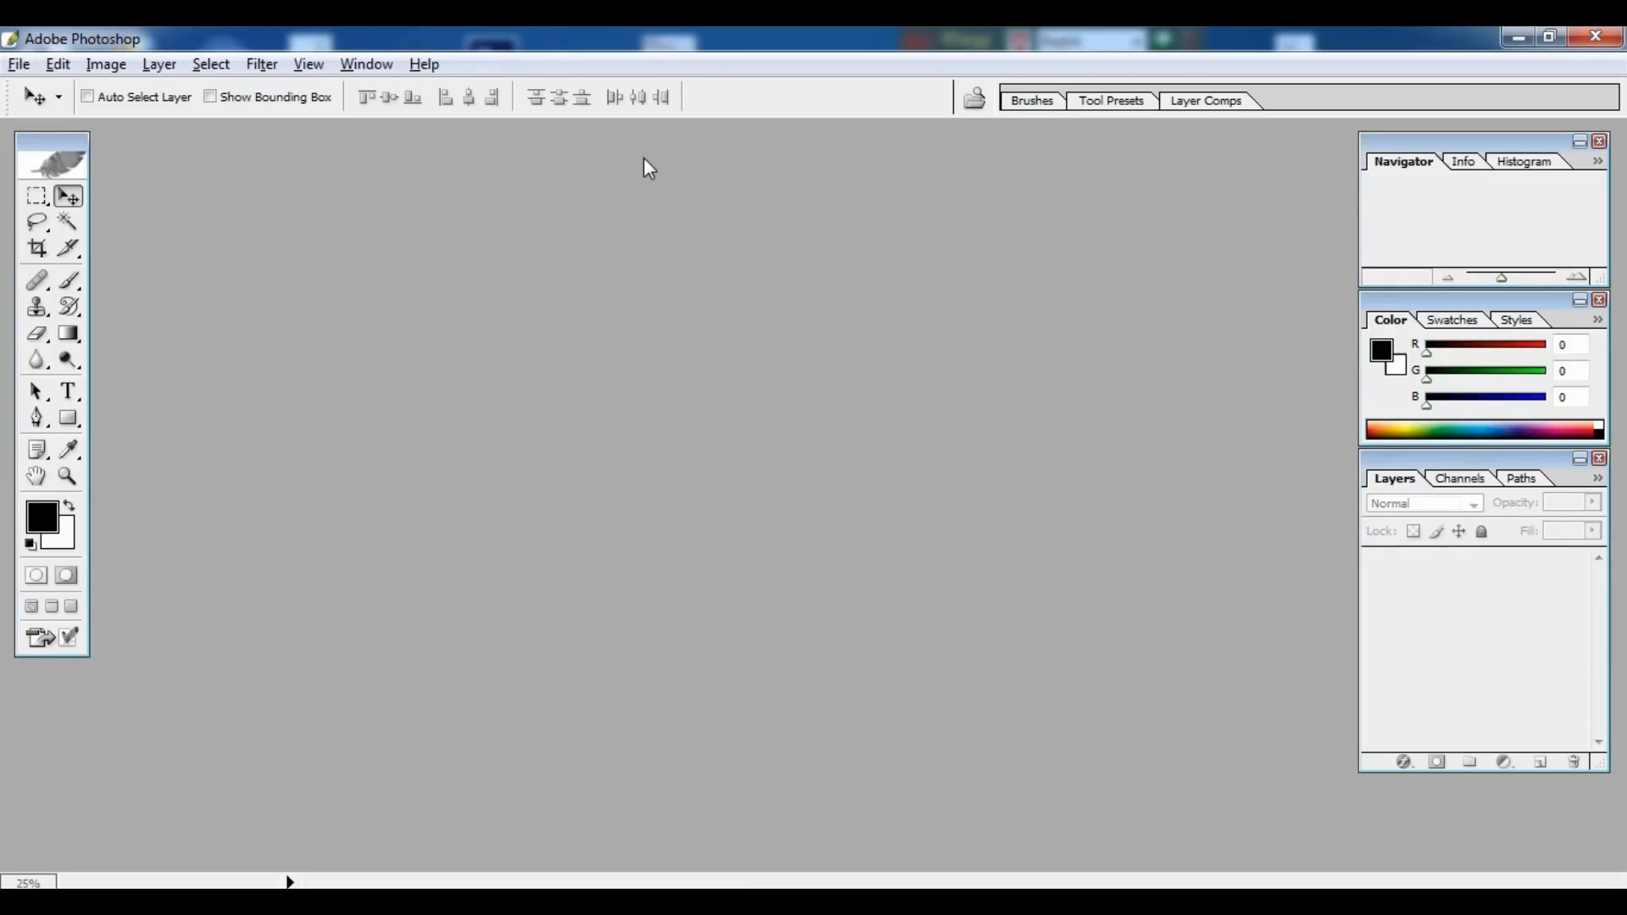
Step: Create a new 5.5 × 8 inch, 300 pixels/inch RGB document, Untitled-1
{"action": "key", "text": "ctrl+n"}
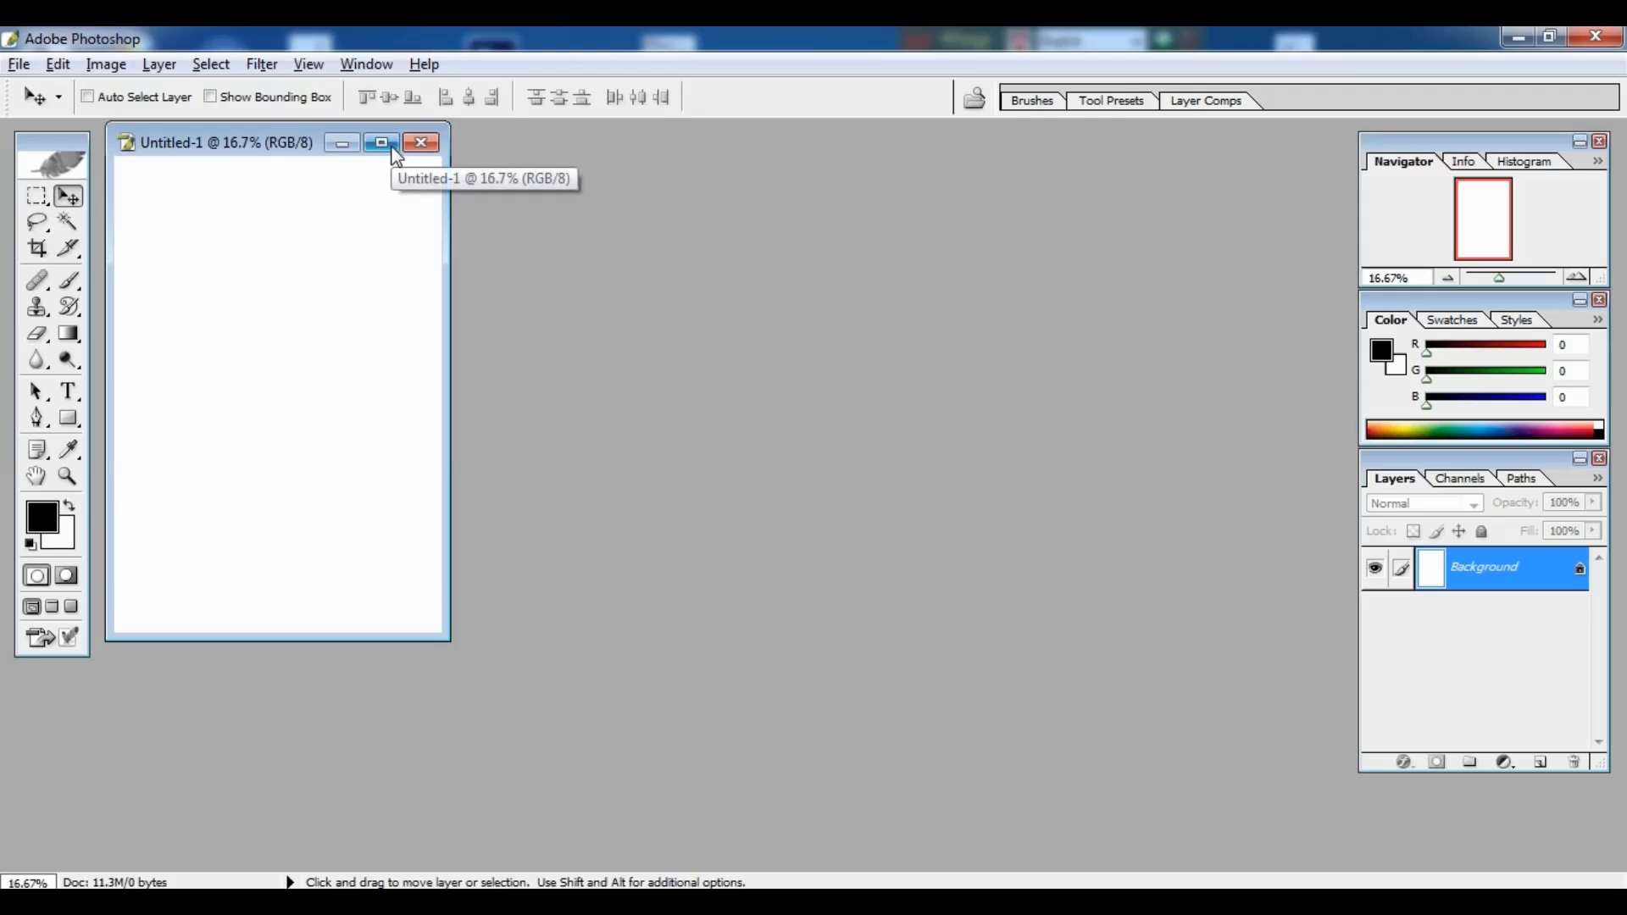
Step: Enlarge the Untitled-1 window so the white page sits in a wider grey area
{"action": "left_click_drag", "start_coordinate": [447, 640], "coordinate": [937, 837]}
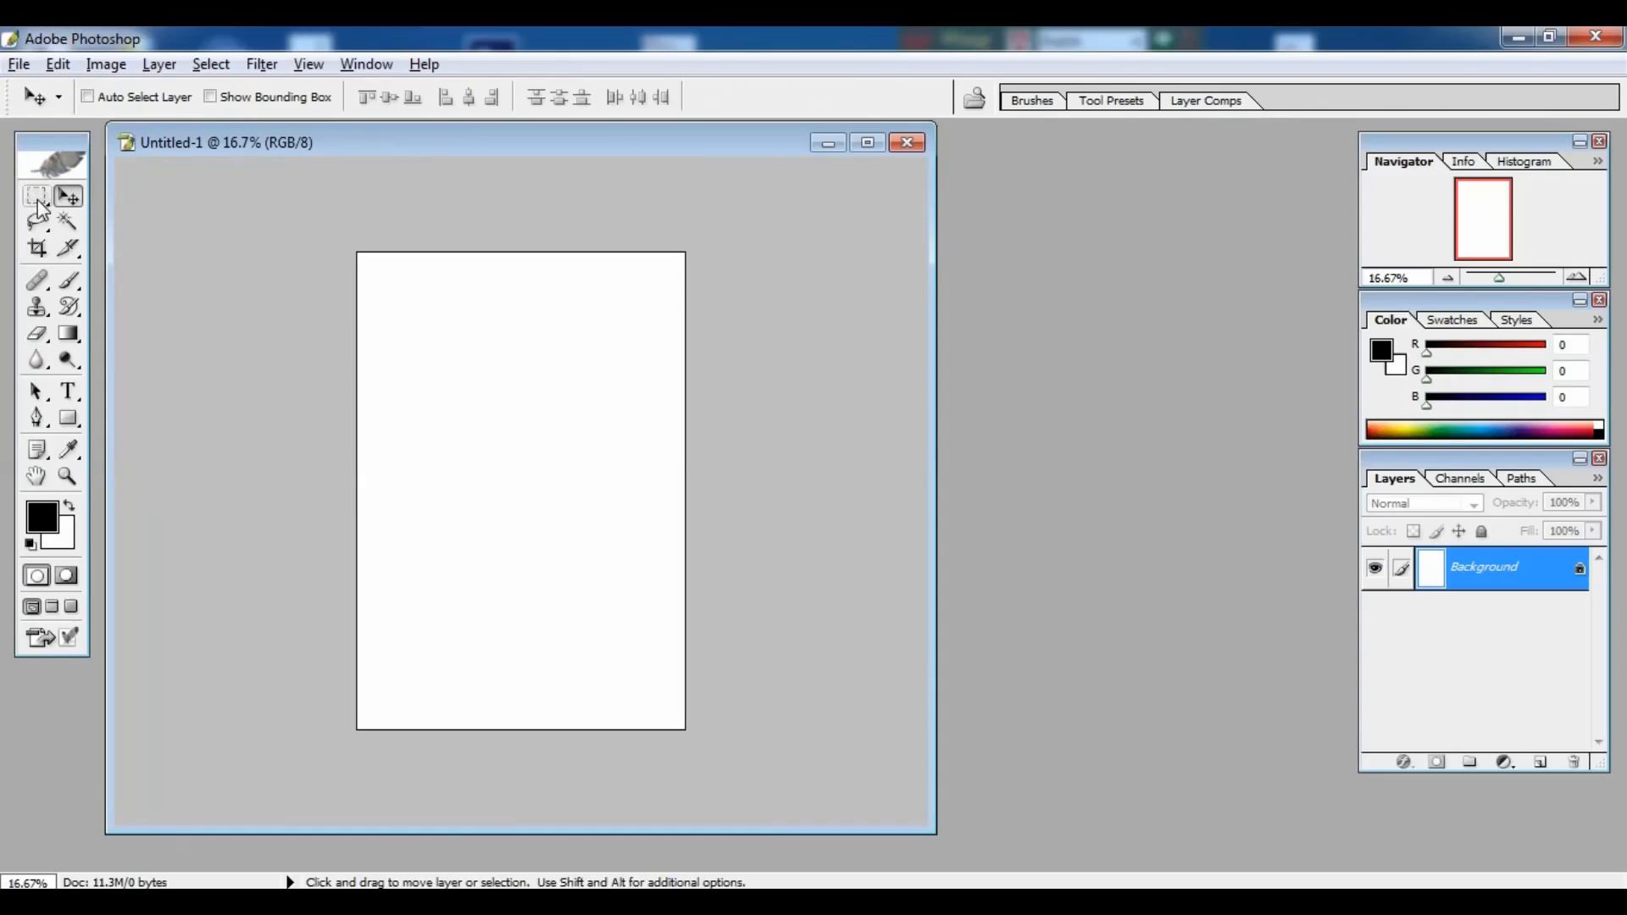
Step: Fill a thin strip across the page top with dark red and paste it onto Layer 1
{"action": "left_click", "coordinate": [112, 280]}
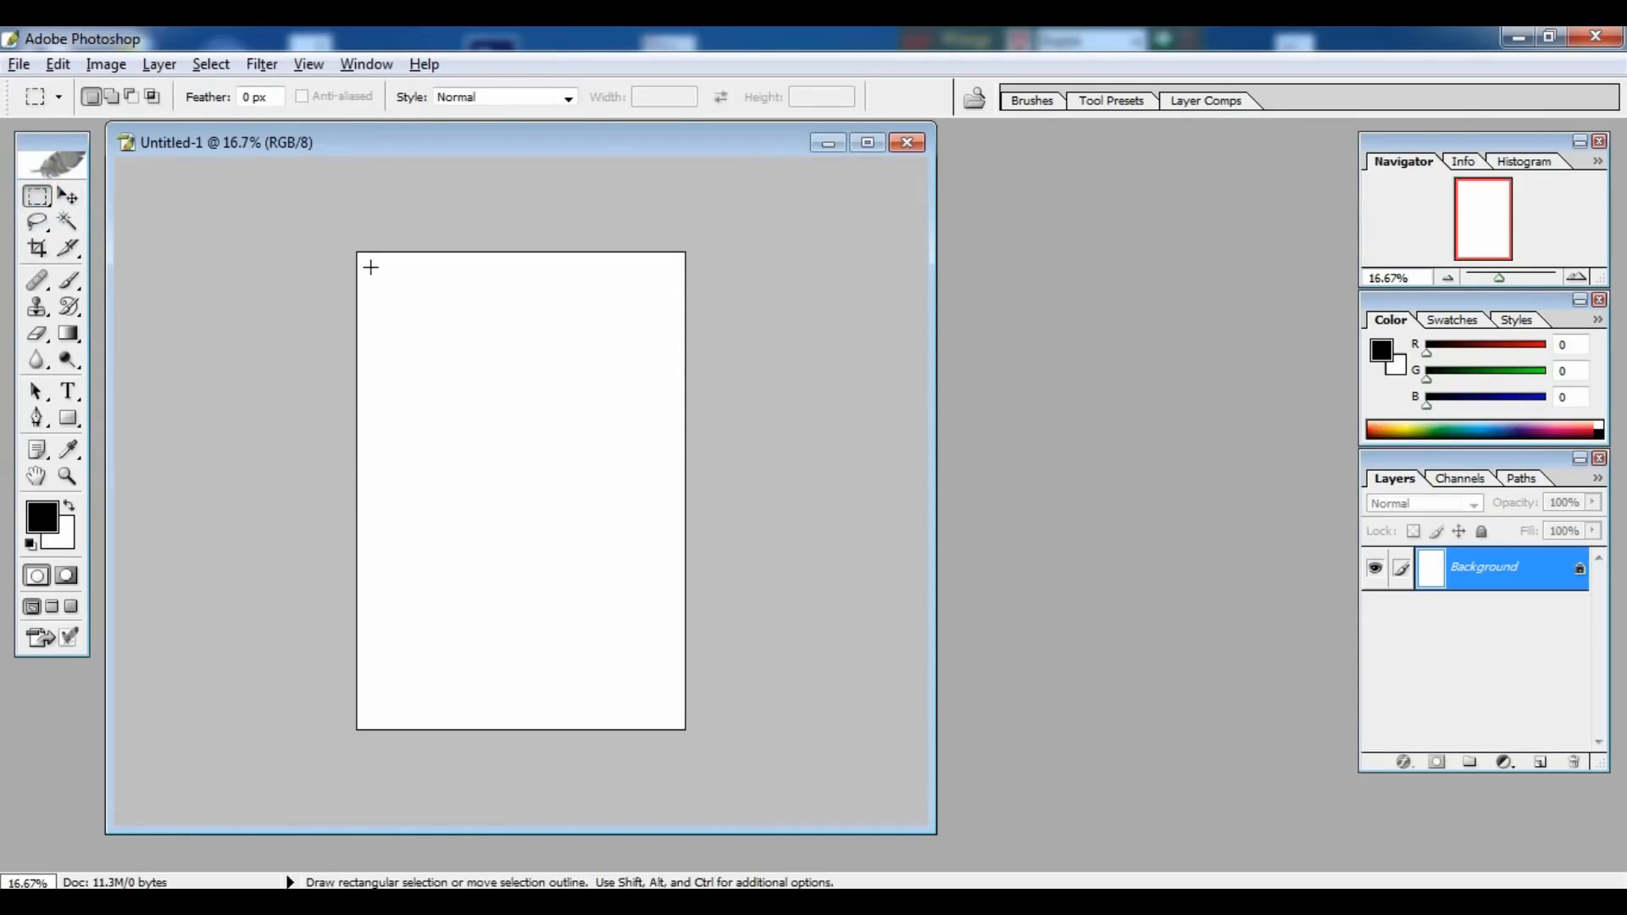
{"action": "left_click_drag", "start_coordinate": [367, 256], "coordinate": [669, 269]}
{"action": "left_click", "coordinate": [61, 534]}
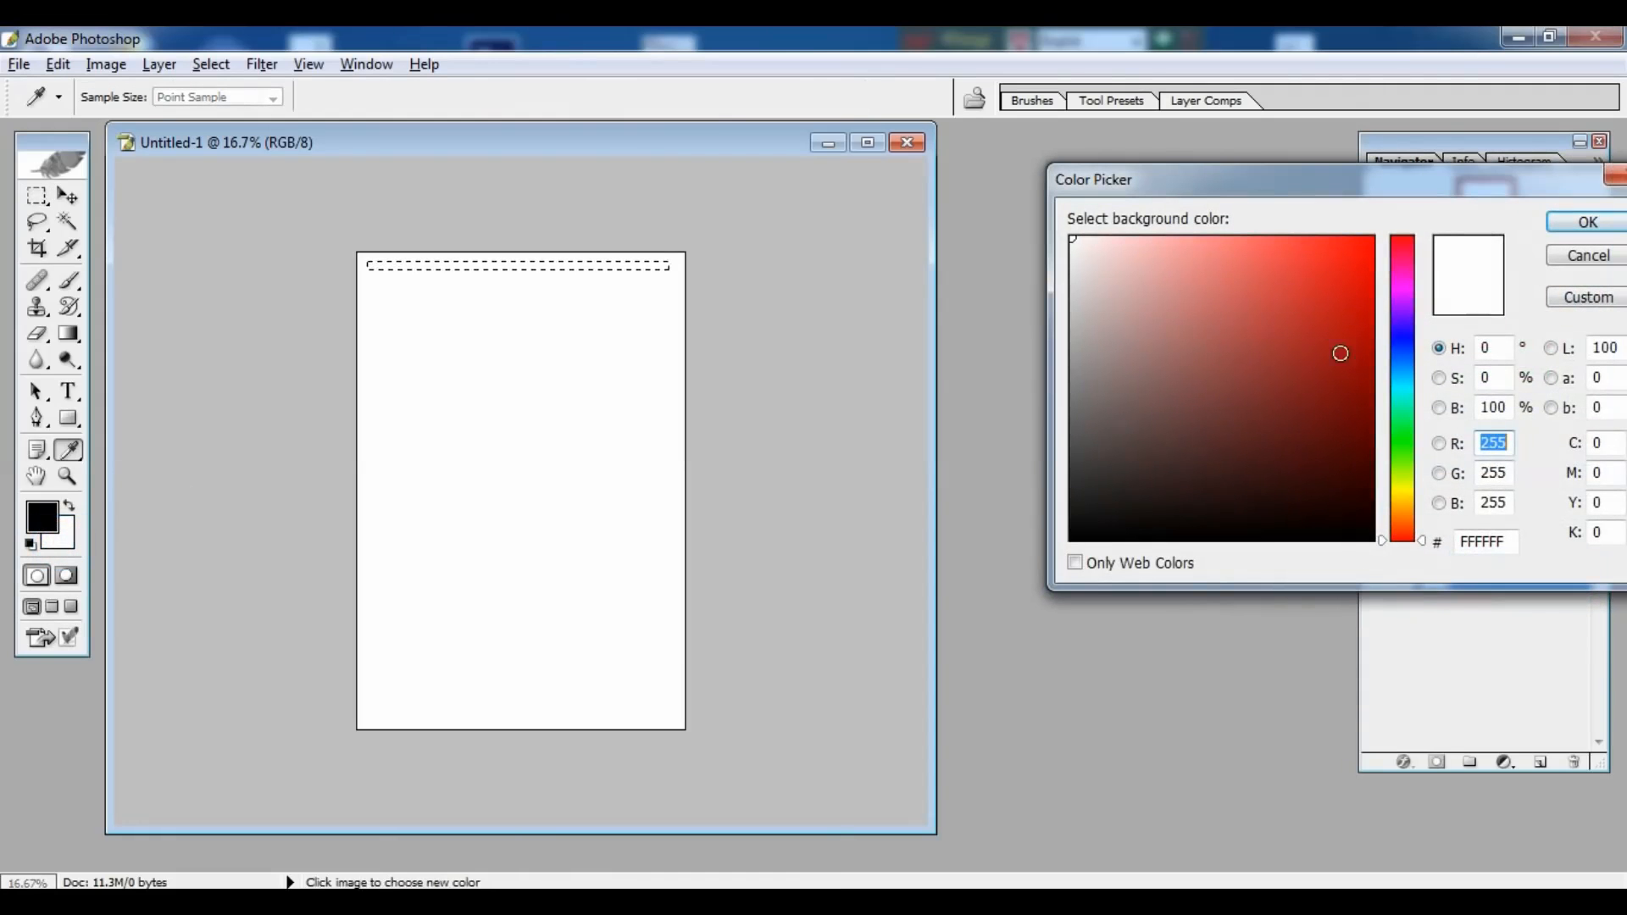
{"action": "left_click", "coordinate": [1341, 380]}
{"action": "left_click", "coordinate": [1587, 224]}
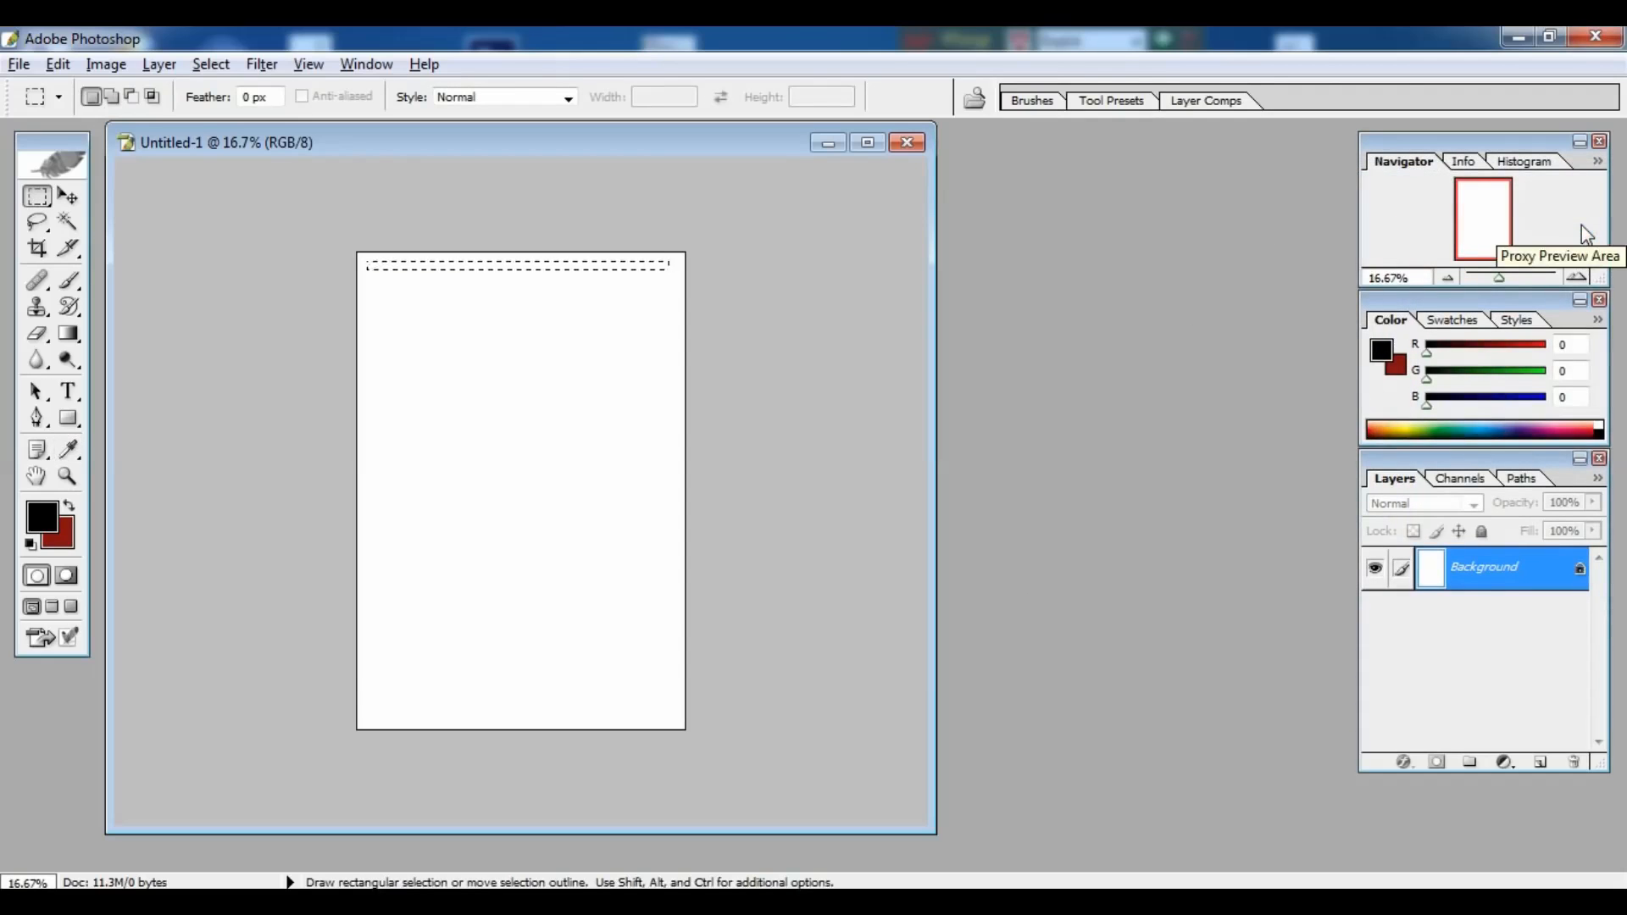
{"action": "key", "text": "ctrl+BackSpace"}
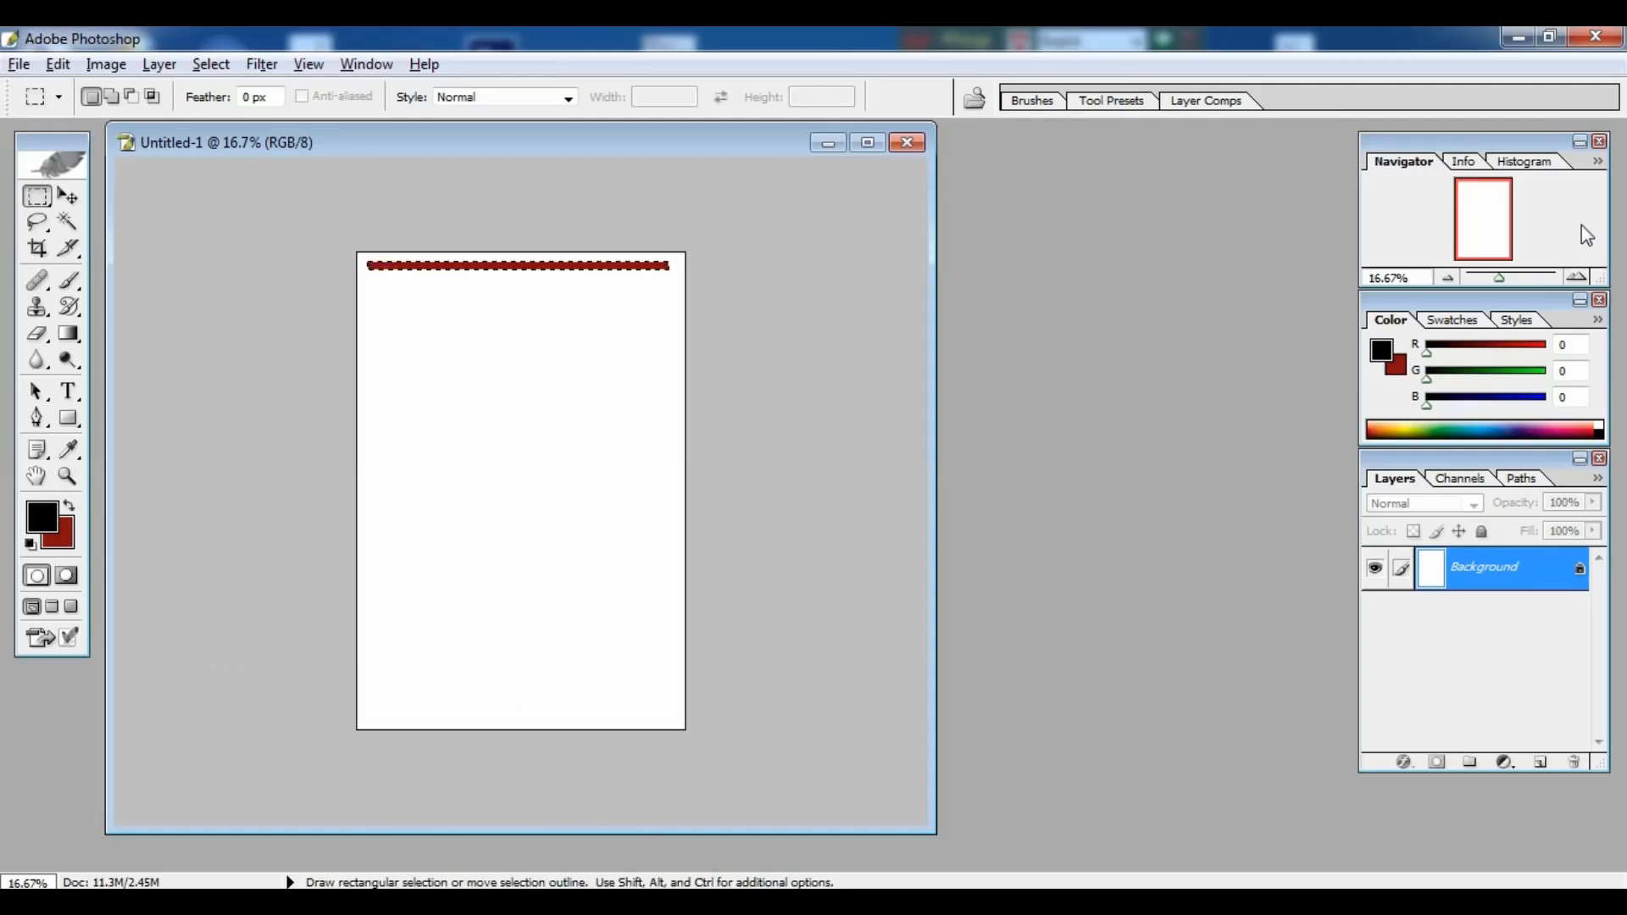
{"action": "key", "text": "ctrl+c"}
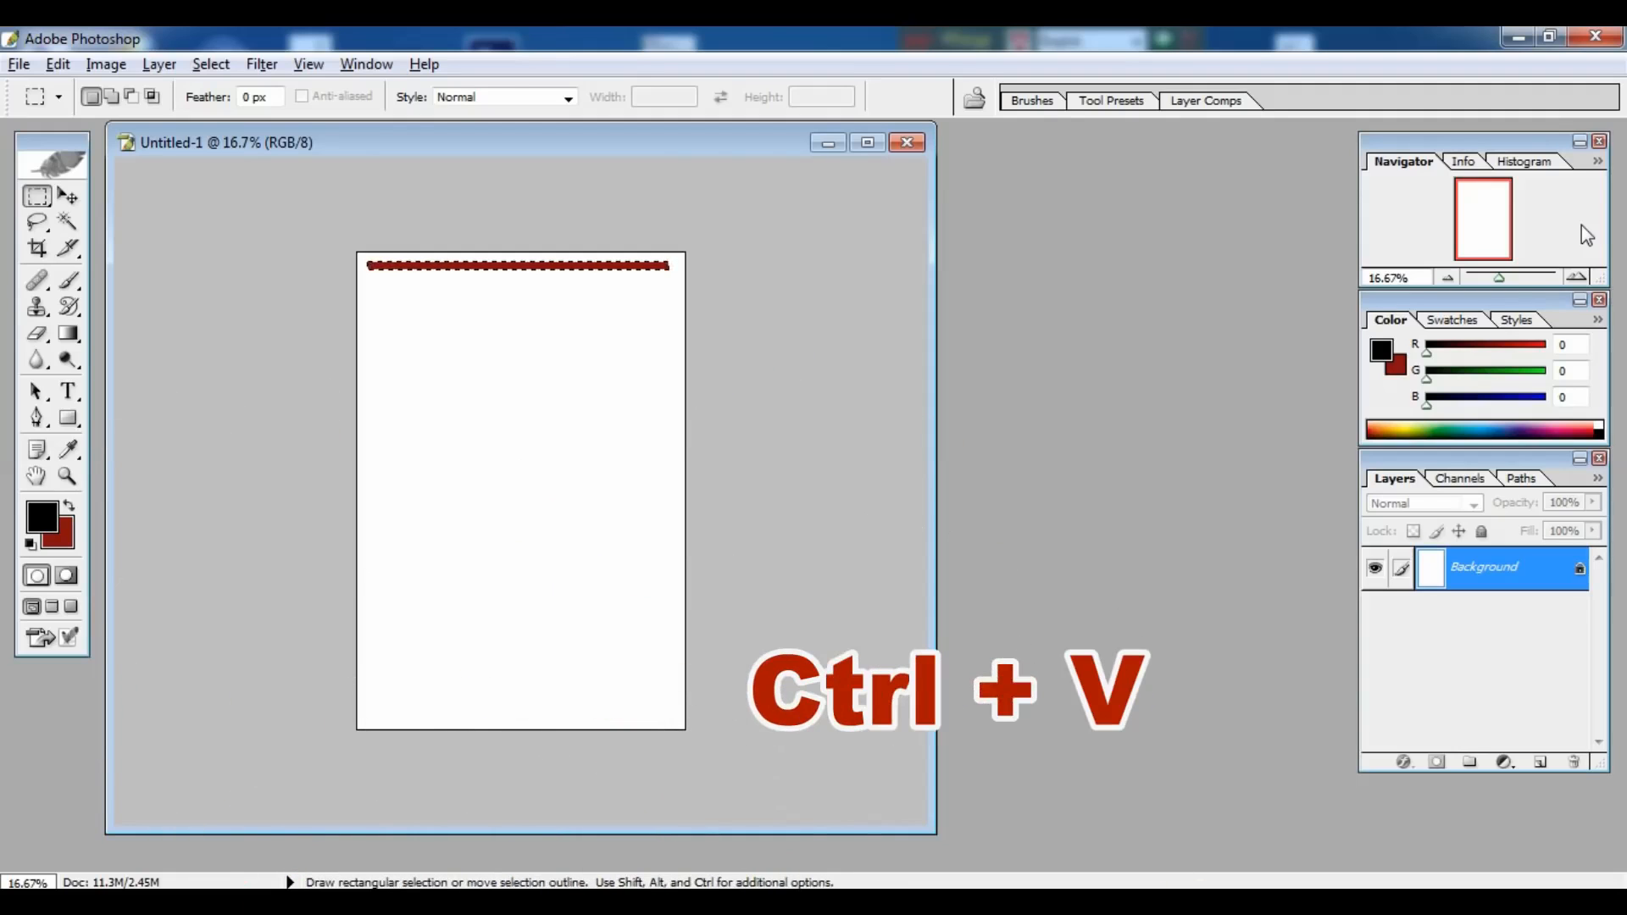
{"action": "key", "text": "ctrl+v"}
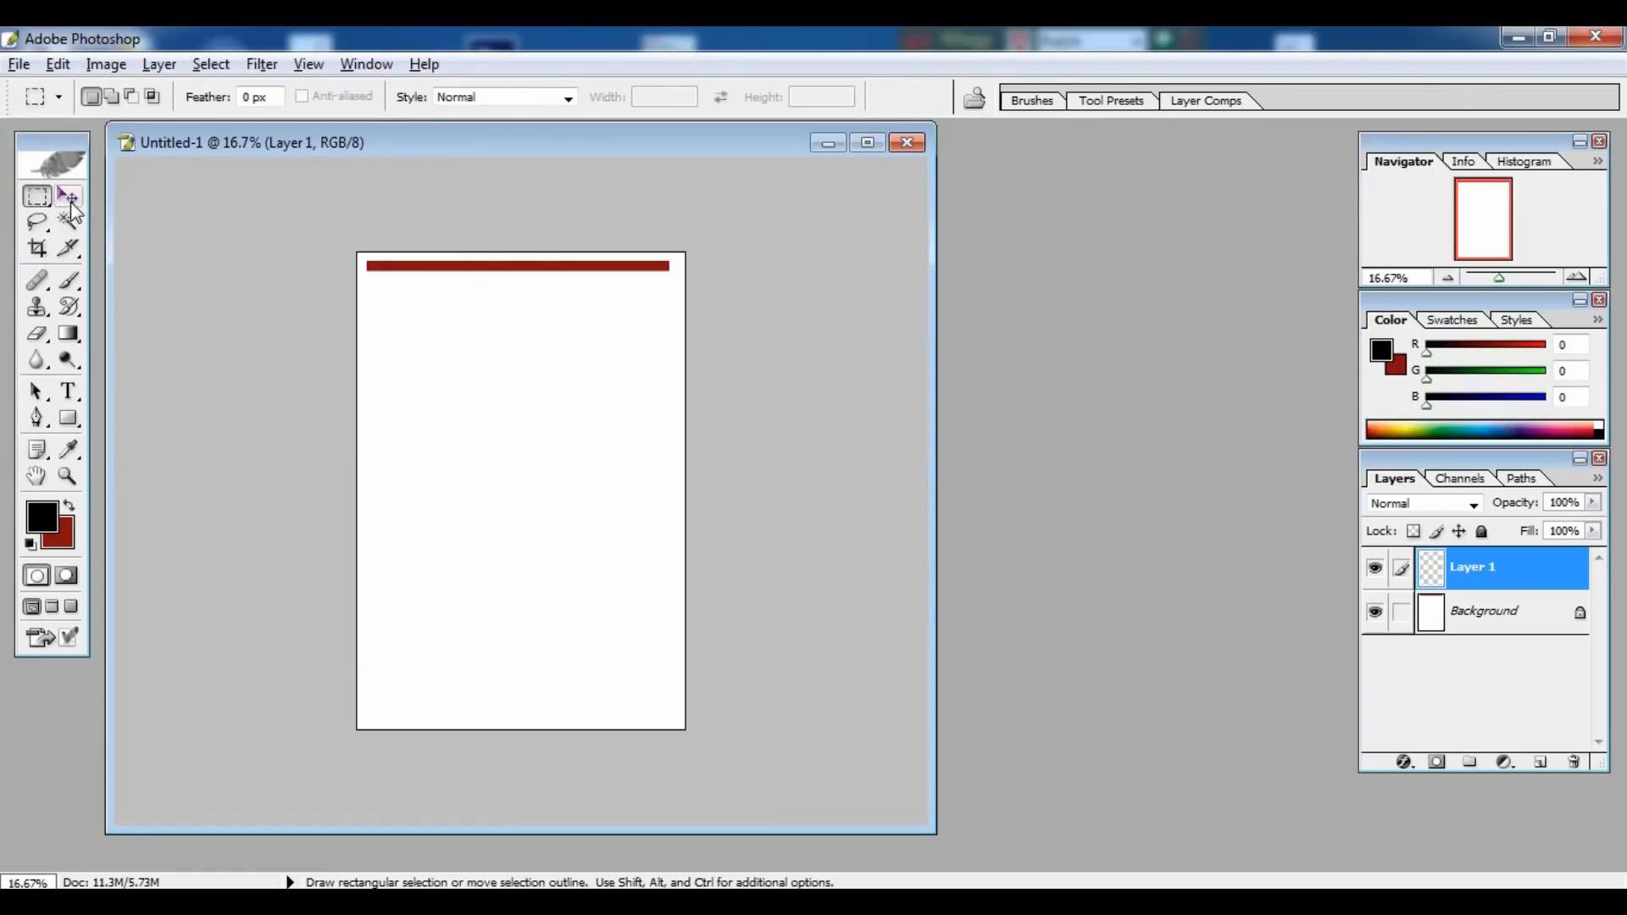
Step: Duplicate the red bar to the page bottom and merge both bars into the Background
{"action": "left_click", "coordinate": [70, 198]}
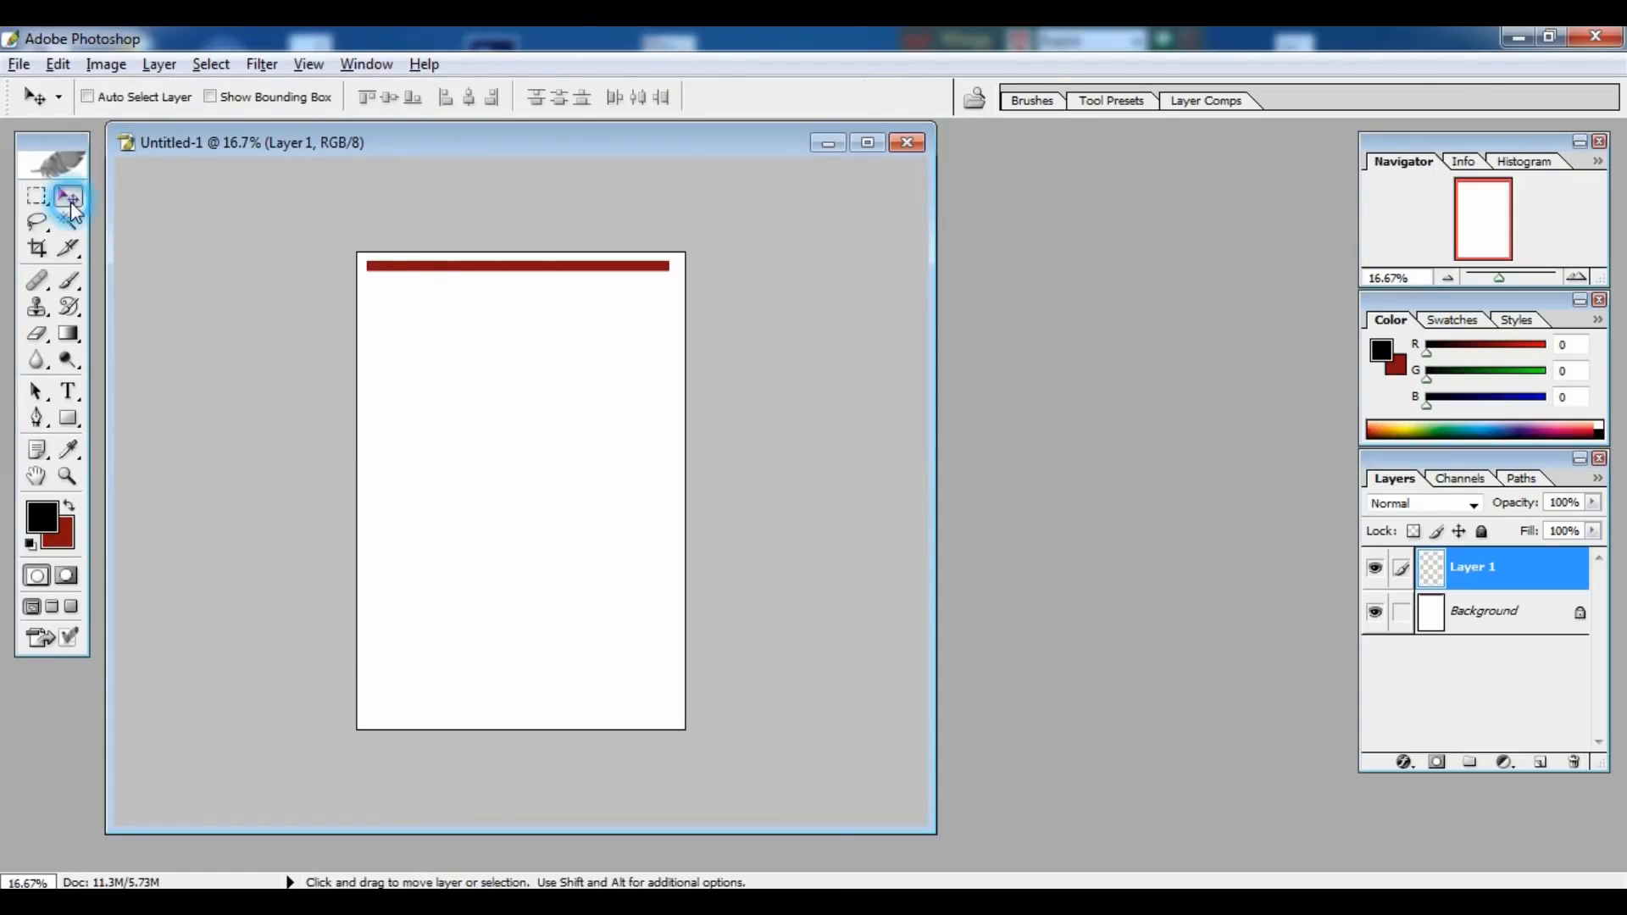
{"action": "left_click_drag", "start_coordinate": [471, 271], "coordinate": [474, 722]}
{"action": "key", "text": "shift+Up"}
{"action": "key", "text": "shift+Up"}
{"action": "key", "text": "shift+Up"}
{"action": "key", "text": "shift+Up"}
{"action": "key", "text": "shift+Up"}
{"action": "key", "text": "shift+Up"}
{"action": "key", "text": "shift+Up"}
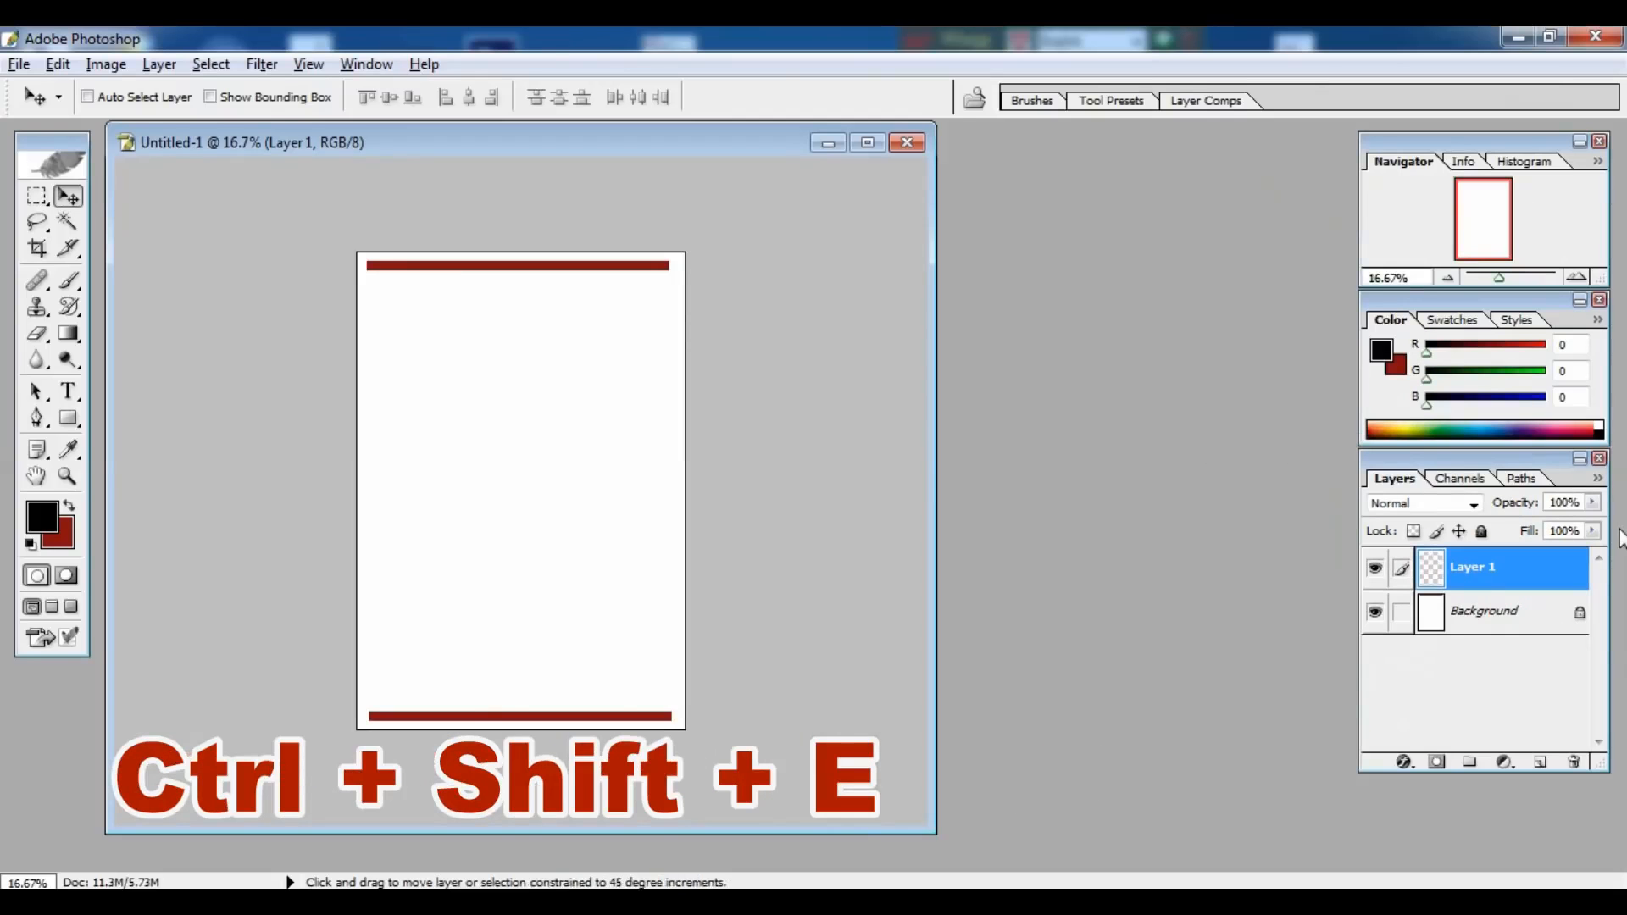
{"action": "key", "text": "ctrl+shift+e"}
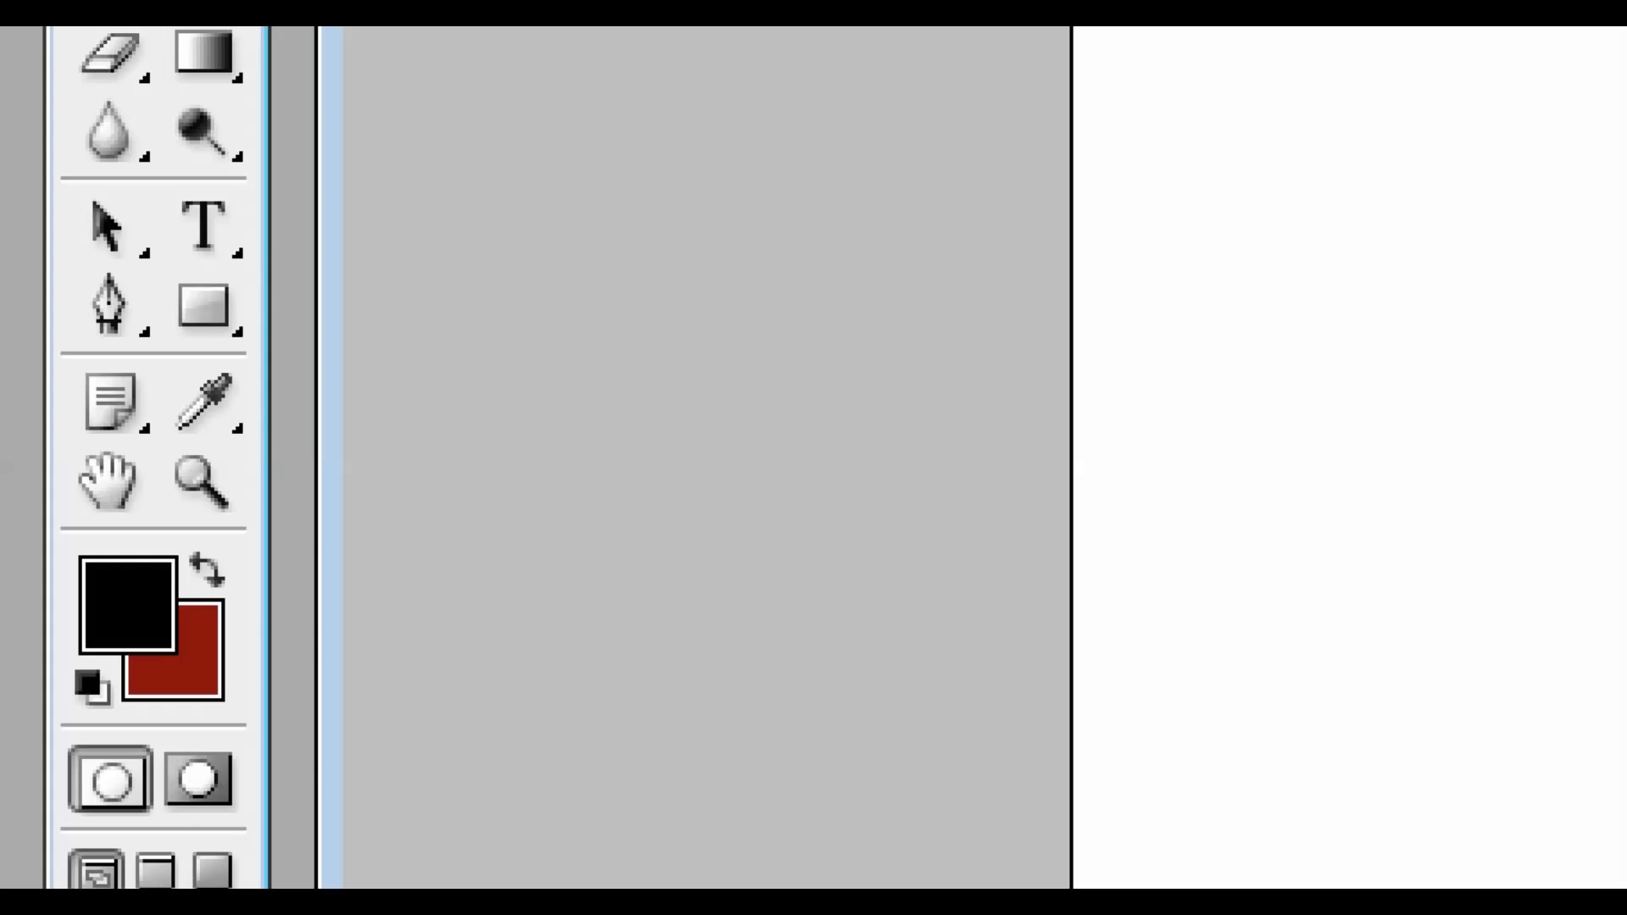
Step: Type the enlarged Bengali line বিসমিল্লাহির রাহমানির রাহীম just below the top red bar
{"action": "key", "text": "t"}
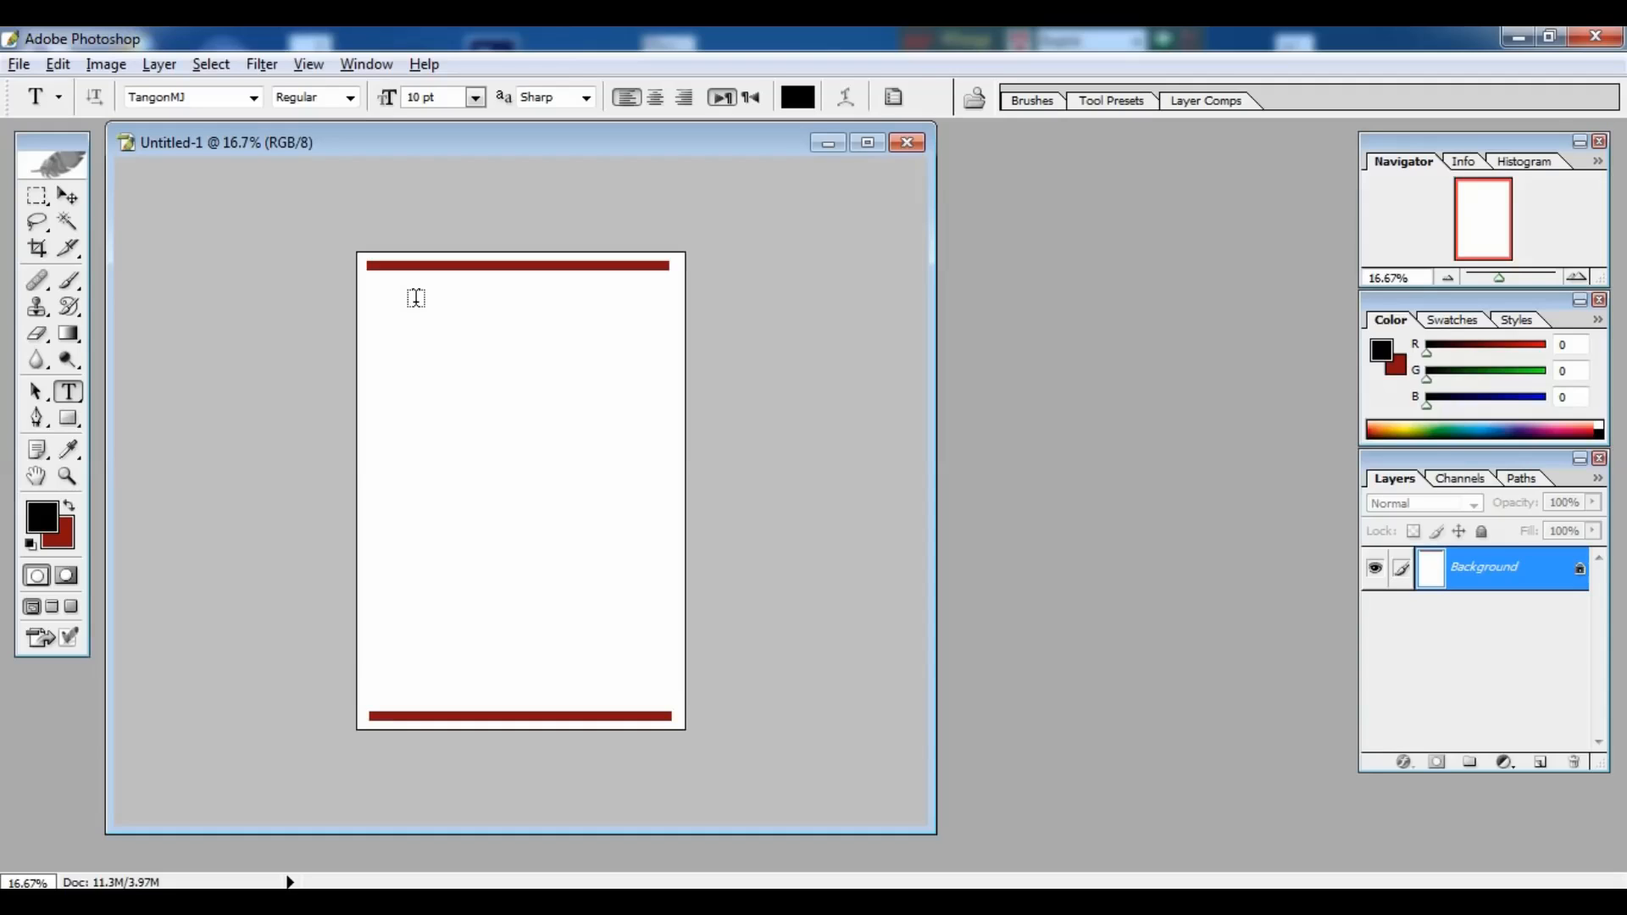
{"action": "left_click", "coordinate": [867, 142]}
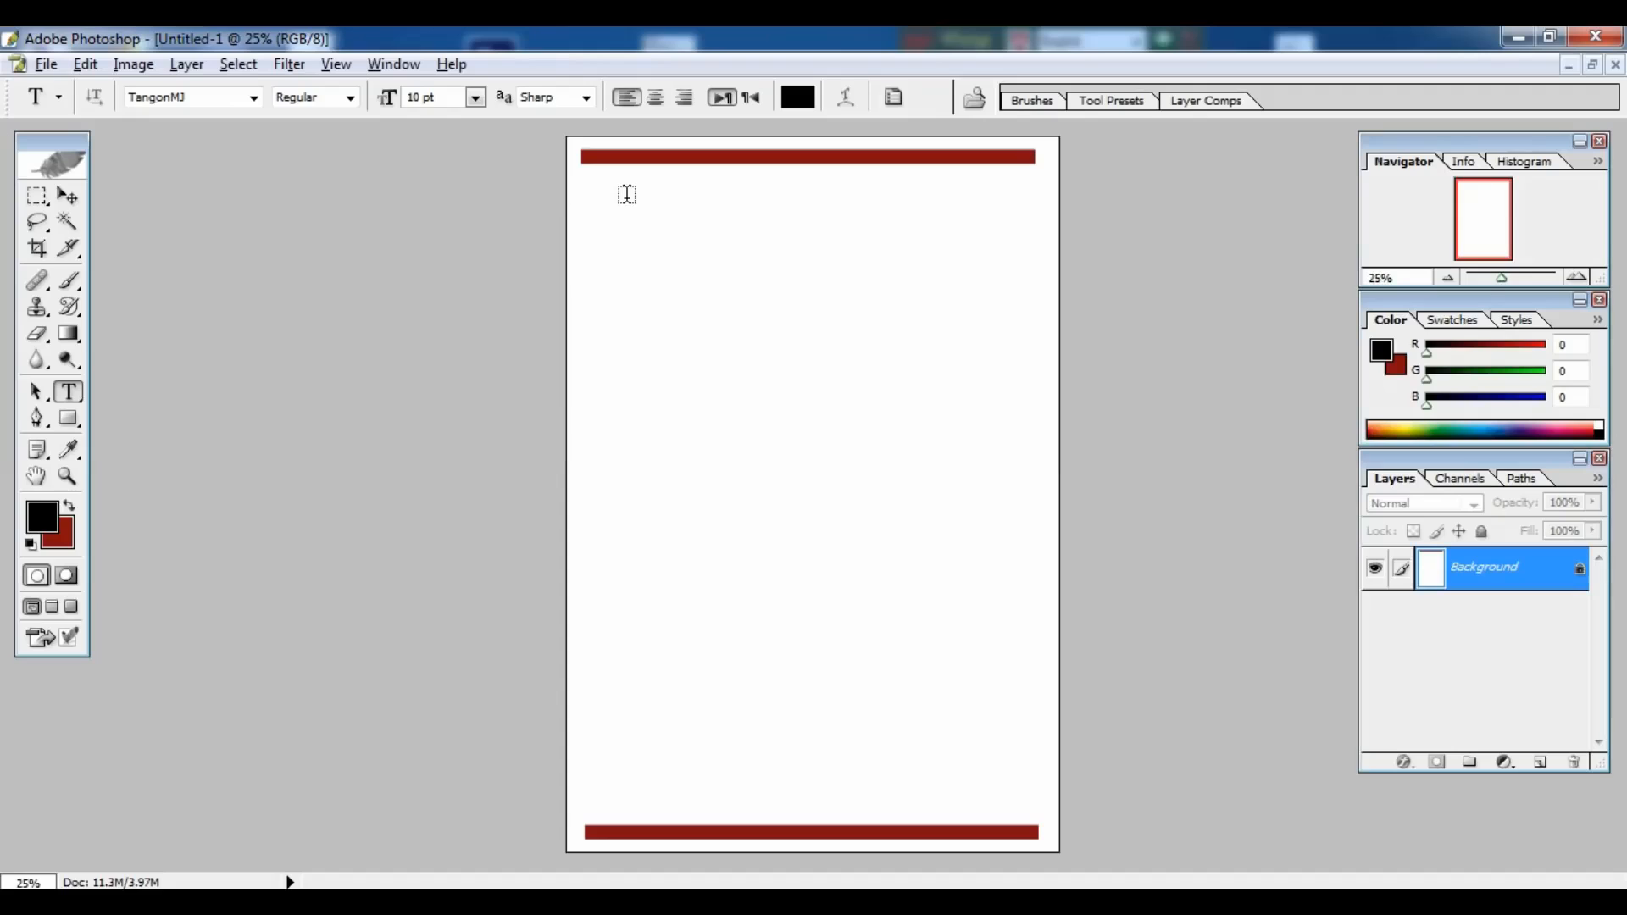
{"action": "left_click", "coordinate": [618, 190]}
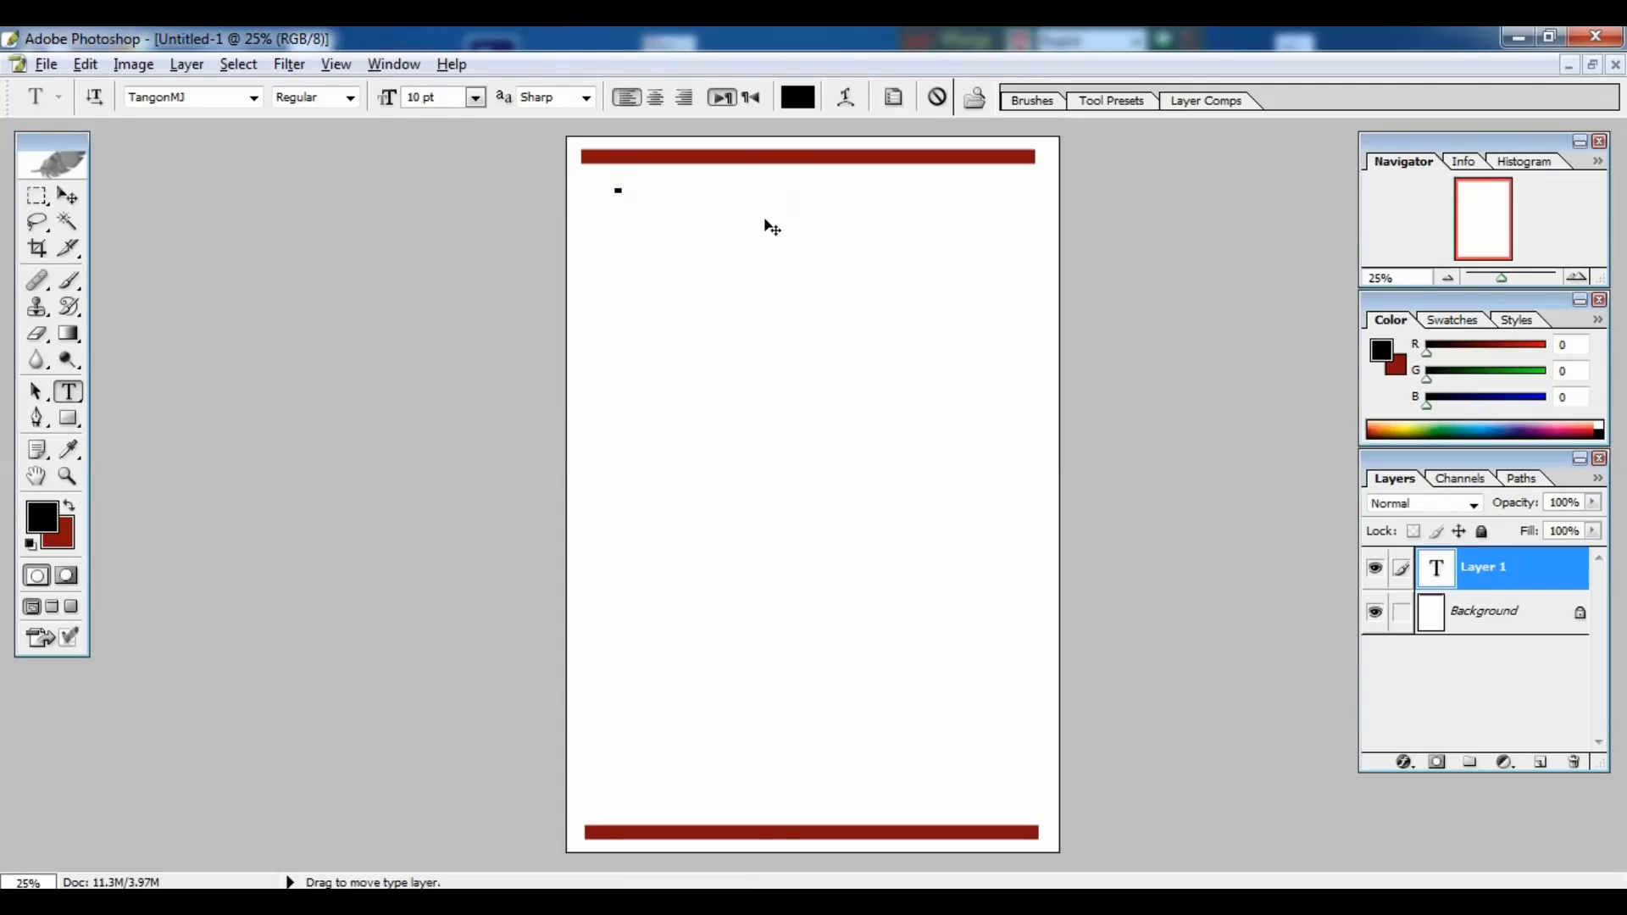
{"action": "key", "text": "ctrl+alt+b"}
{"action": "type", "text": "বিসমিল্লাহির রাহমানির রাহ"}
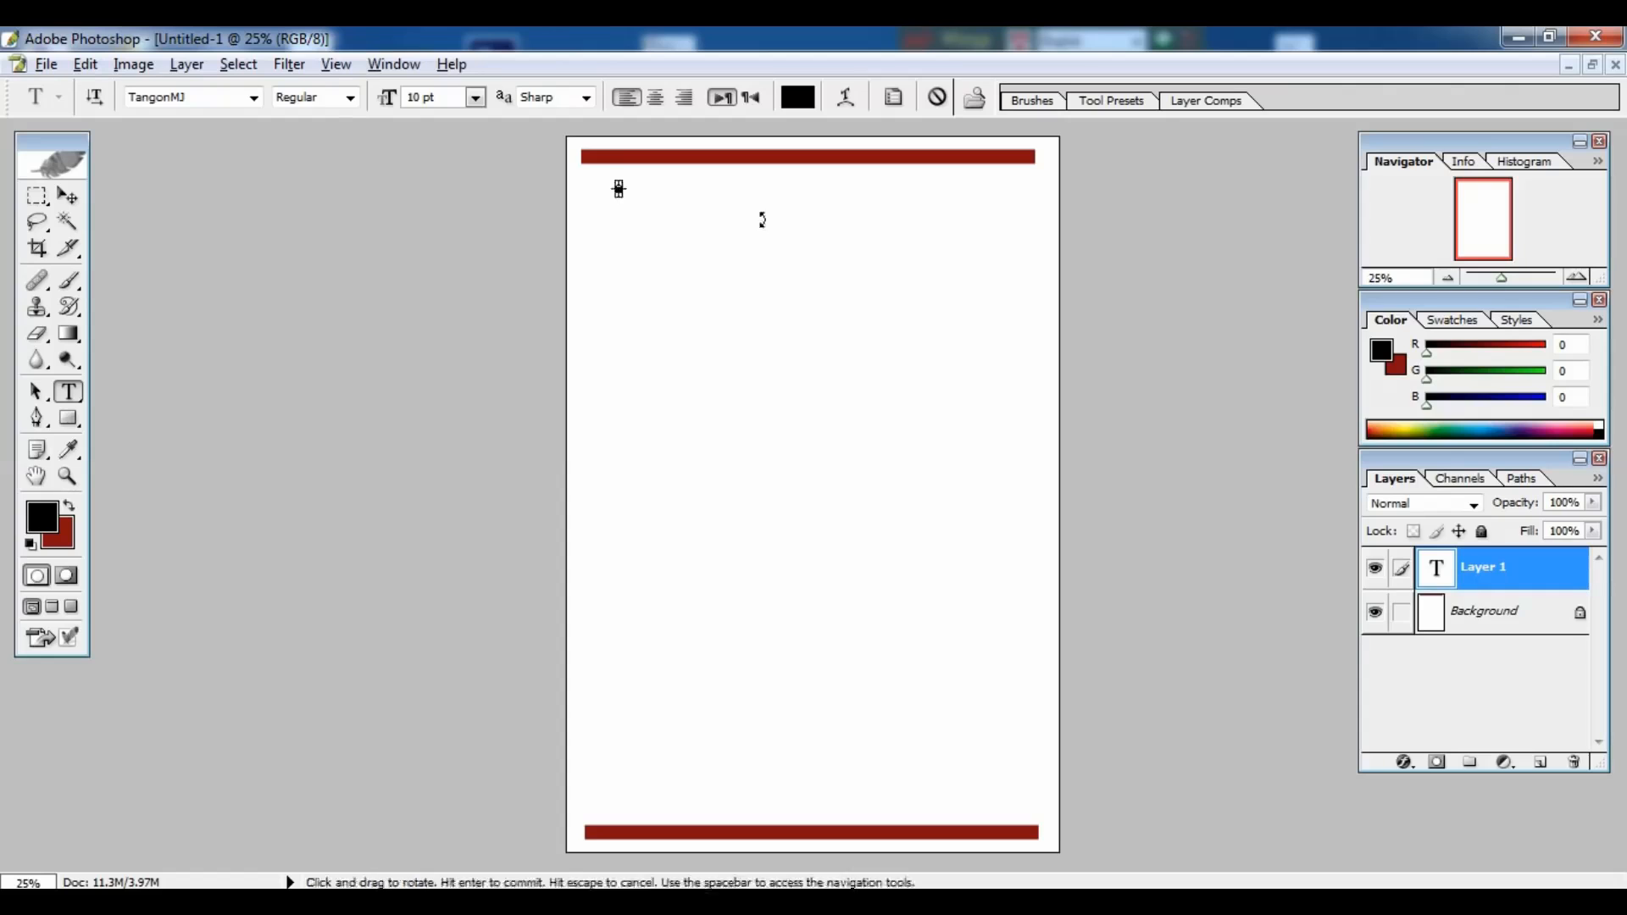
{"action": "type", "text": "ীম"}
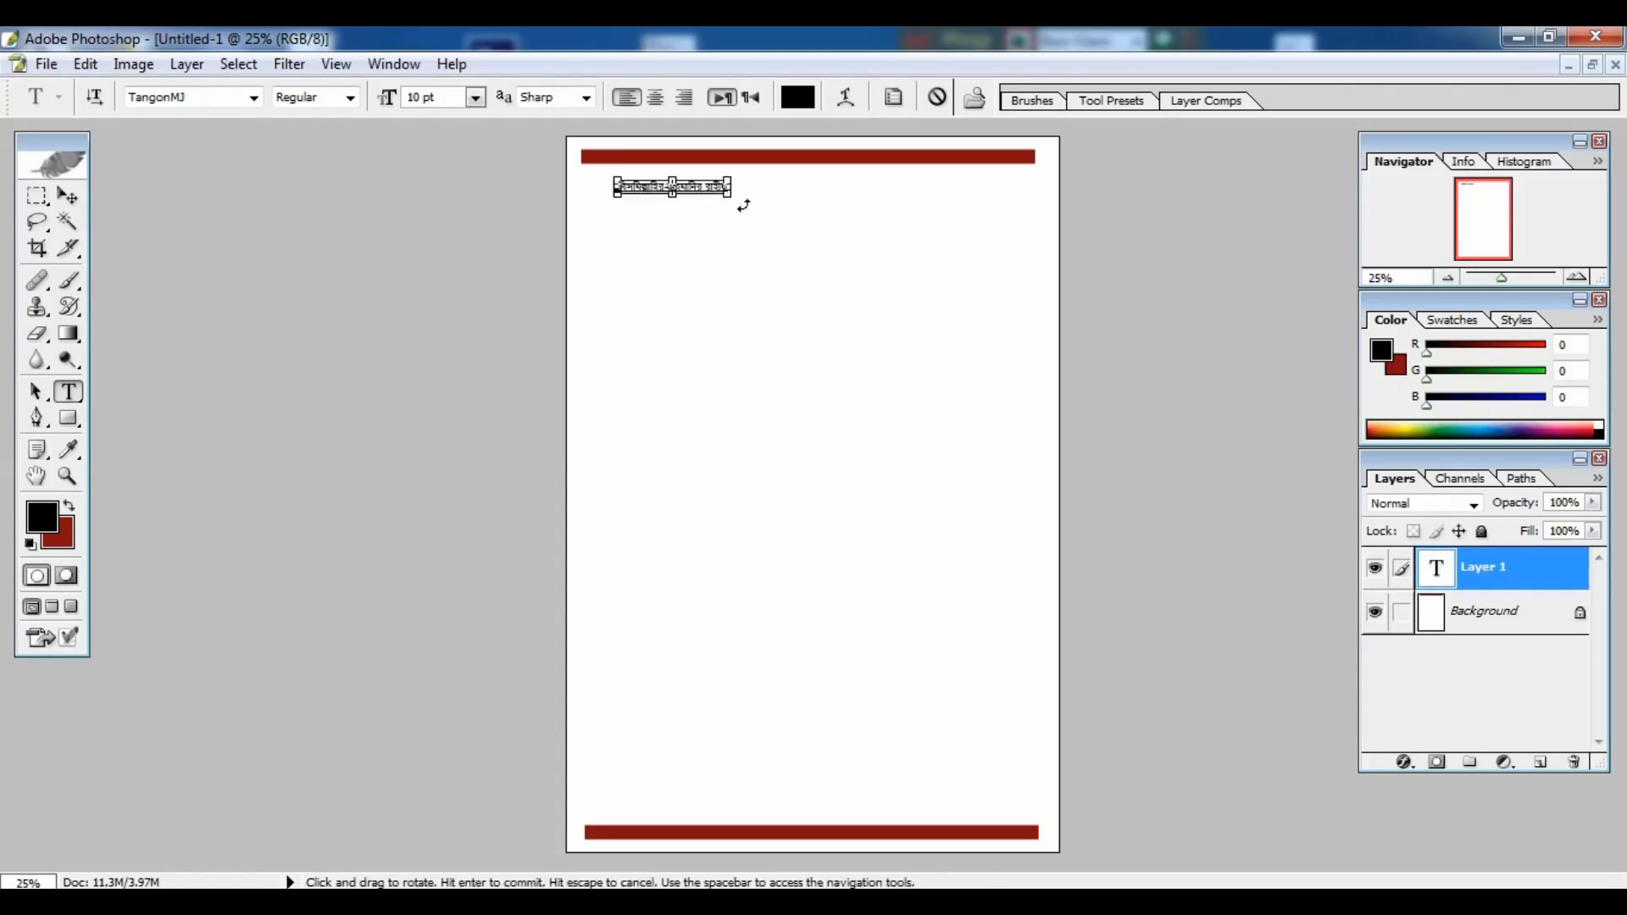
{"action": "left_click_drag", "start_coordinate": [730, 196], "coordinate": [837, 203]}
{"action": "left_click_drag", "start_coordinate": [804, 234], "coordinate": [861, 213]}
{"action": "left_click", "coordinate": [76, 202]}
Step: Centre the বিসমিল্লাহির রাহমানির রাহীম line beneath the top red bar
{"action": "key", "text": "f"}
{"action": "key", "text": "ctrl+plus"}
{"action": "key", "text": "ctrl+plus"}
{"action": "key", "text": "ctrl+plus"}
{"action": "left_click_drag", "start_coordinate": [455, 140], "coordinate": [360, 809]}
{"action": "key", "text": "ctrl+minus"}
{"action": "left_click_drag", "start_coordinate": [647, 449], "coordinate": [679, 451]}
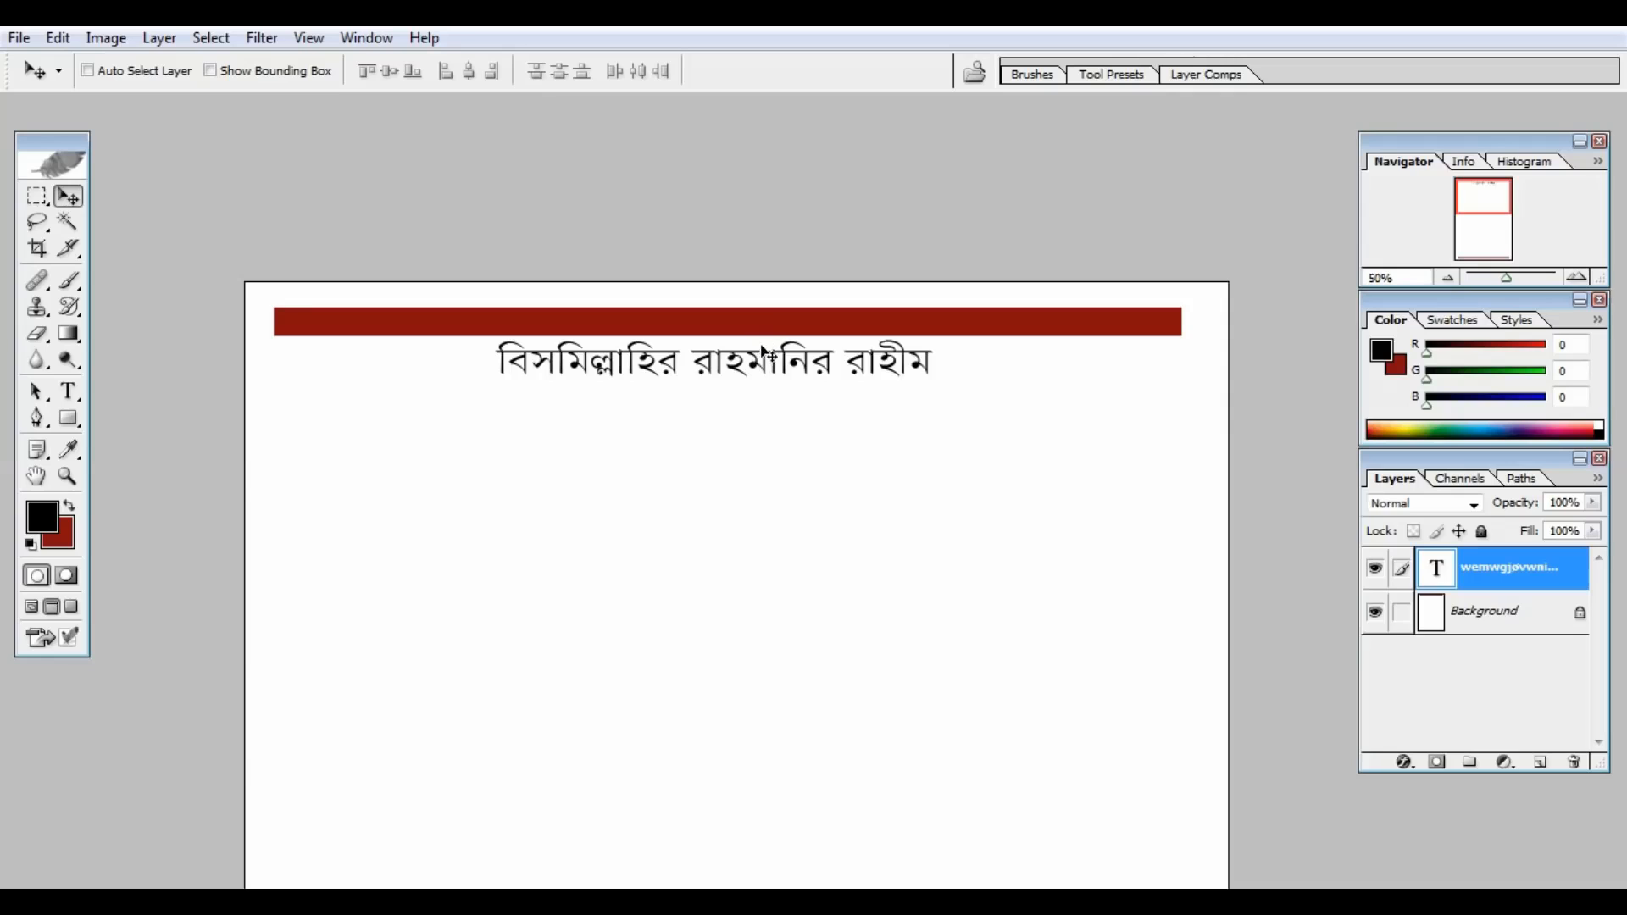
Step: Duplicate the title line and retype it as ক্যাশ মেমো followed by the মোবাইলঃ number
{"action": "left_click_drag", "start_coordinate": [763, 359], "coordinate": [765, 422]}
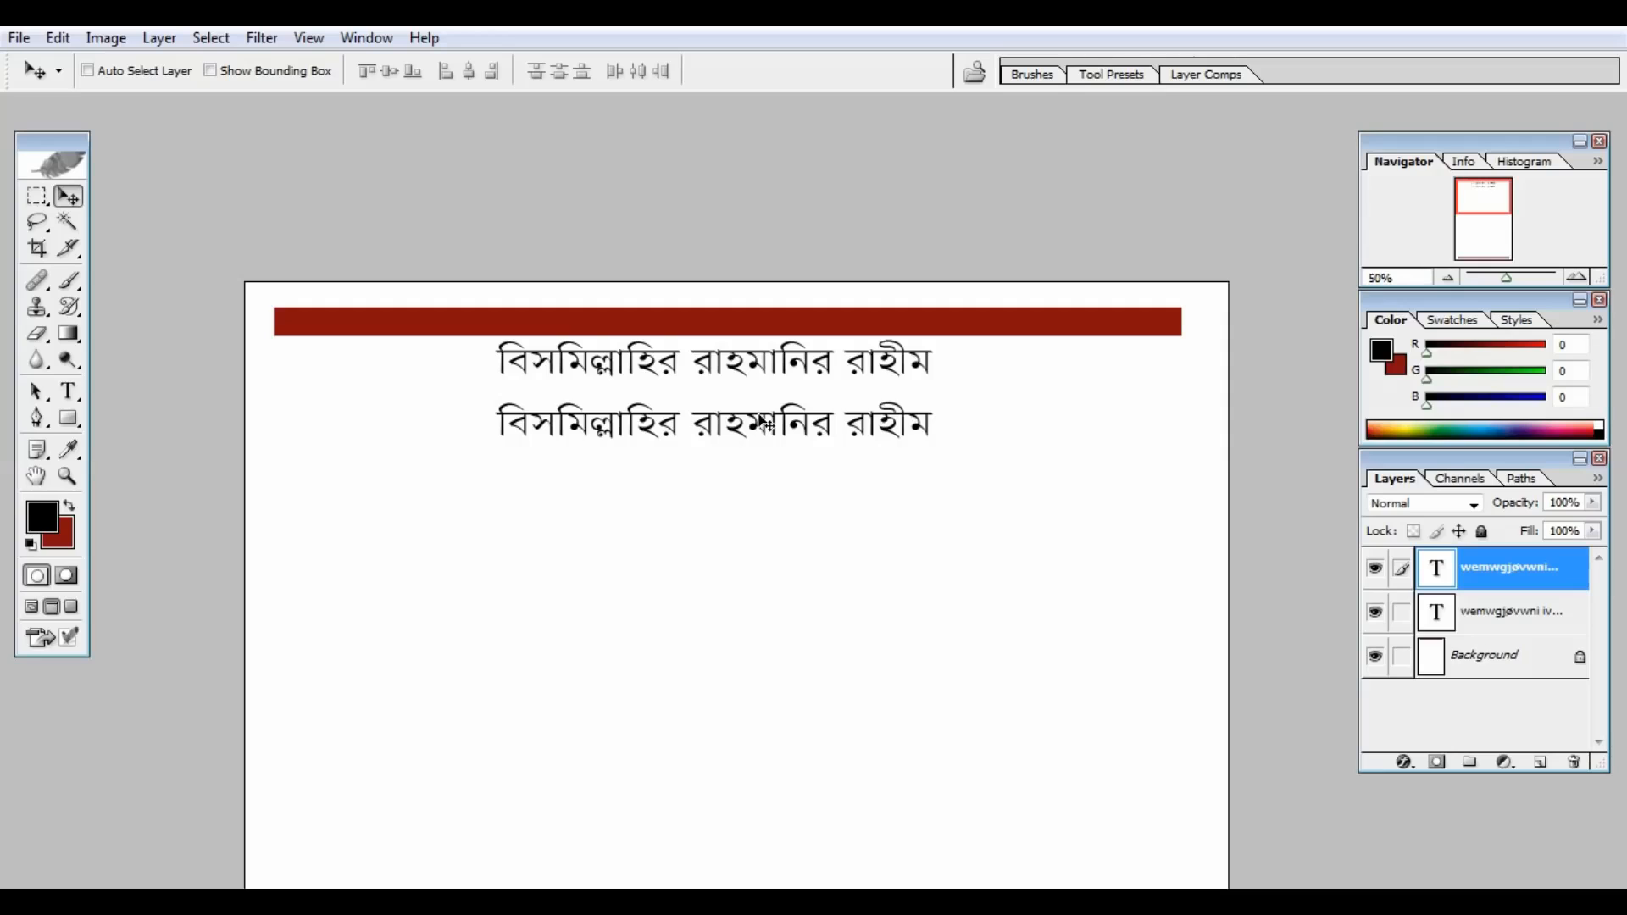
{"action": "left_click_drag", "start_coordinate": [767, 424], "coordinate": [530, 419]}
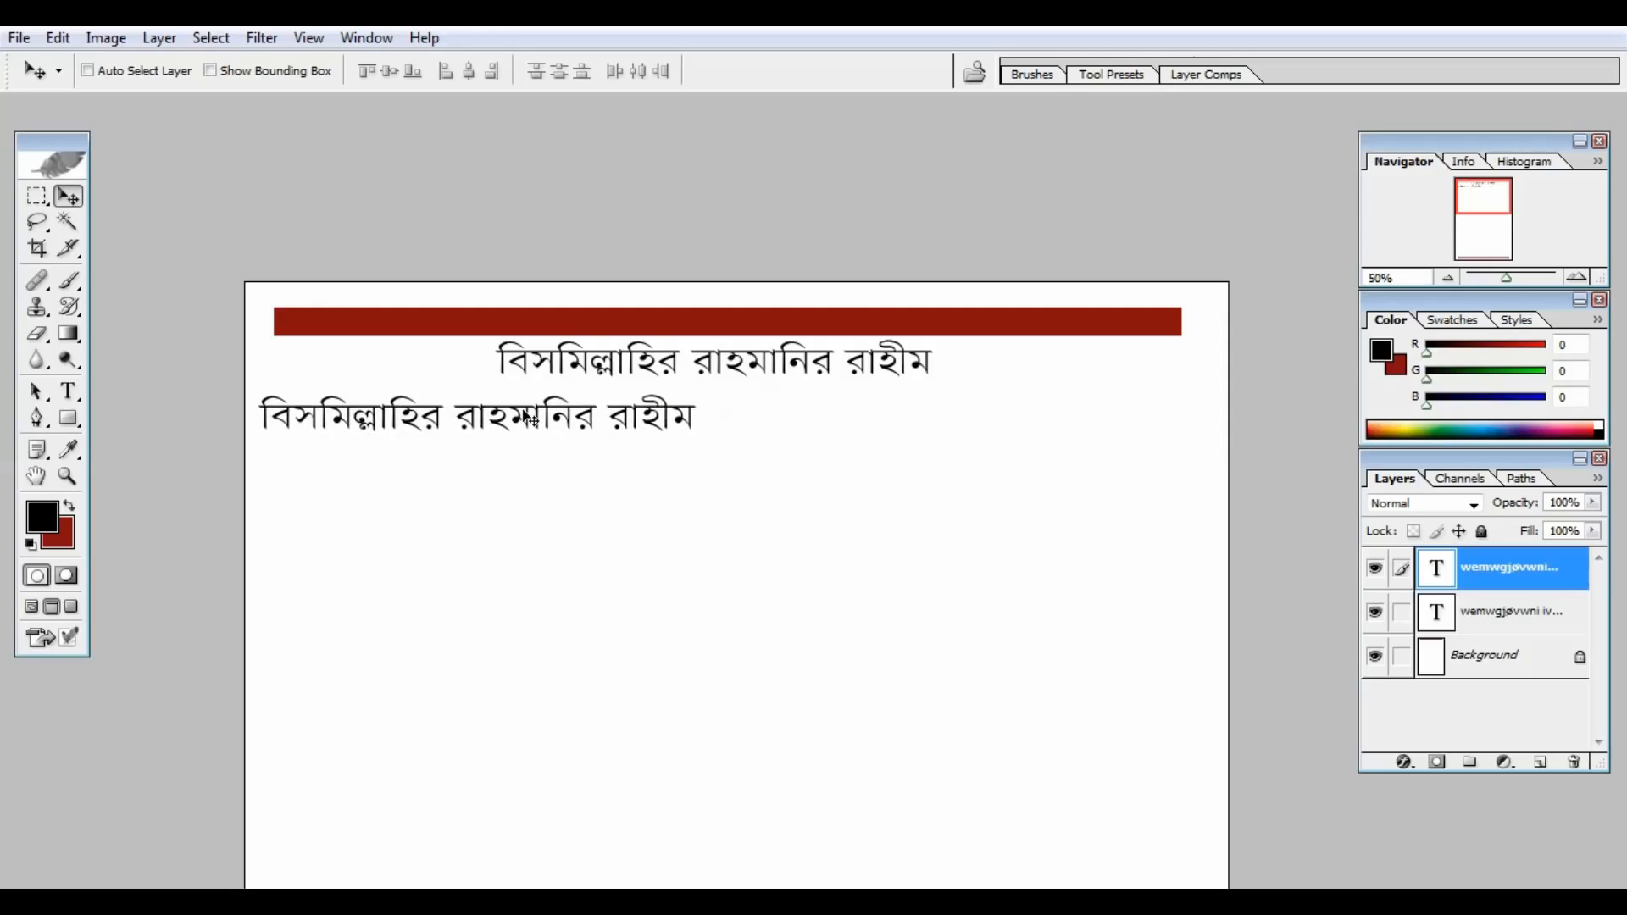
{"action": "left_click", "coordinate": [72, 390]}
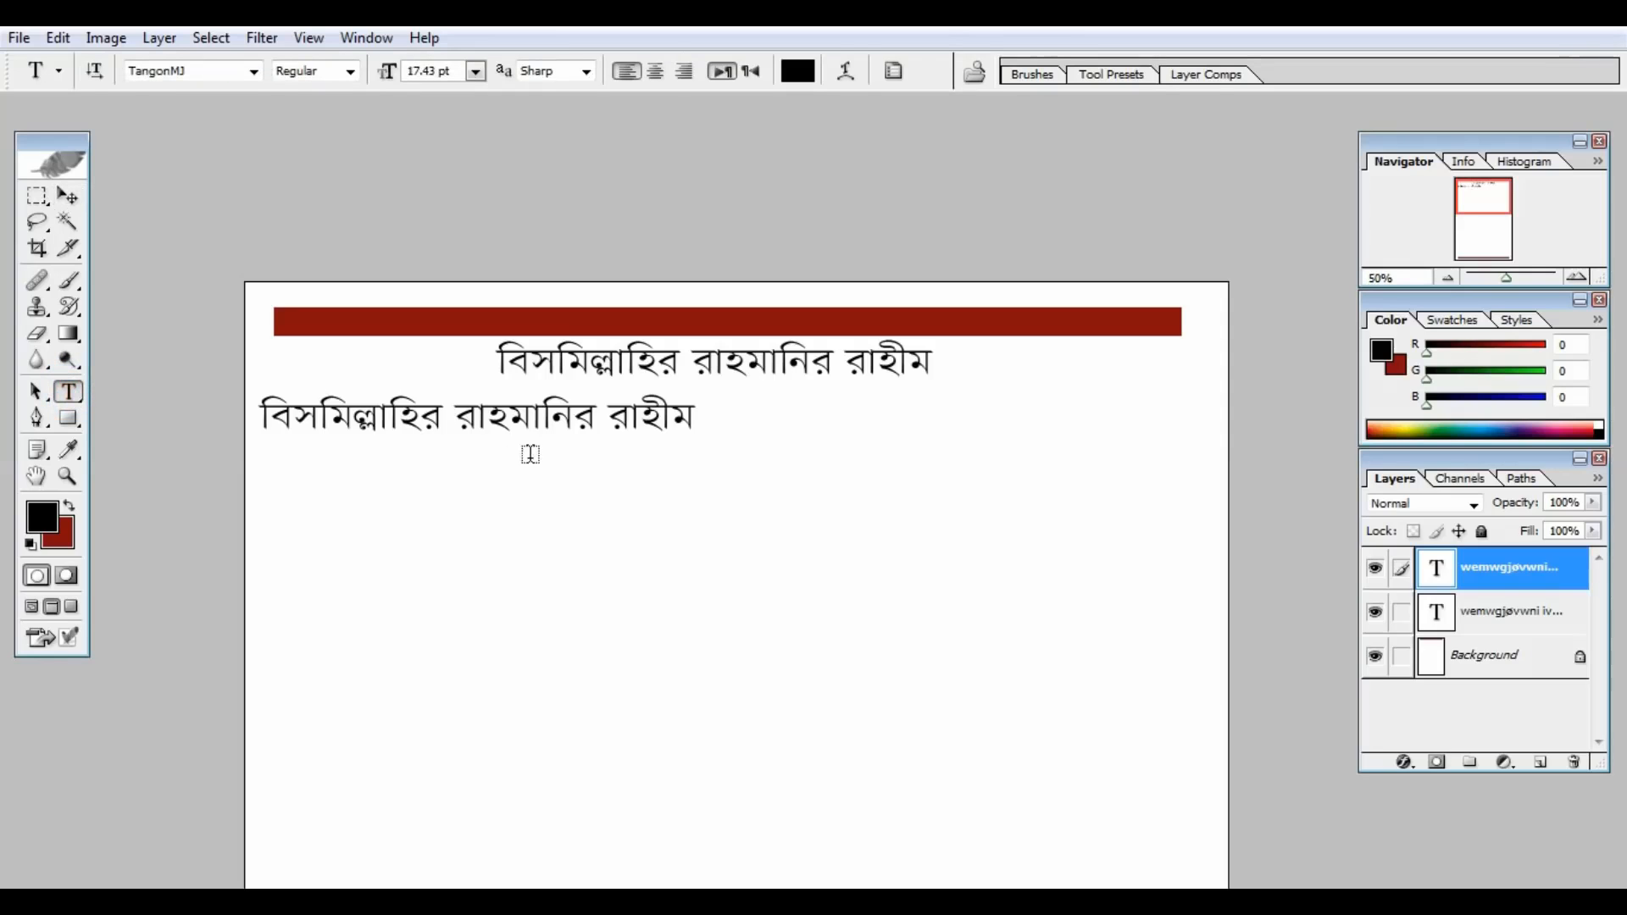
{"action": "left_click", "coordinate": [537, 423]}
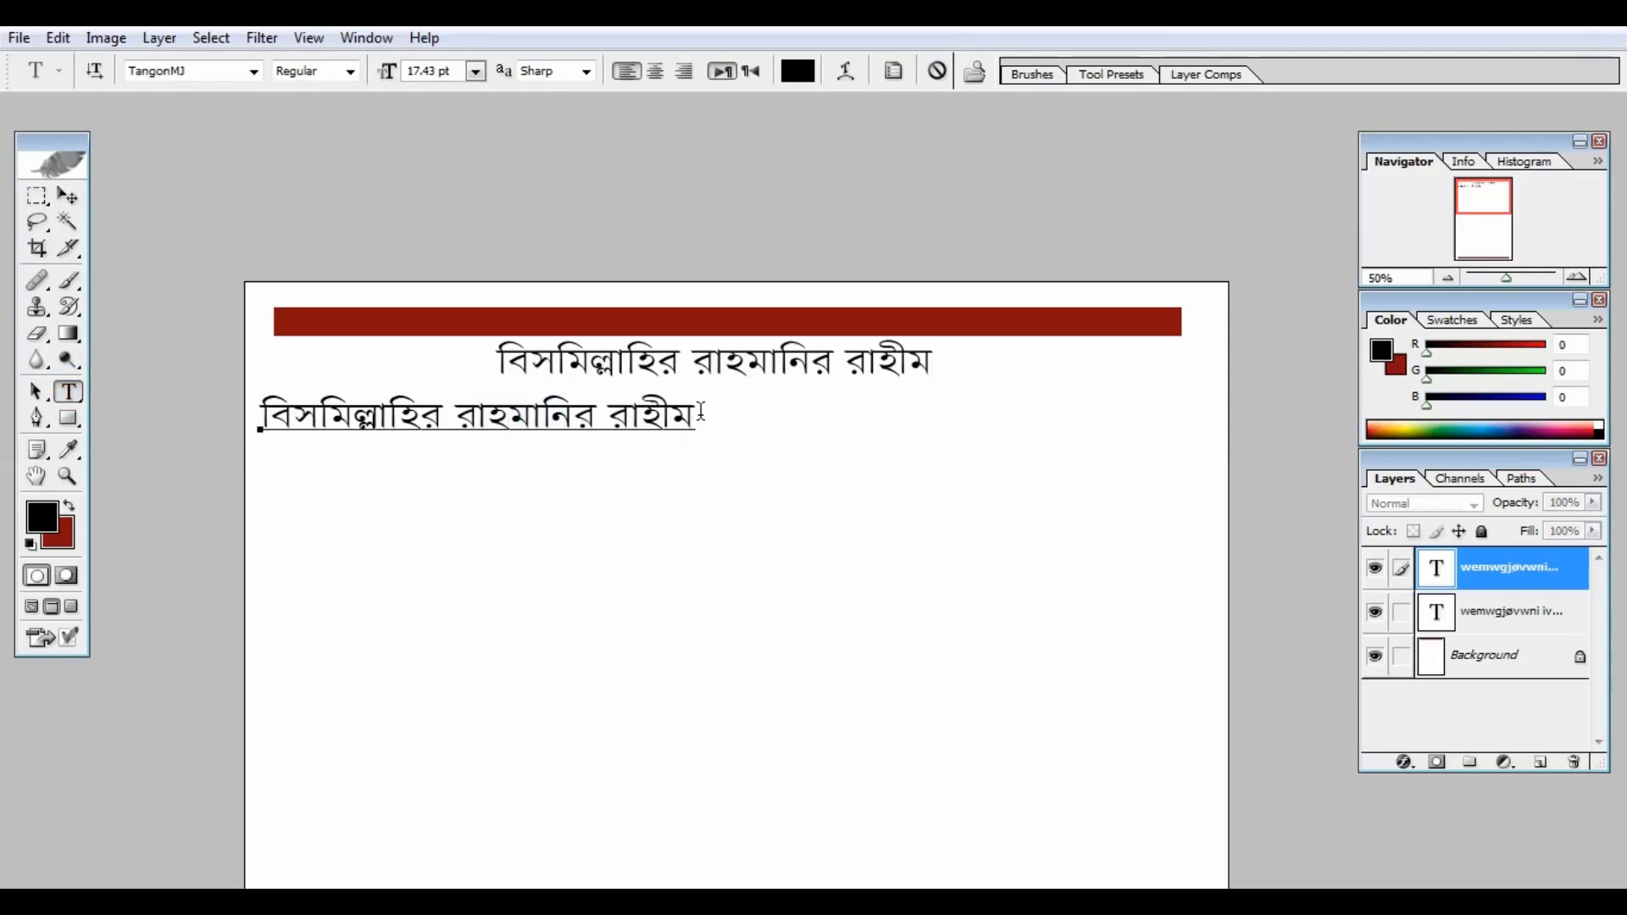
{"action": "left_click_drag", "start_coordinate": [701, 413], "coordinate": [226, 451]}
{"action": "type", "text": "ক্যাশ মেমো"}
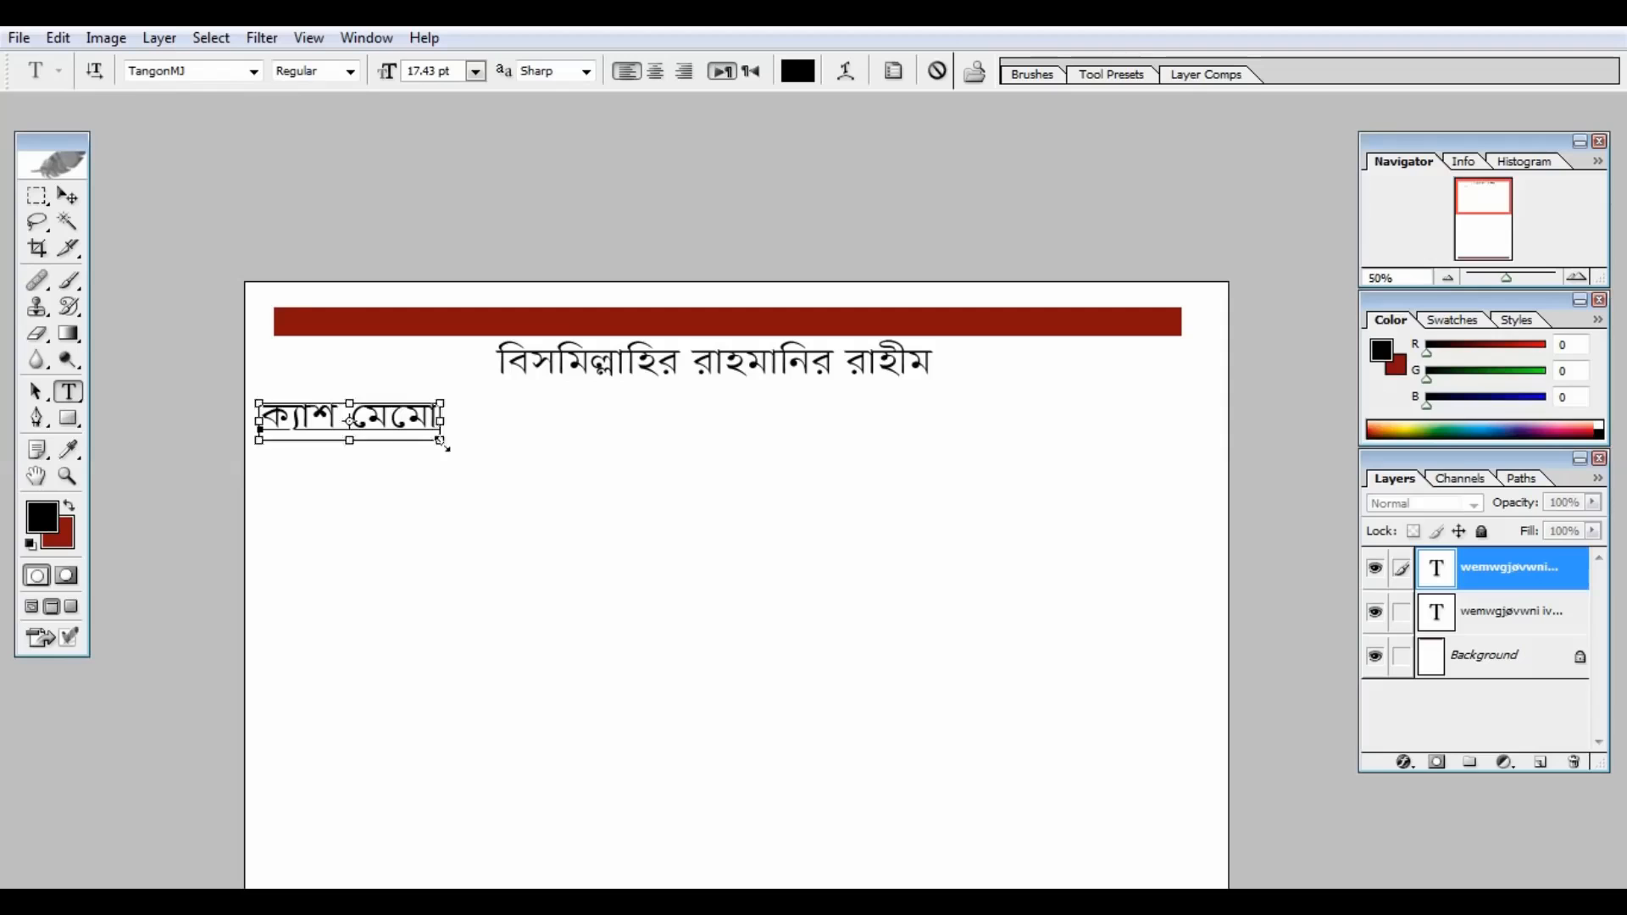
{"action": "key", "text": "Tab"}
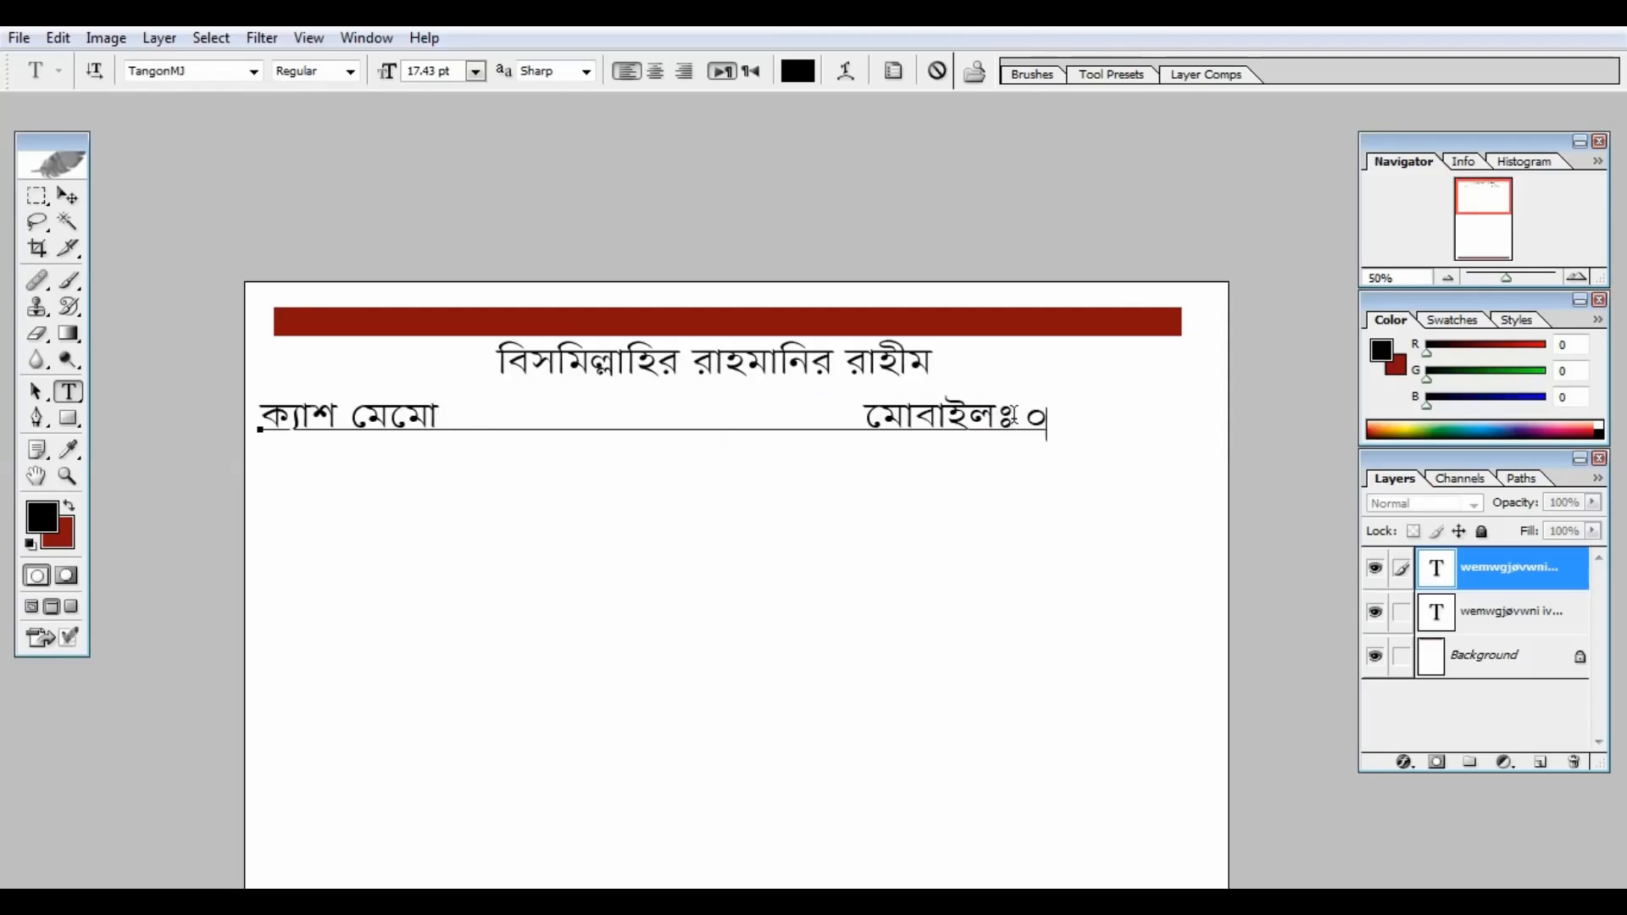
Step: Remove stray characters and shrink the ক্যাশ মেমো / mobile line to fit the page
{"action": "left_click", "coordinate": [856, 425]}
{"action": "key", "text": "BackSpace"}
{"action": "key", "text": "BackSpace"}
{"action": "key", "text": "BackSpace"}
{"action": "key", "text": "BackSpace"}
{"action": "type", "text": "]"}
{"action": "left_click", "coordinate": [1270, 428]}
{"action": "key", "text": "BackSpace"}
{"action": "key", "text": "BackSpace"}
{"action": "key", "text": "BackSpace"}
{"action": "key", "text": "BackSpace"}
{"action": "key", "text": "BackSpace"}
{"action": "left_click_drag", "start_coordinate": [1204, 437], "coordinate": [1019, 428], "text": "ctrl"}
{"action": "left_click", "coordinate": [820, 423]}
{"action": "key", "text": "BackSpace"}
{"action": "left_click", "coordinate": [679, 424]}
{"action": "left_click", "coordinate": [68, 196]}
Step: Copy the Bismillah line below and type the shop name আক্কাস এ্যাডিটিং এ্যাড. কোং
{"action": "left_click", "coordinate": [1491, 621]}
{"action": "left_click_drag", "start_coordinate": [852, 373], "coordinate": [501, 512], "text": "alt+shift"}
{"action": "left_click", "coordinate": [67, 392]}
{"action": "type", "text": "আক্কাস এ্যাডিটিং এ্যাড"}
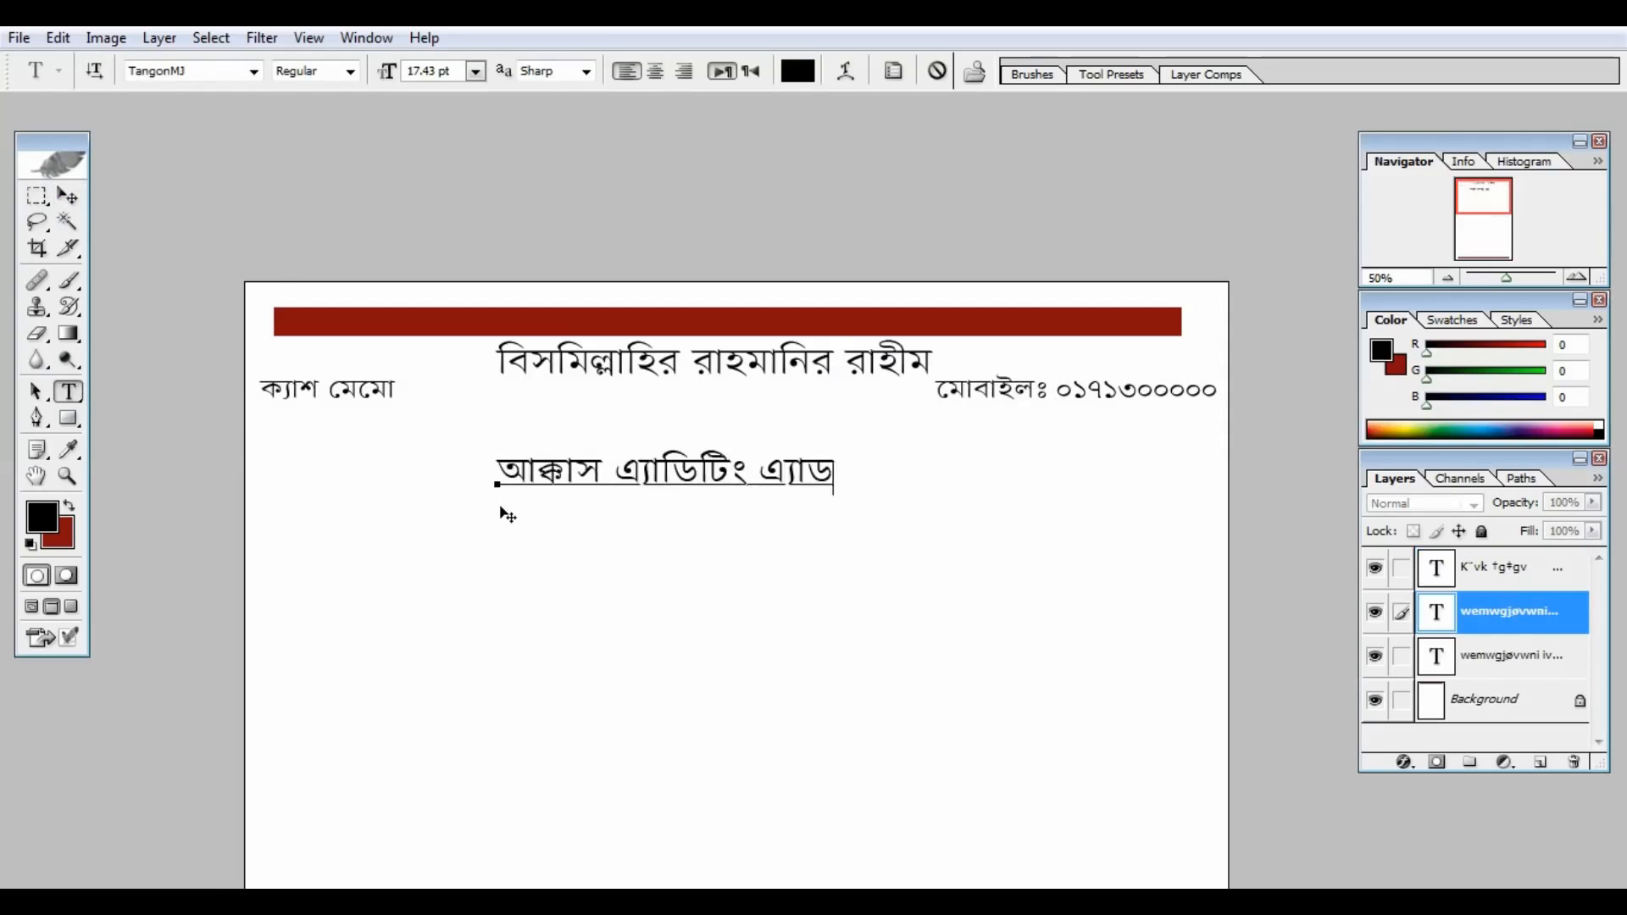
{"action": "type", "text": ". কোং"}
Step: Enlarge the shop name title and centre it below the memo line
{"action": "left_click_drag", "start_coordinate": [930, 498], "coordinate": [1139, 584], "text": "ctrl"}
{"action": "left_click_drag", "start_coordinate": [998, 603], "coordinate": [920, 600]}
{"action": "left_click_drag", "start_coordinate": [1126, 566], "coordinate": [1190, 543], "text": "ctrl"}
{"action": "left_click_drag", "start_coordinate": [1044, 566], "coordinate": [1016, 558]}
{"action": "left_click", "coordinate": [69, 197]}
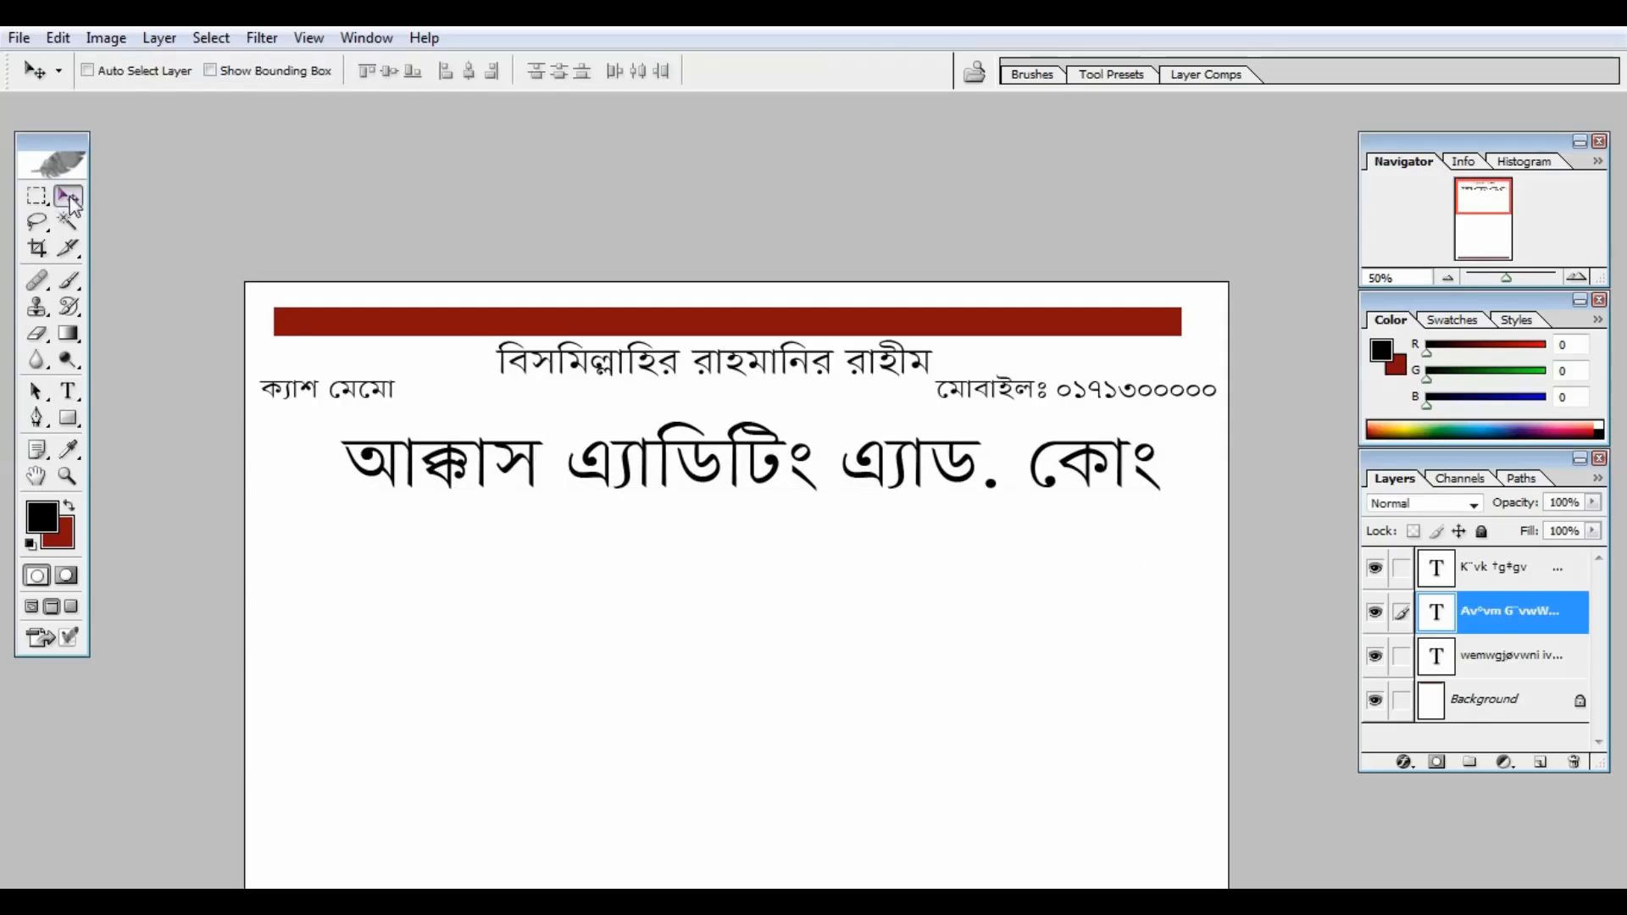
Step: Add a পে্রোঃ proprietor line with the owner's name below the shop title
{"action": "left_click", "coordinate": [68, 392]}
{"action": "left_click", "coordinate": [1550, 654]}
{"action": "left_click", "coordinate": [68, 196]}
{"action": "left_click_drag", "start_coordinate": [710, 356], "coordinate": [710, 528], "text": "alt+shift"}
{"action": "left_click", "coordinate": [68, 392]}
{"action": "left_click_drag", "start_coordinate": [952, 528], "coordinate": [482, 533]}
{"action": "type", "text": "পে"}
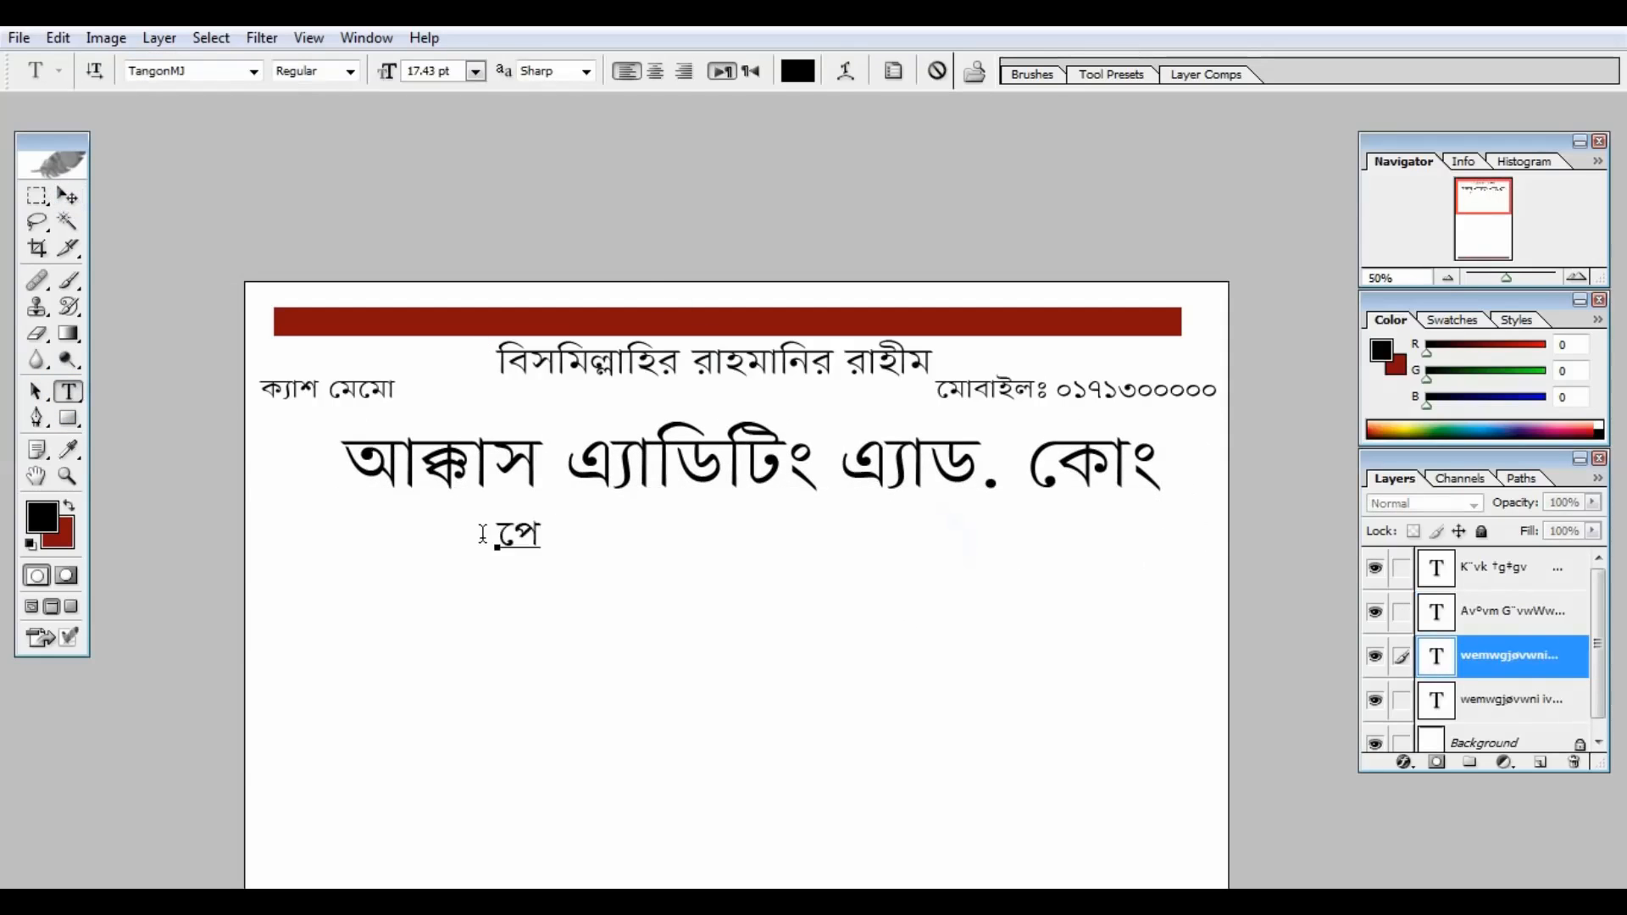
{"action": "left_click", "coordinate": [68, 195]}
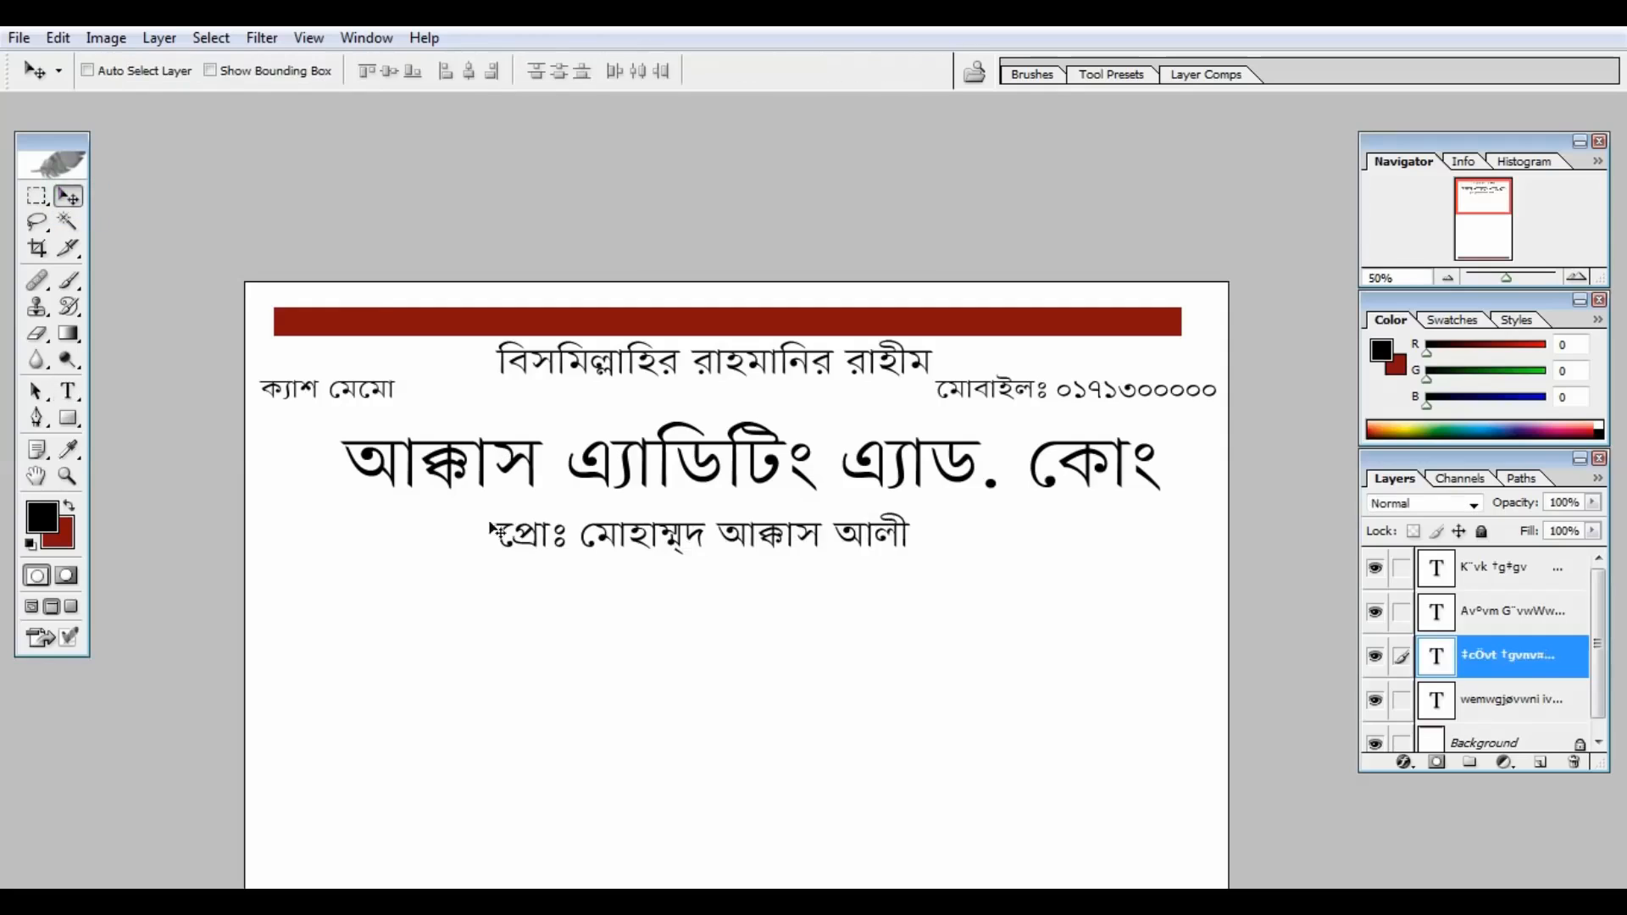
Step: Add the two-line services list, from *ডিজিটাল ব্যানার to ছাপার কাজ করা হয়
{"action": "left_click", "coordinate": [1515, 699]}
{"action": "left_click_drag", "start_coordinate": [763, 483], "coordinate": [543, 710], "text": "alt+shift"}
{"action": "left_click", "coordinate": [67, 392]}
{"action": "left_click", "coordinate": [427, 590]}
{"action": "key", "text": "ctrl+a"}
{"action": "type", "text": "*"}
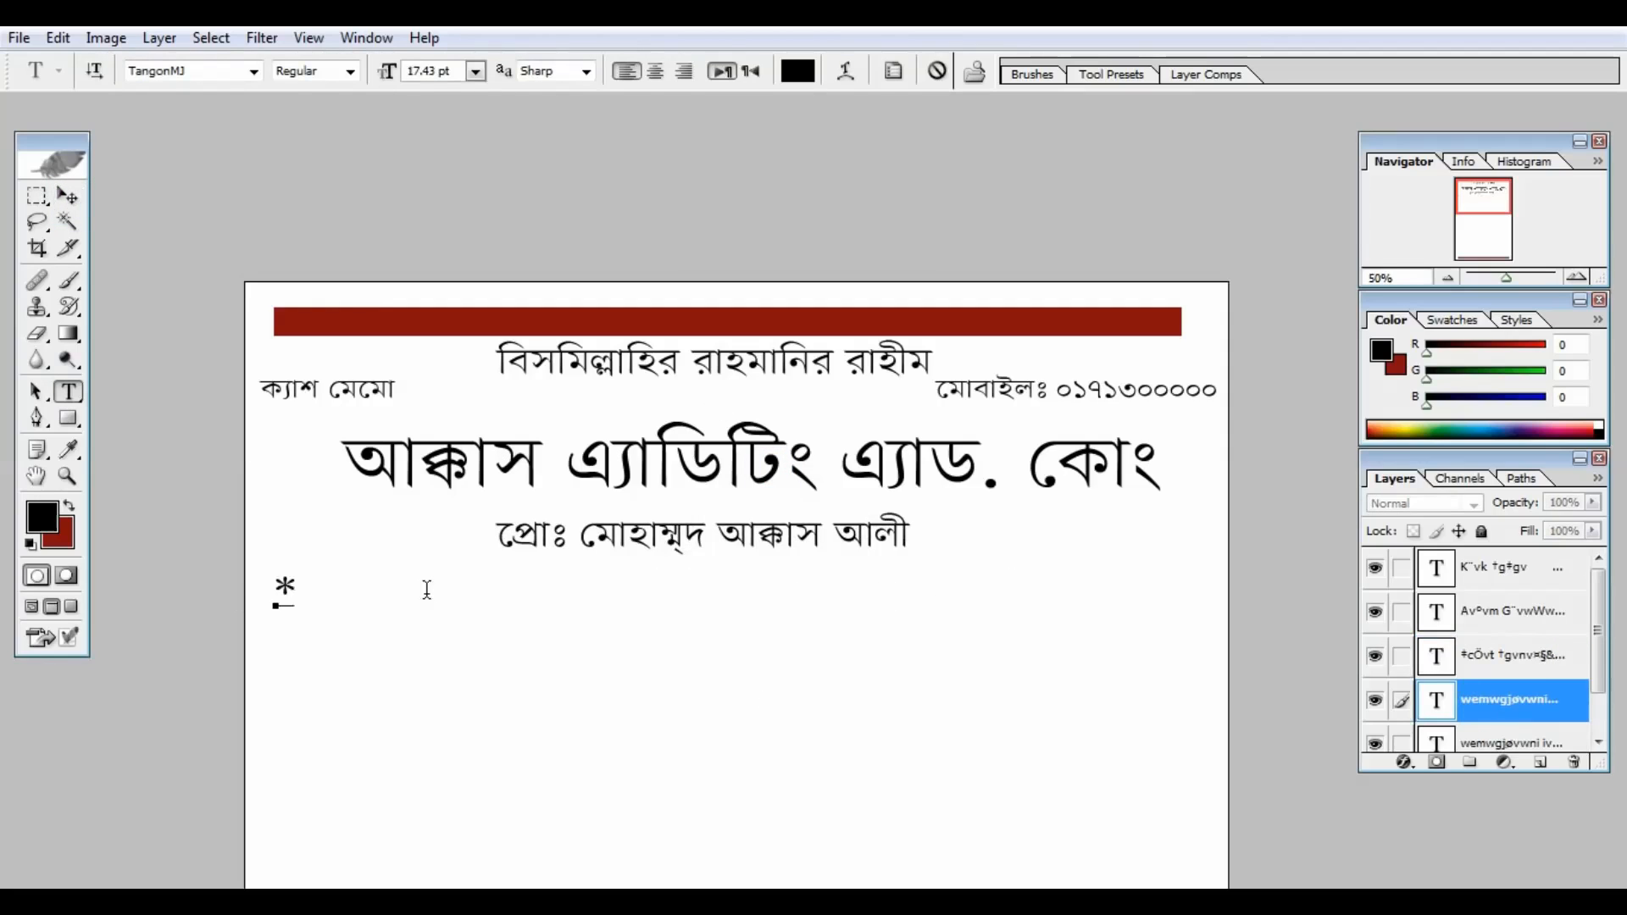
{"action": "type", "text": "ডিজিটাল ব্যানার * ফেস্টুন পিভিসি * প্যানা"}
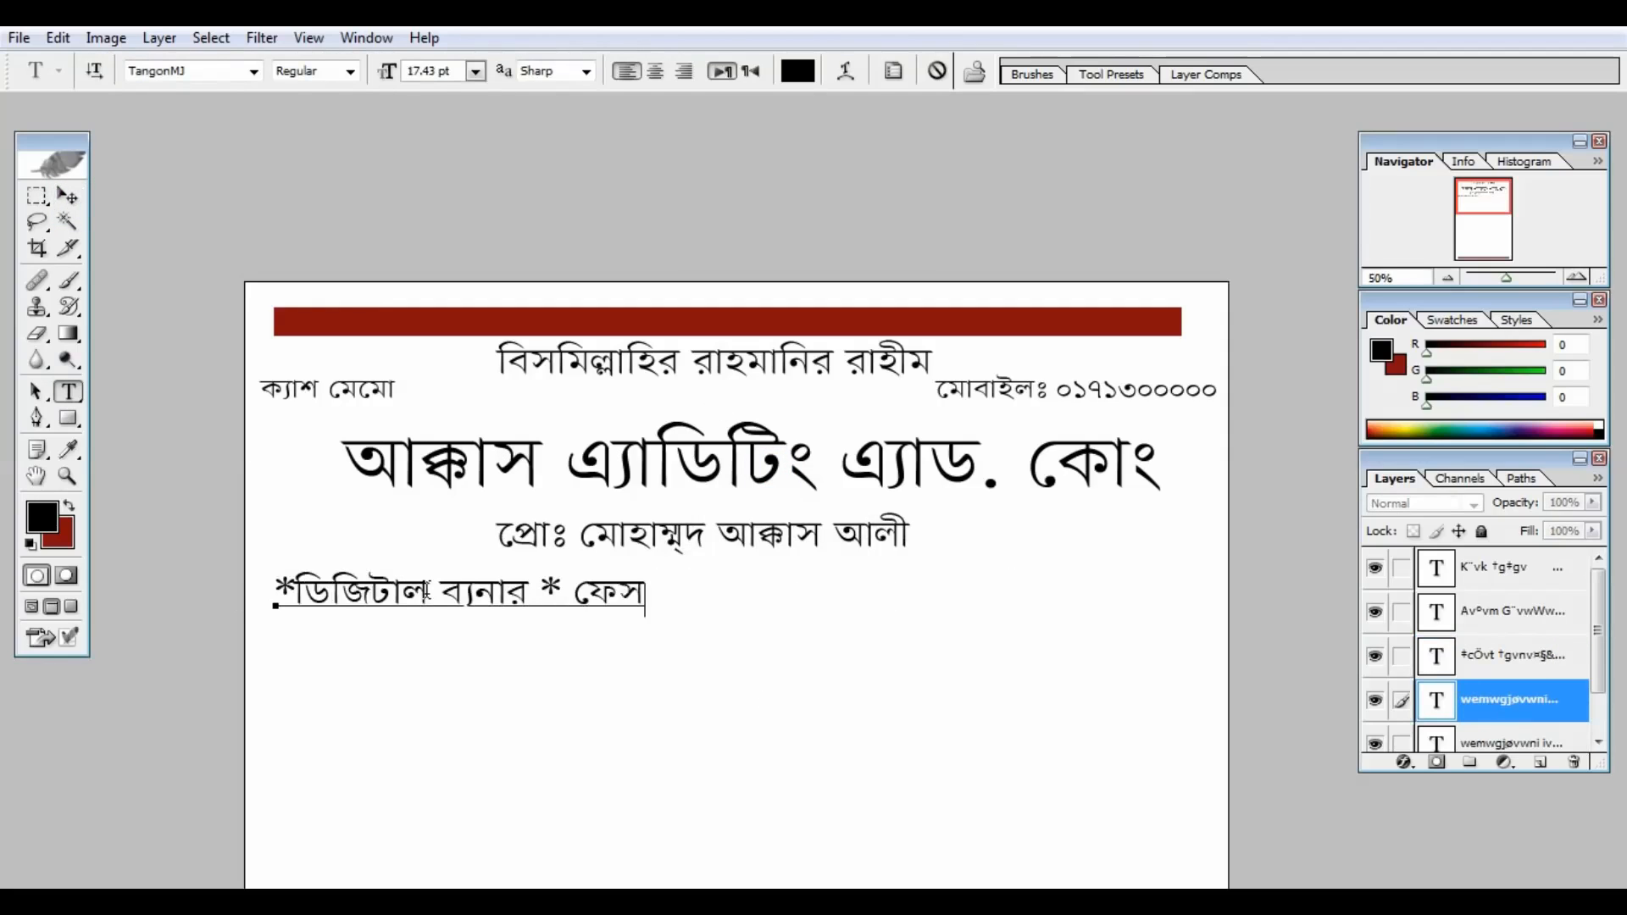
{"action": "type", "text": "ফ্লেক্স"}
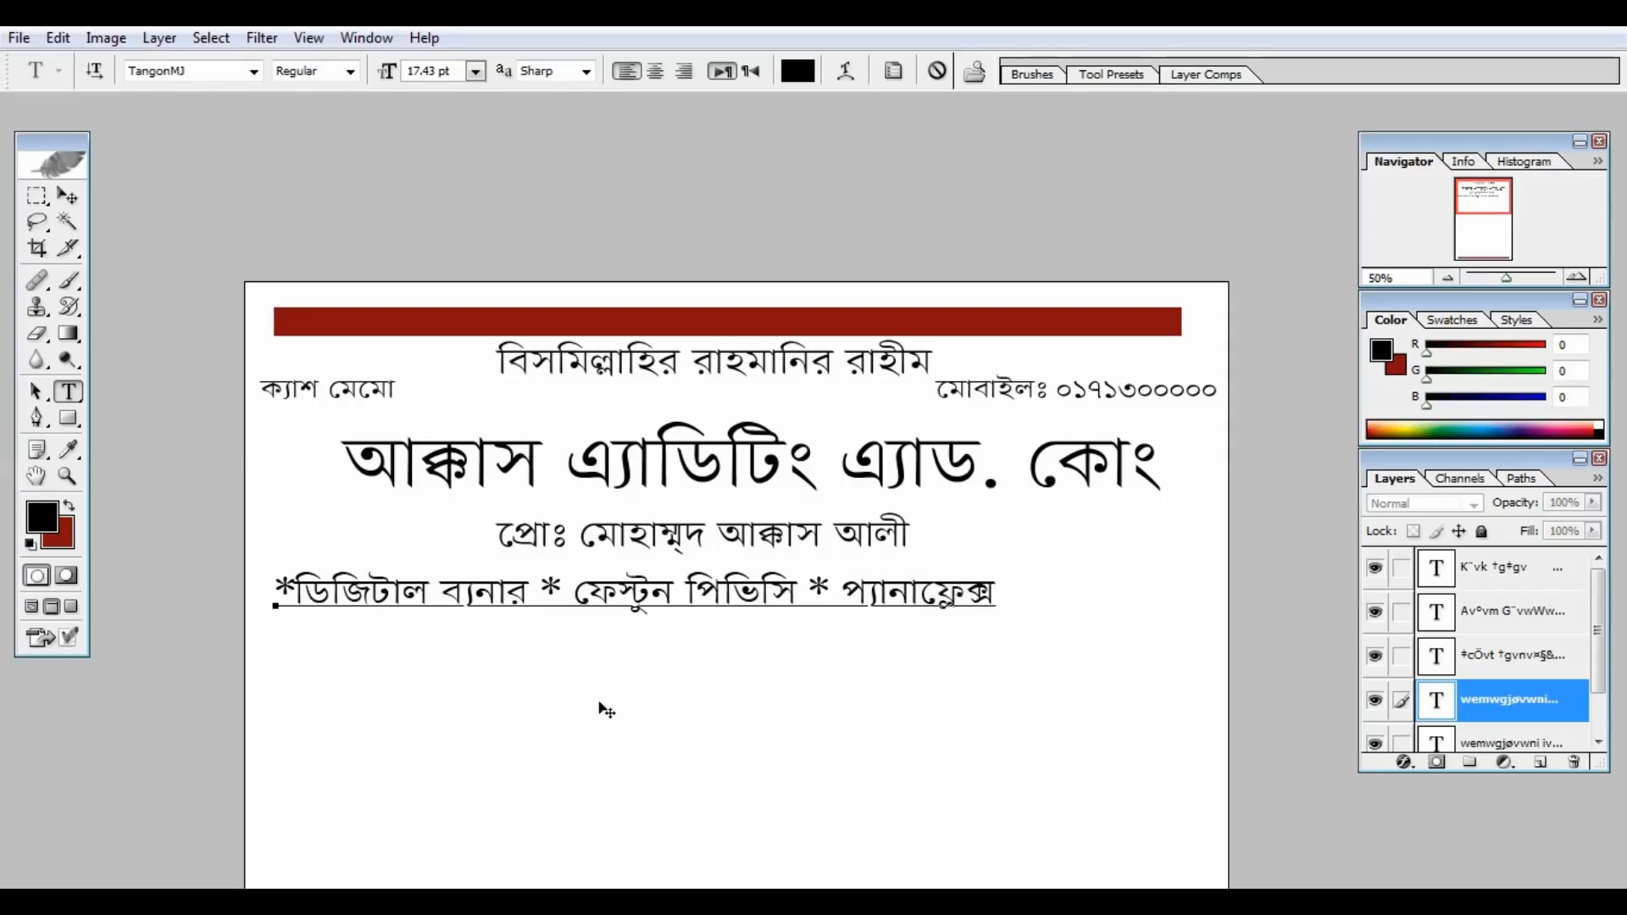
{"action": "key", "text": "Return"}
{"action": "type", "text": "*ডিজিটাল"}
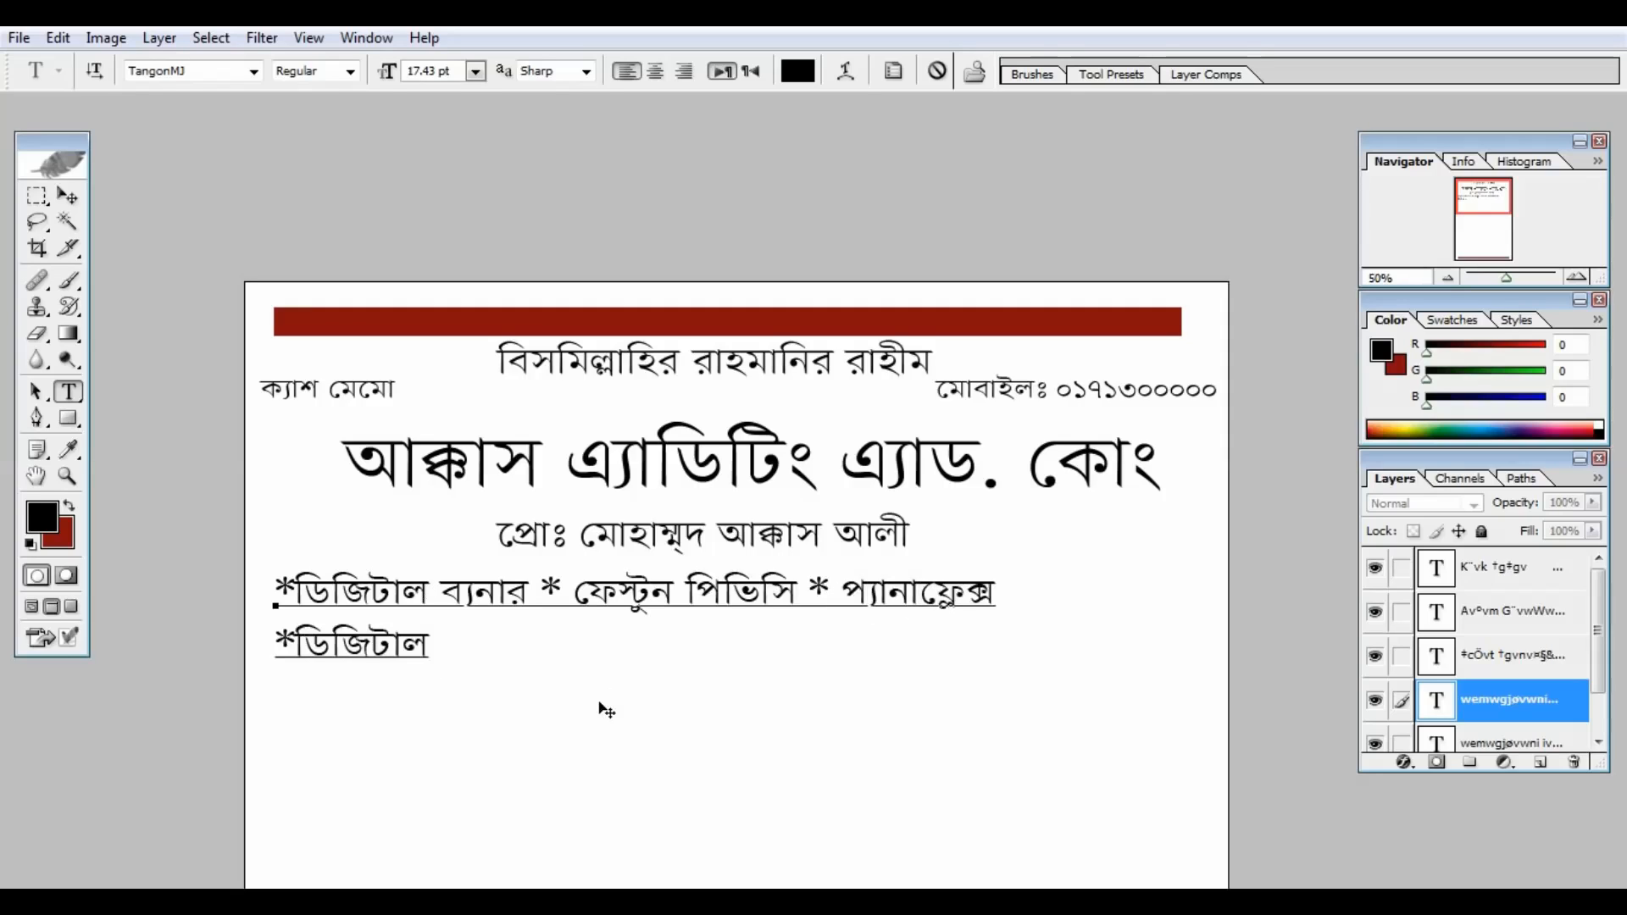
{"action": "type", "text": " সাইনবোর্ড * ভিনাইল স্টিকার সহ"}
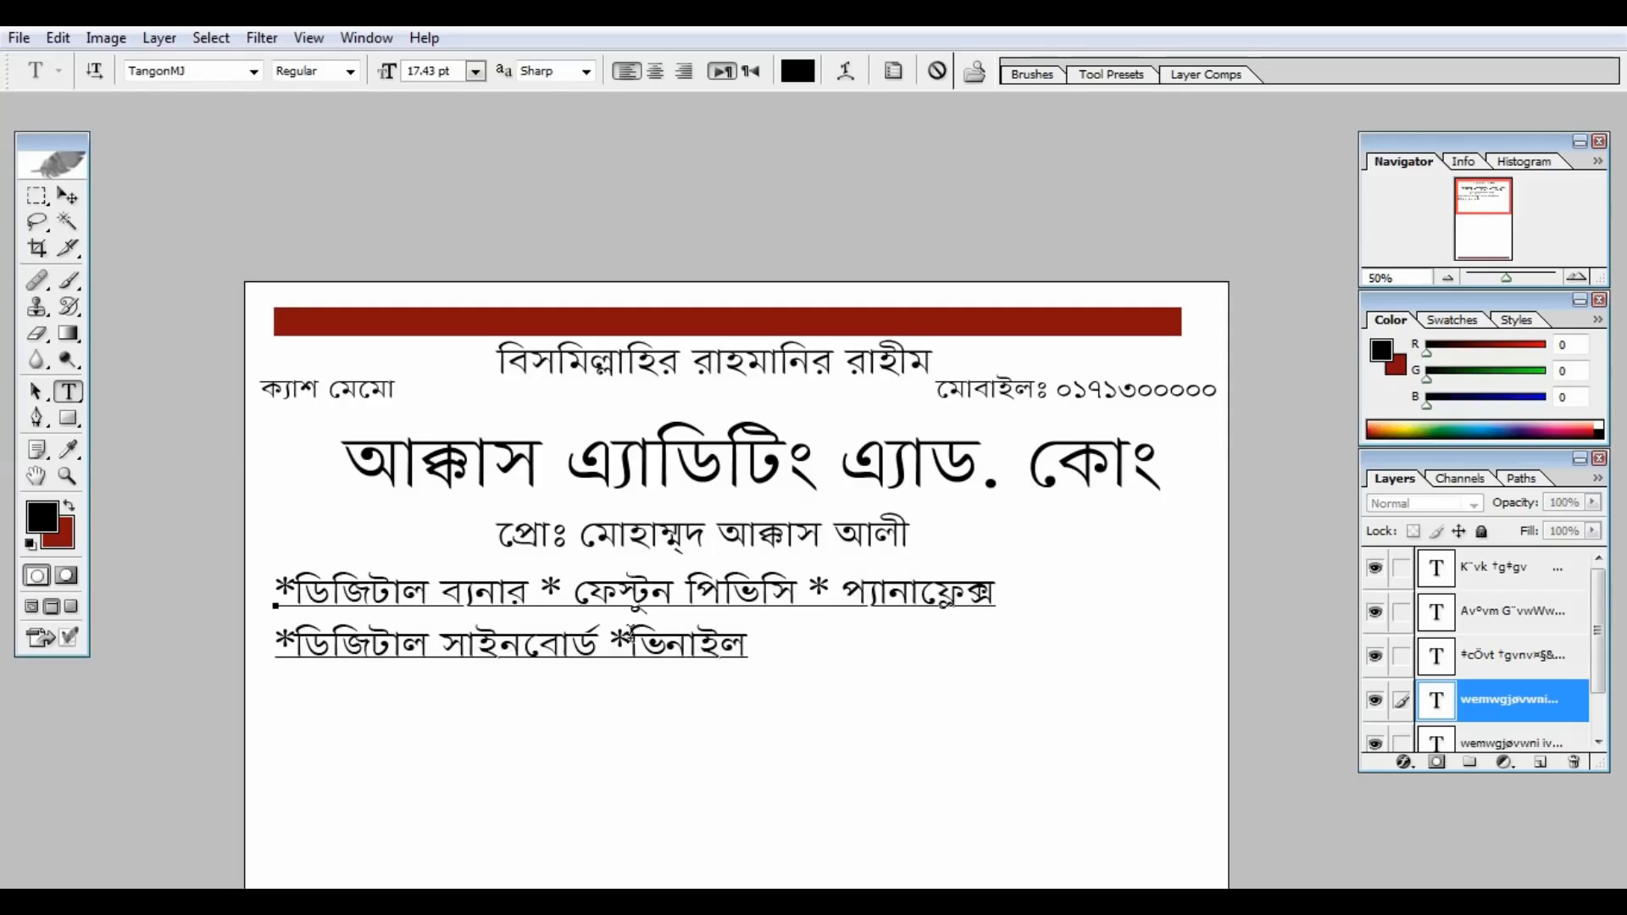
{"action": "type", "text": " যাবতীয়"}
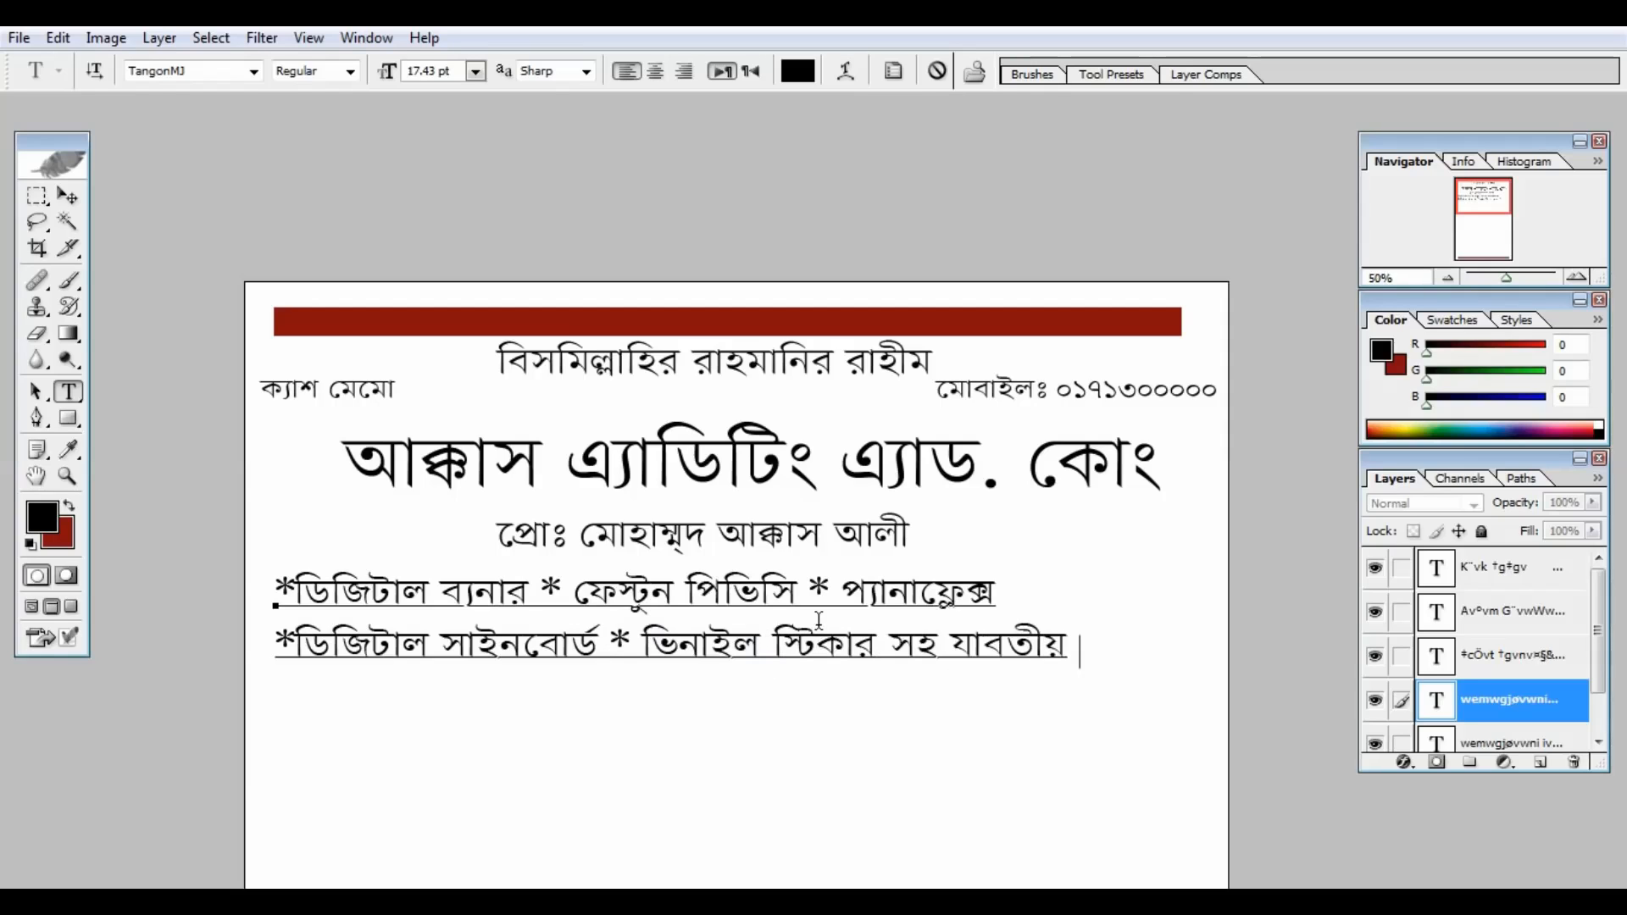
{"action": "type", "text": " ছাপার কাজ করা হয়"}
{"action": "key", "text": "ctrl+minus"}
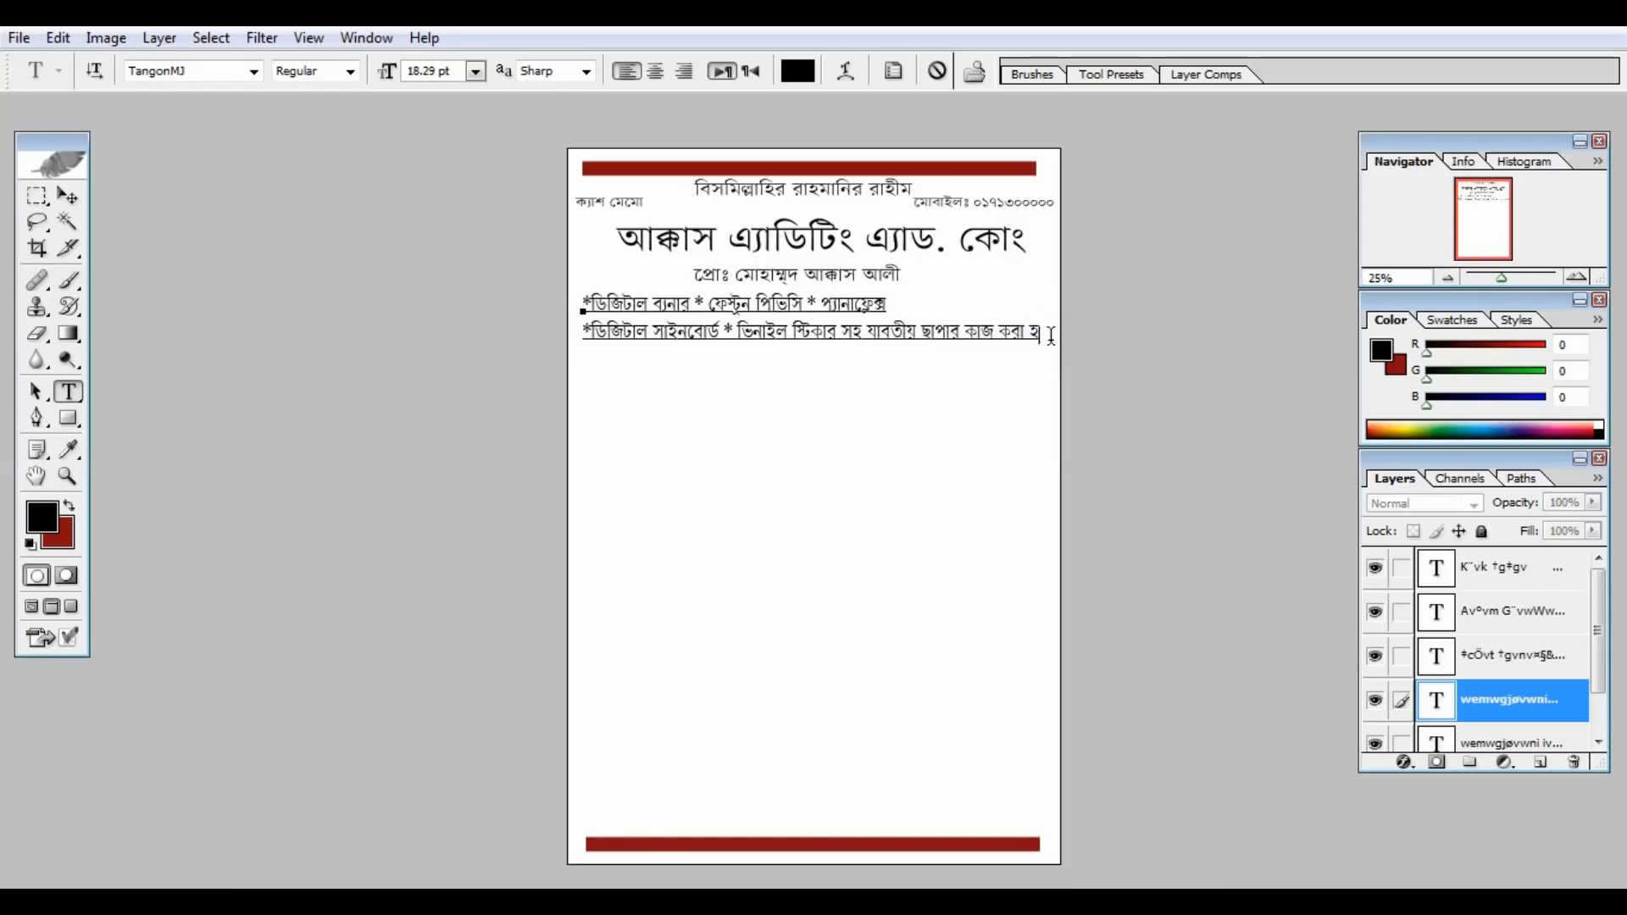
{"action": "key", "text": "ctrl+Return"}
{"action": "key", "text": "ctrl+plus"}
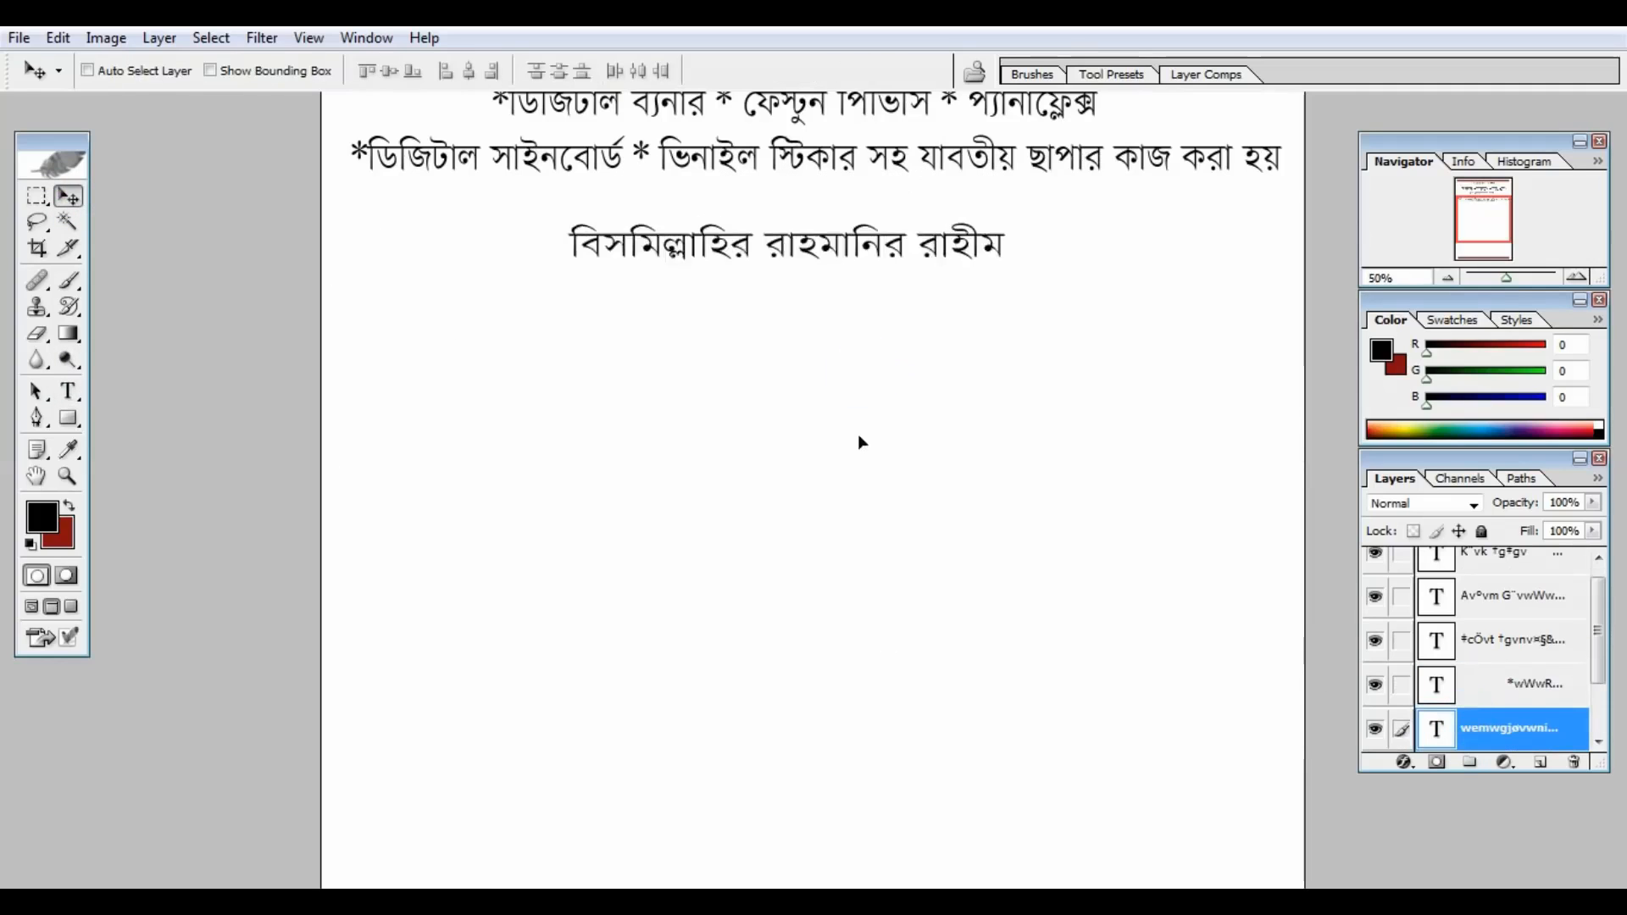
Step: Copy the top line below the services and type the shop's address into it
{"action": "left_click_drag", "start_coordinate": [860, 443], "coordinate": [718, 473]}
{"action": "key", "text": "t"}
{"action": "left_click_drag", "start_coordinate": [869, 273], "coordinate": [399, 305]}
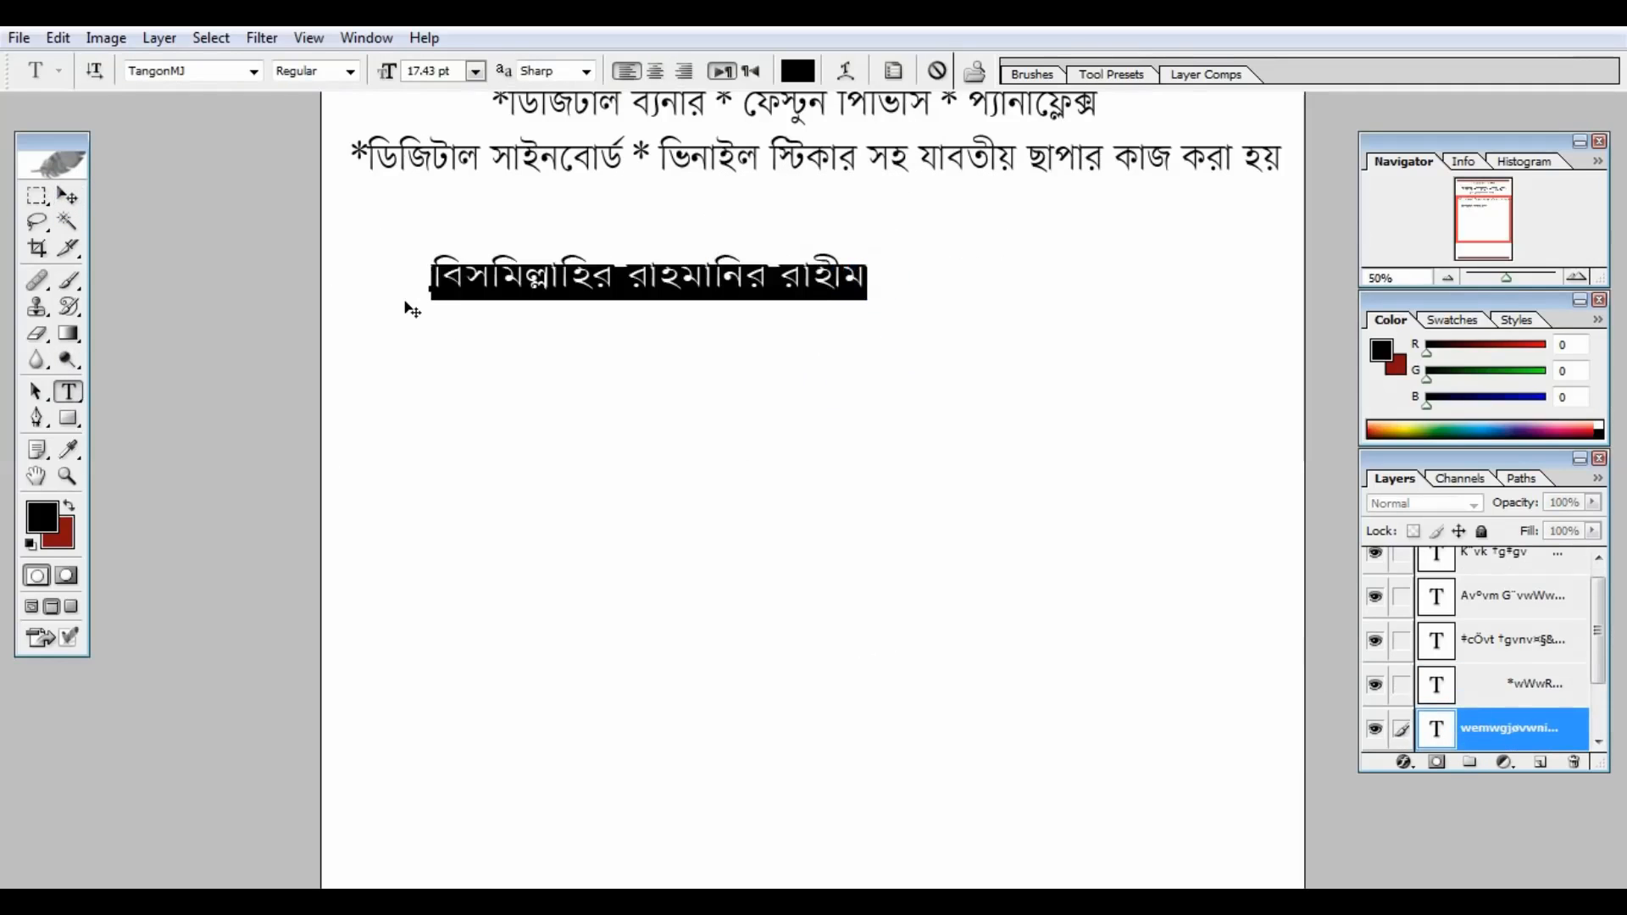
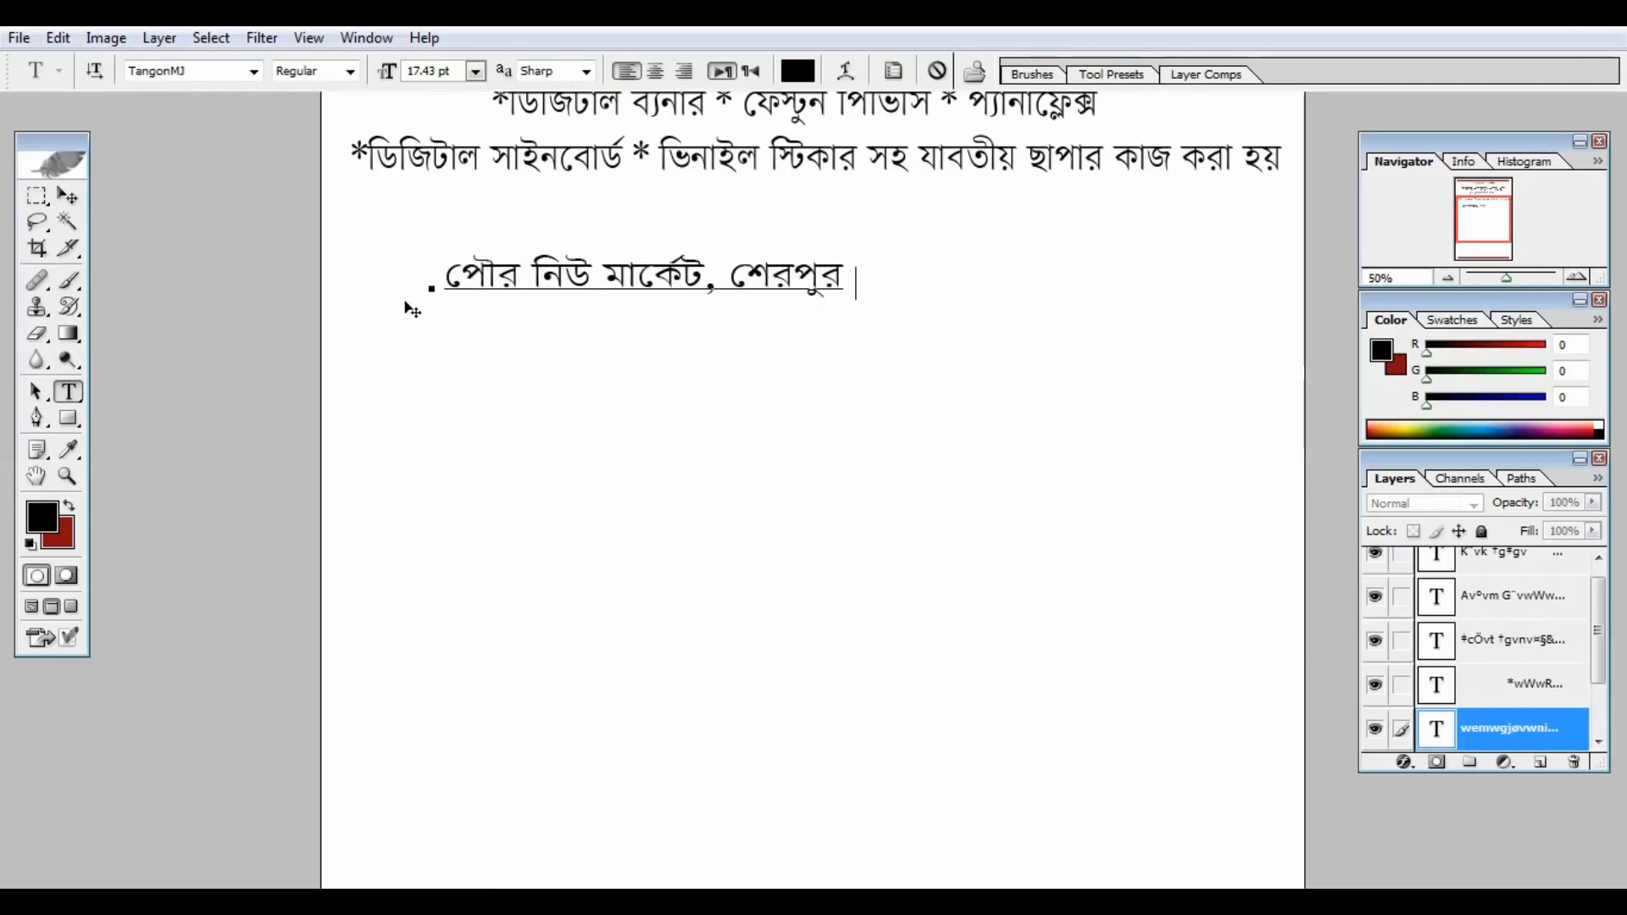
Step: Commit the address line and add a dotted ক্রমিক নং … তারিখঃ row beneath it
{"action": "left_click_drag", "start_coordinate": [623, 392], "coordinate": [628, 342]}
{"action": "key", "text": "ctrl+Return"}
{"action": "key", "text": "v"}
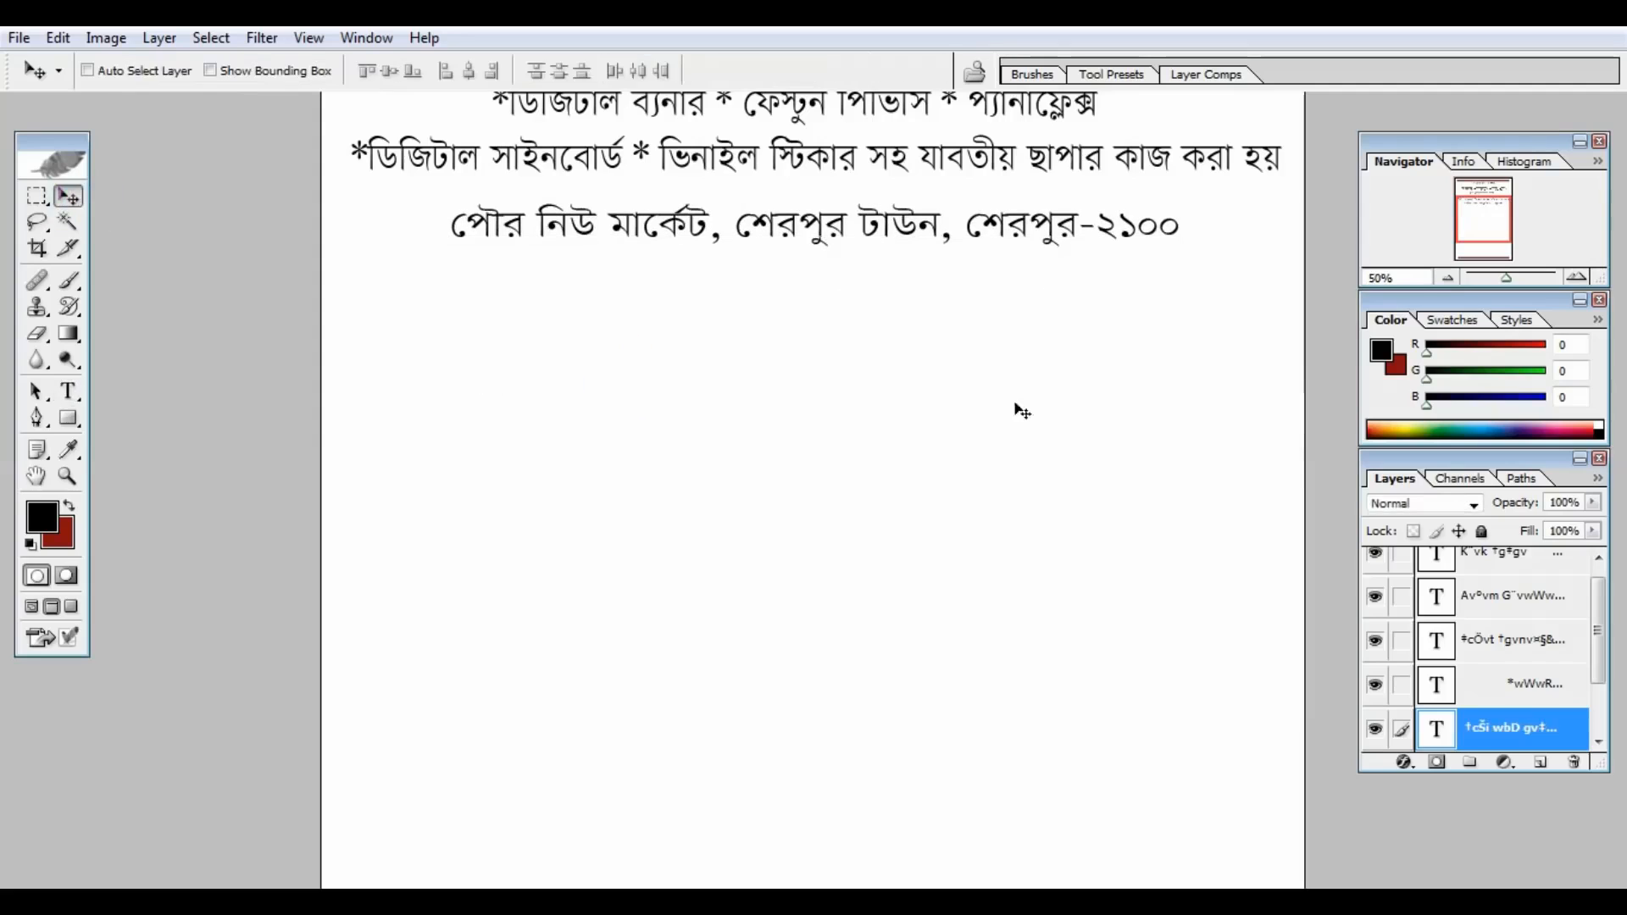
{"action": "left_click_drag", "start_coordinate": [1020, 407], "coordinate": [960, 532]}
{"action": "key", "text": "t"}
{"action": "left_click", "coordinate": [553, 326]}
{"action": "key", "text": "ctrl+a"}
{"action": "type", "text": "ক্রমিক নং                                                  তারিখঃ"}
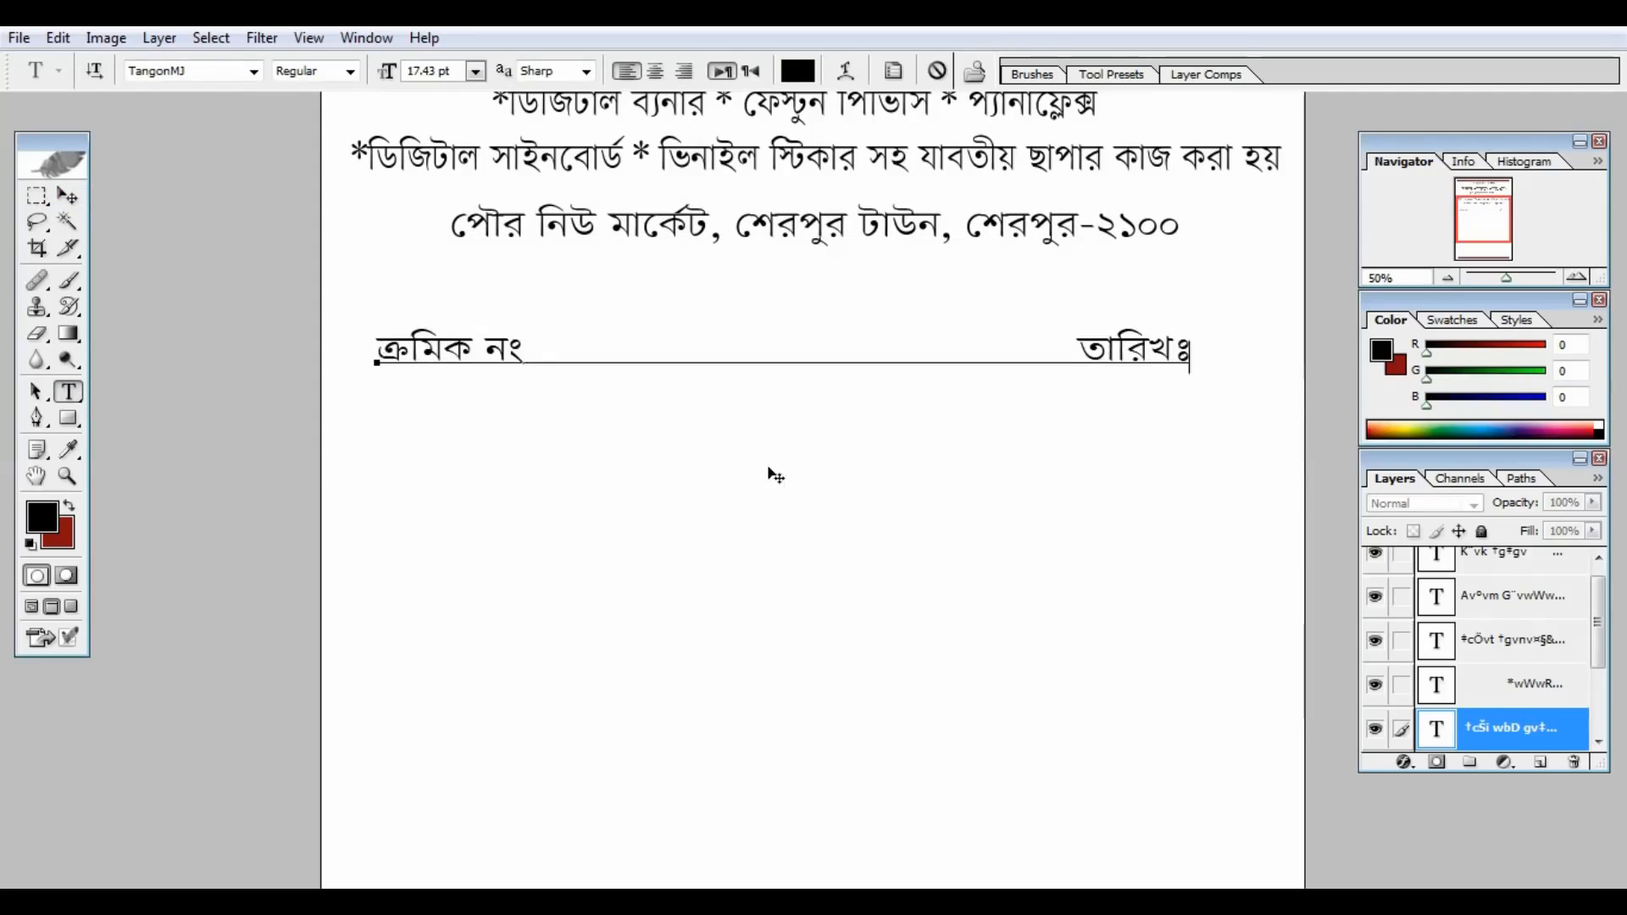
{"action": "left_click_drag", "start_coordinate": [775, 476], "coordinate": [763, 439]}
{"action": "type", "text": "............"}
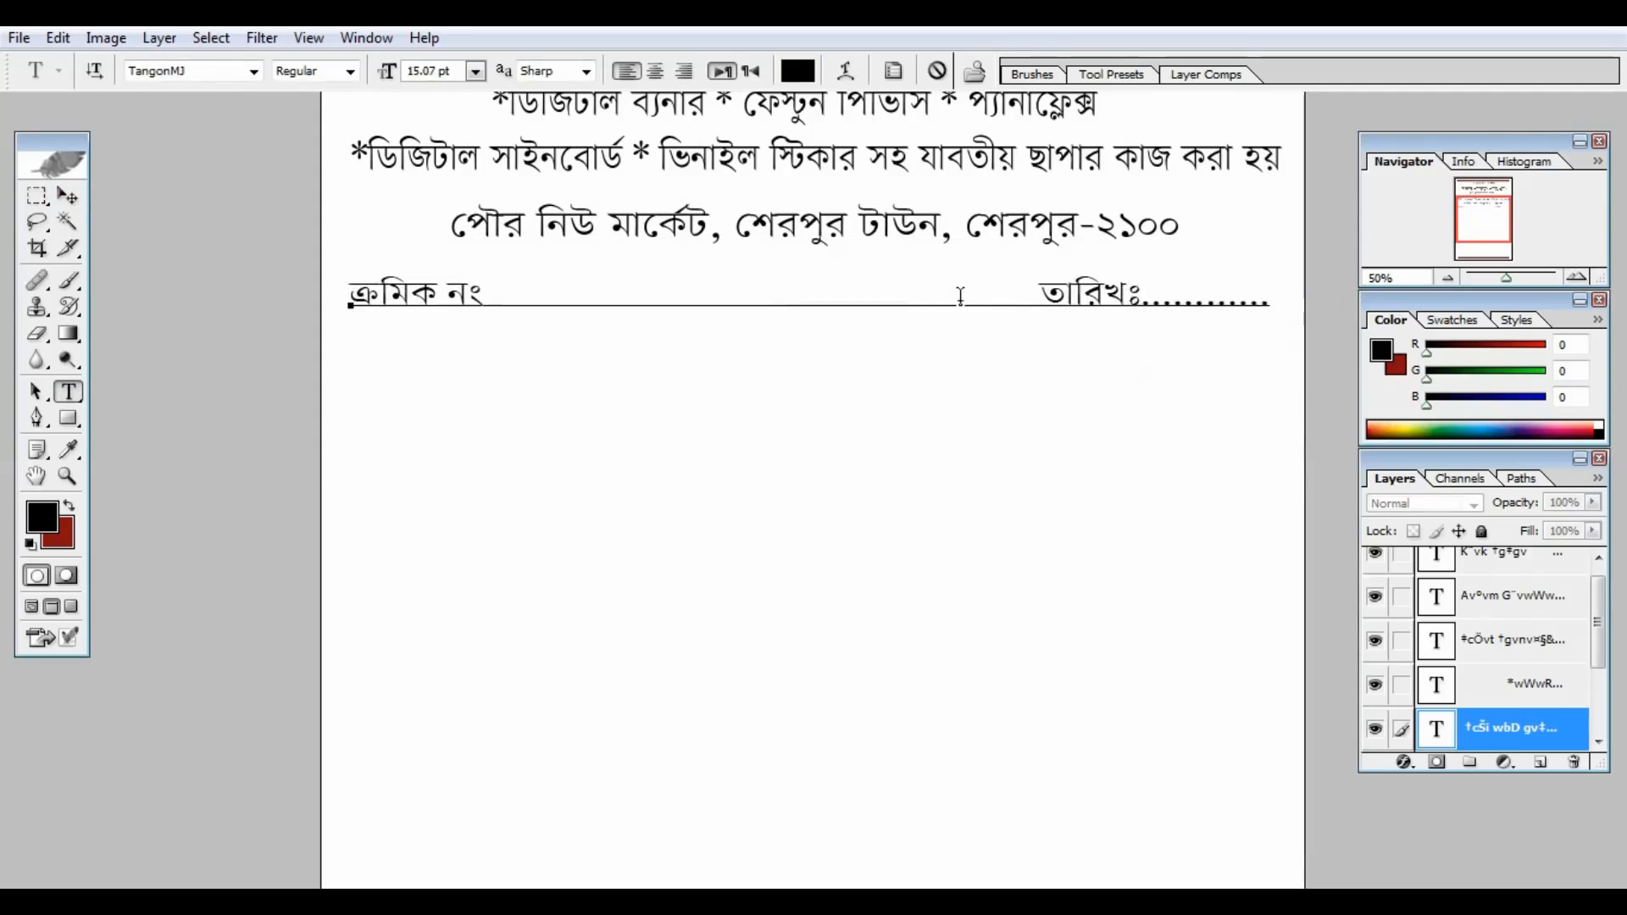
{"action": "key", "text": "ctrl+Return"}
Step: Add dotted নামঃ and ঠিকানাঃ fields on two lines below the serial and date row
{"action": "key", "text": "v"}
{"action": "left_click_drag", "start_coordinate": [702, 242], "coordinate": [702, 315]}
{"action": "key", "text": "t"}
{"action": "left_click_drag", "start_coordinate": [1328, 372], "coordinate": [309, 389]}
{"action": "type", "text": "নামঃ ................................................................................"}
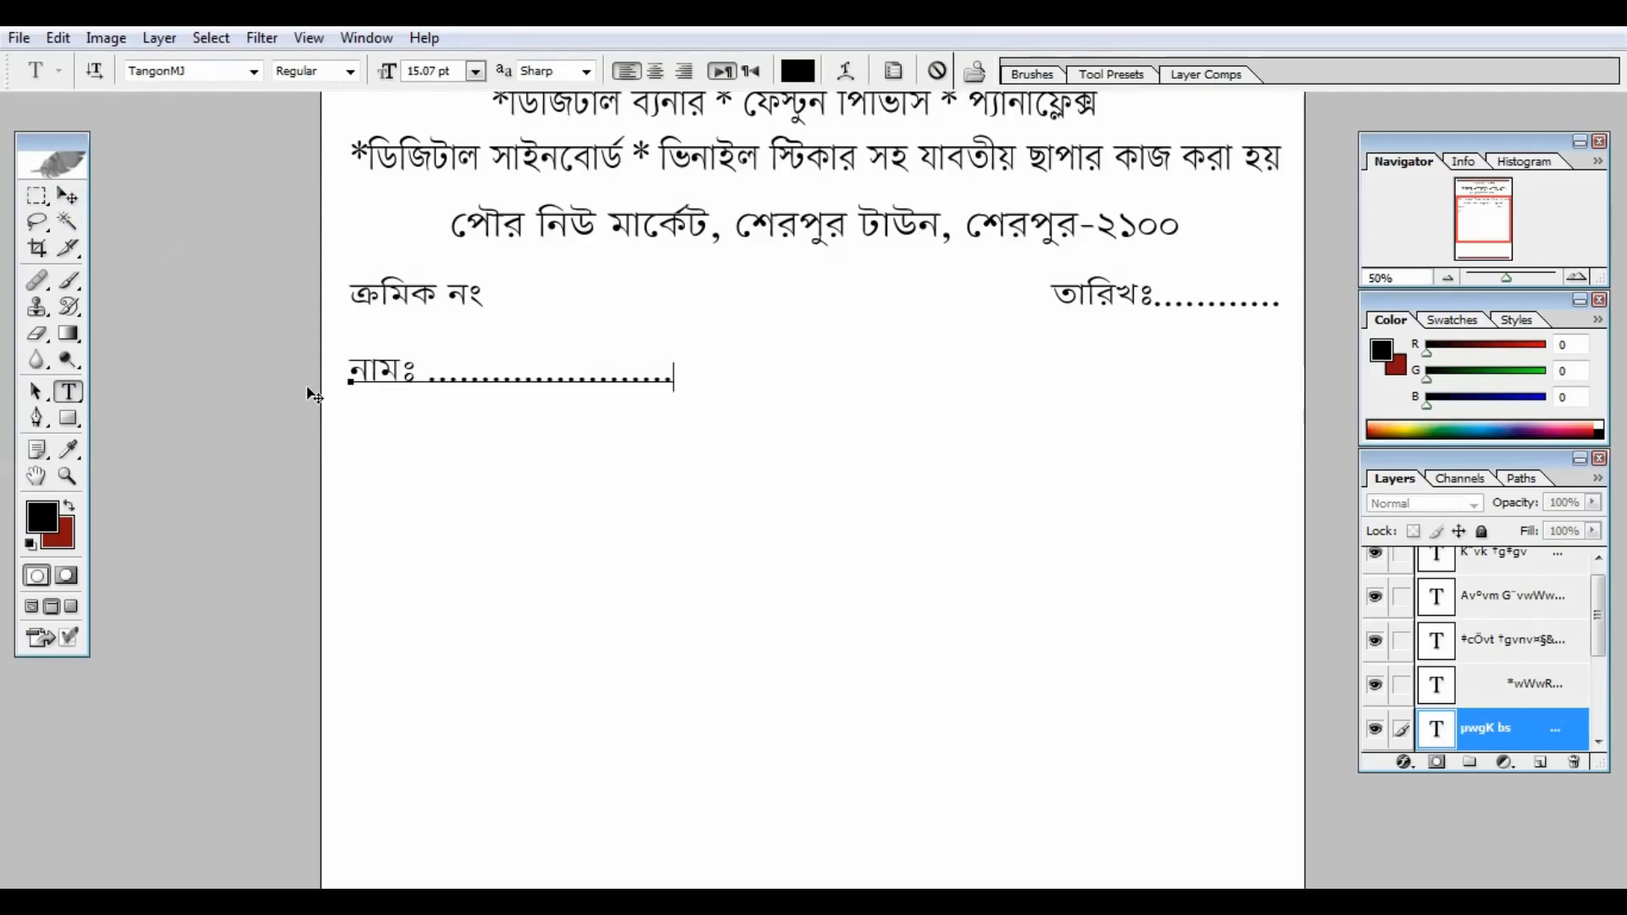
{"action": "key", "text": "Return"}
{"action": "type", "text": "ঠিকানাঃ ............................................................................"}
{"action": "left_click", "coordinate": [68, 196]}
{"action": "key", "text": "ctrl+minus"}
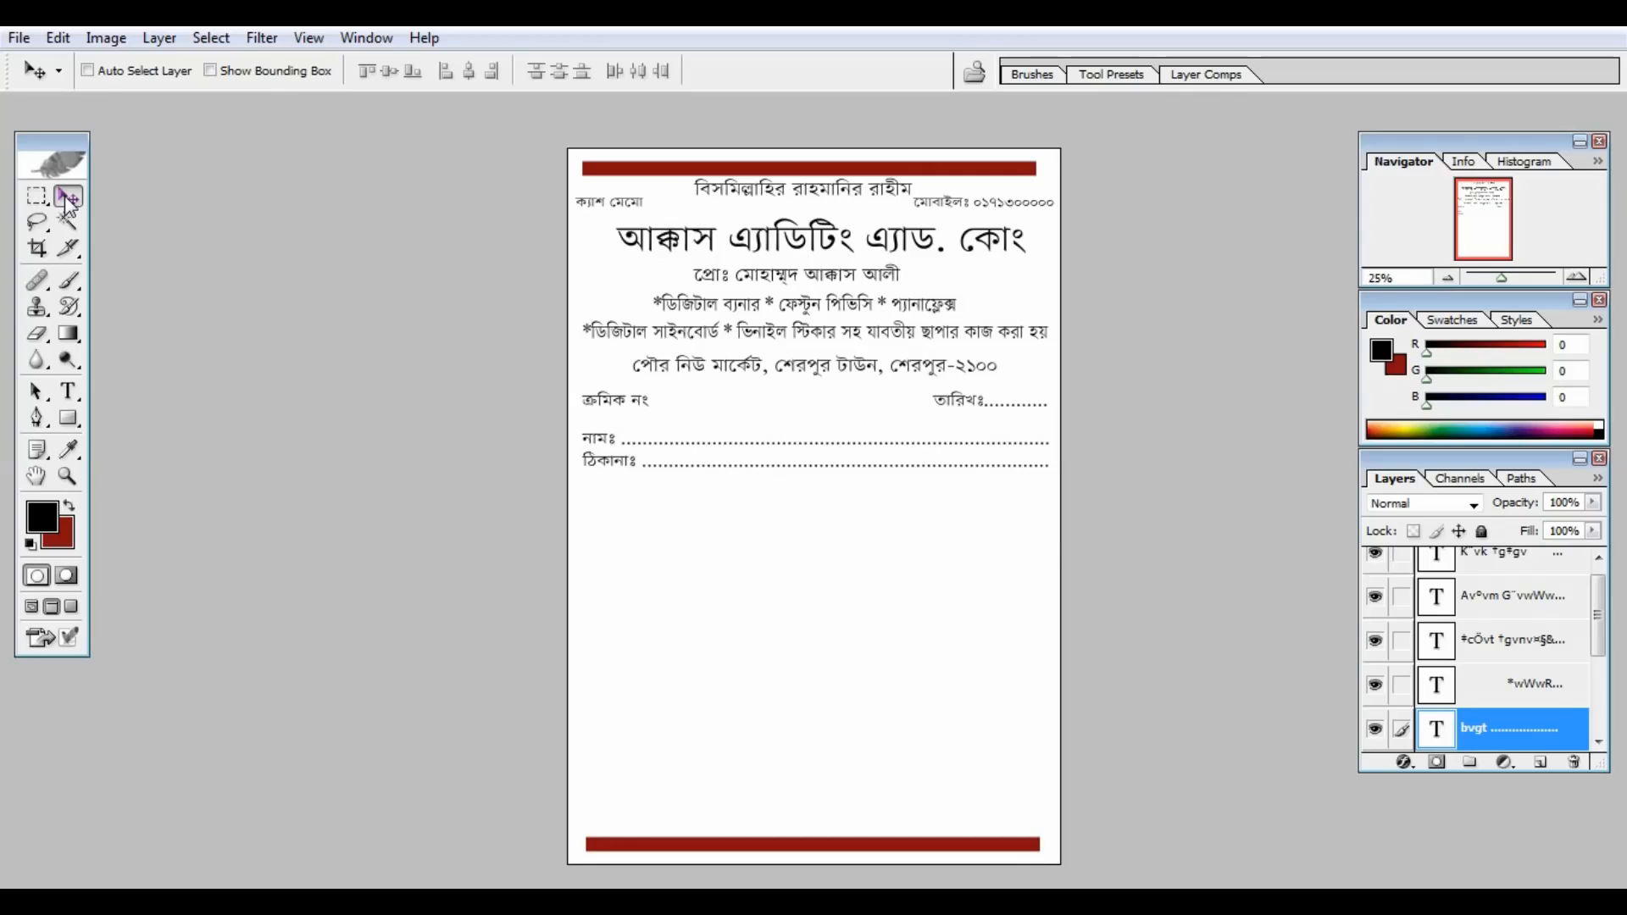
Step: Zoom in on the memo heading and make the Background layer active
{"action": "key", "text": "ctrl+plus"}
{"action": "key", "text": "ctrl+plus"}
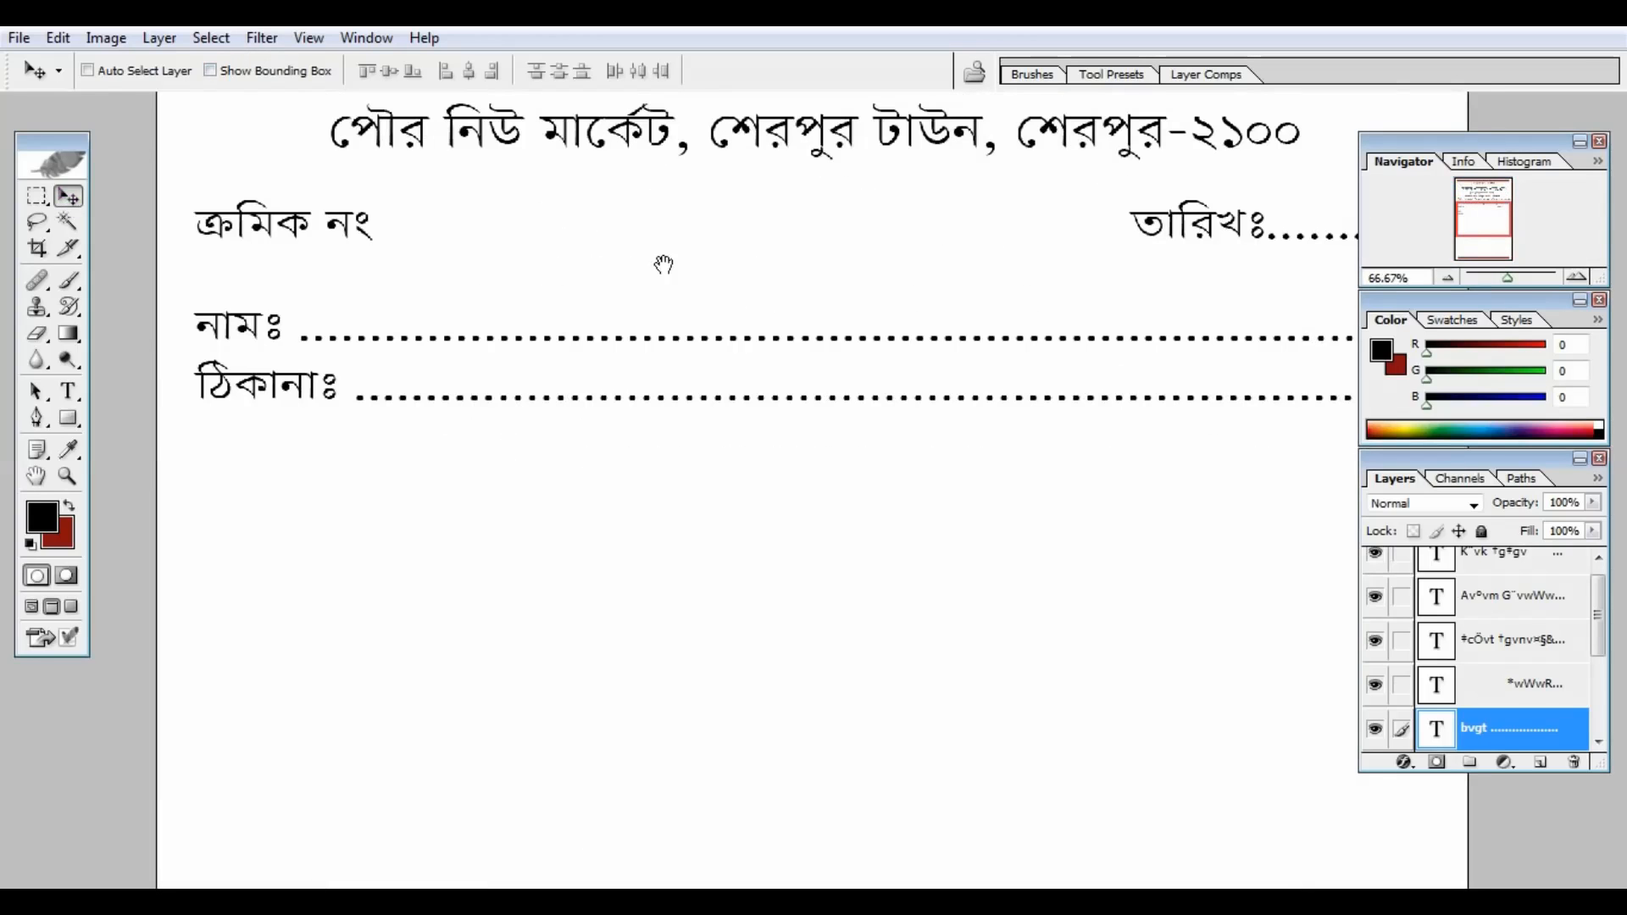
{"action": "left_click_drag", "start_coordinate": [665, 266], "coordinate": [659, 733]}
{"action": "left_click_drag", "start_coordinate": [745, 454], "coordinate": [751, 638]}
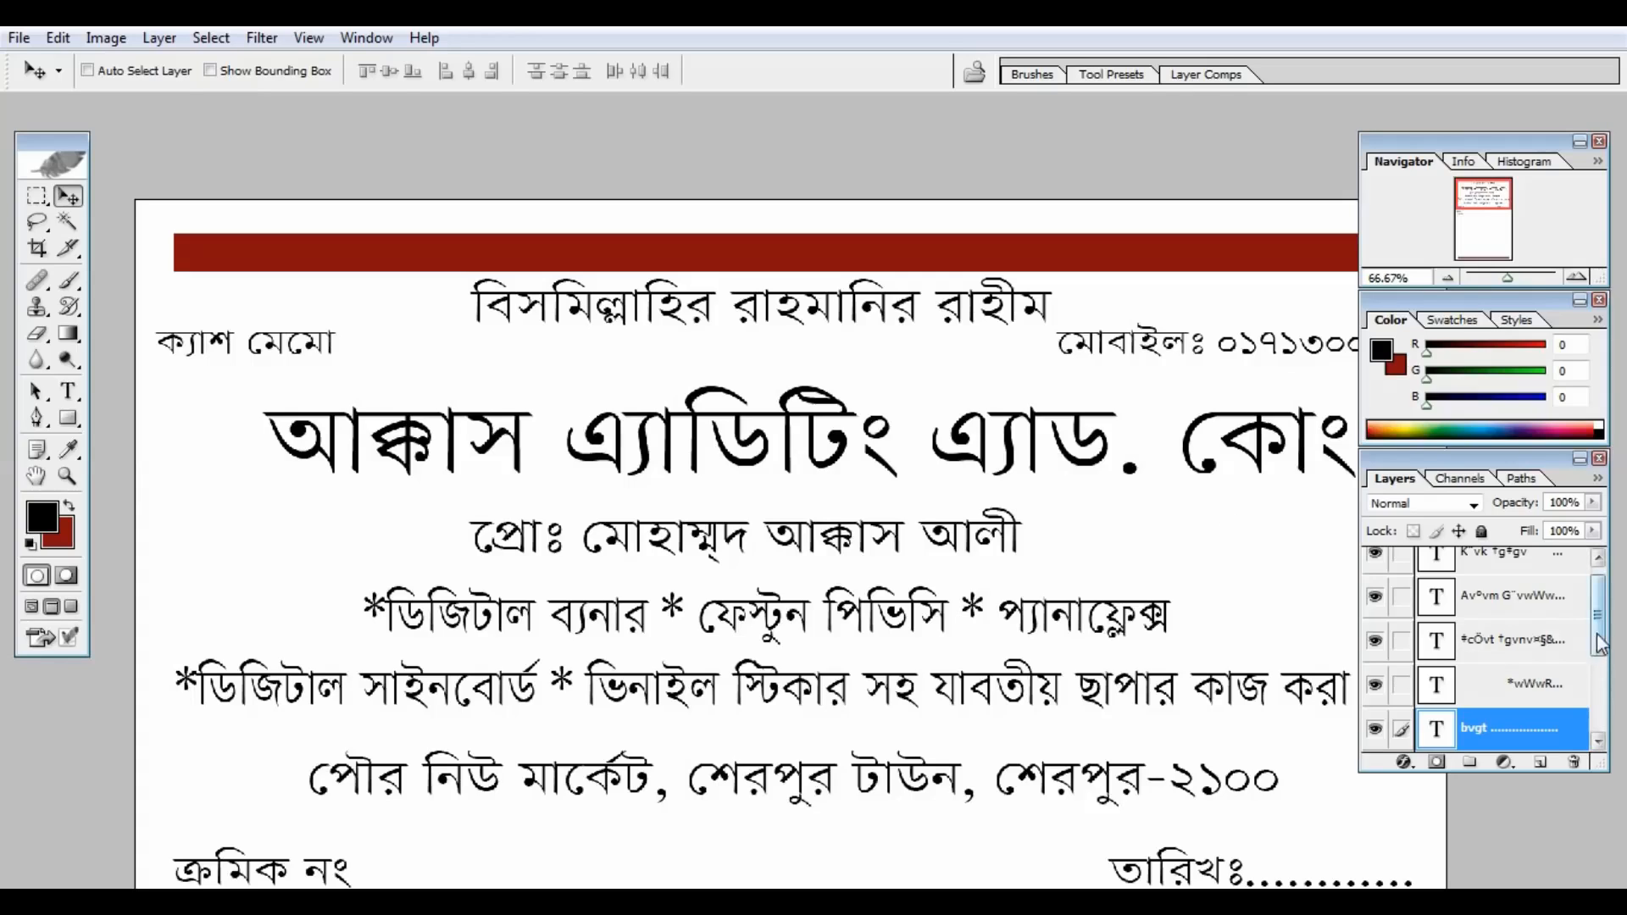
{"action": "left_click_drag", "start_coordinate": [1596, 623], "coordinate": [1596, 742]}
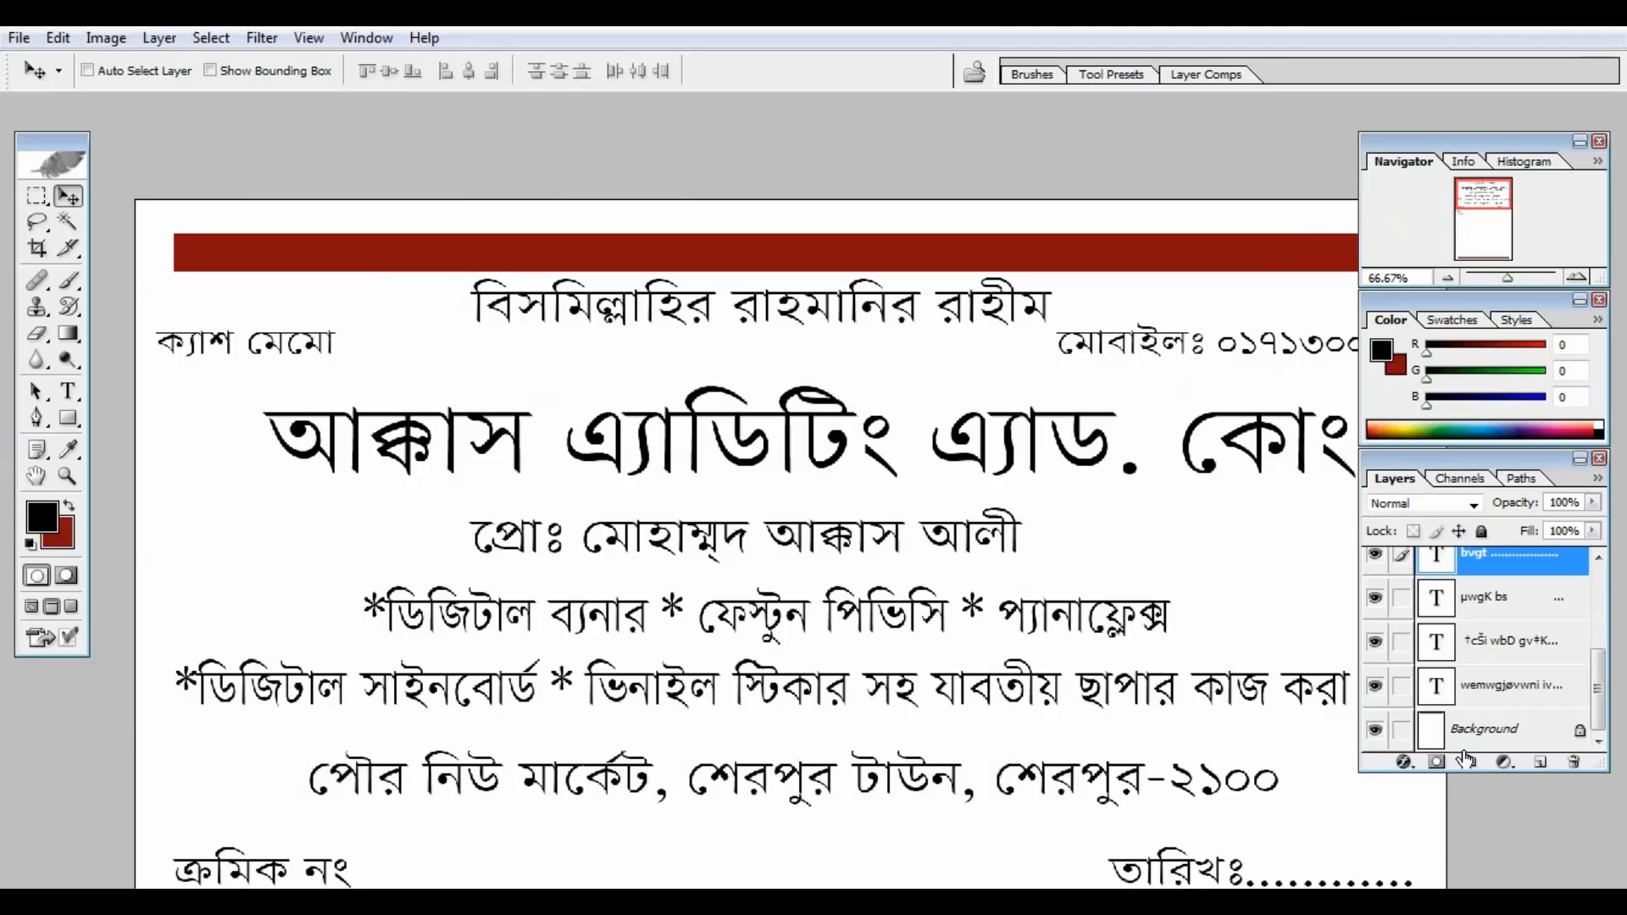
{"action": "left_click", "coordinate": [1478, 729]}
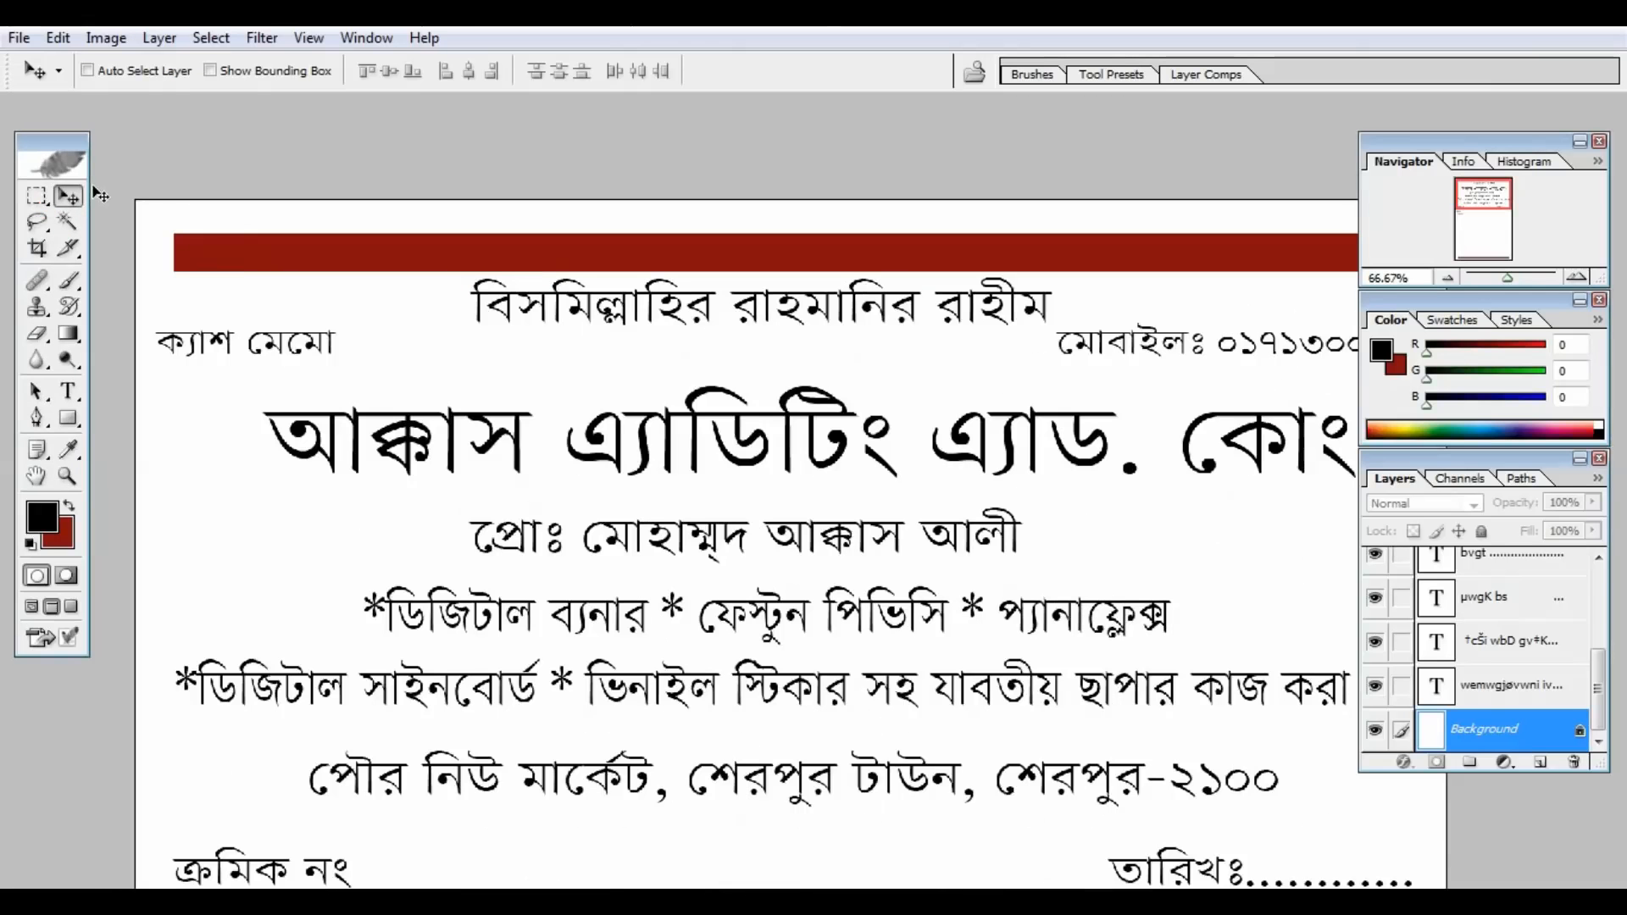
Step: Set up the Rectangular Marquee to box the বিসমিল্লাহির রাহমানির রাহীম line in dark red
{"action": "left_click", "coordinate": [30, 191]}
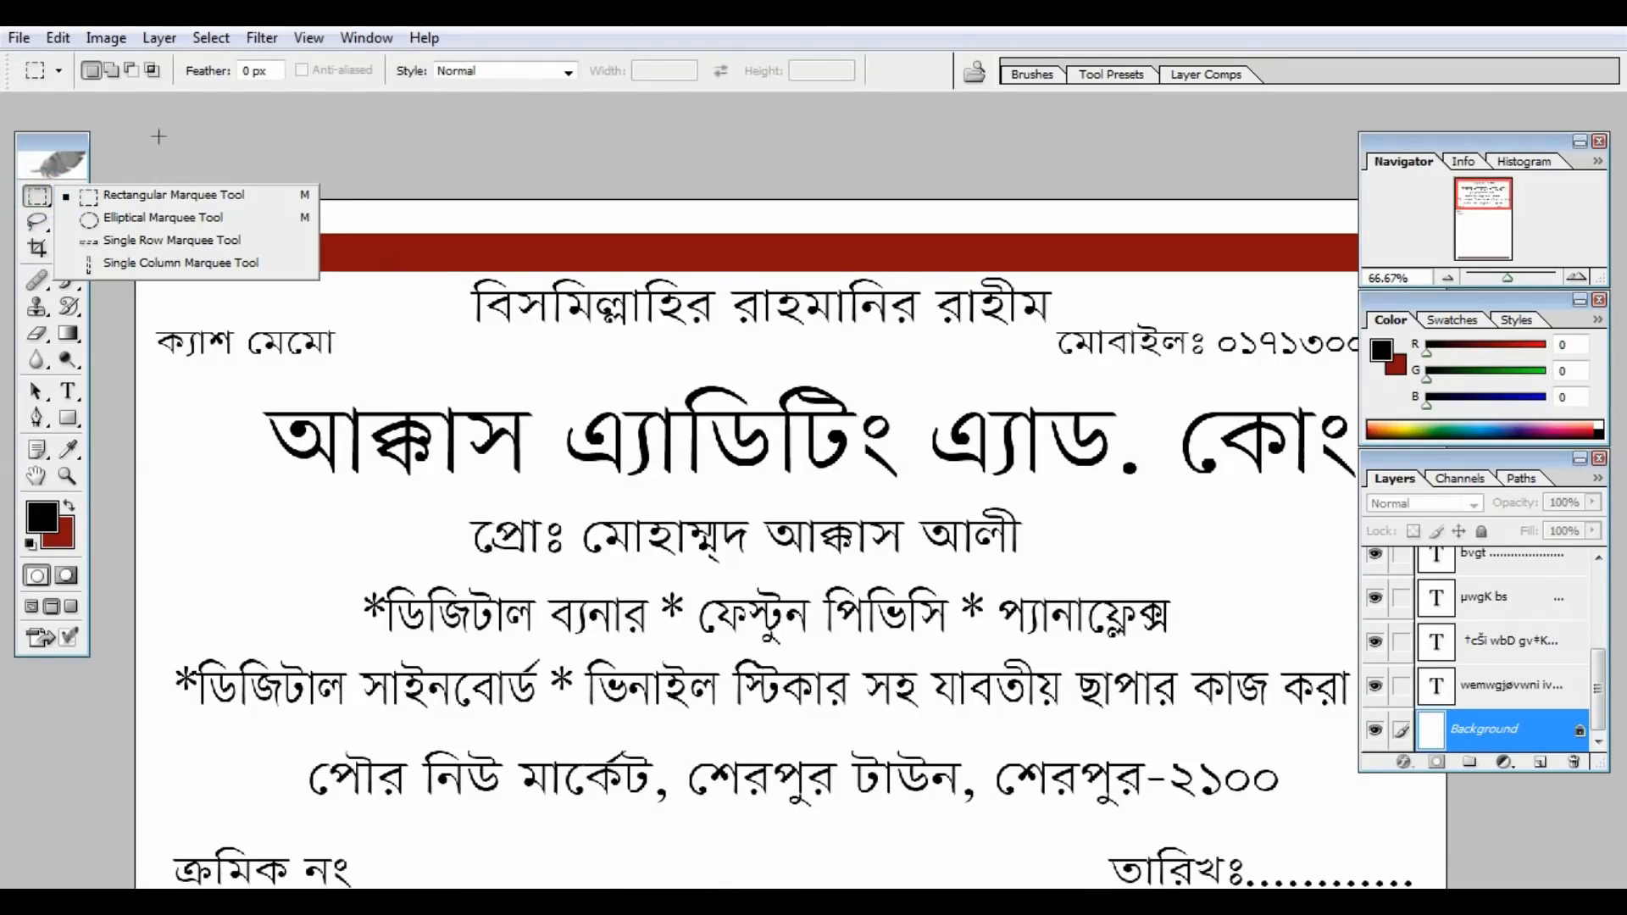
{"action": "left_click", "coordinate": [148, 194]}
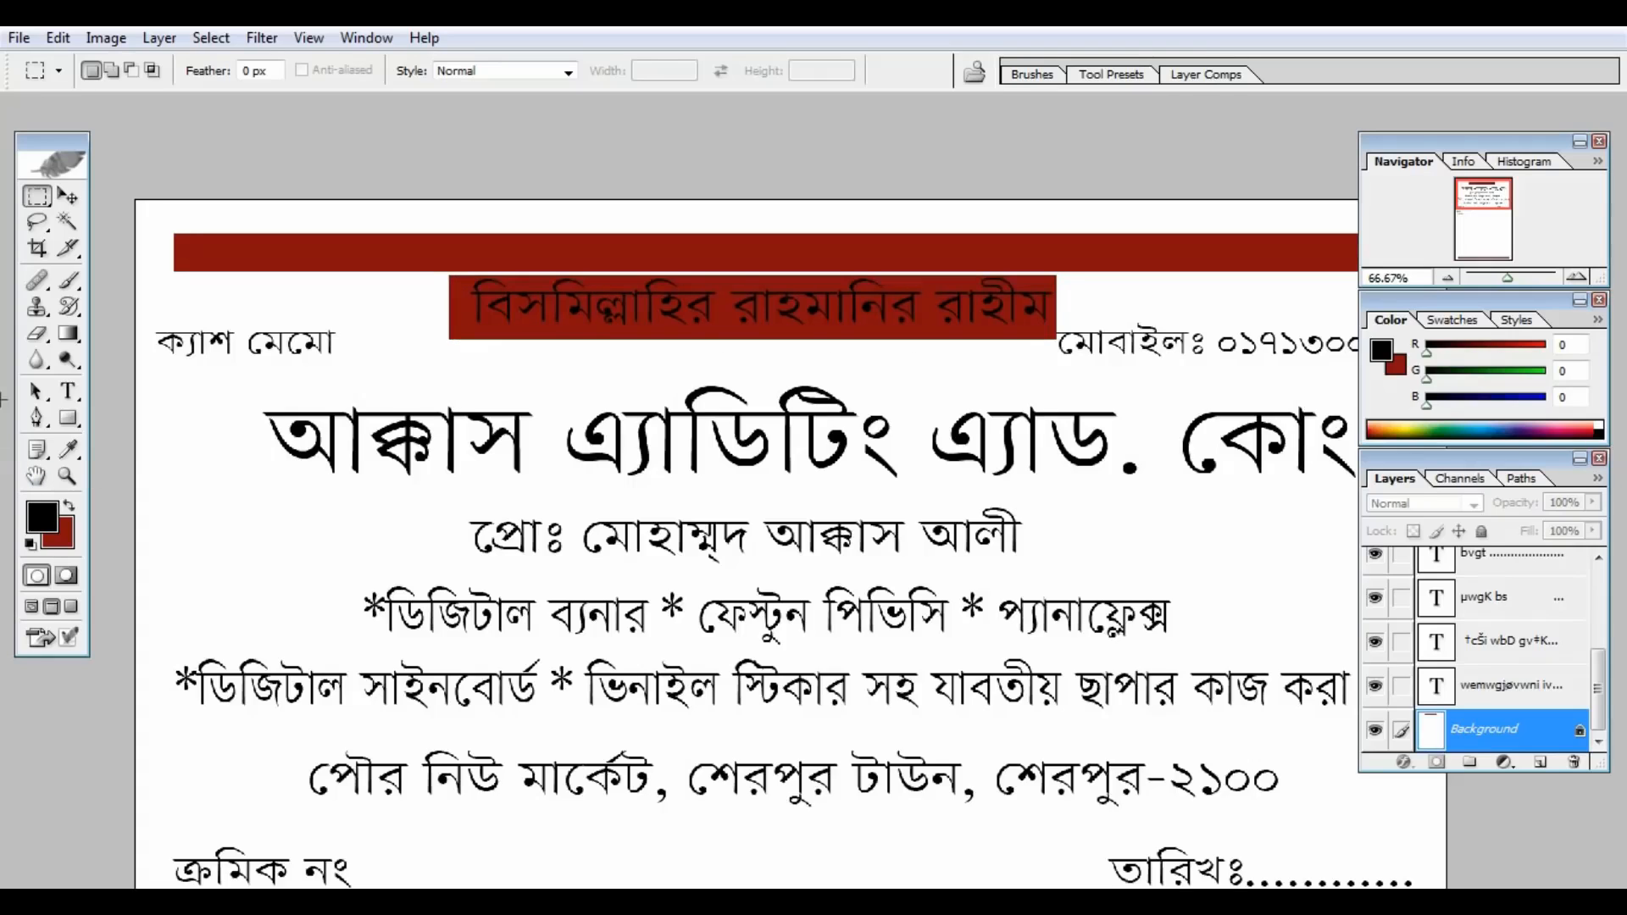
{"action": "left_click", "coordinate": [75, 398]}
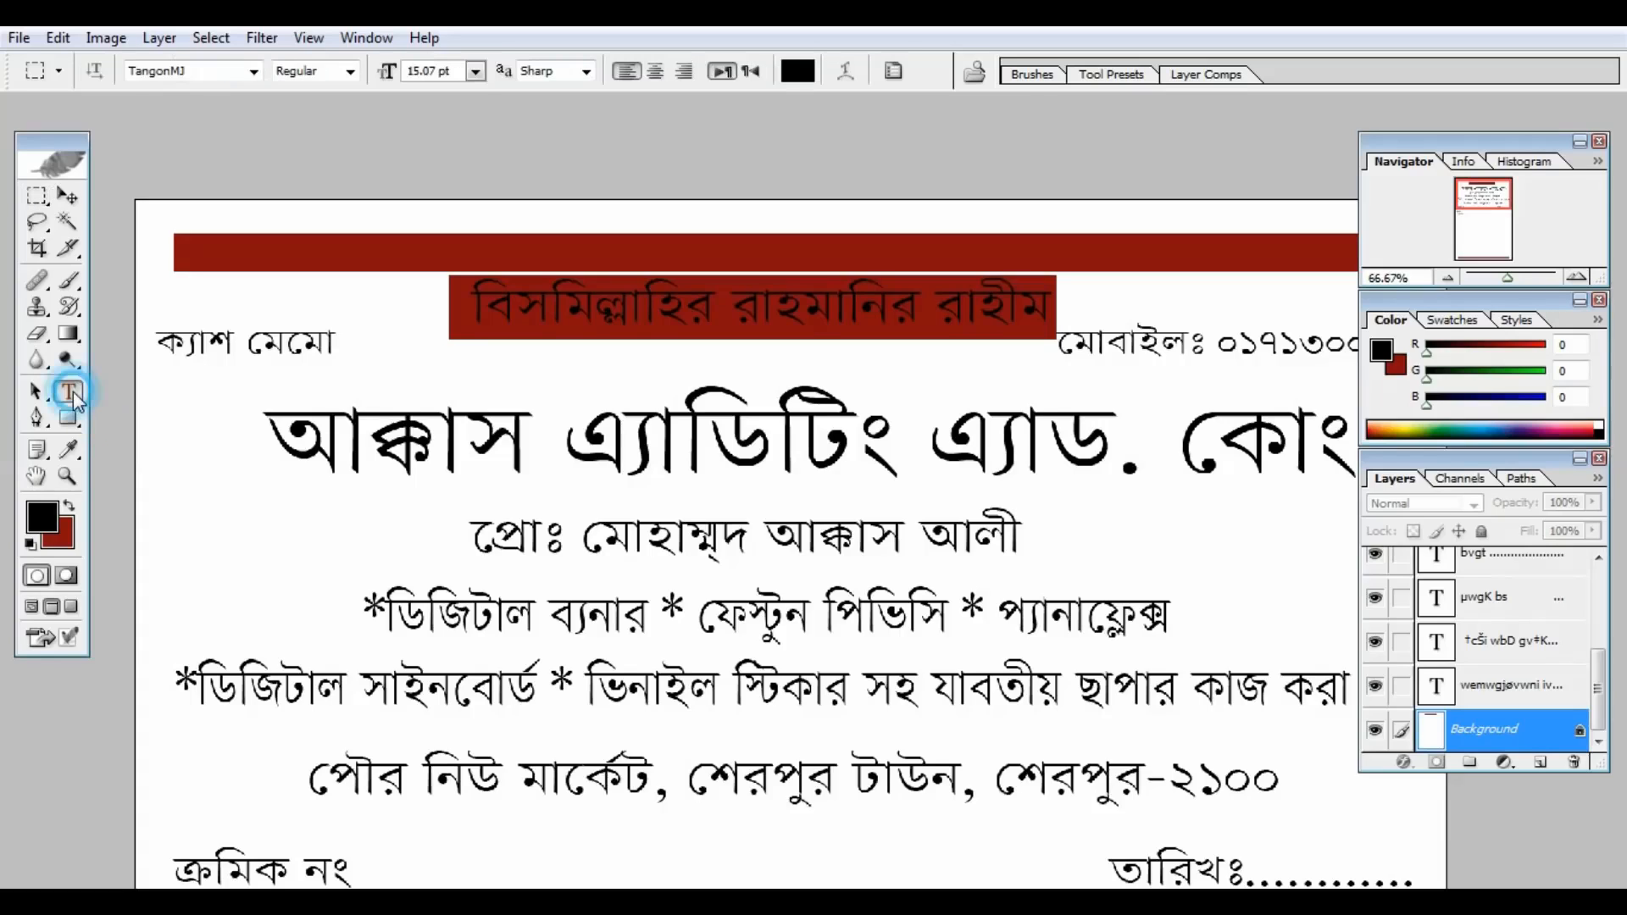
Step: Recolour the বিসমিল্লাহির রাহমানির রাহীম title text white on its red box
{"action": "left_click", "coordinate": [724, 300]}
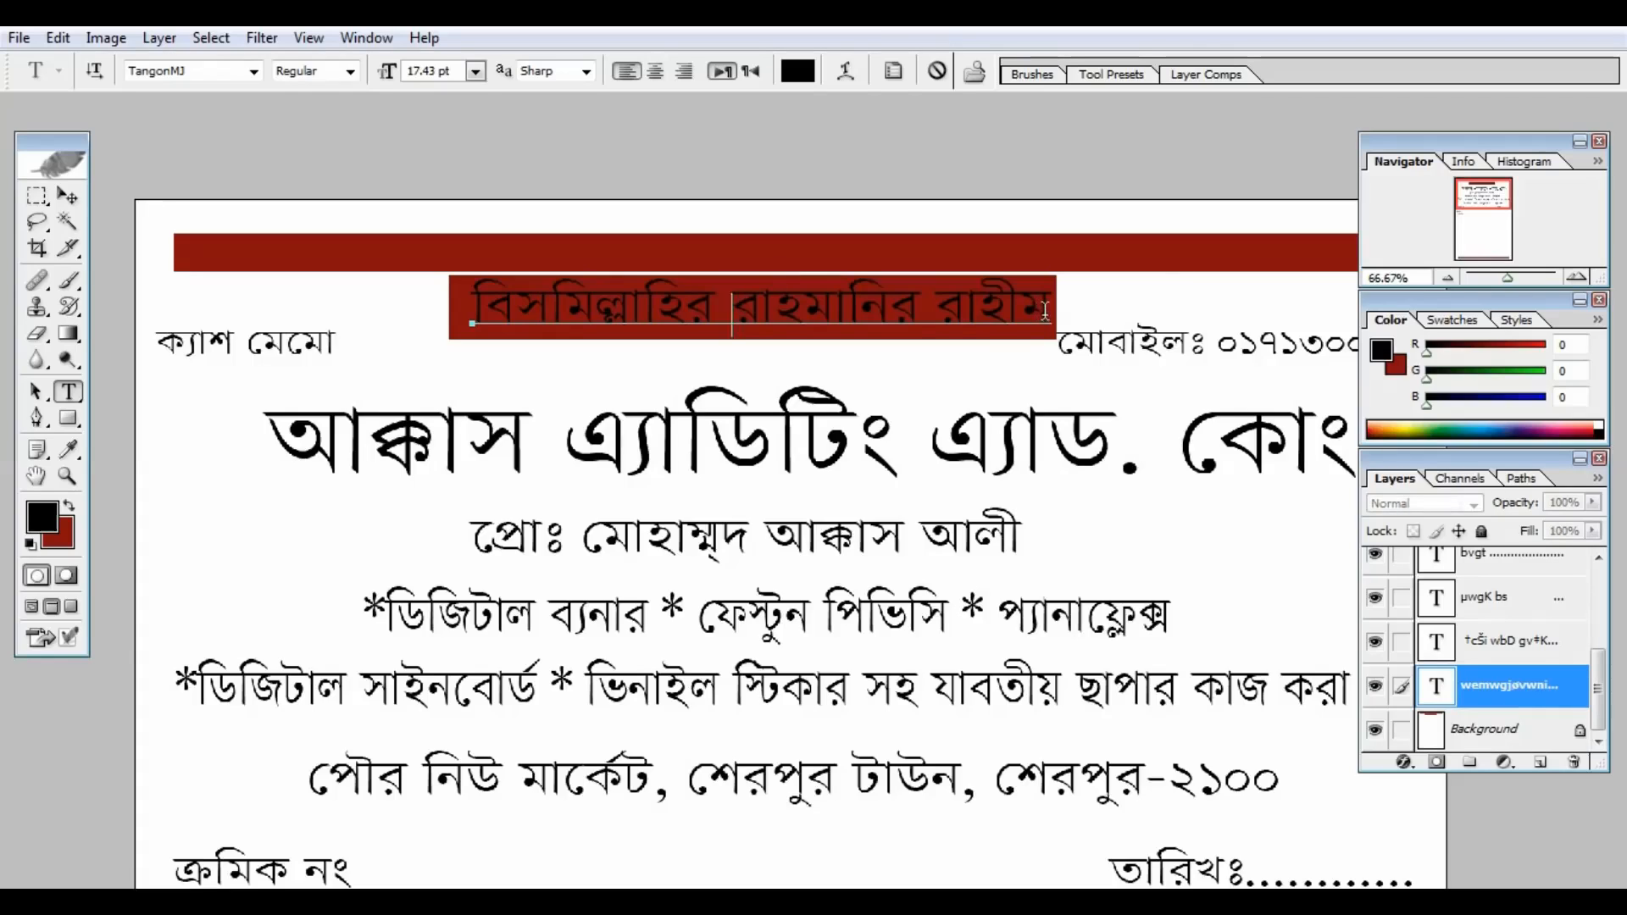
{"action": "left_click_drag", "start_coordinate": [1044, 311], "coordinate": [474, 355]}
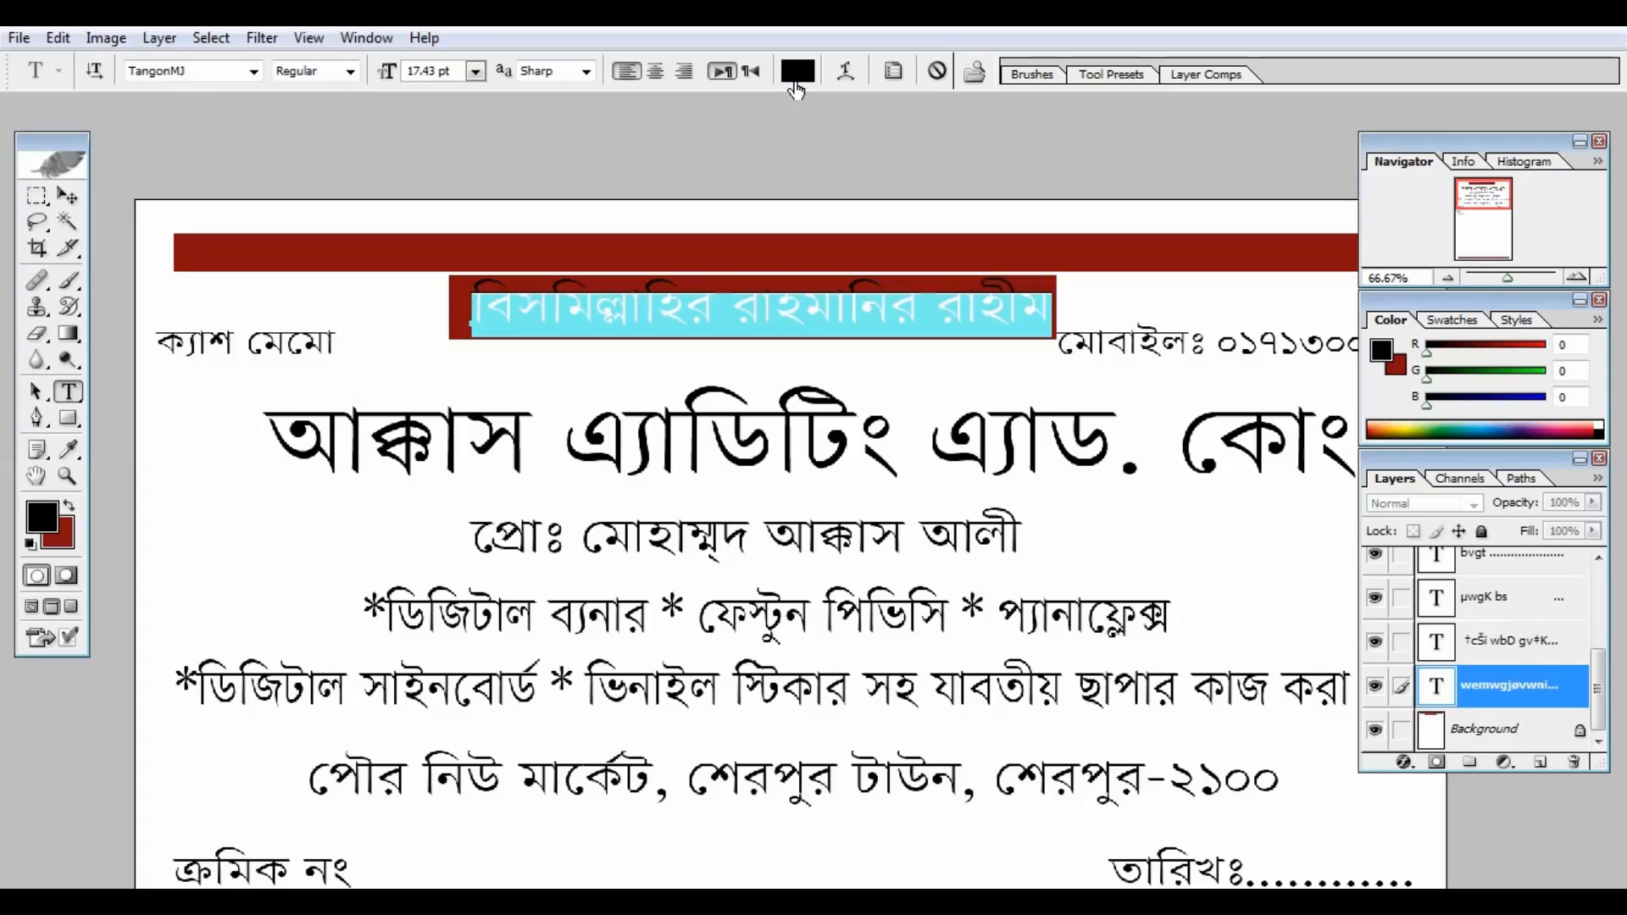
{"action": "key", "text": "ctrl+1"}
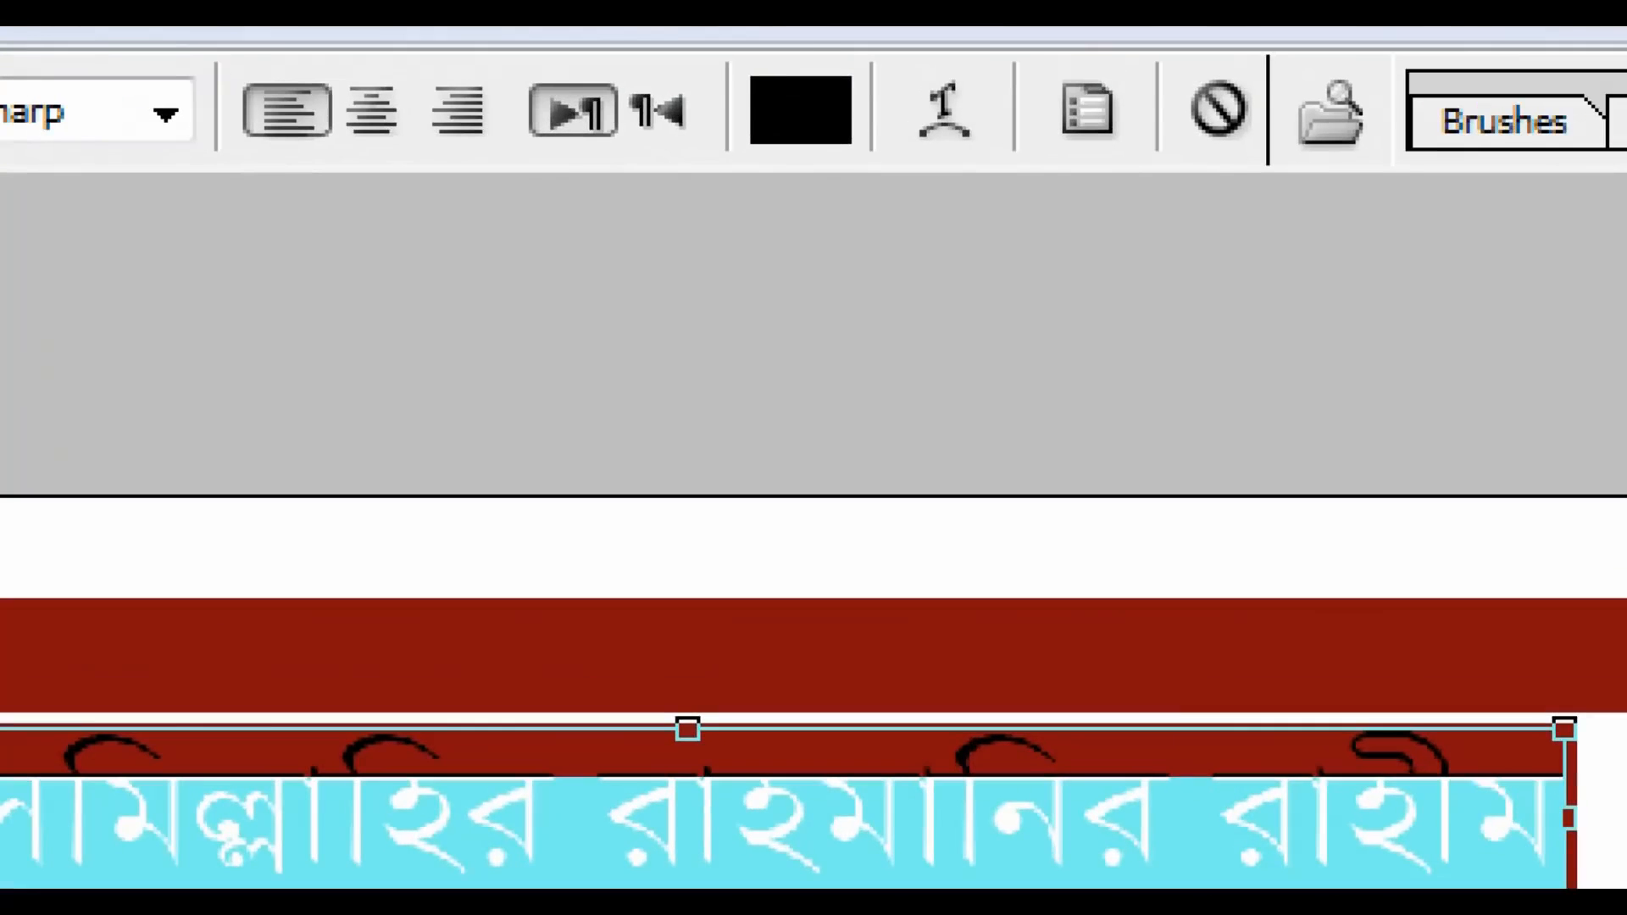
{"action": "left_click", "coordinate": [797, 83]}
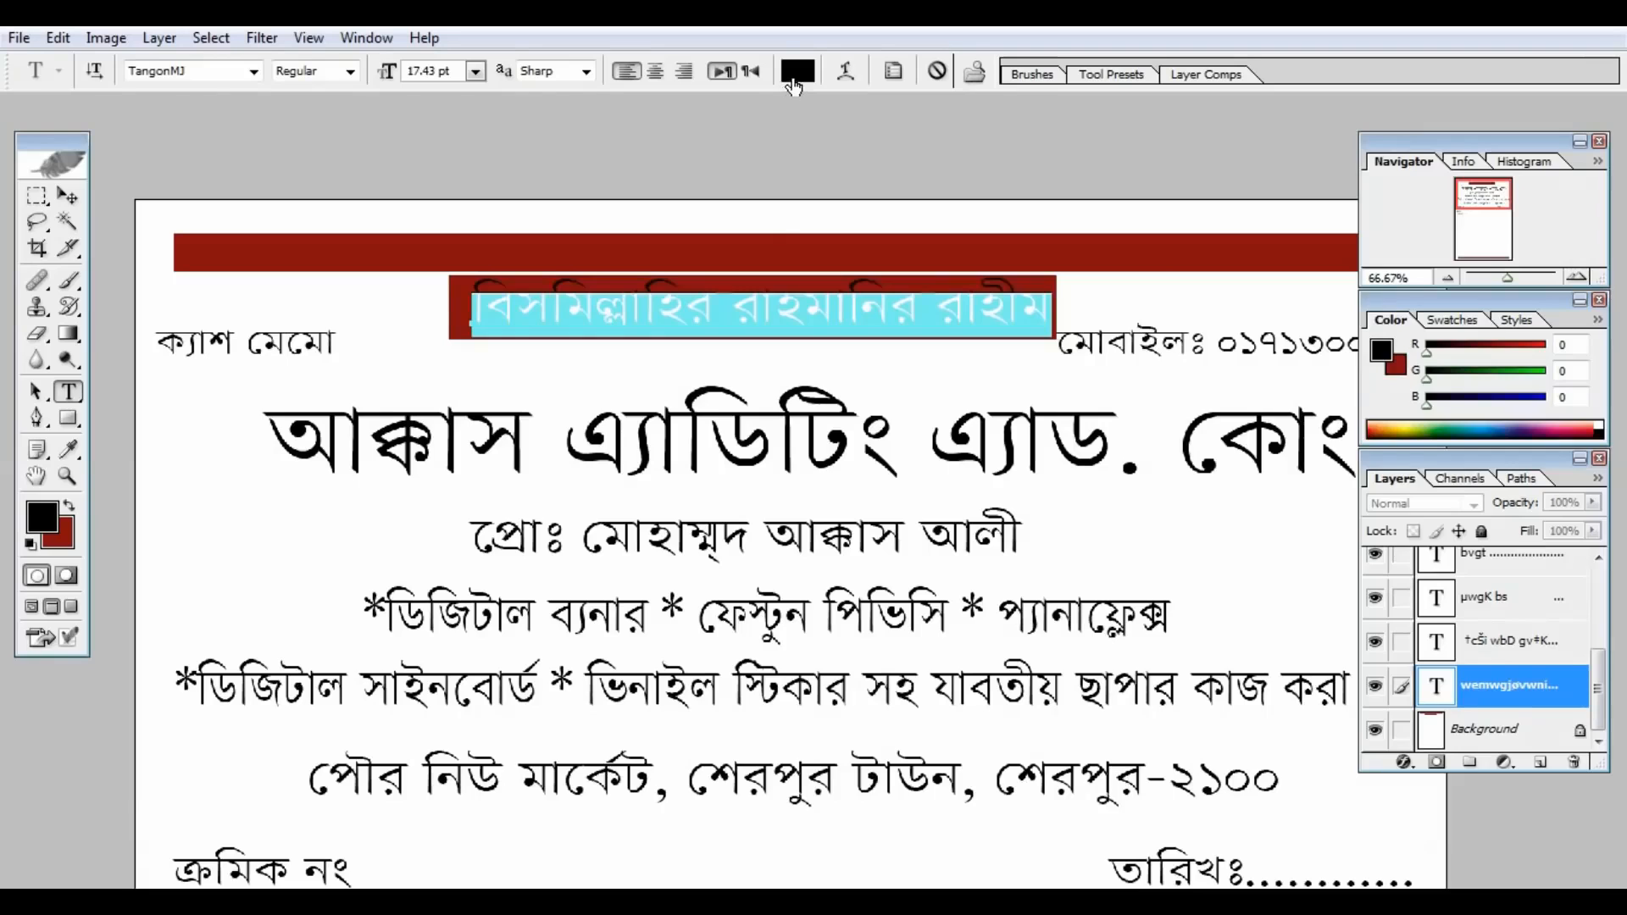
{"action": "left_click", "coordinate": [794, 81]}
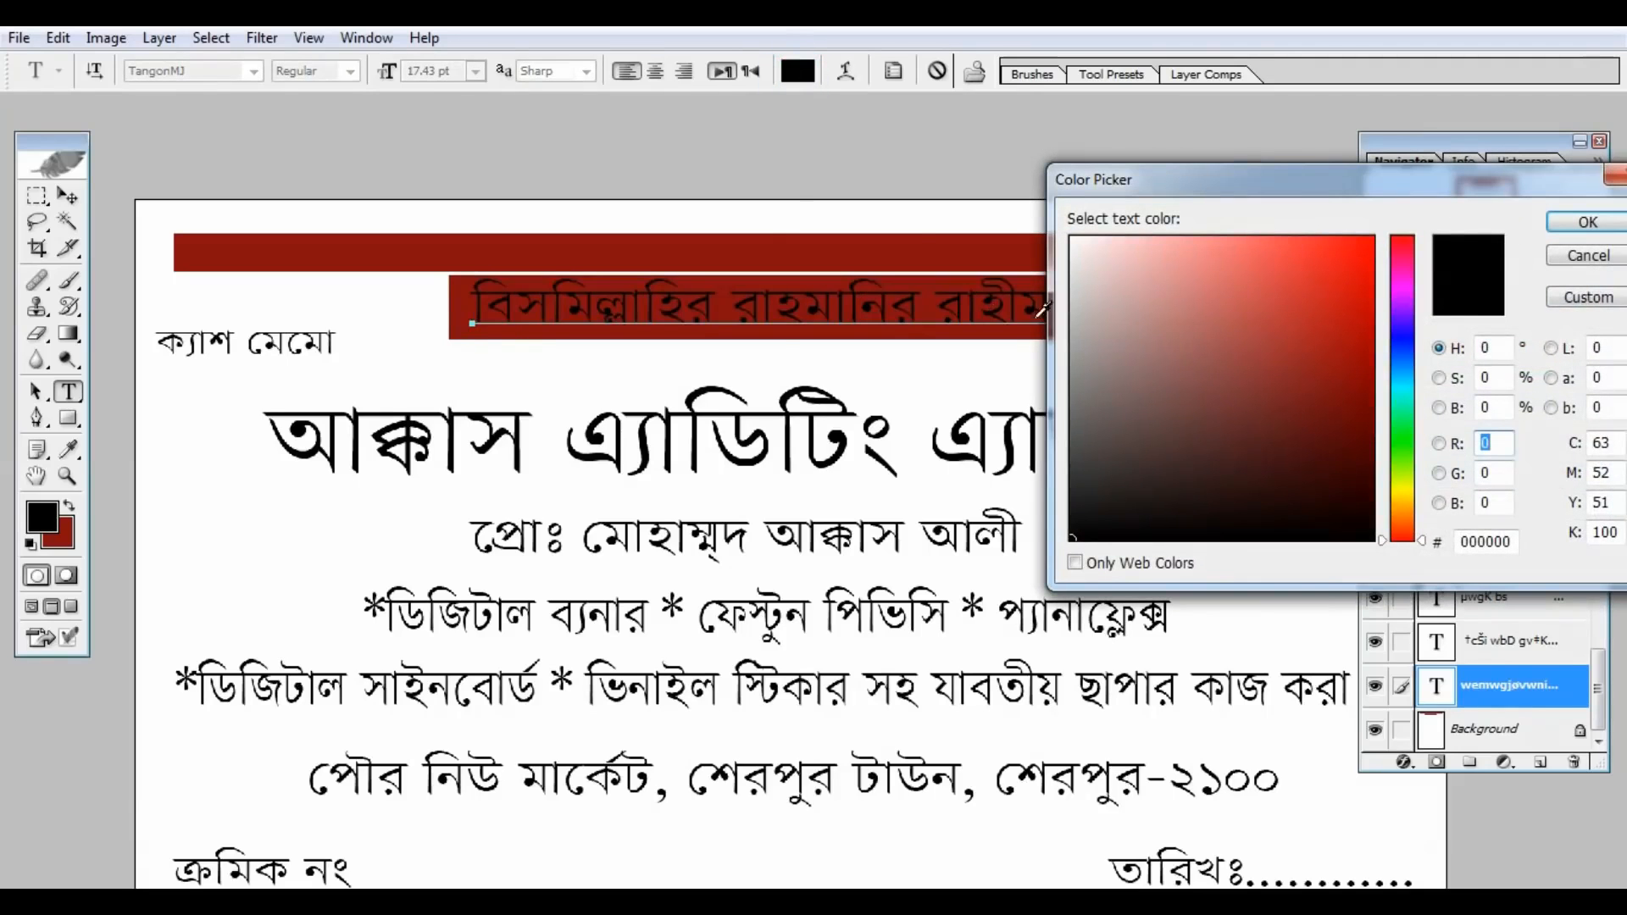
{"action": "left_click", "coordinate": [1077, 242]}
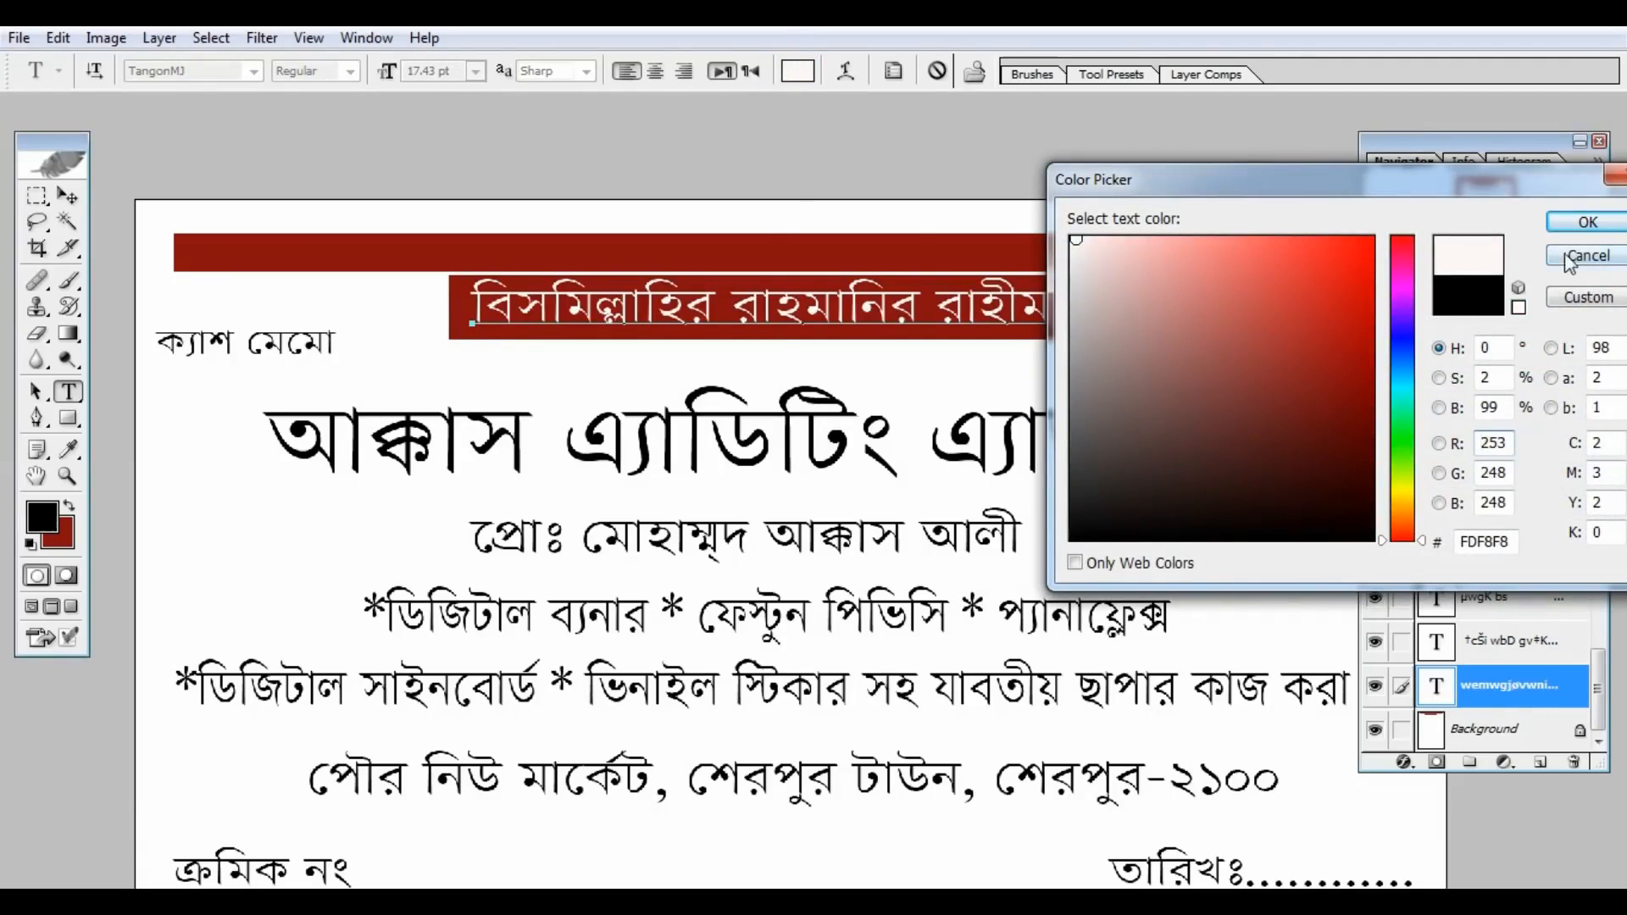
{"action": "left_click", "coordinate": [1588, 224]}
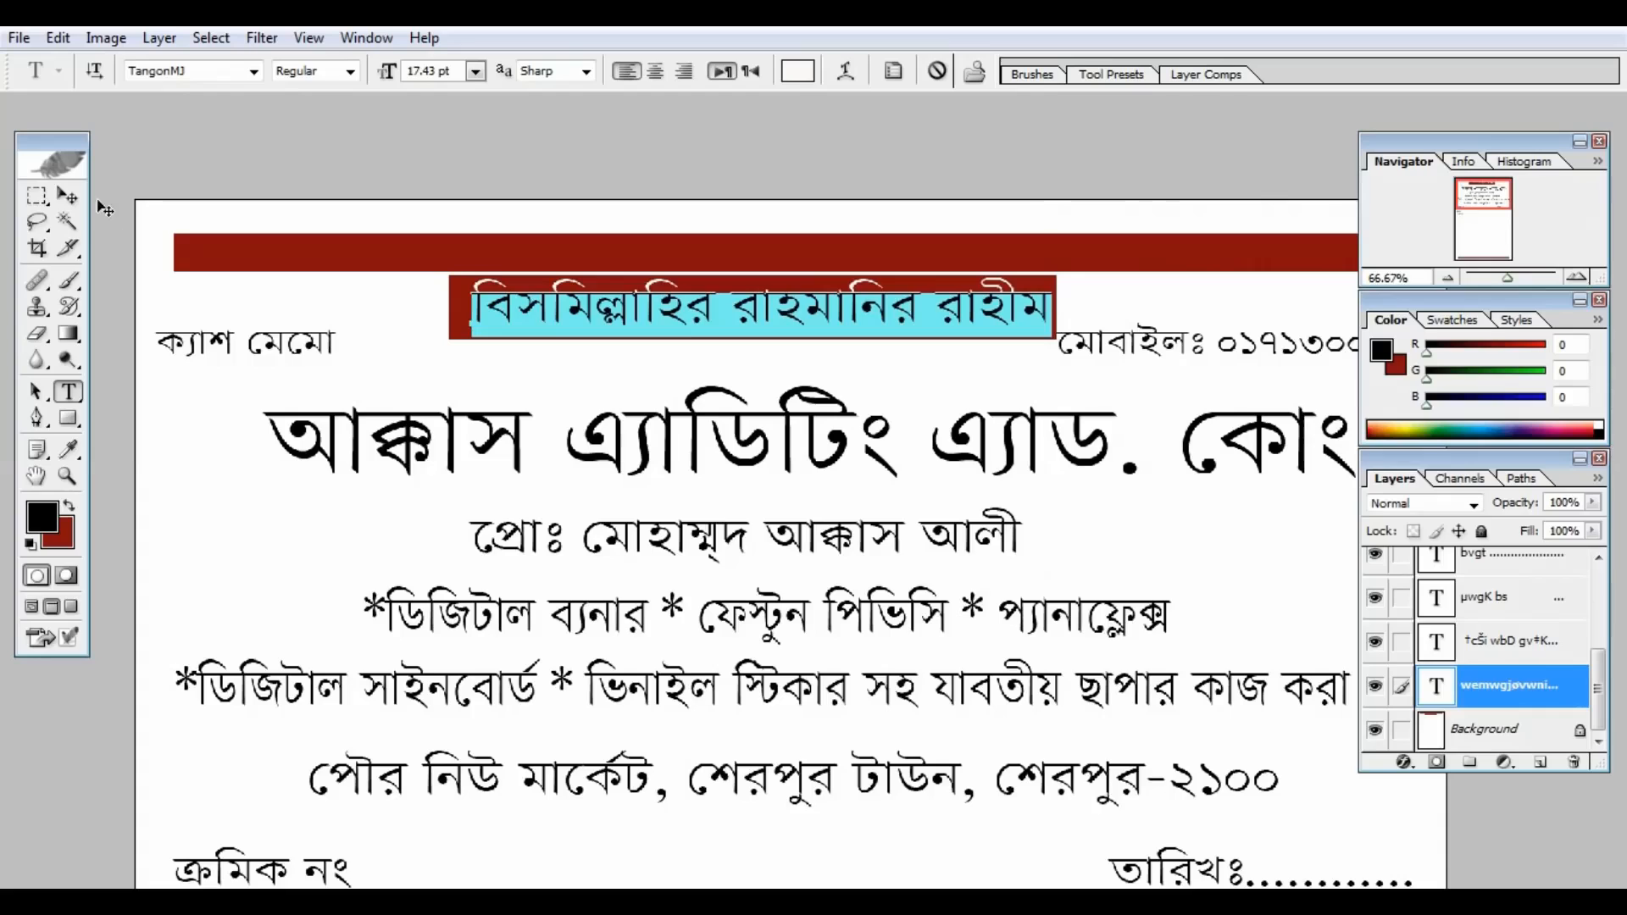
{"action": "left_click", "coordinate": [70, 199]}
{"action": "key", "text": "ctrl+minus"}
{"action": "key", "text": "ctrl+minus"}
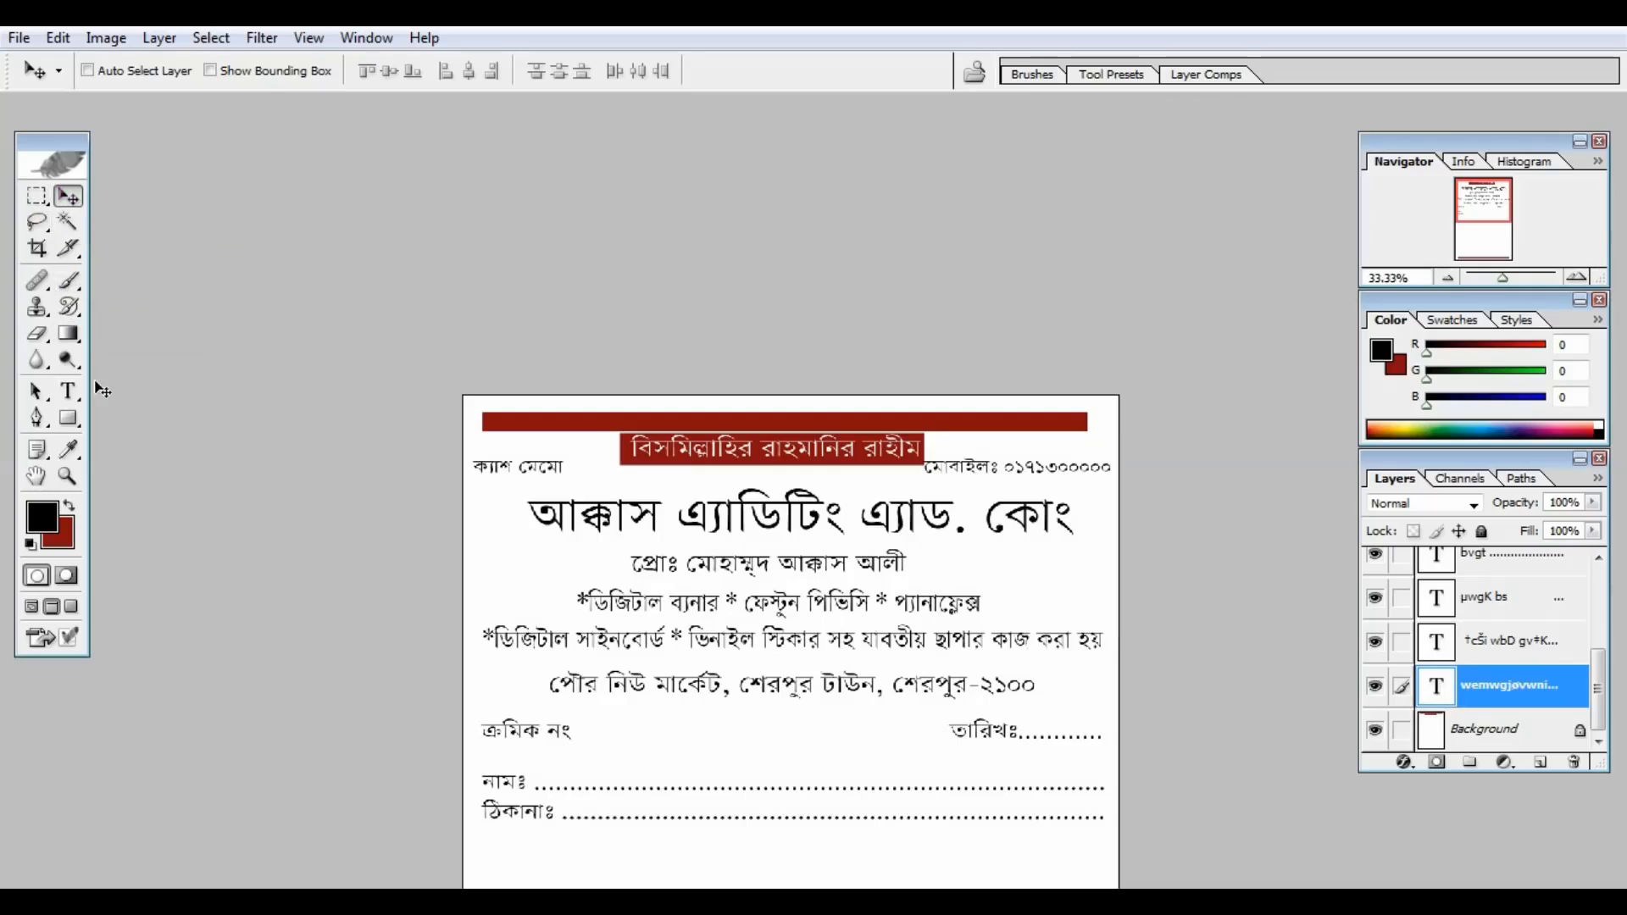
Step: Make the shop-name heading আব্বাস এ্যাডিটিং এ্যাড. কোং bright red E50F0F
{"action": "left_click", "coordinate": [70, 391]}
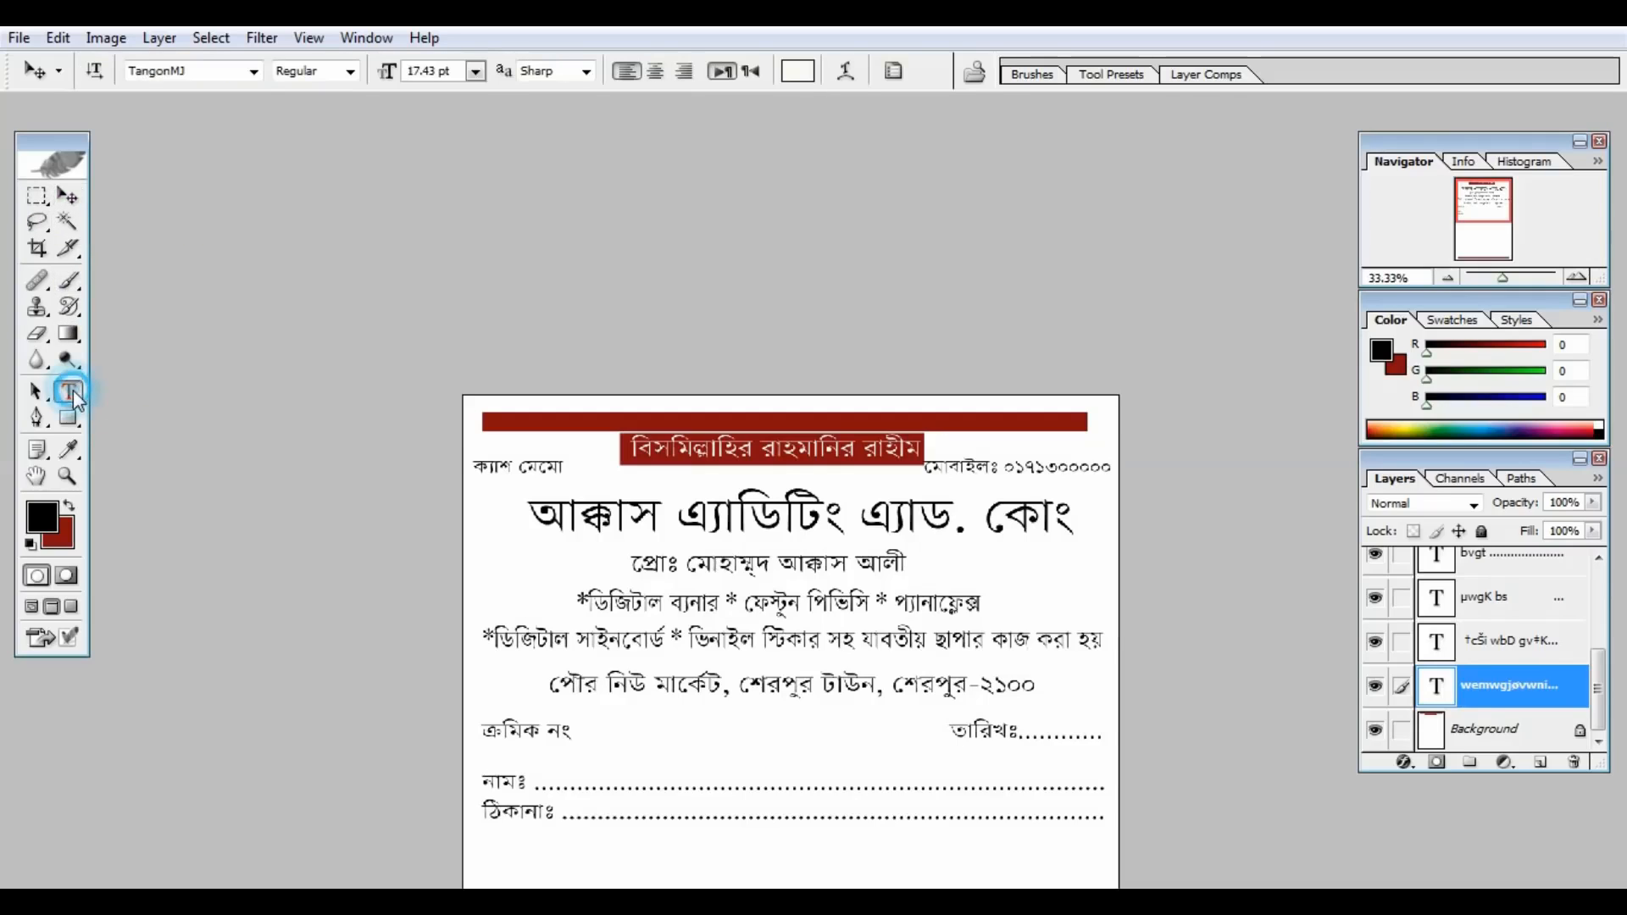
{"action": "left_click", "coordinate": [716, 517]}
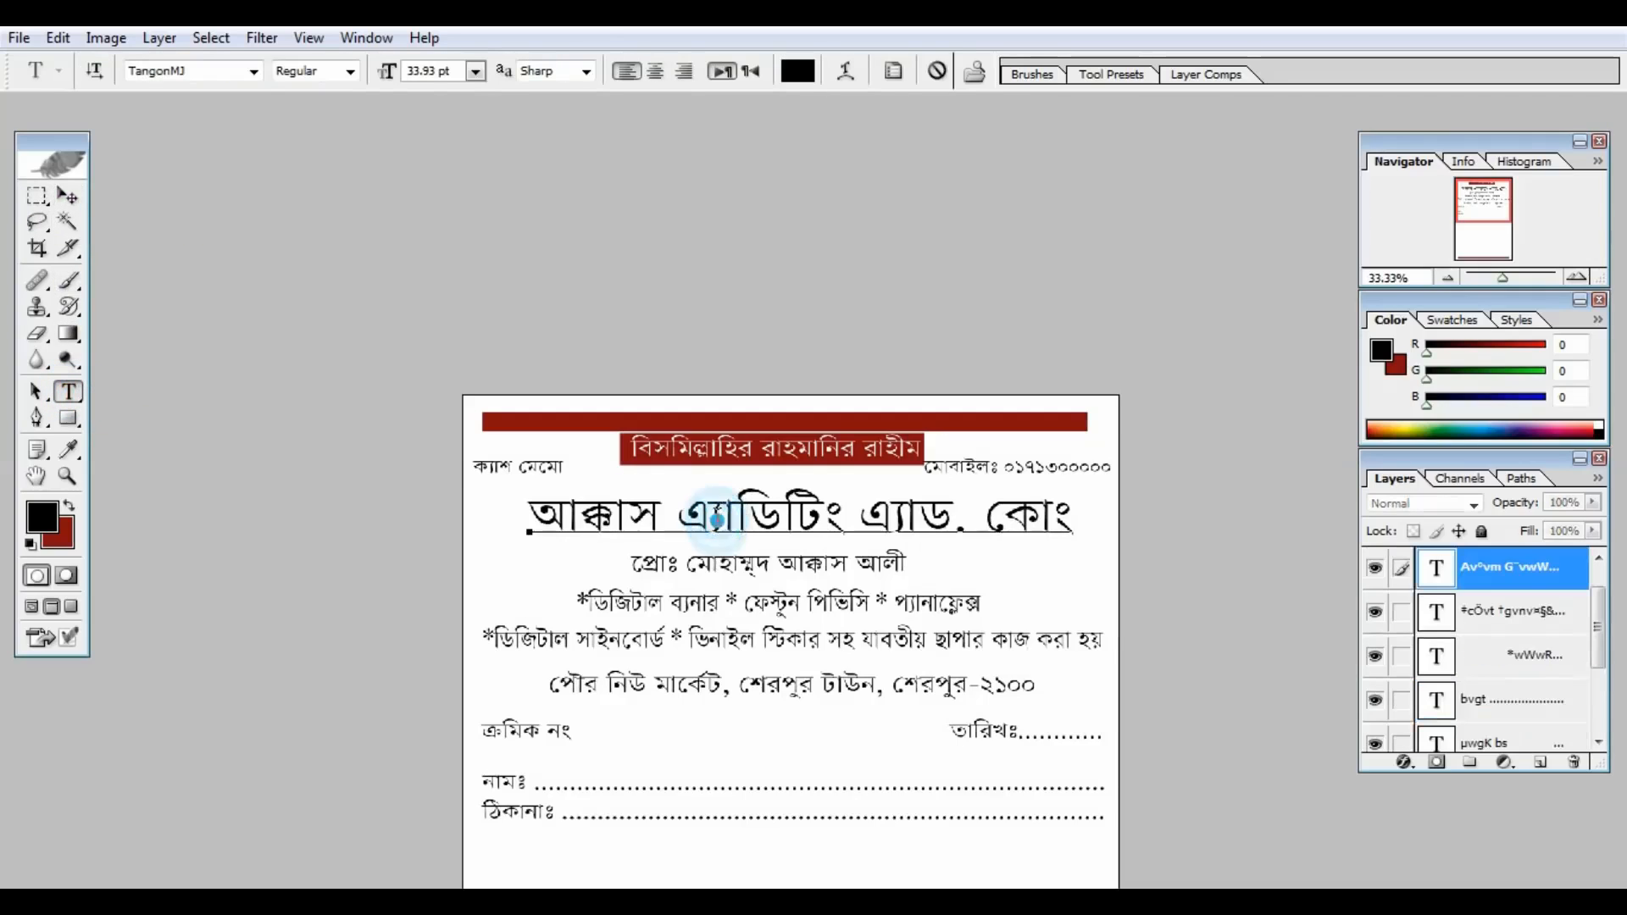
{"action": "left_click_drag", "start_coordinate": [1070, 518], "coordinate": [498, 509]}
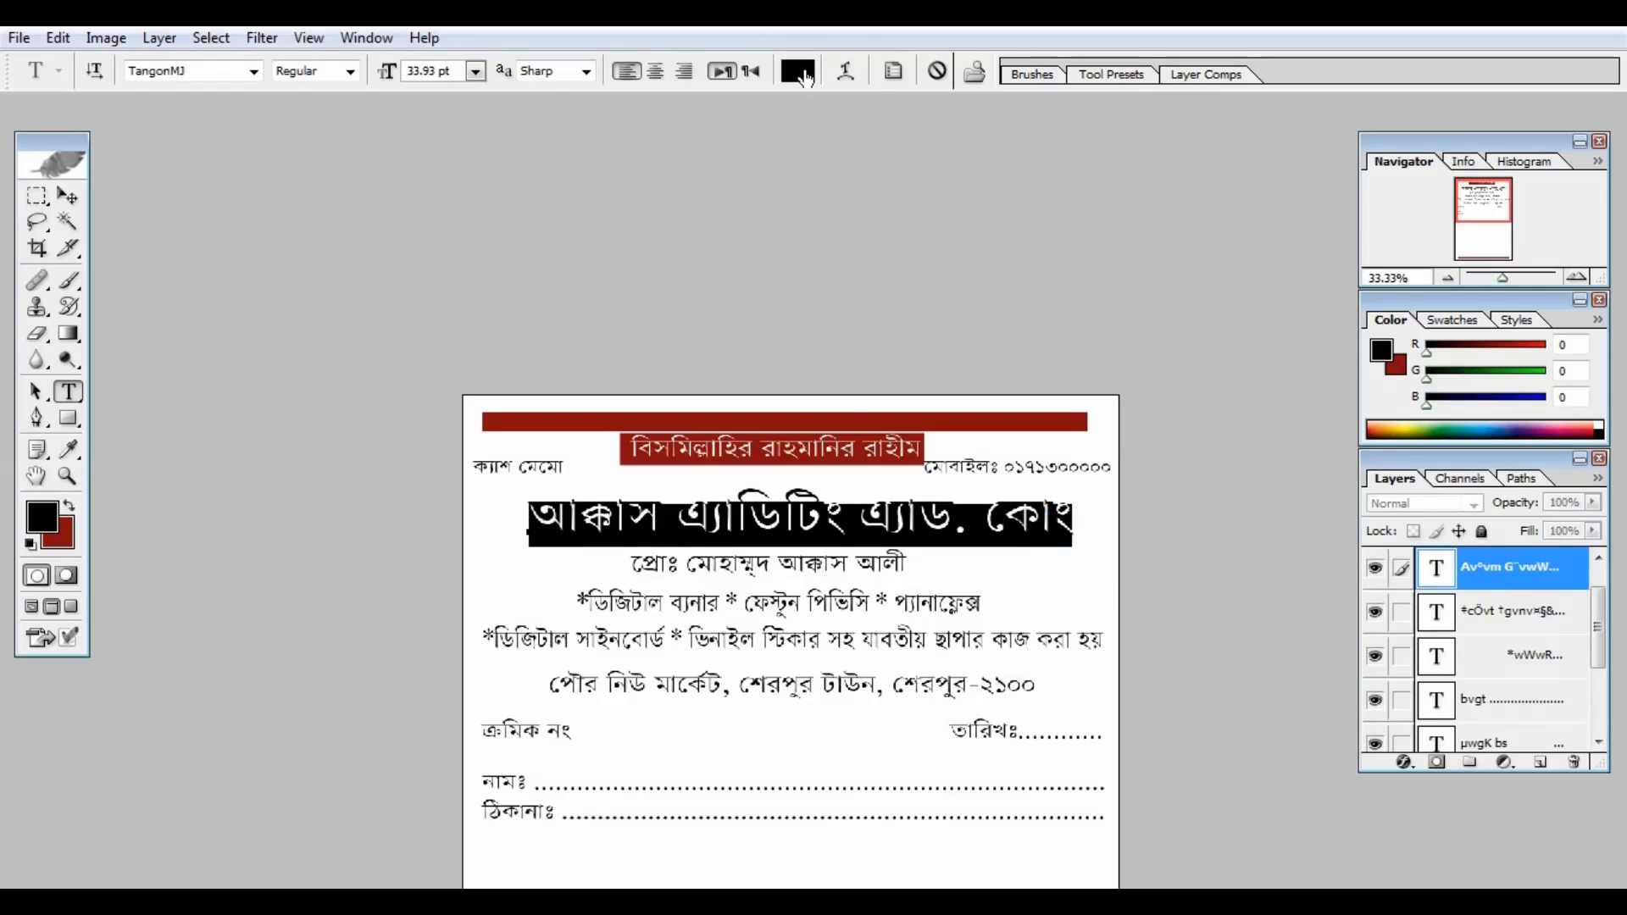
{"action": "left_click", "coordinate": [803, 74]}
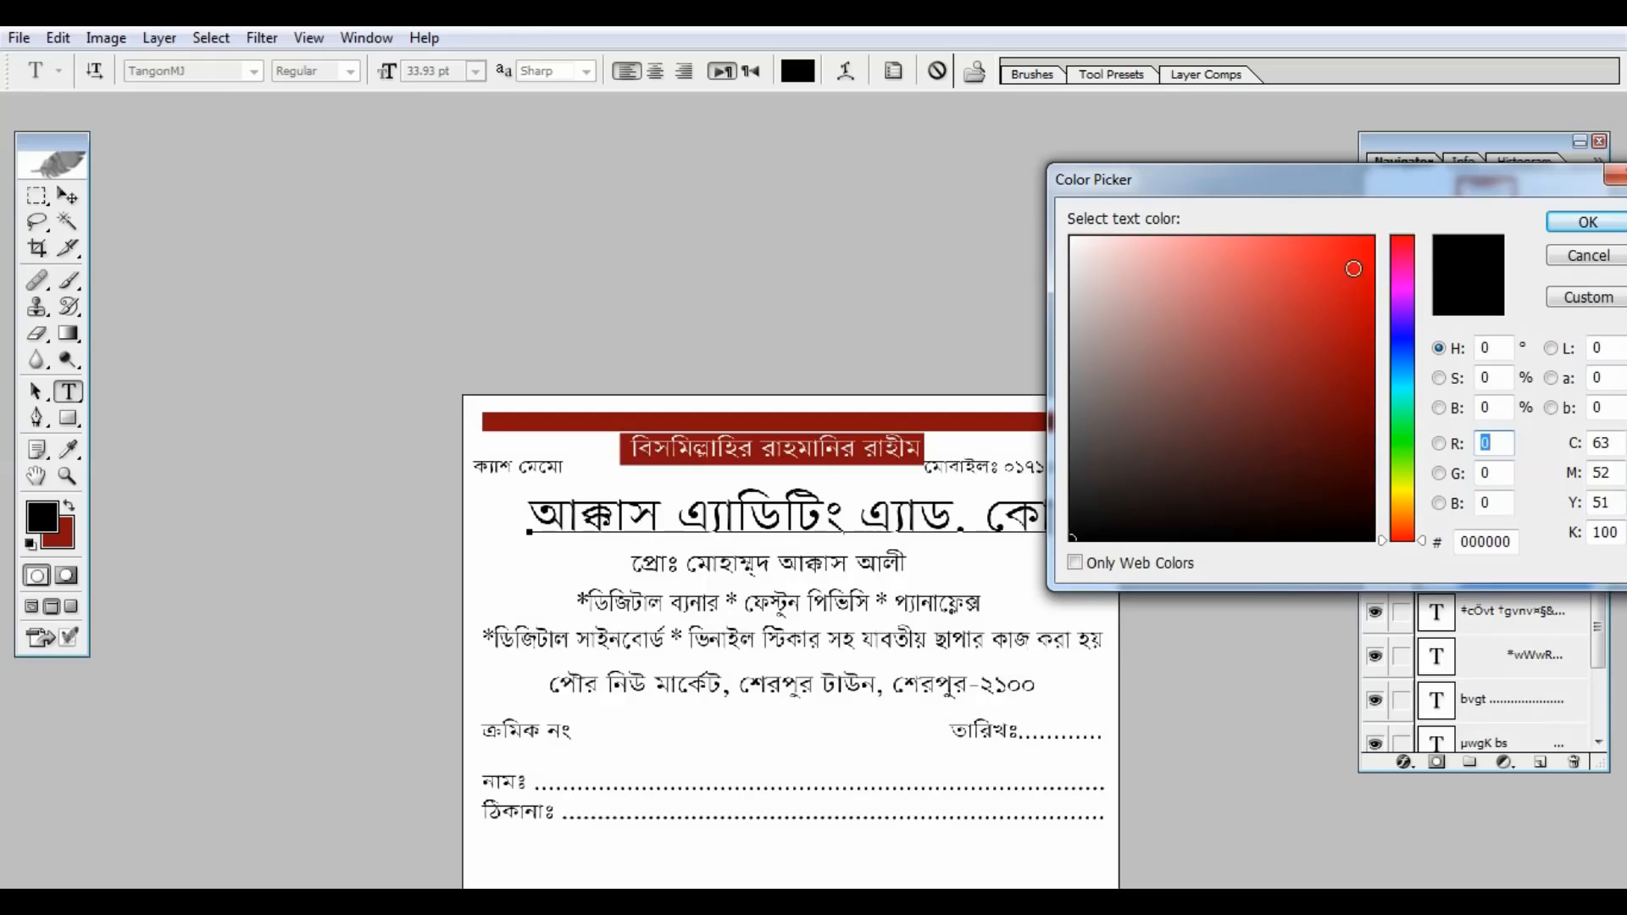
{"action": "left_click", "coordinate": [1353, 268]}
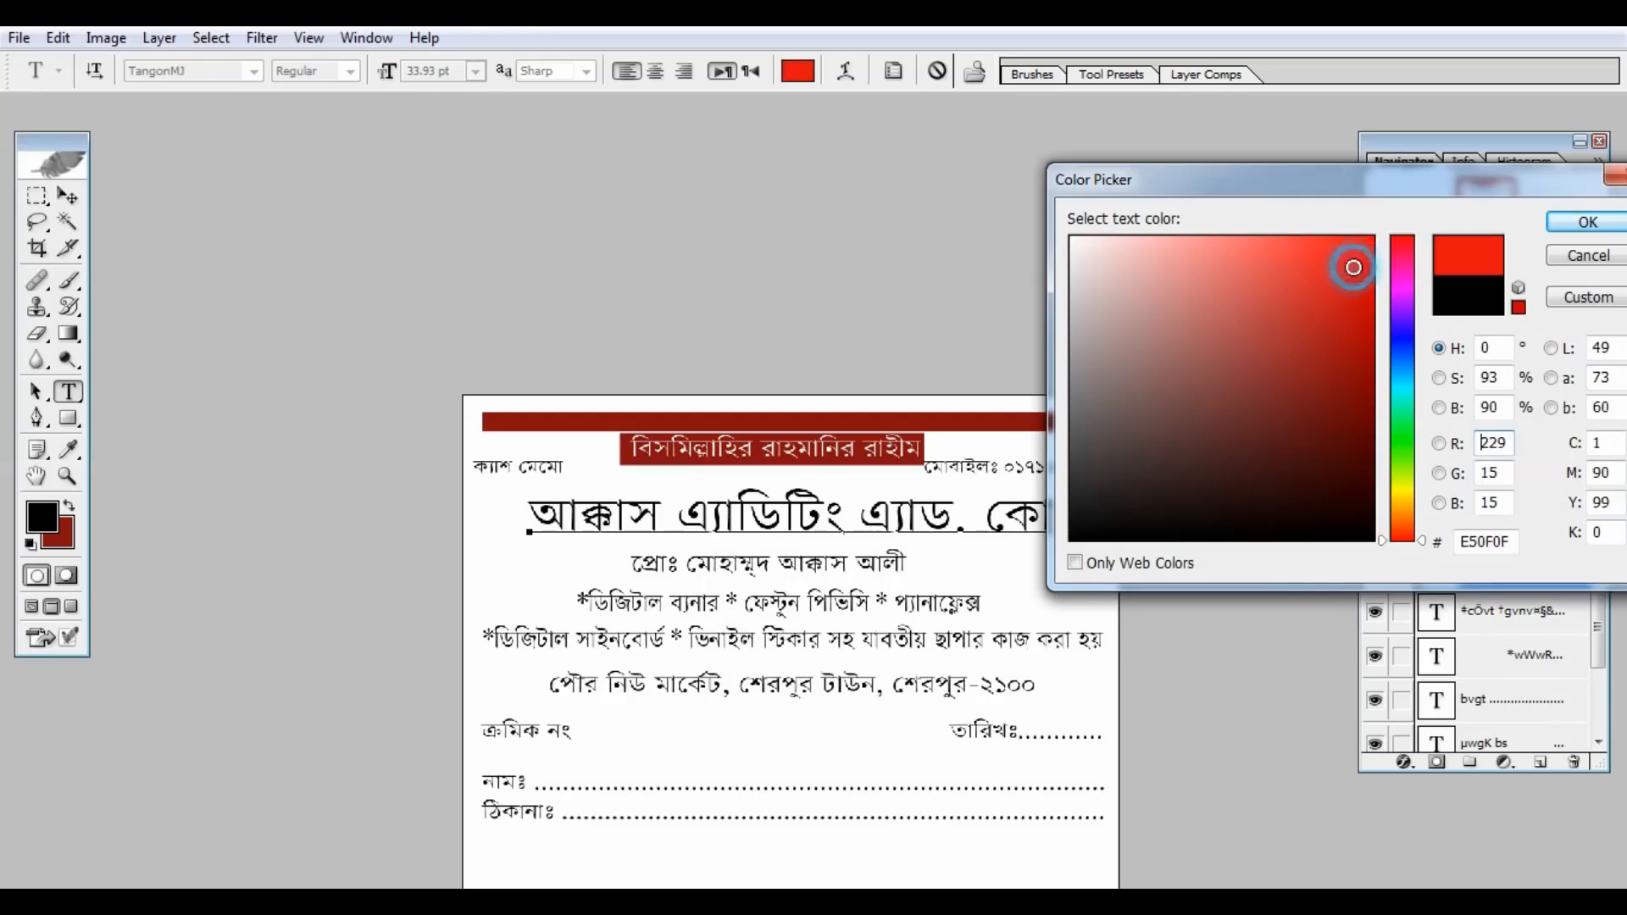
{"action": "left_click", "coordinate": [1565, 225]}
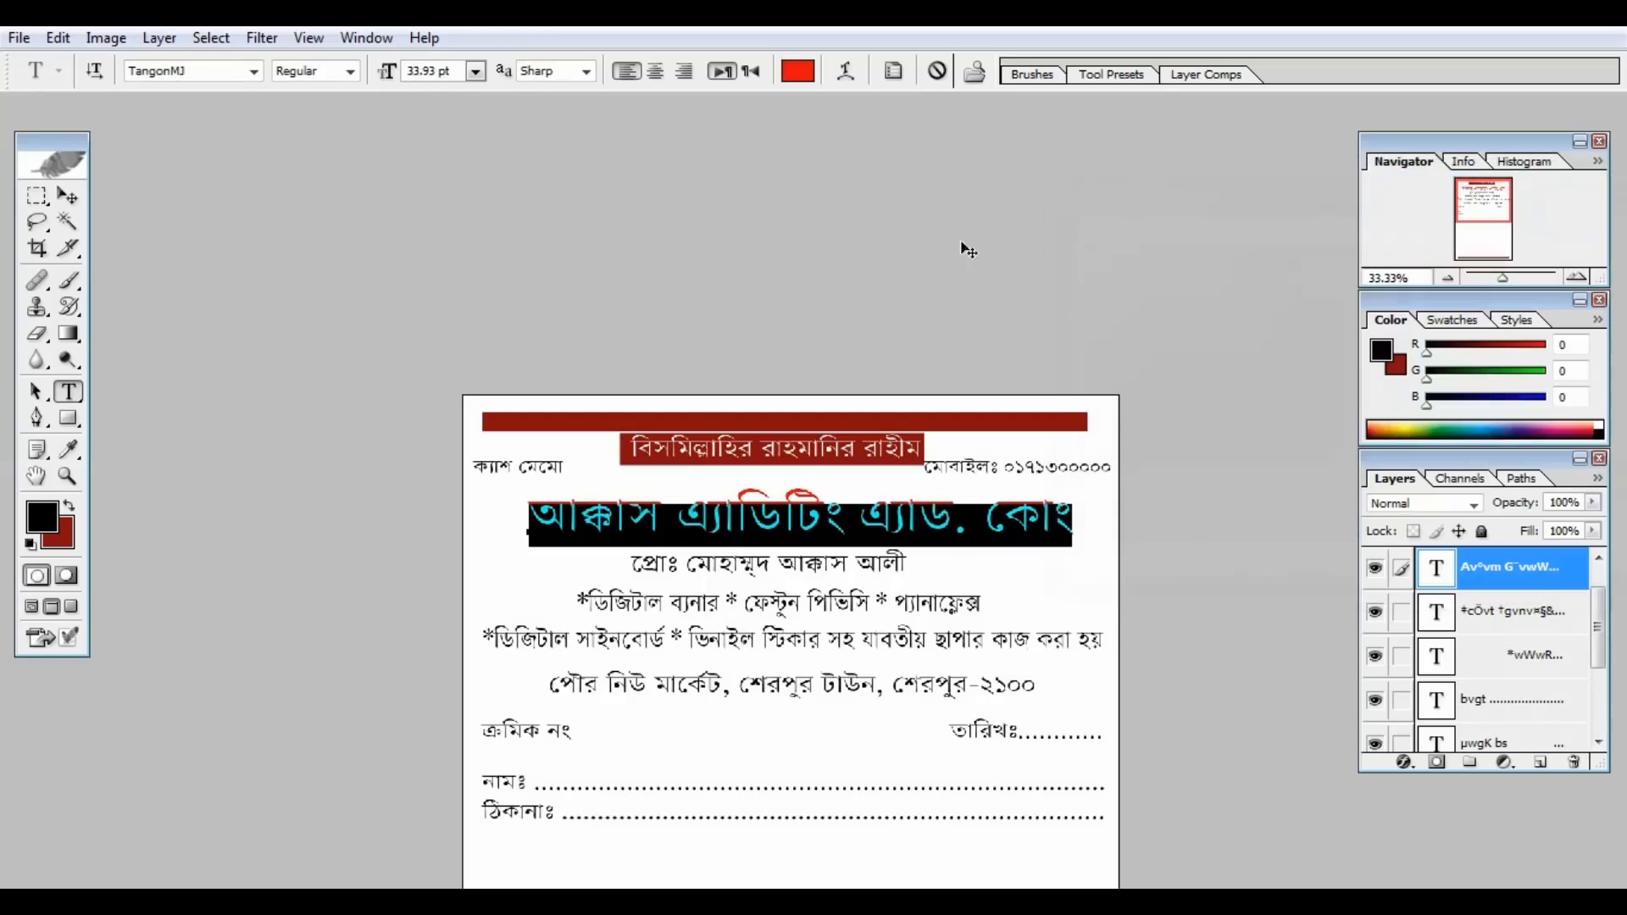
{"action": "left_click", "coordinate": [76, 197]}
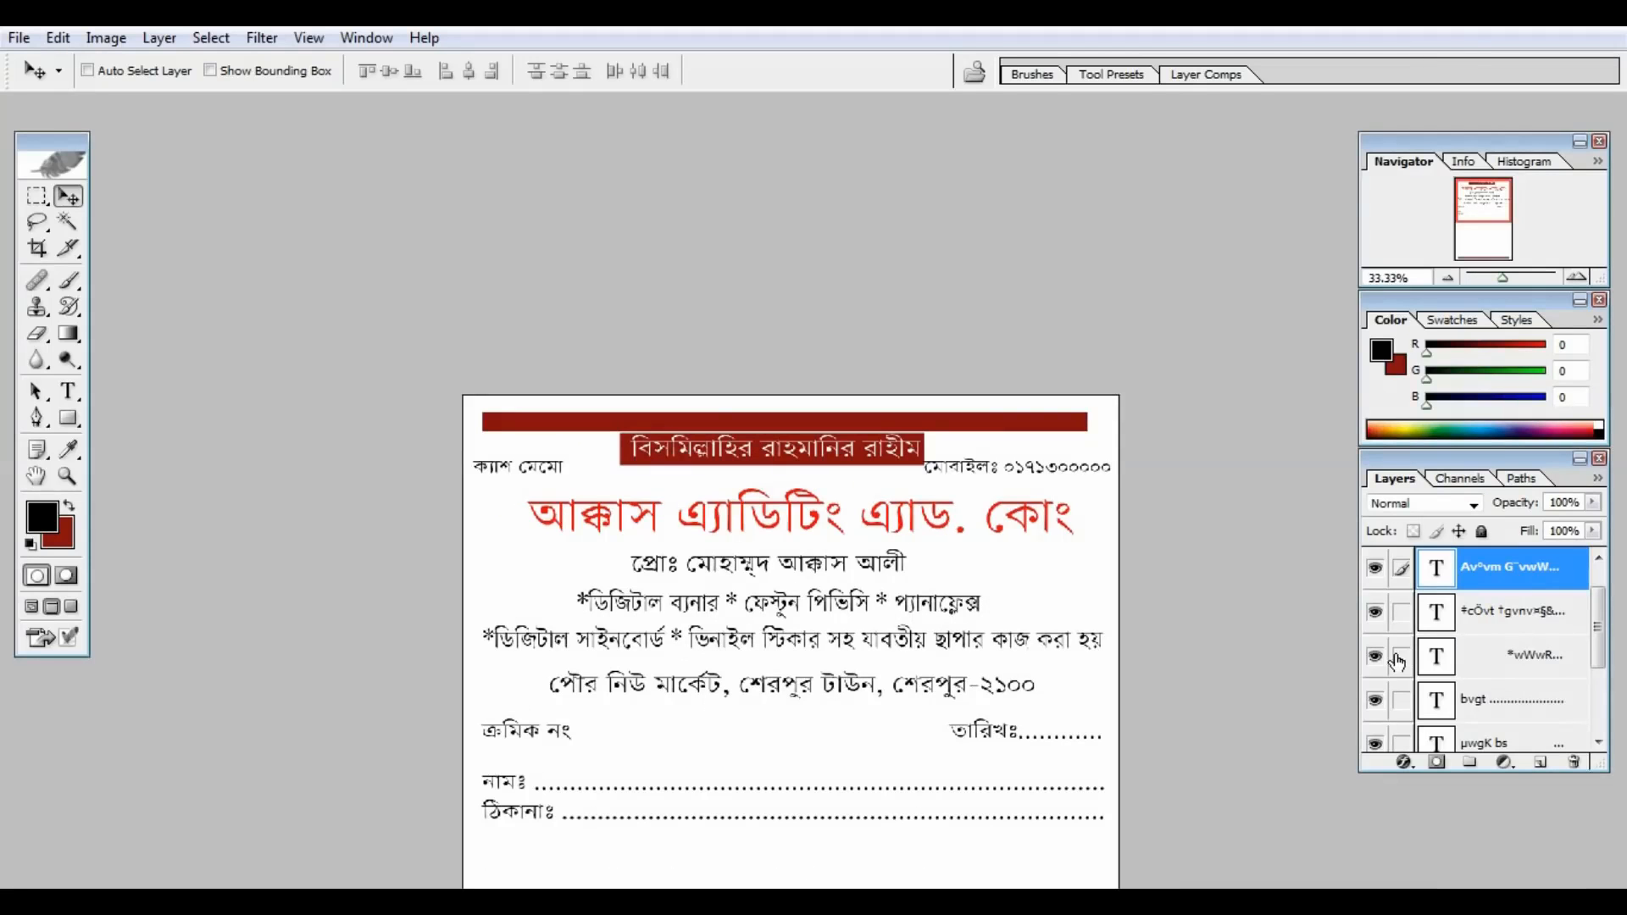
Step: On the Background layer, fill a rectangle around the proprietor line with dark red
{"action": "left_click", "coordinate": [1599, 629]}
{"action": "left_click_drag", "start_coordinate": [1599, 629], "coordinate": [1599, 690]}
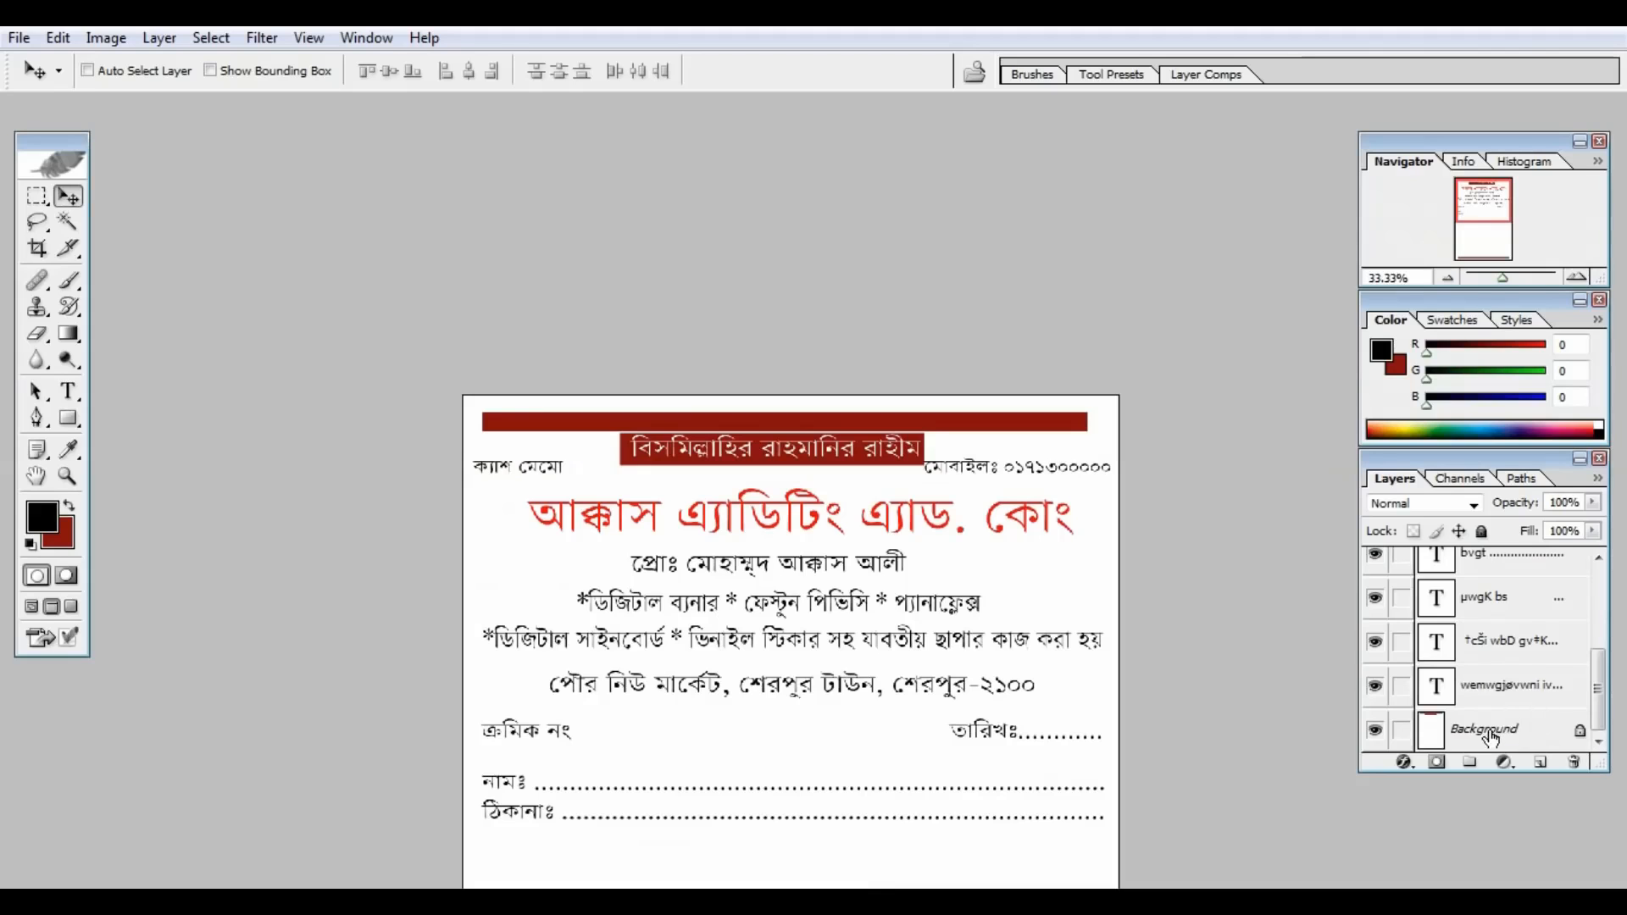
{"action": "left_click", "coordinate": [1491, 728]}
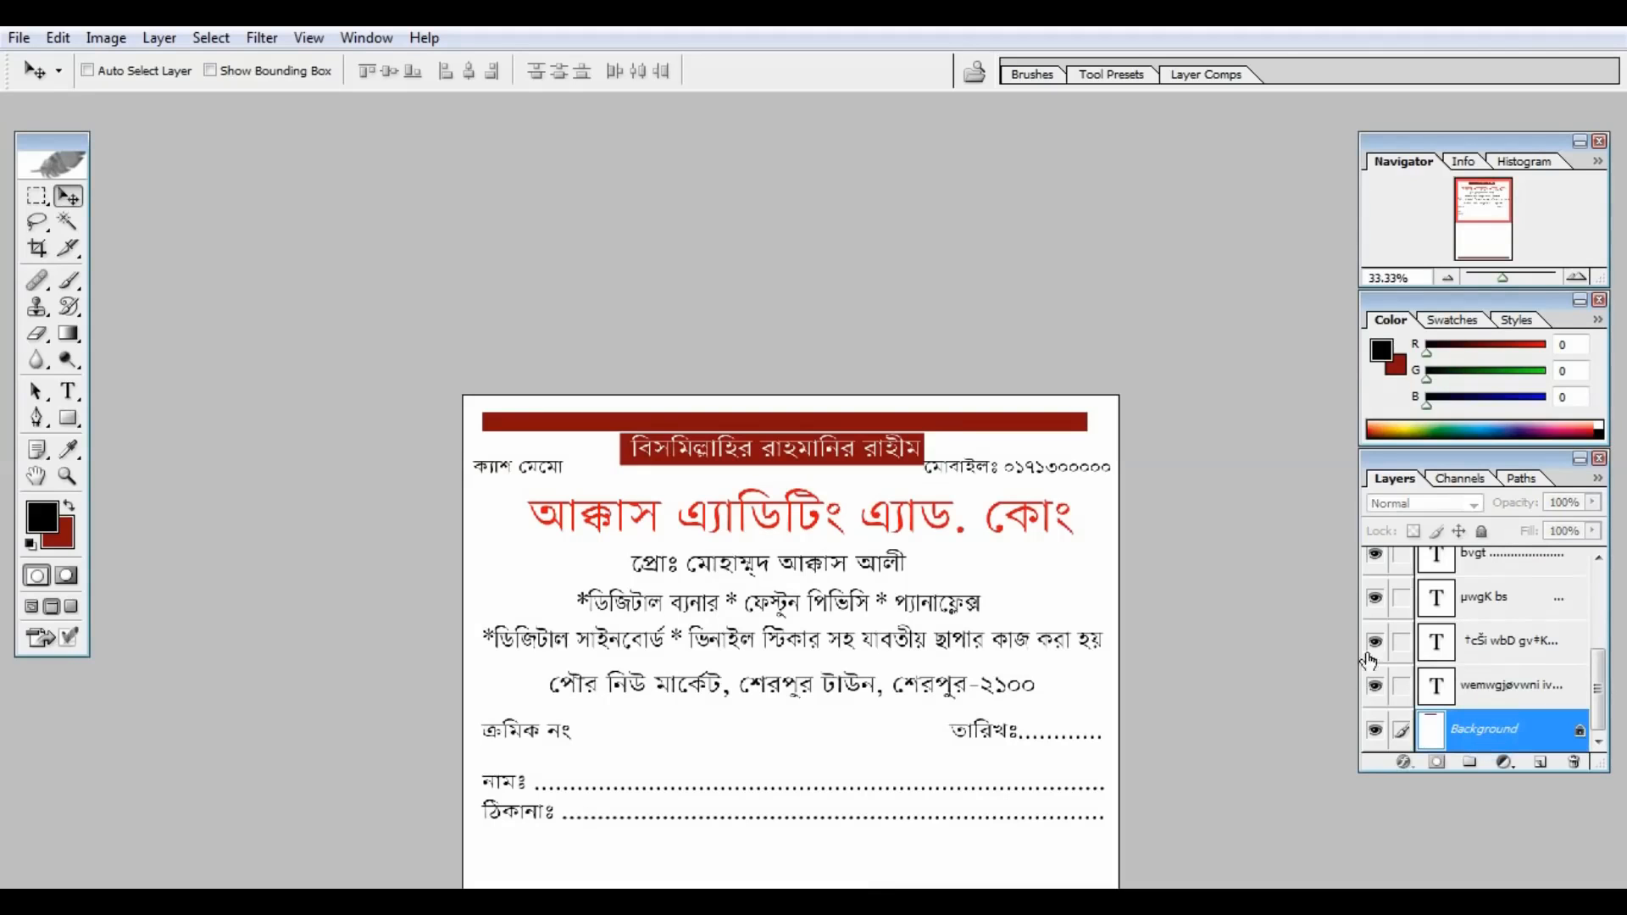
{"action": "key", "text": "m"}
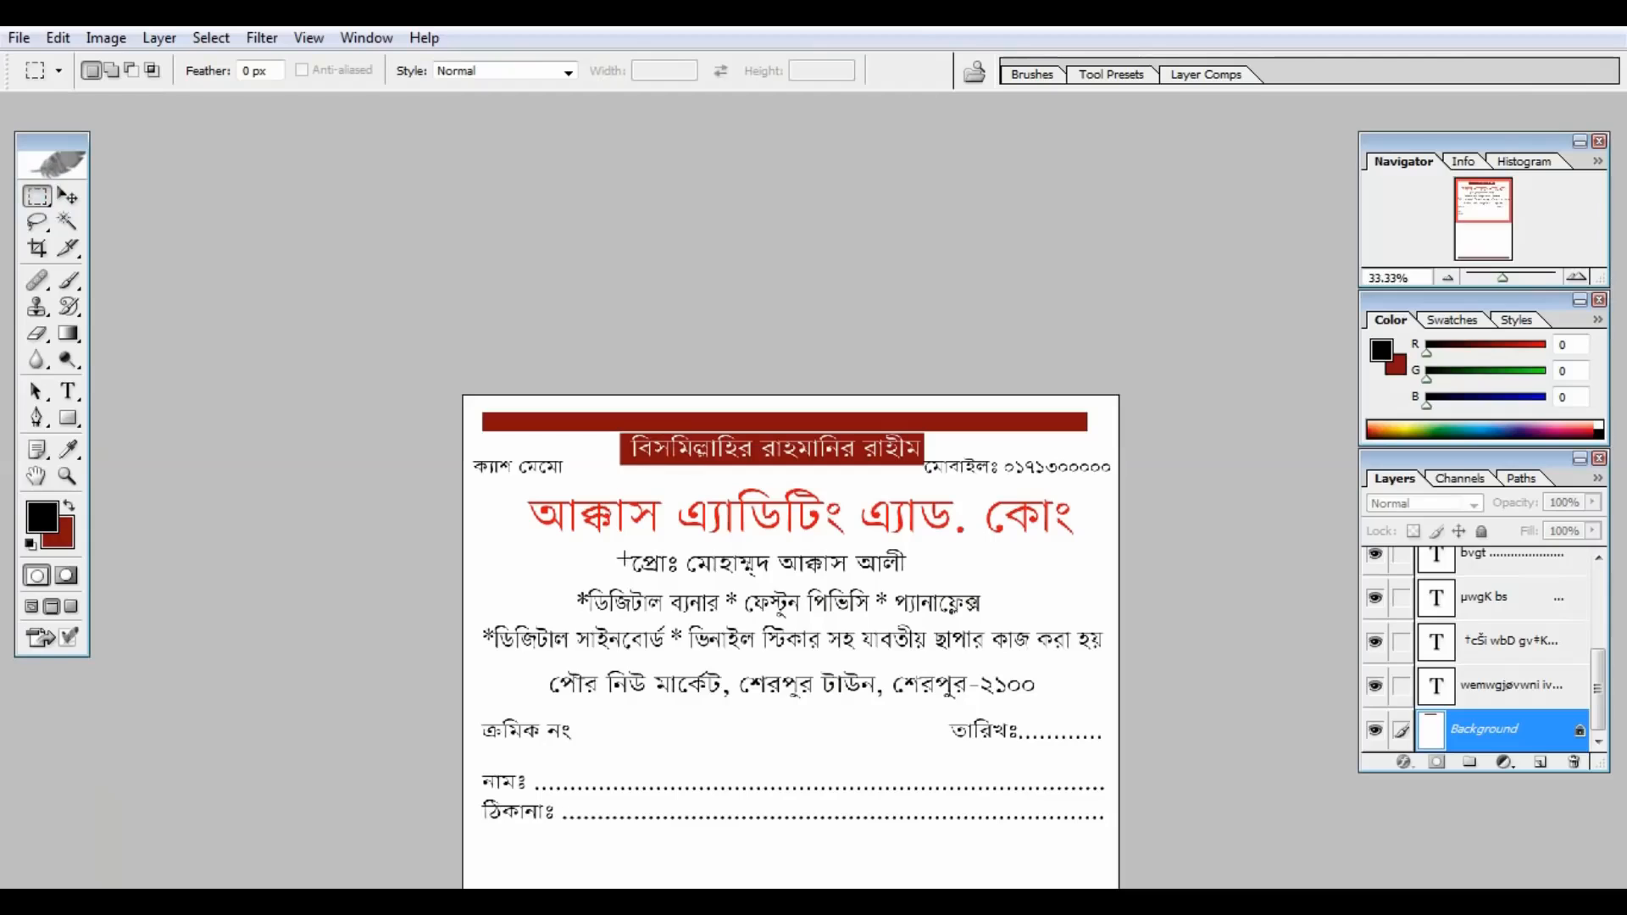
{"action": "left_click_drag", "start_coordinate": [625, 550], "coordinate": [921, 584]}
{"action": "key", "text": "ctrl+BackSpace"}
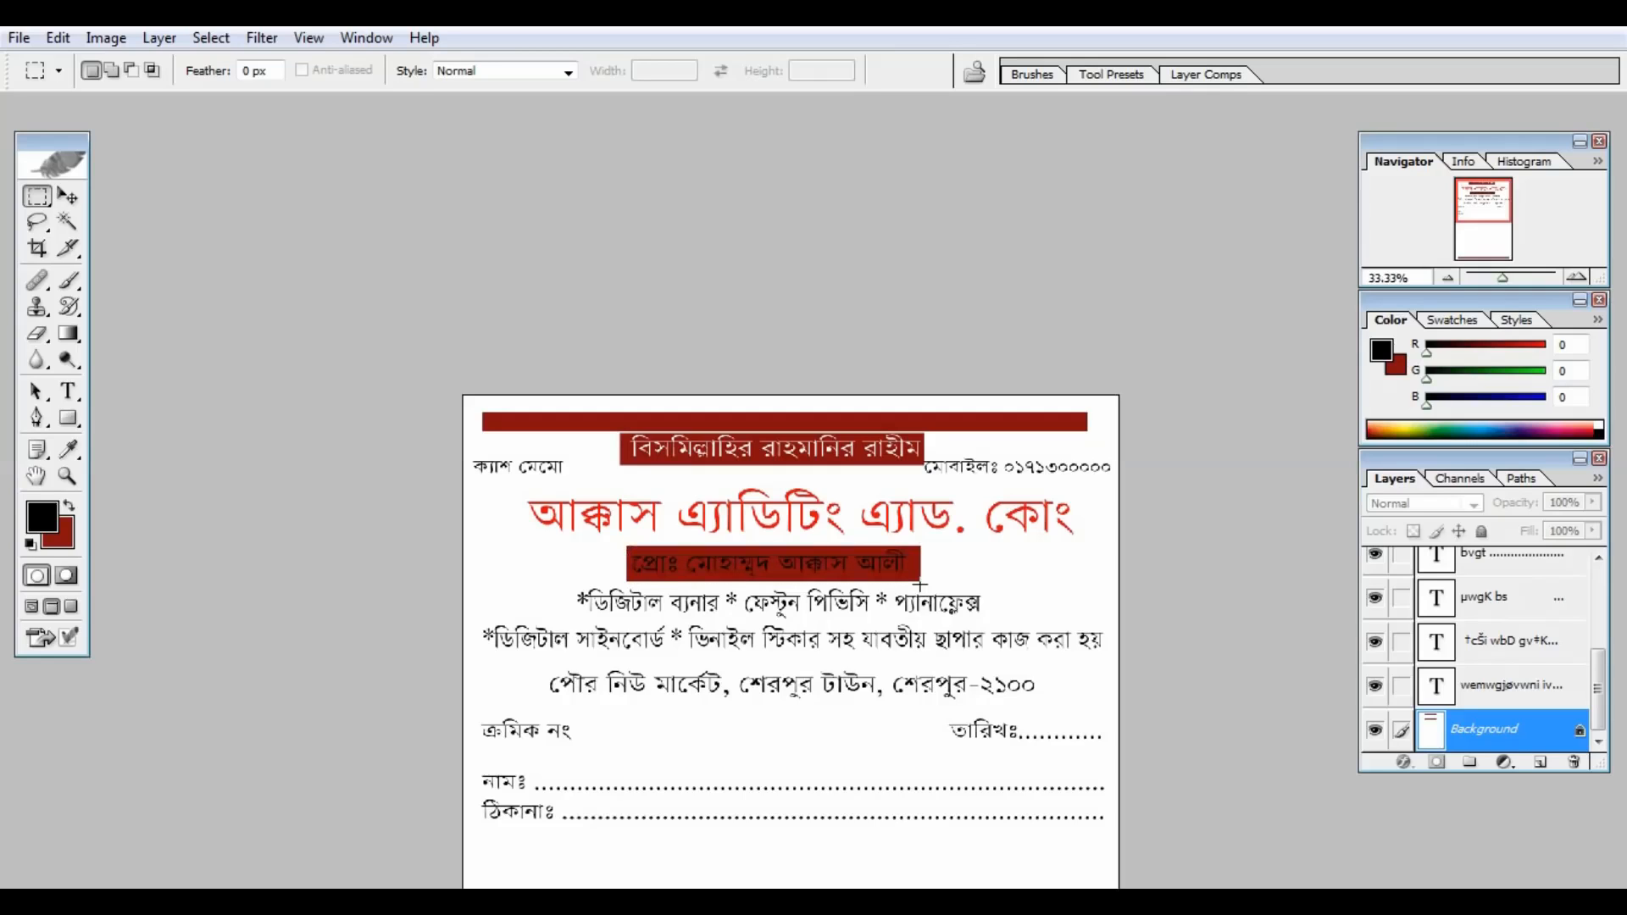
{"action": "key", "text": "ctrl+plus"}
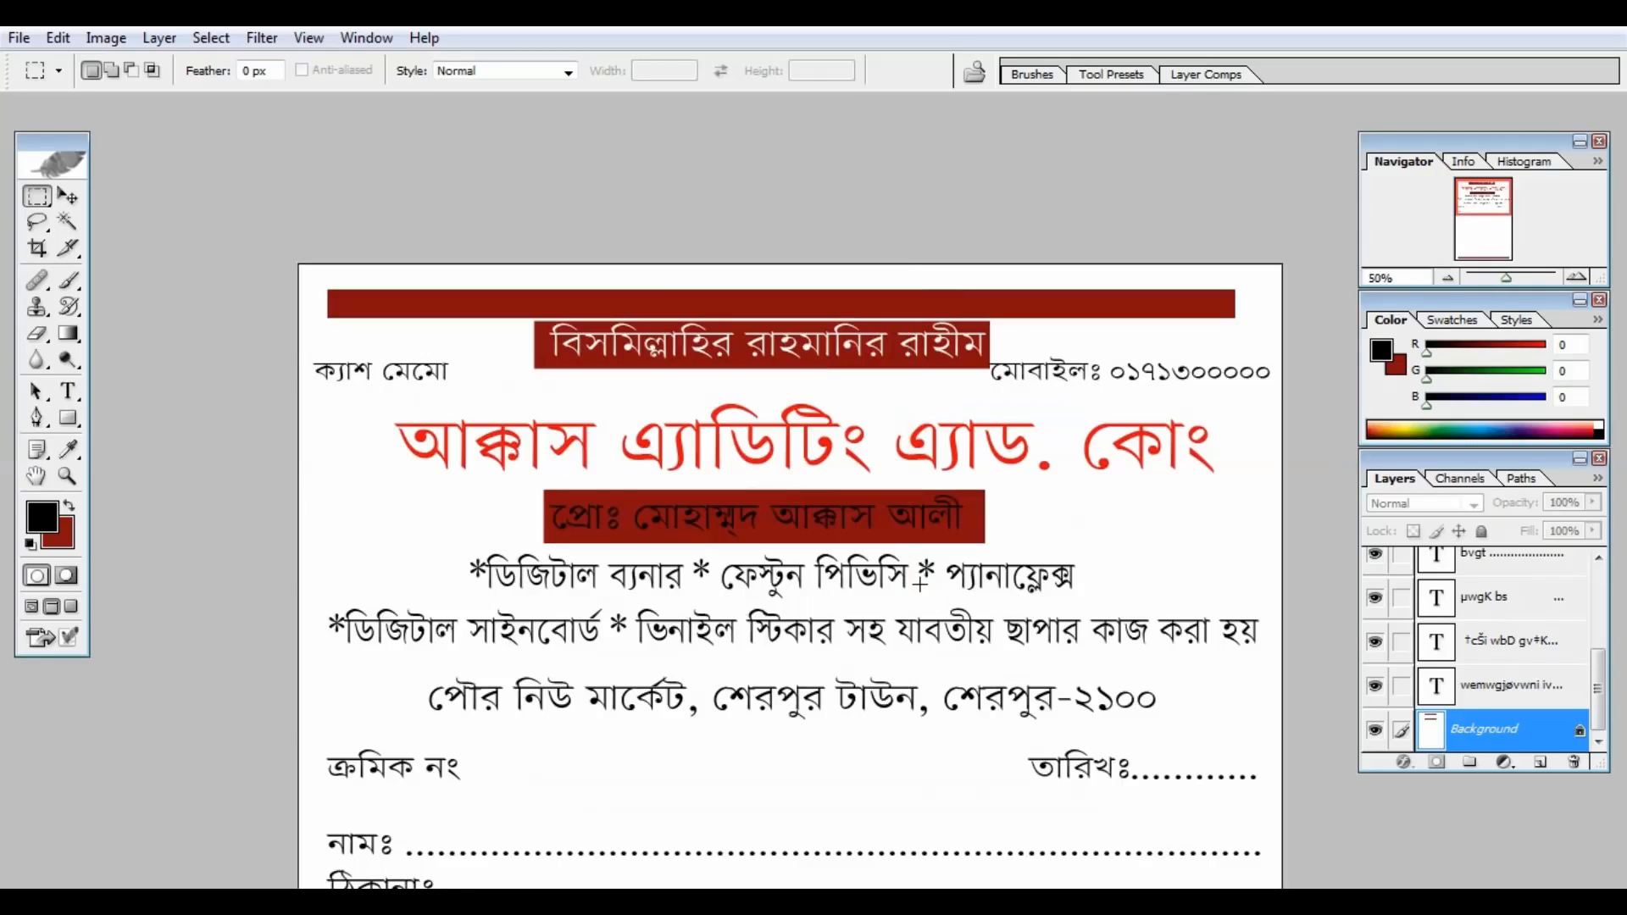
Step: Recolour the proprietor line's text white FFFFFF against its dark-red band
{"action": "left_click", "coordinate": [68, 393]}
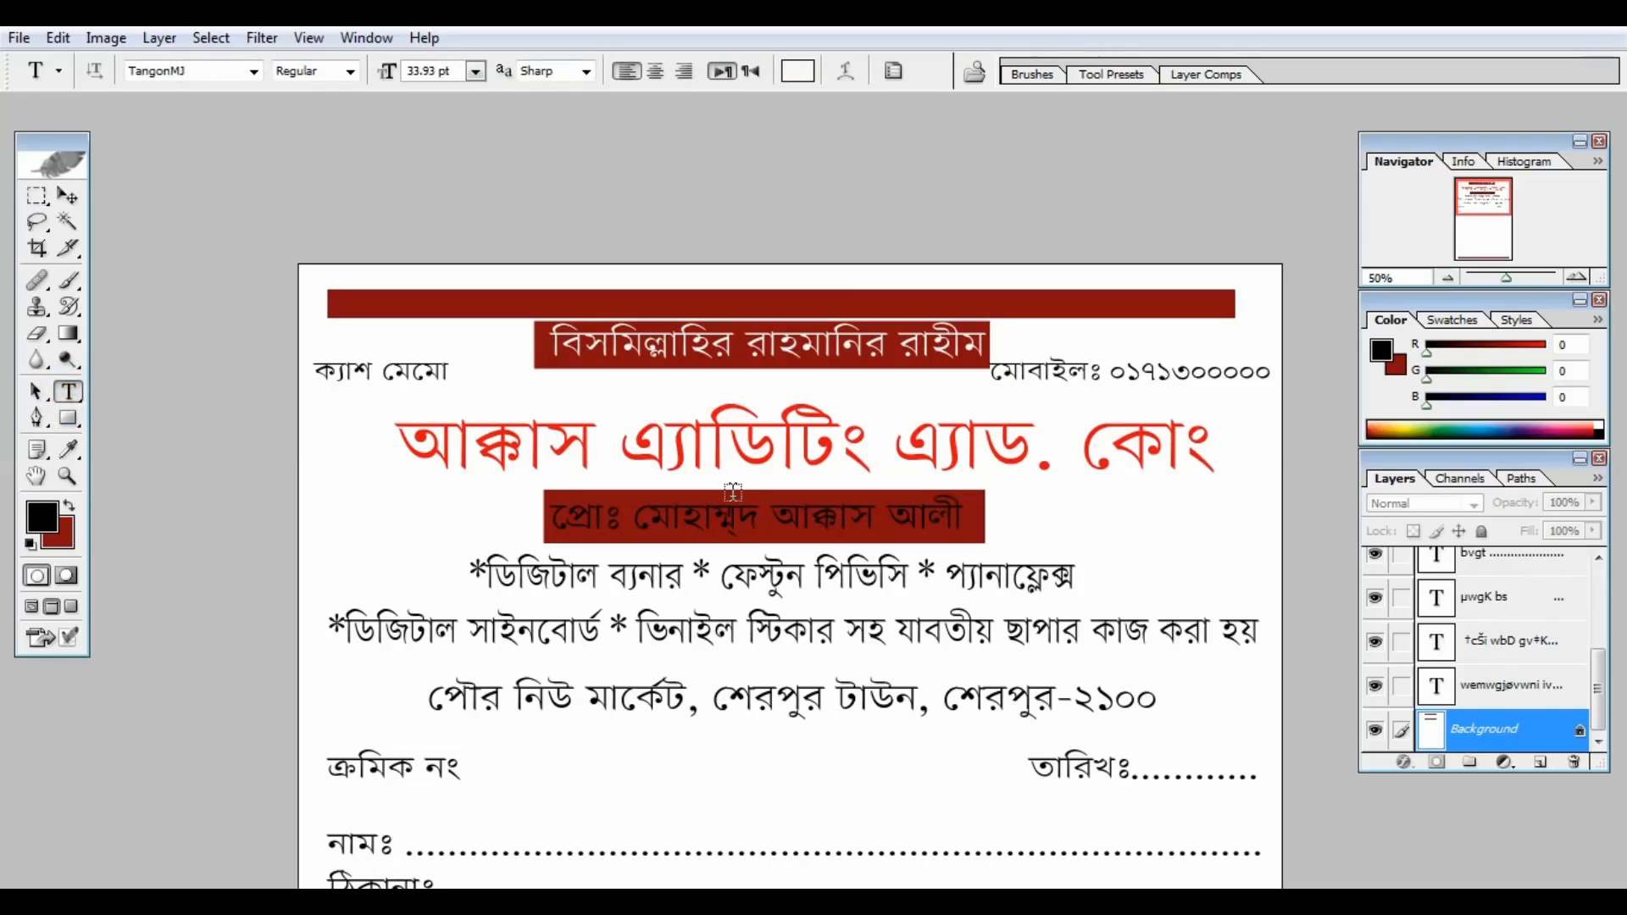
{"action": "left_click", "coordinate": [719, 511]}
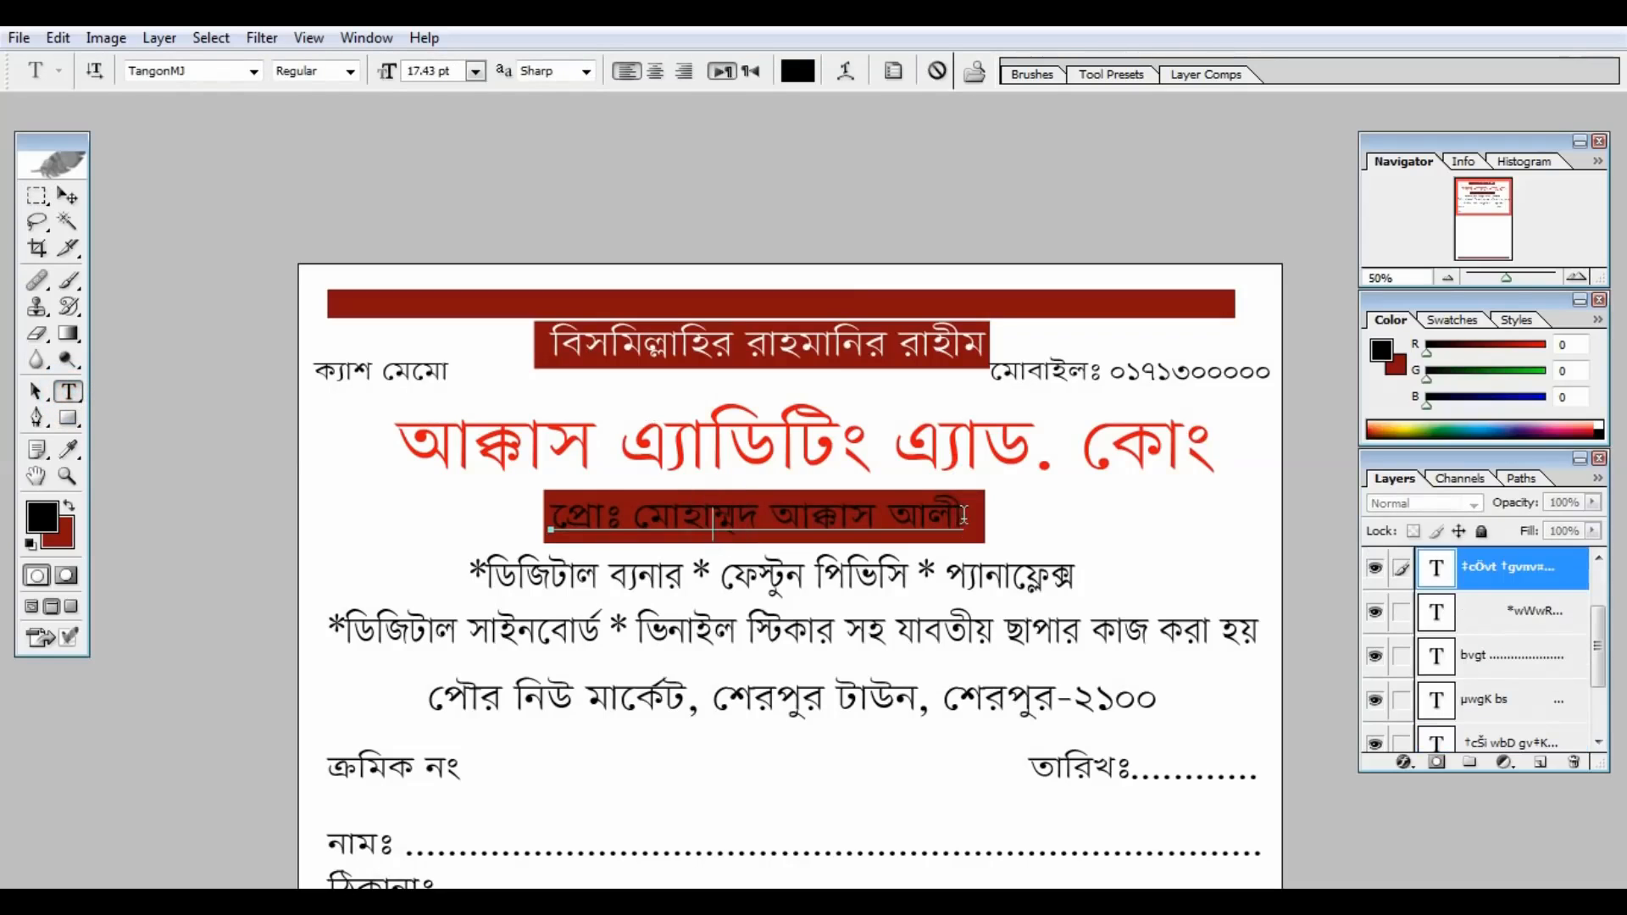
{"action": "left_click_drag", "start_coordinate": [966, 517], "coordinate": [534, 496]}
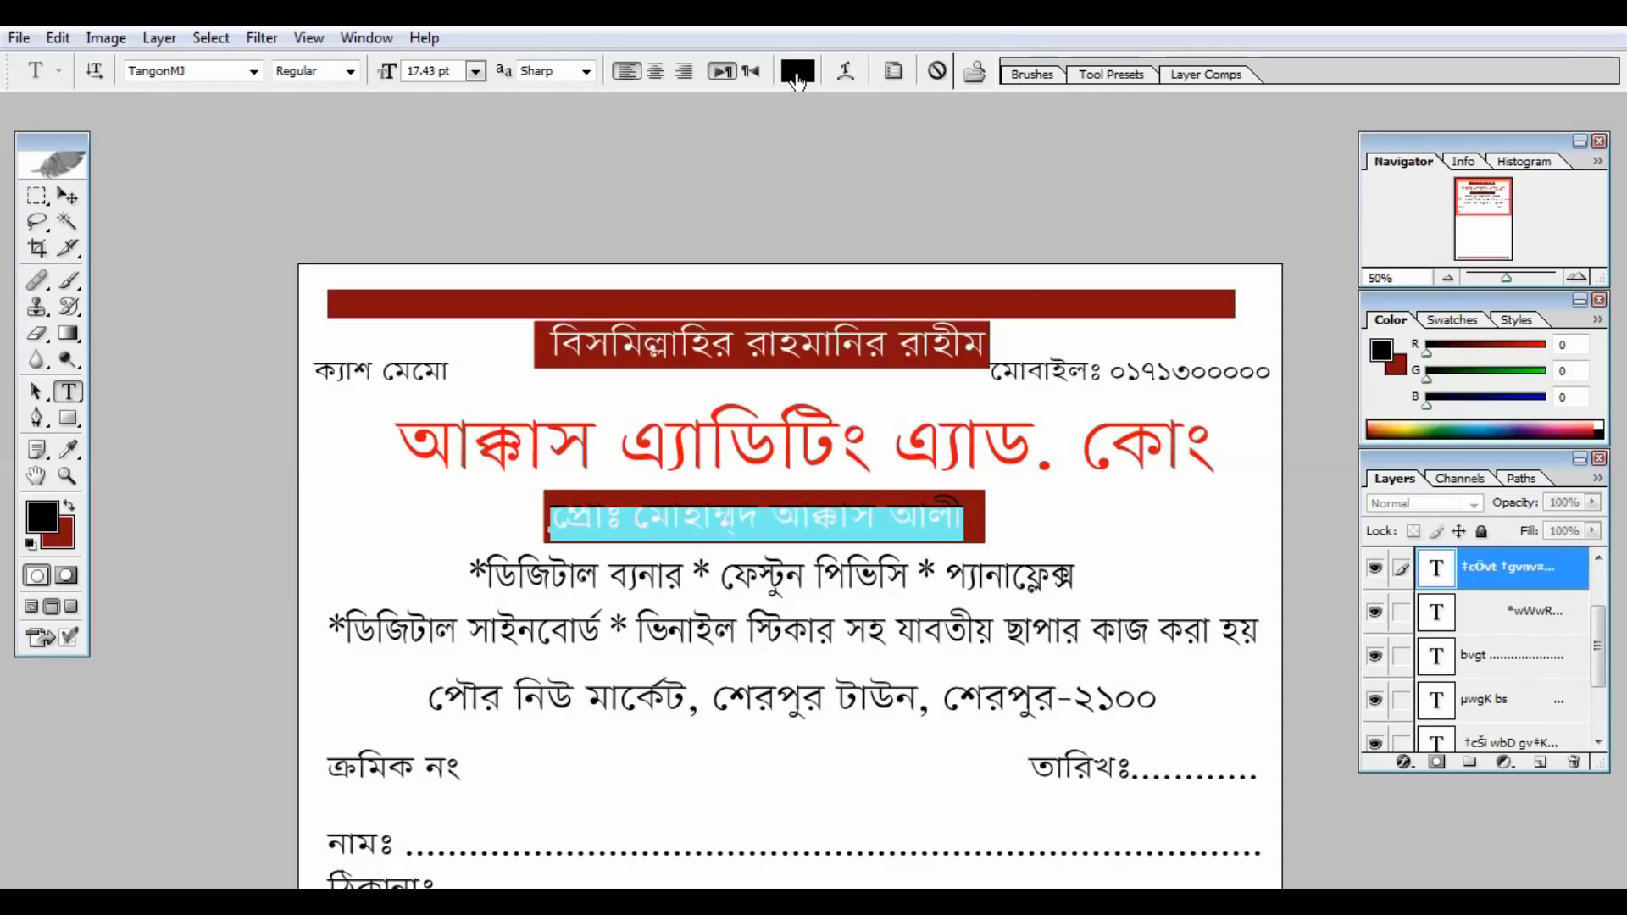
{"action": "left_click", "coordinate": [797, 72]}
{"action": "left_click_drag", "start_coordinate": [1109, 256], "coordinate": [1073, 238]}
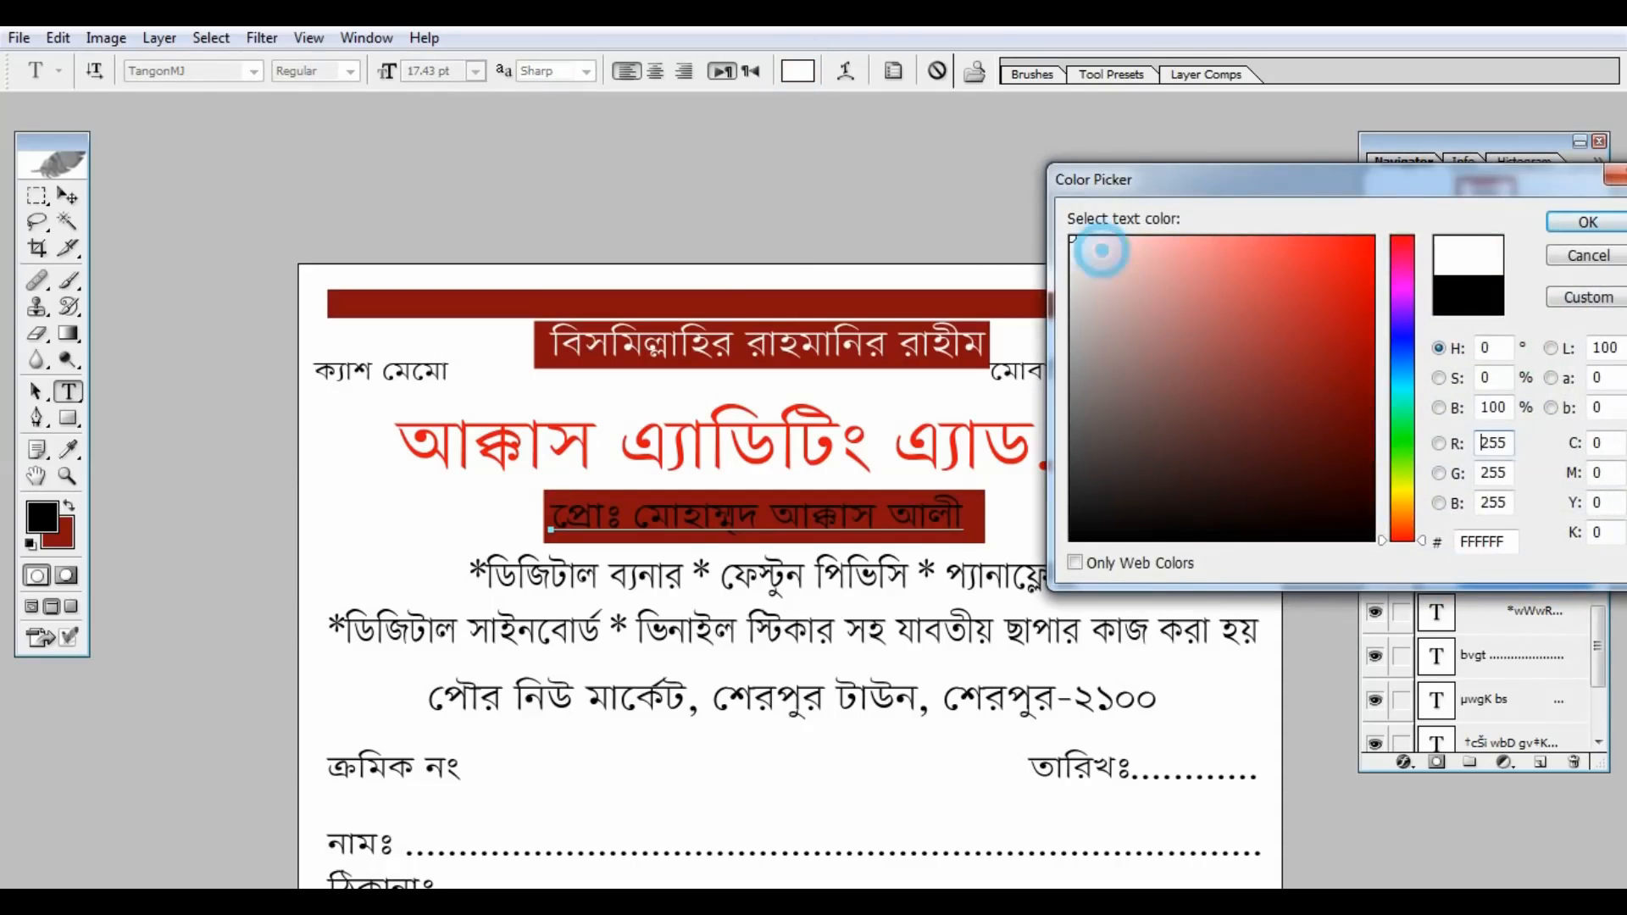
{"action": "left_click", "coordinate": [1590, 223]}
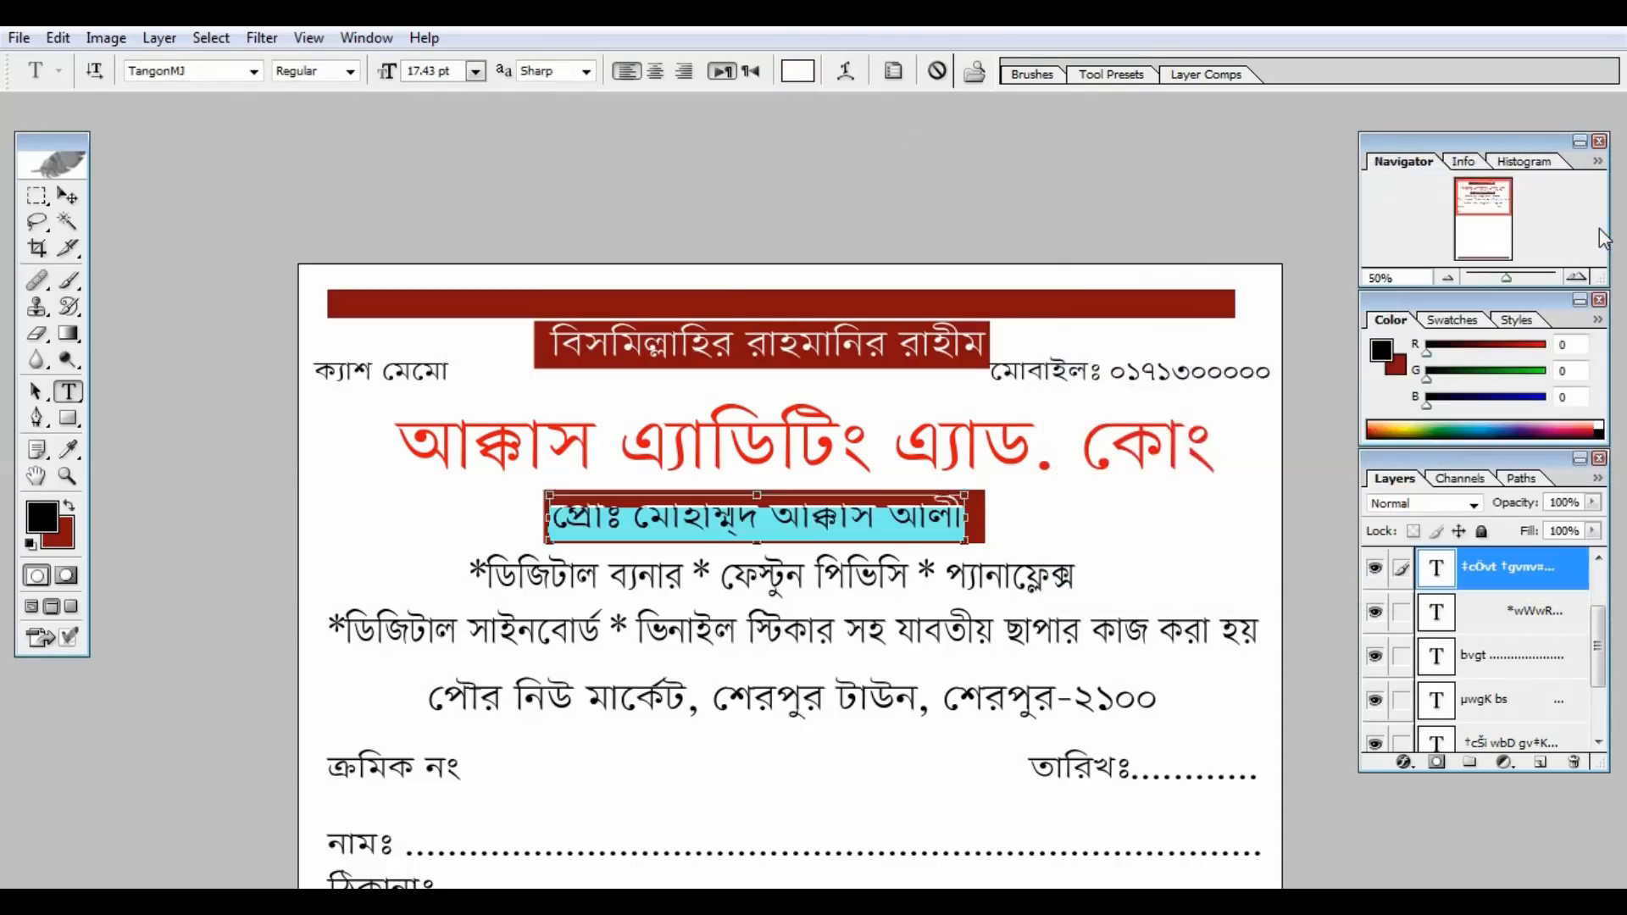
{"action": "key", "text": "ctrl+minus"}
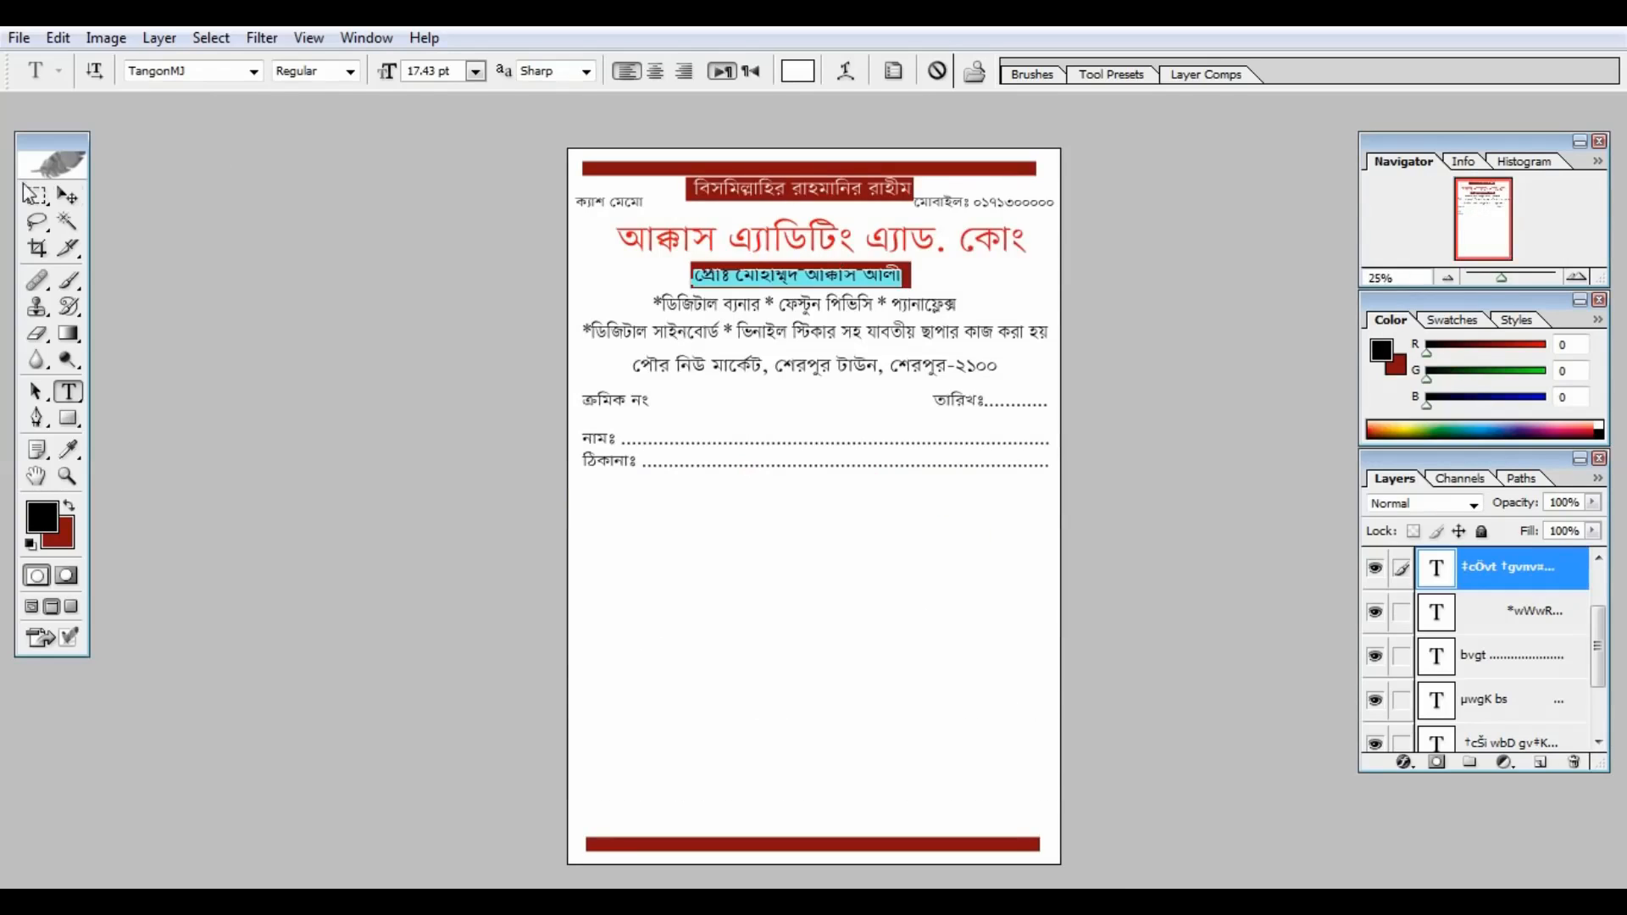
{"action": "left_click", "coordinate": [68, 195]}
{"action": "key", "text": "ctrl+plus"}
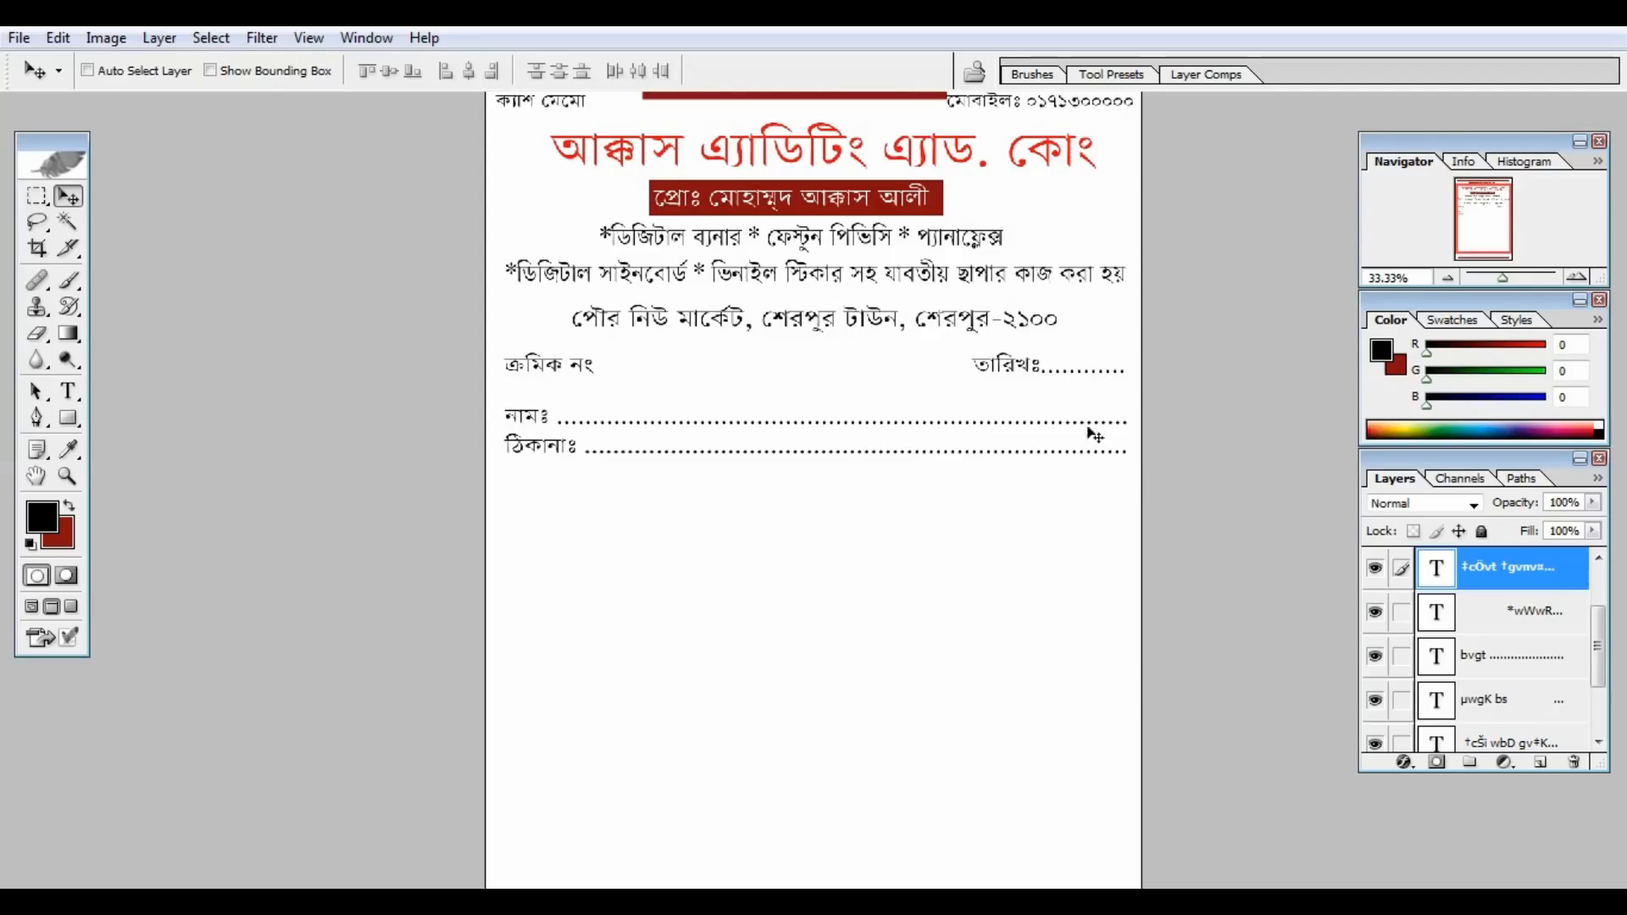
Step: On the Background layer, draw a rectangular selection around the address line
{"action": "left_click_drag", "start_coordinate": [1601, 641], "coordinate": [1546, 786]}
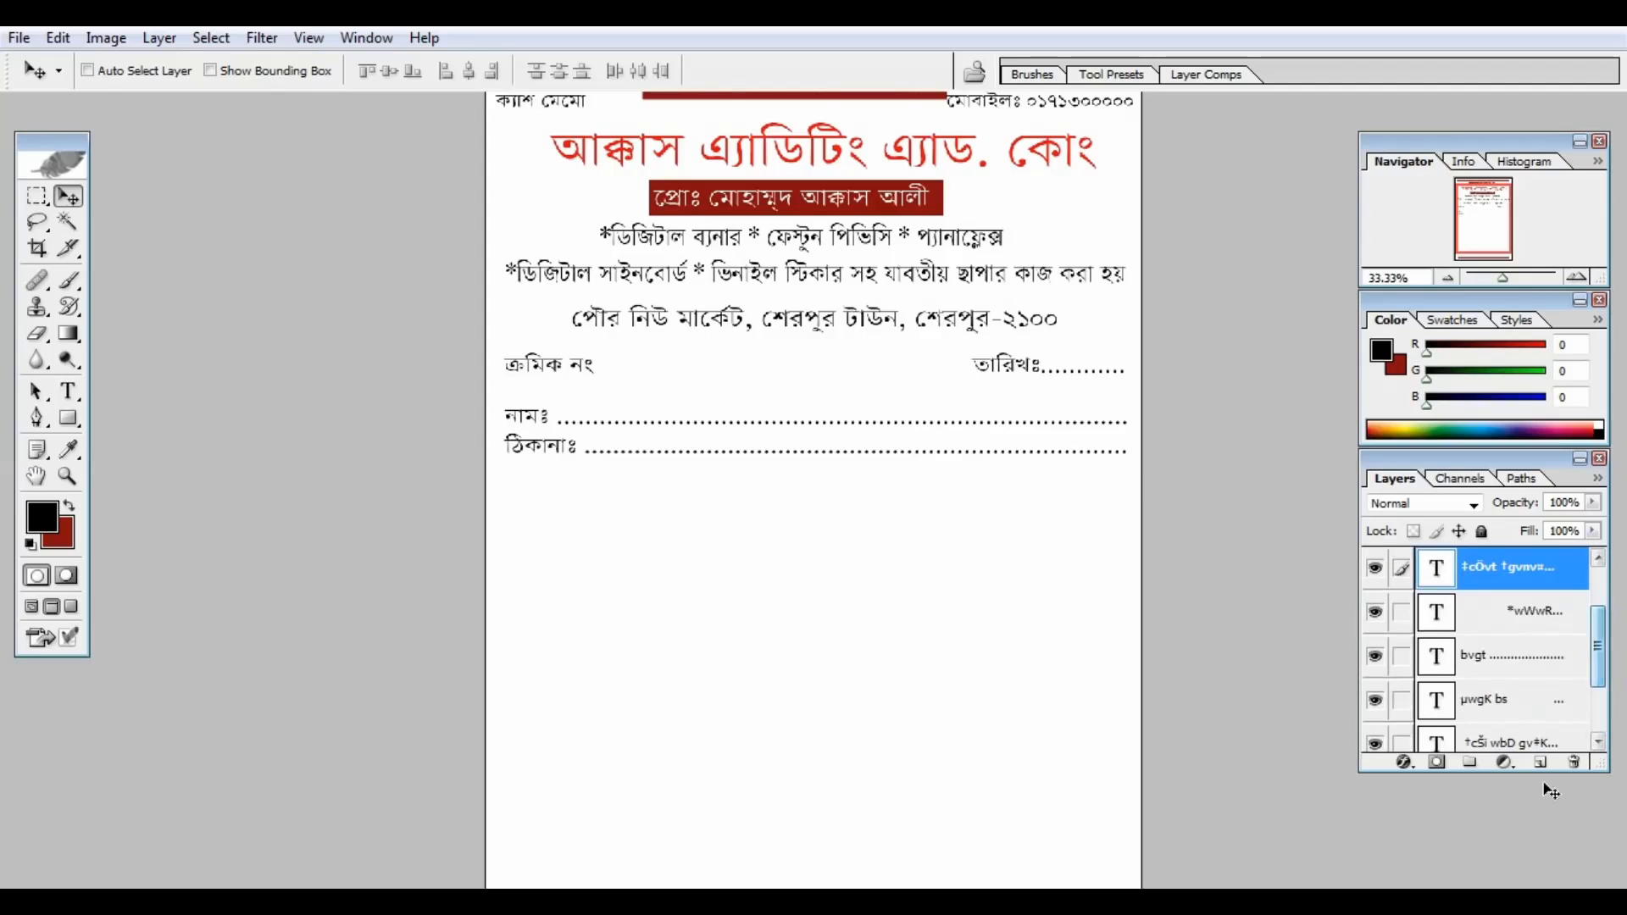
{"action": "left_click_drag", "start_coordinate": [1598, 653], "coordinate": [1601, 733]}
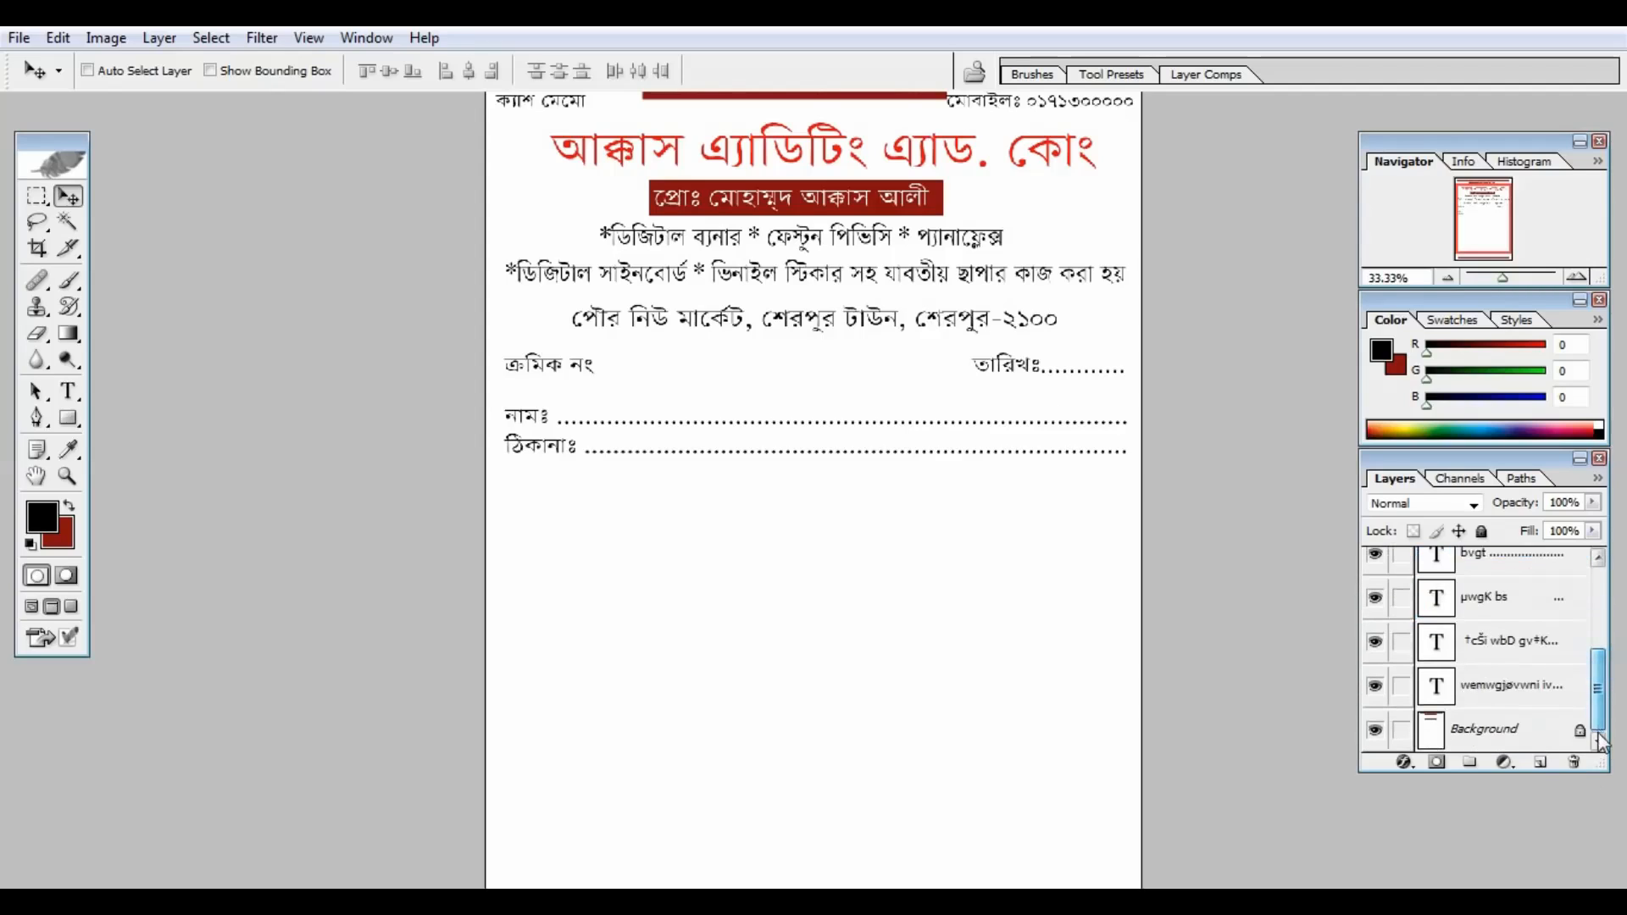
{"action": "left_click", "coordinate": [1512, 732]}
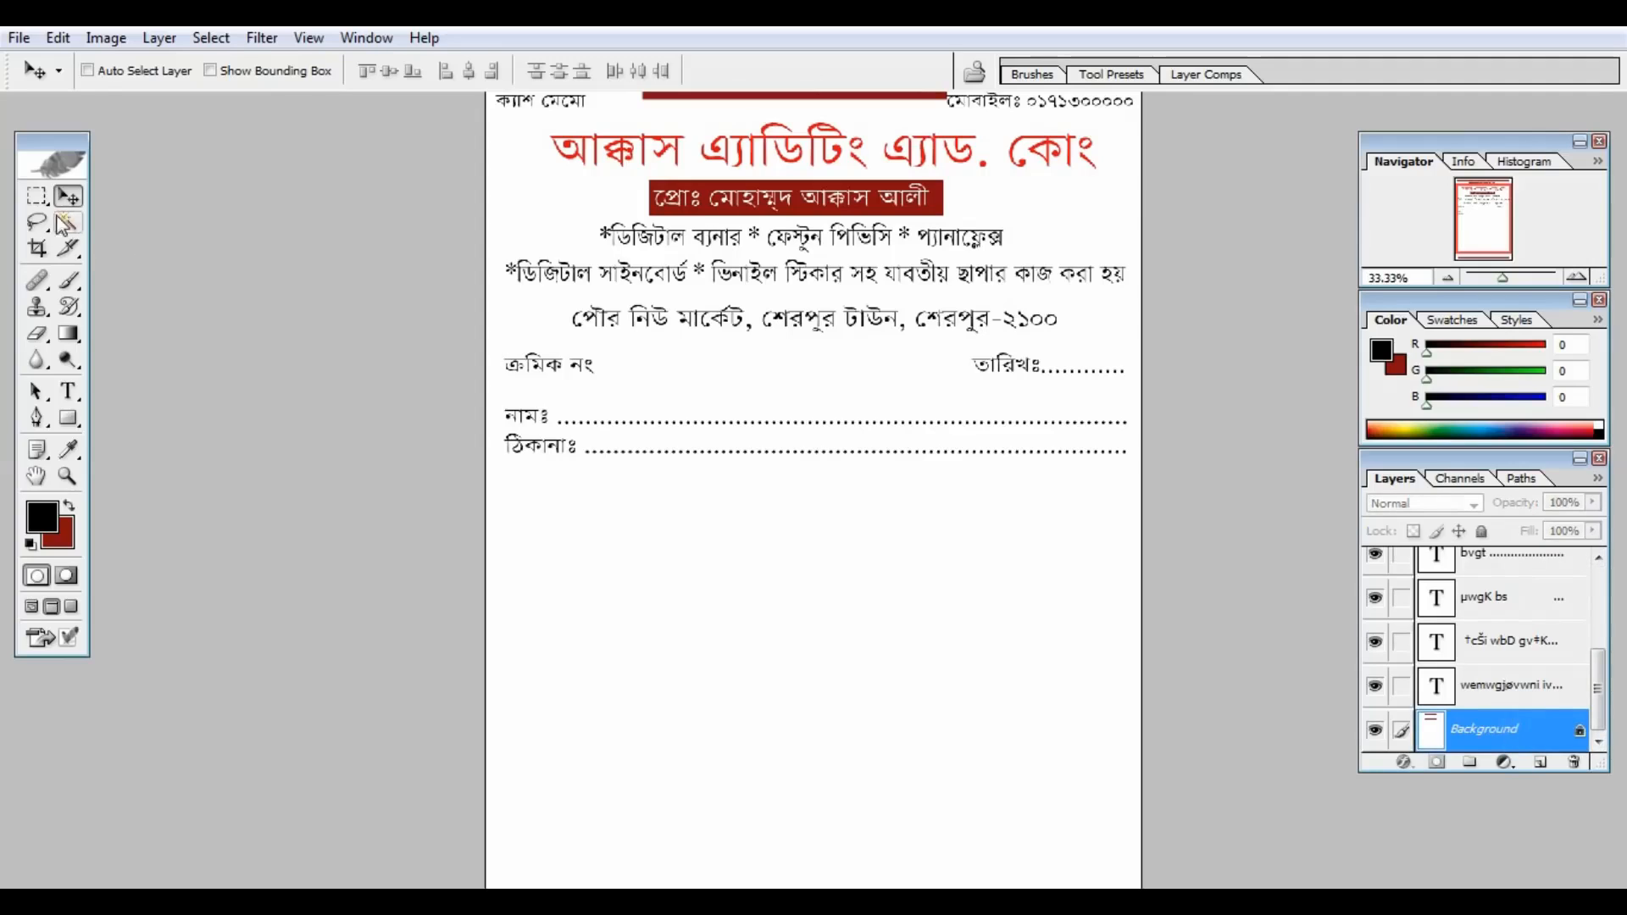
{"action": "left_click", "coordinate": [32, 199]}
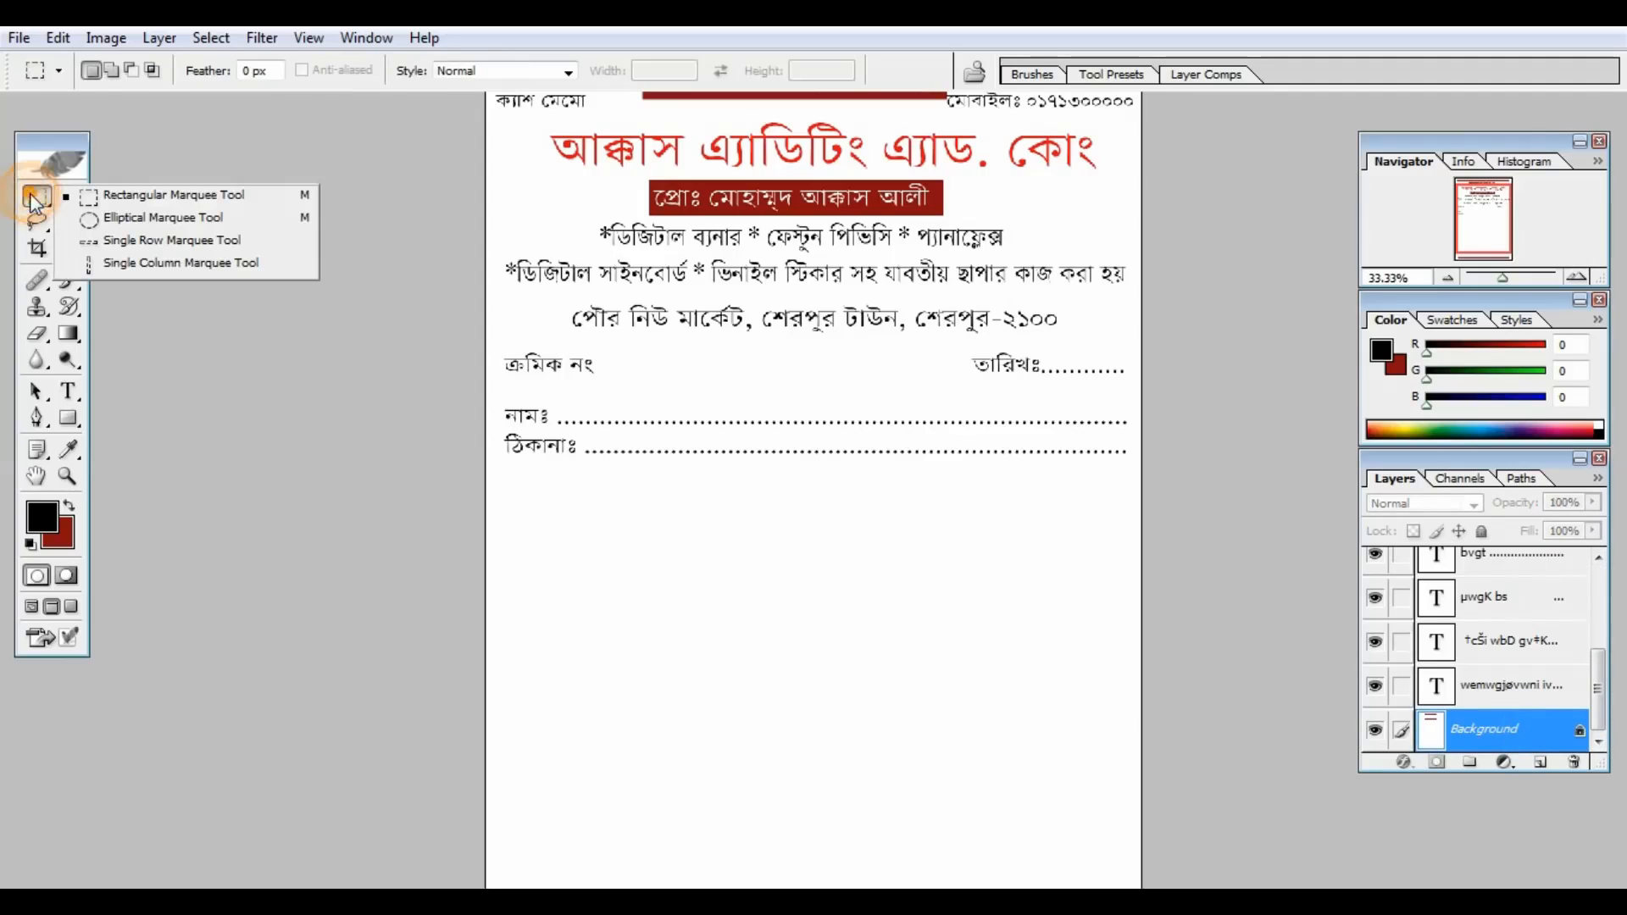
{"action": "left_click", "coordinate": [119, 192]}
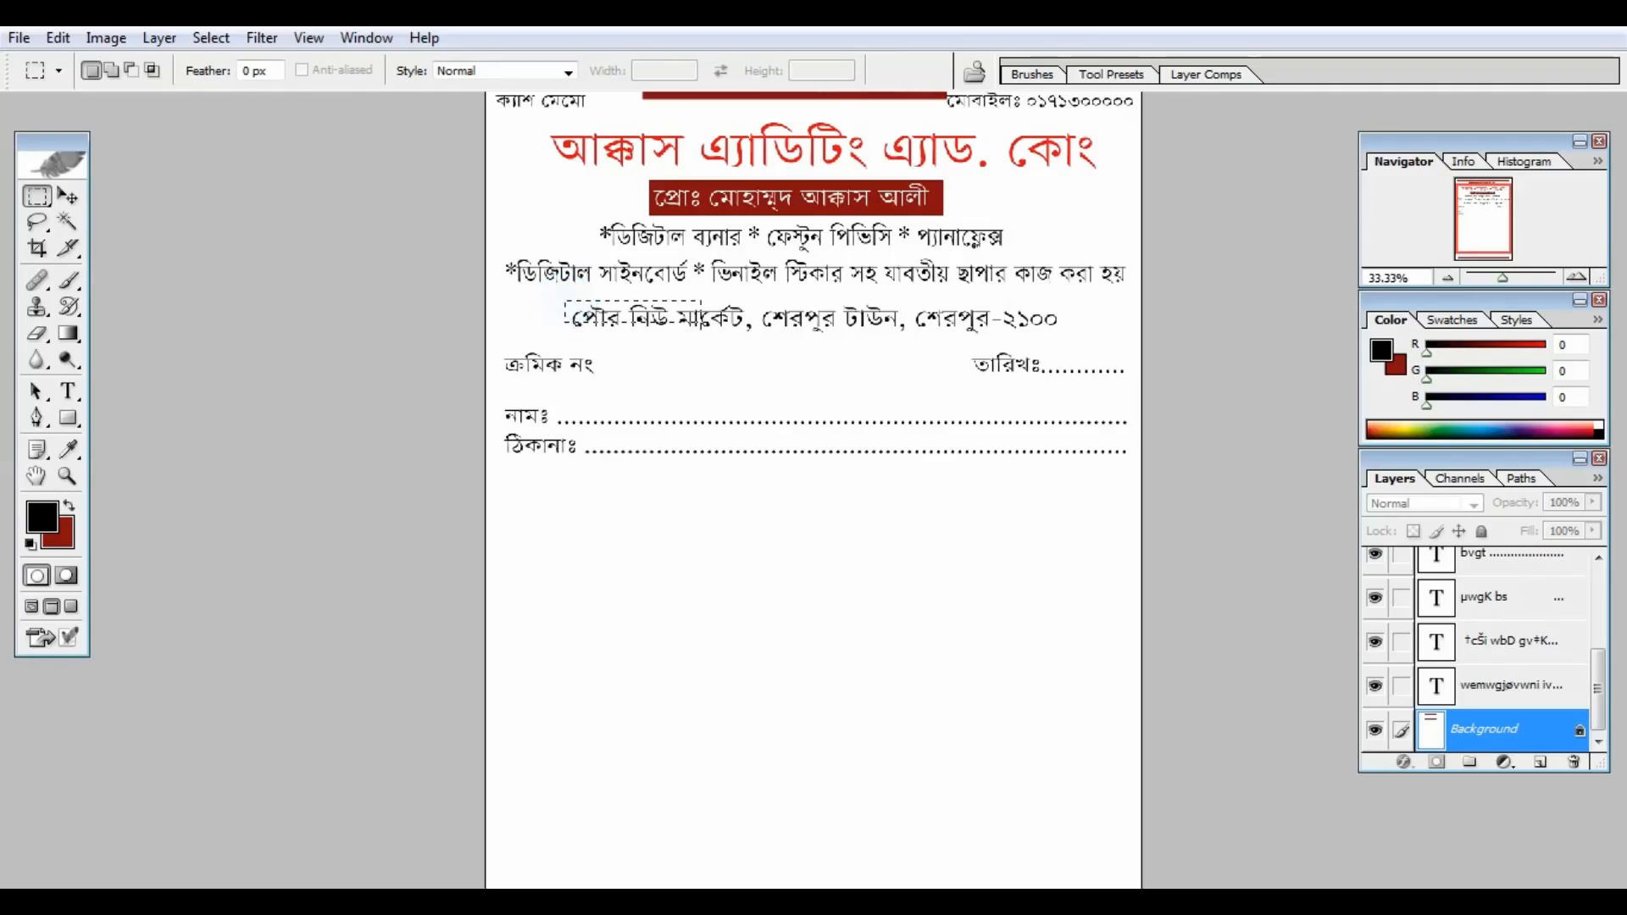
{"action": "left_click_drag", "start_coordinate": [564, 301], "coordinate": [1045, 334]}
{"action": "key", "text": "ctrl+plus"}
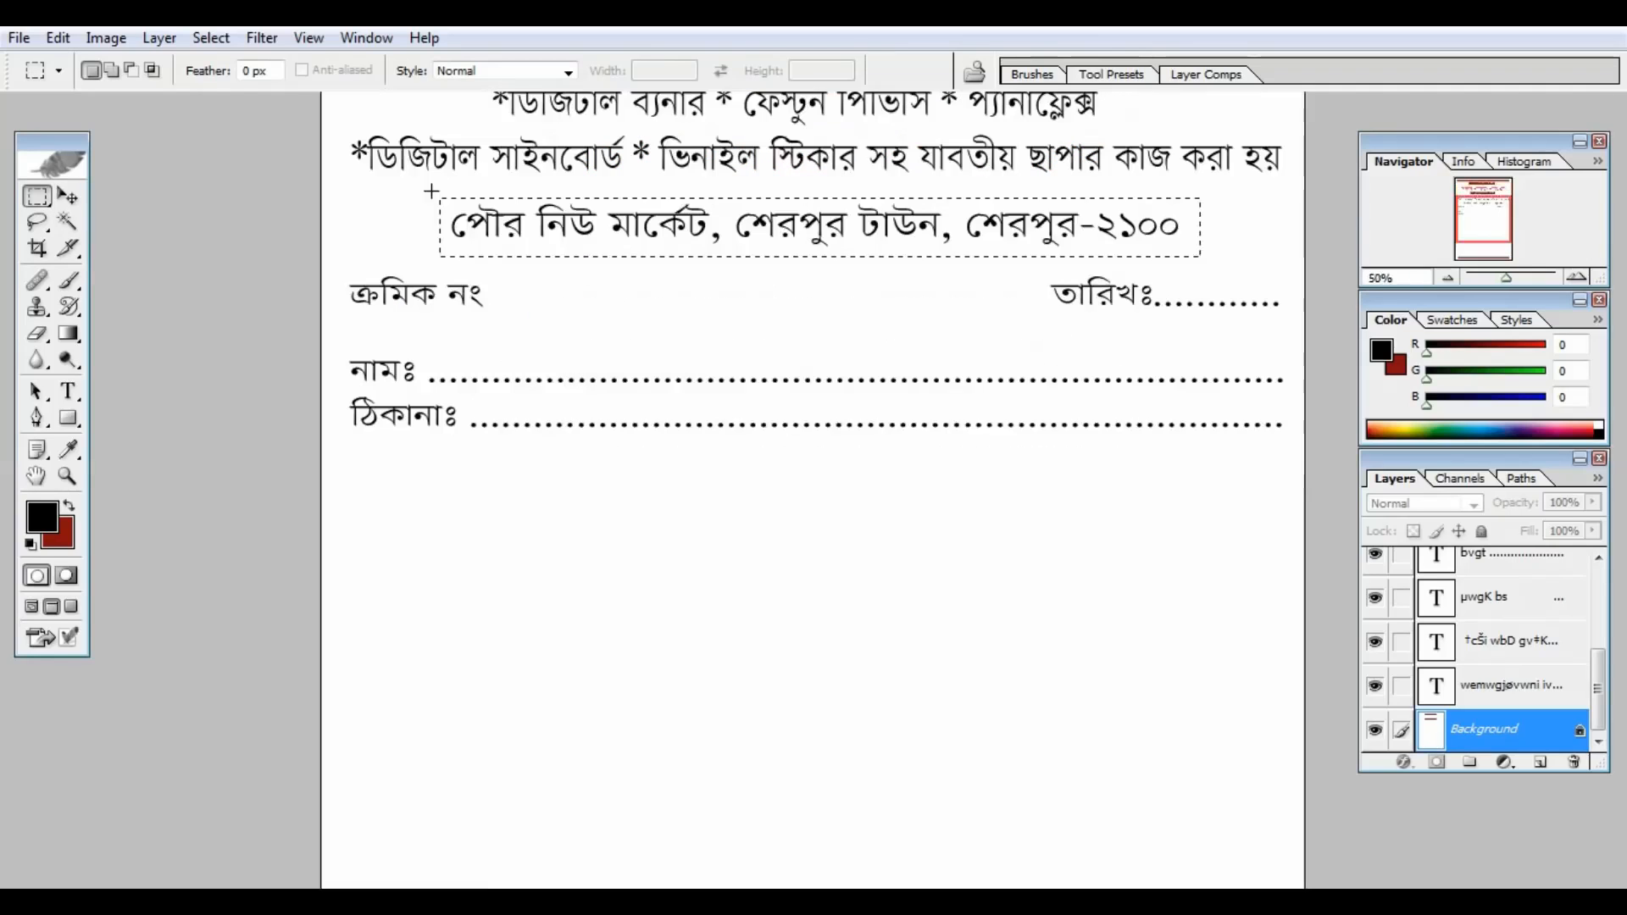
{"action": "left_click", "coordinate": [70, 334]}
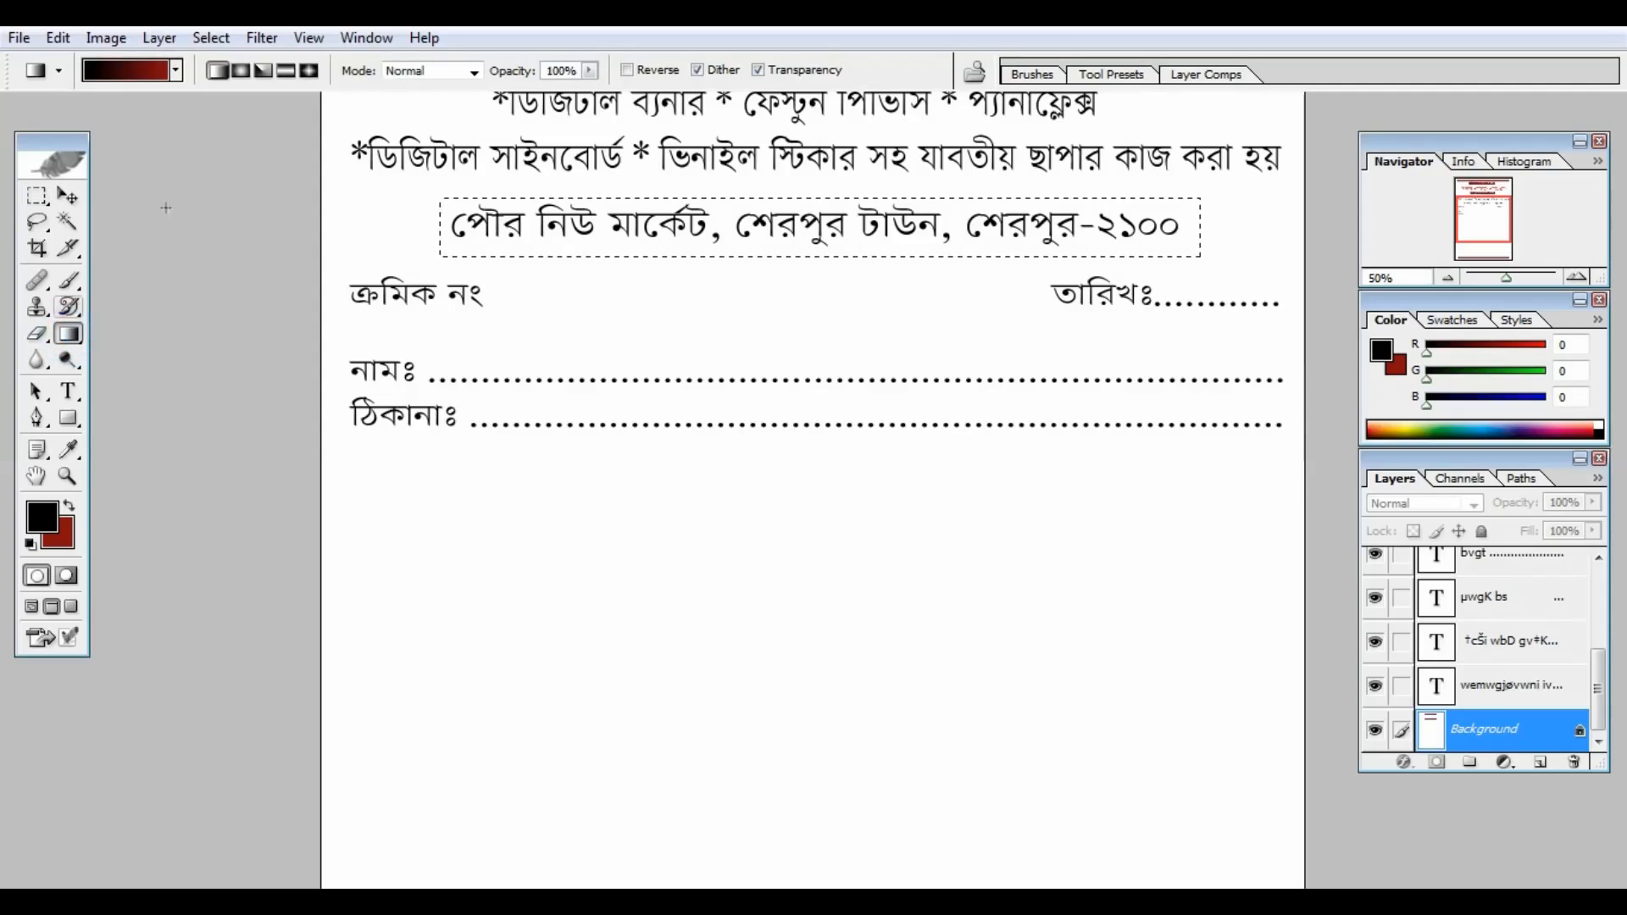
Step: Edit the gradient so it runs from blue 1627C4 to dark red
{"action": "left_click", "coordinate": [152, 78]}
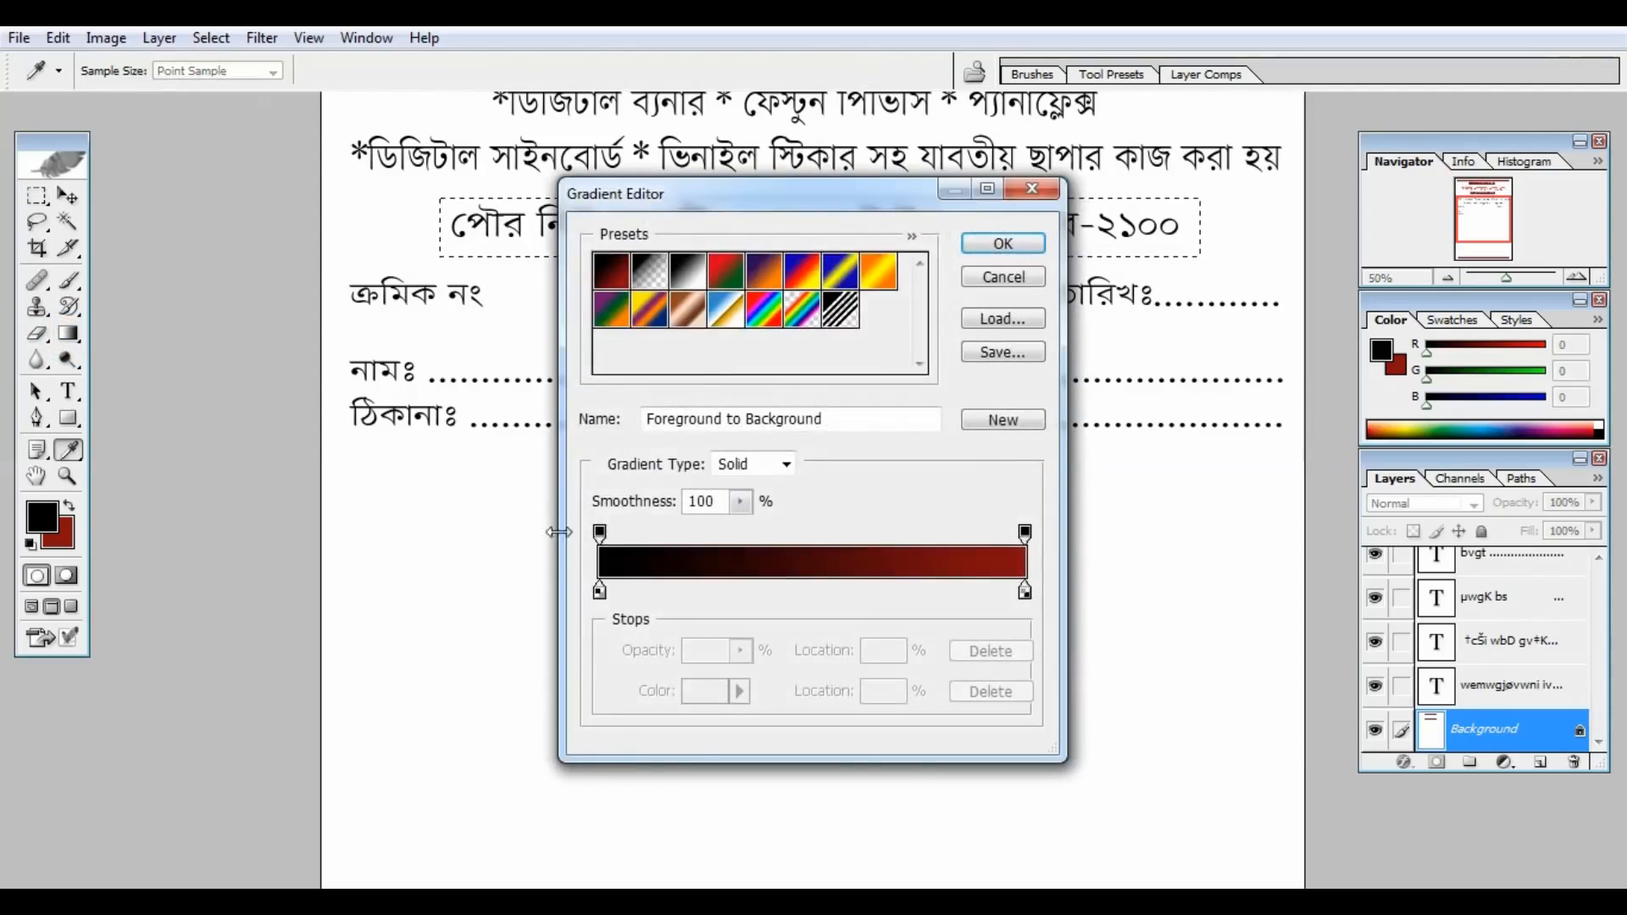
{"action": "left_click", "coordinate": [599, 590]}
{"action": "double_click", "coordinate": [599, 590]}
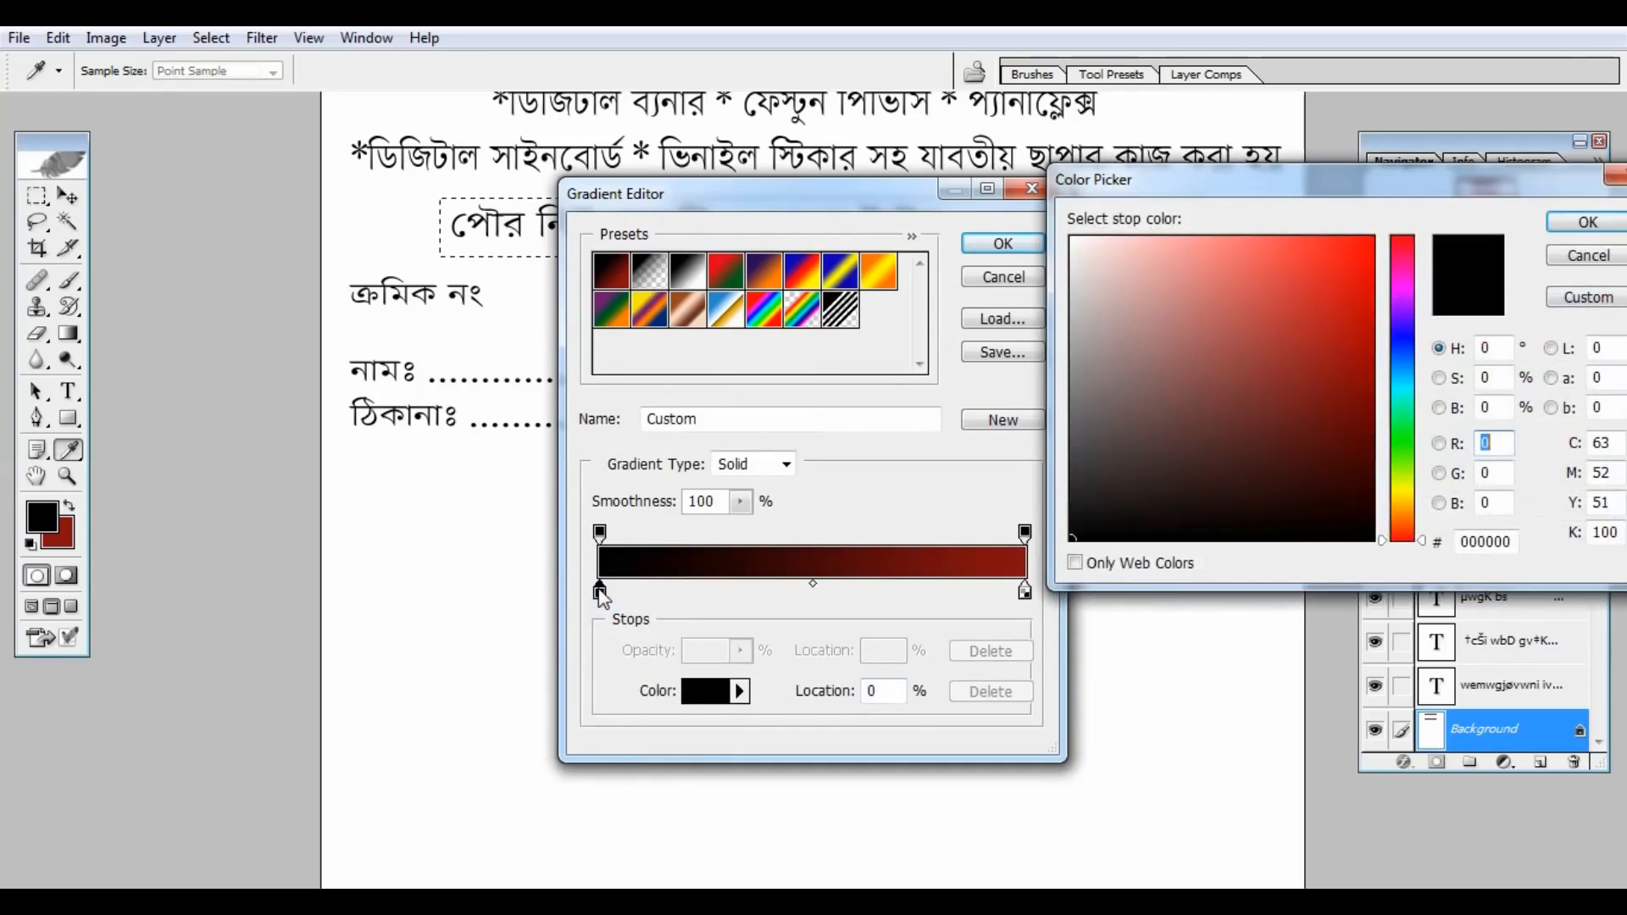
{"action": "left_click", "coordinate": [1403, 344]}
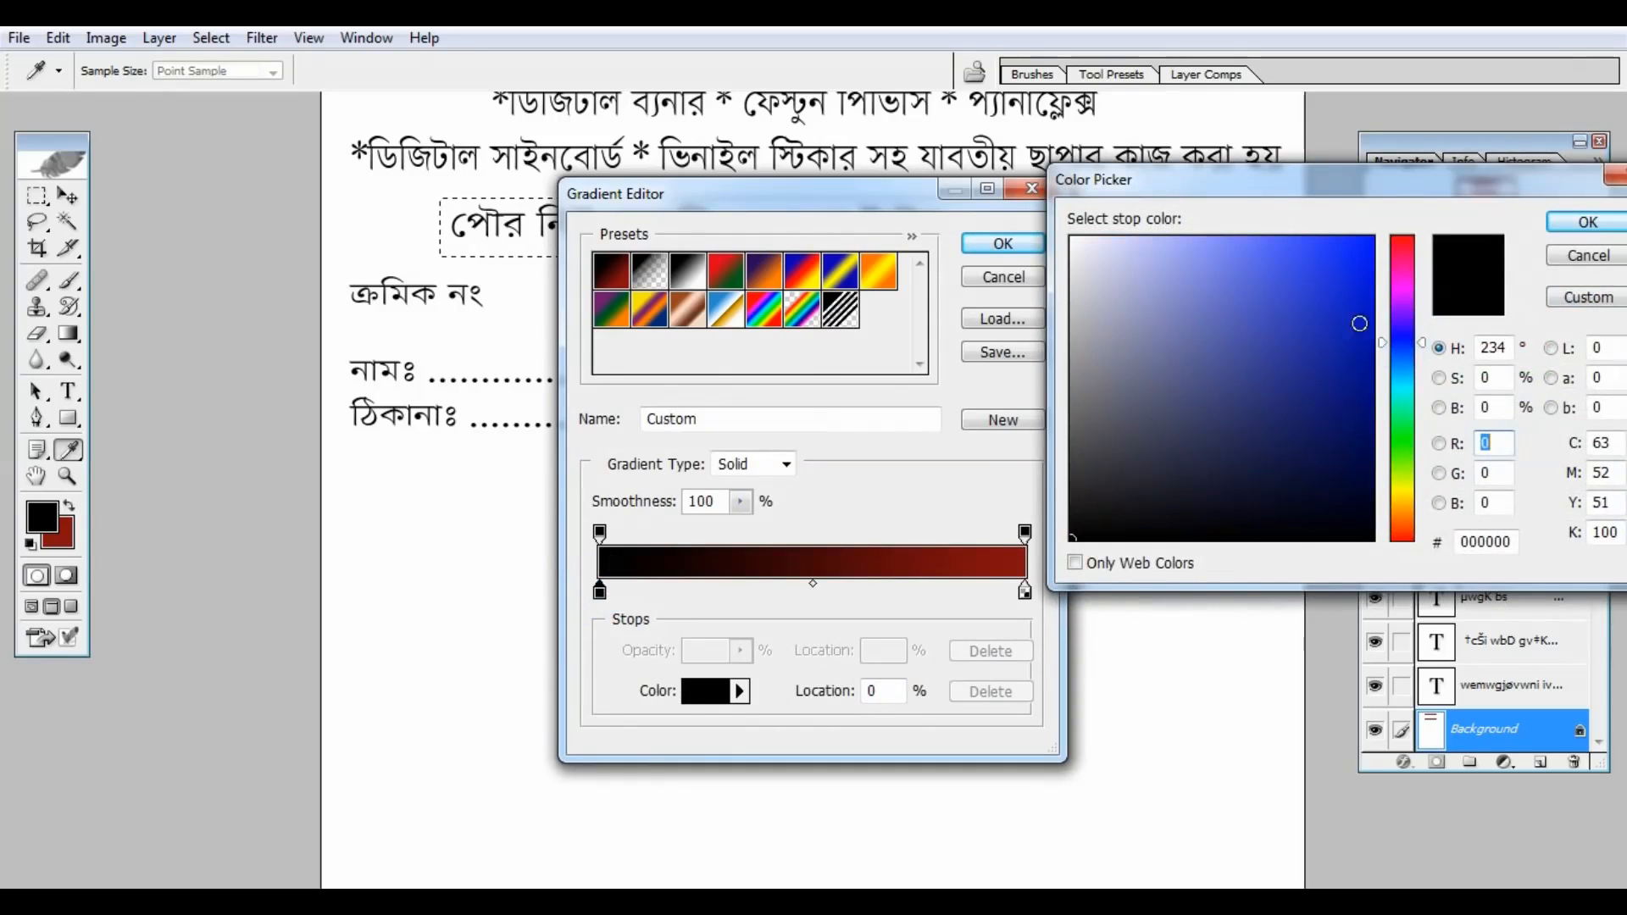
{"action": "left_click", "coordinate": [1338, 306]}
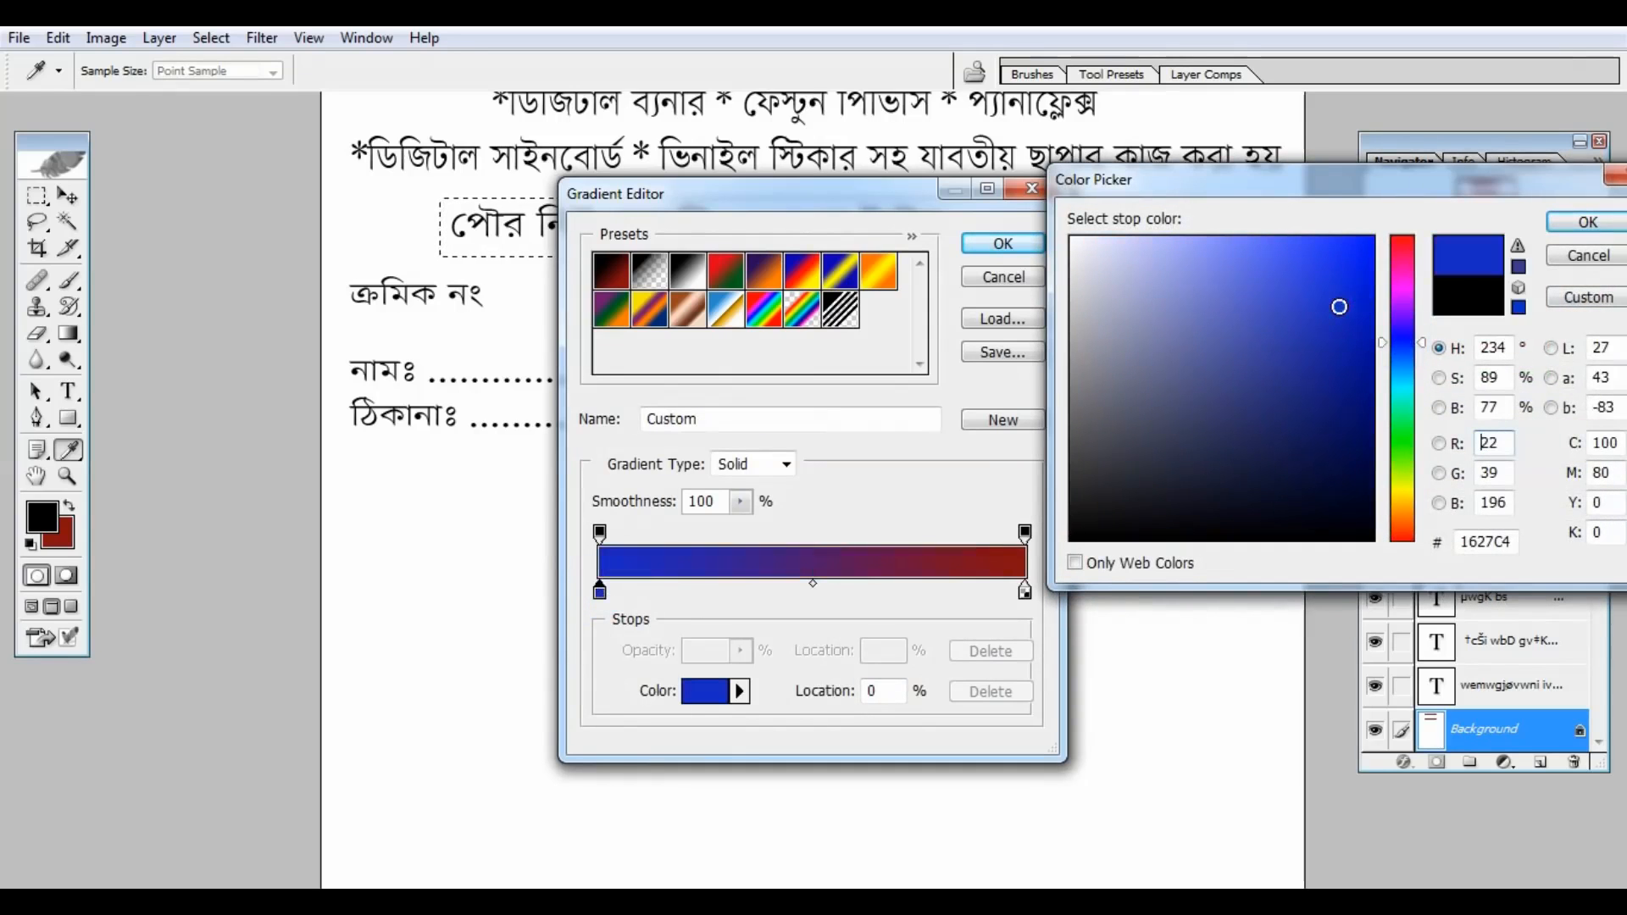
{"action": "left_click", "coordinate": [1568, 225]}
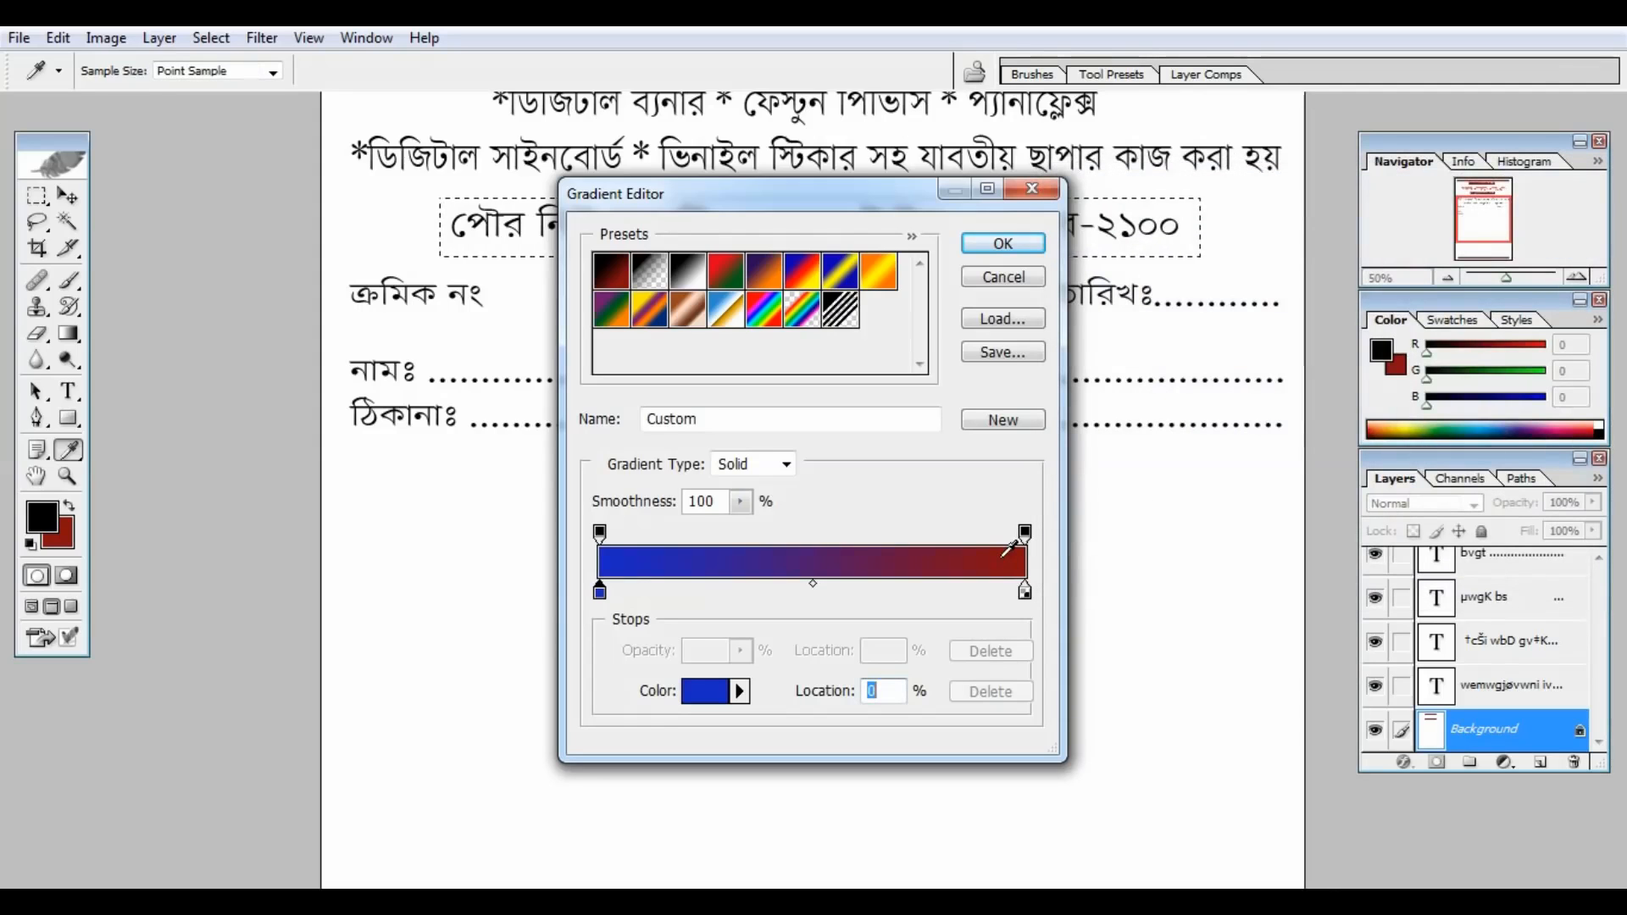
{"action": "left_click", "coordinate": [1023, 247]}
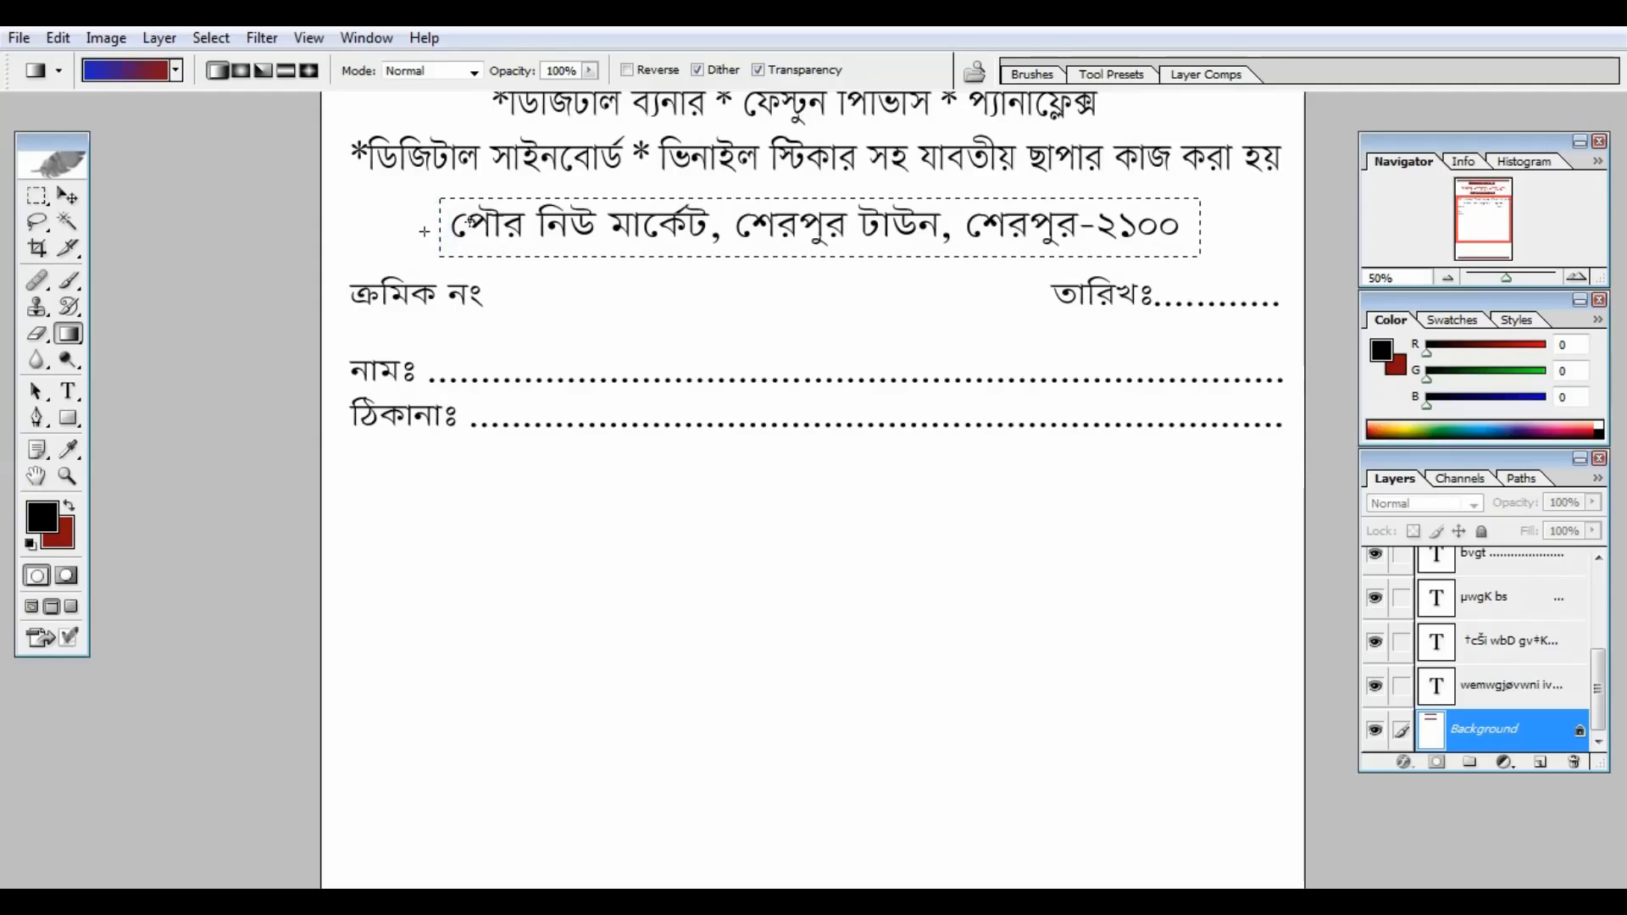
Step: Fill the address banner selection with the blue-to-red gradient, then deselect
{"action": "left_click_drag", "start_coordinate": [423, 231], "coordinate": [508, 227]}
{"action": "left_click_drag", "start_coordinate": [683, 228], "coordinate": [683, 229]}
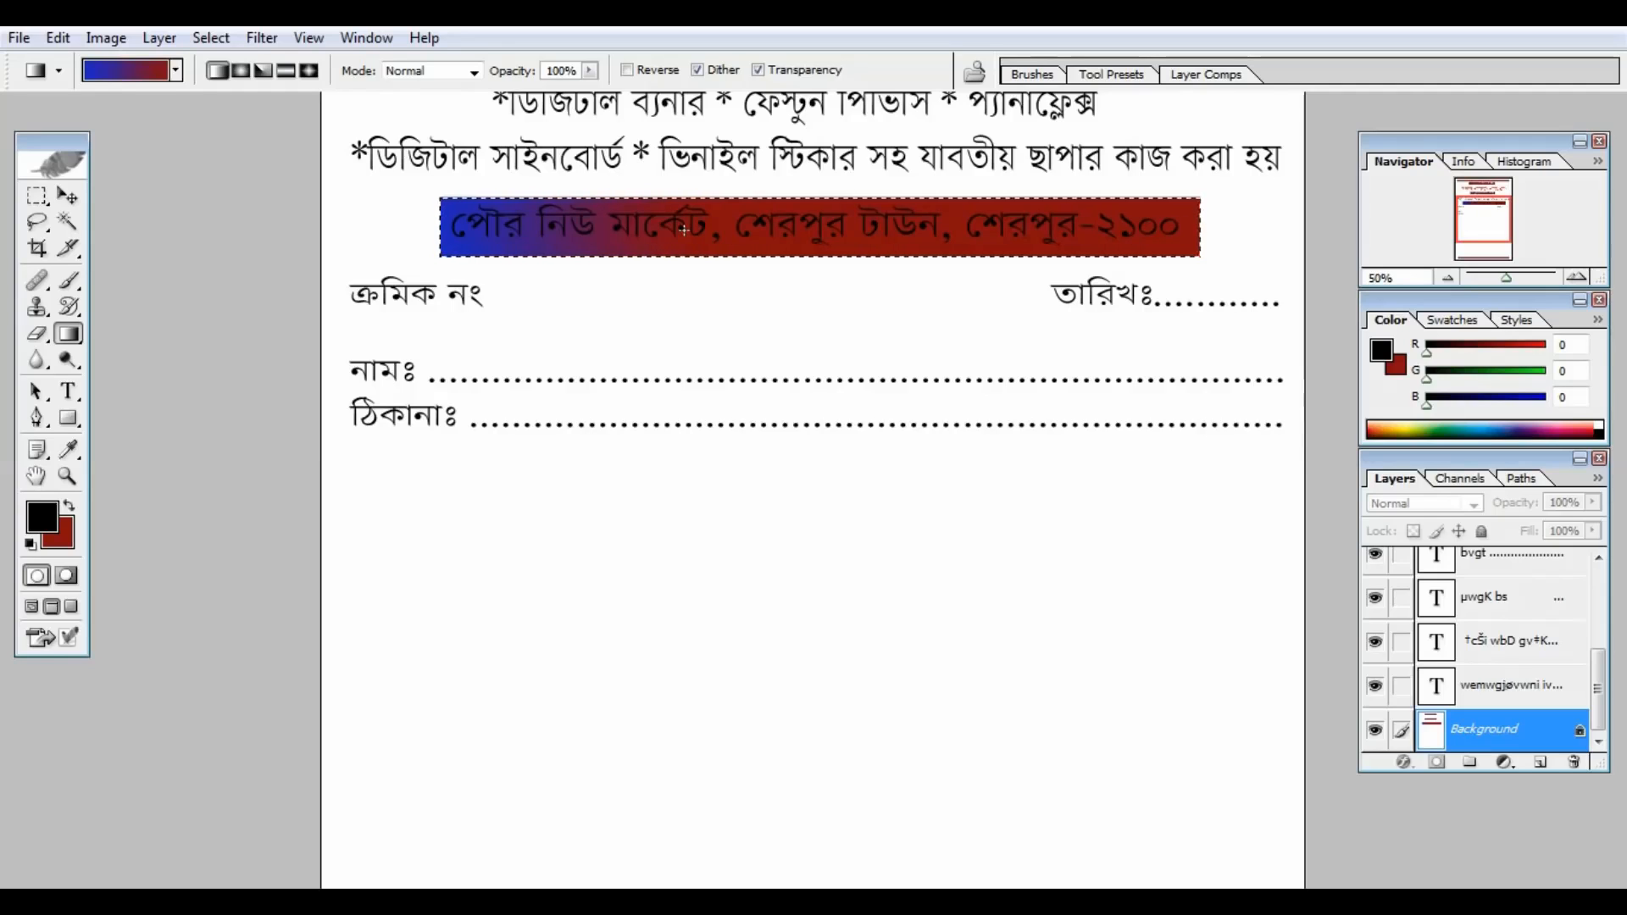
{"action": "key", "text": "ctrl+z"}
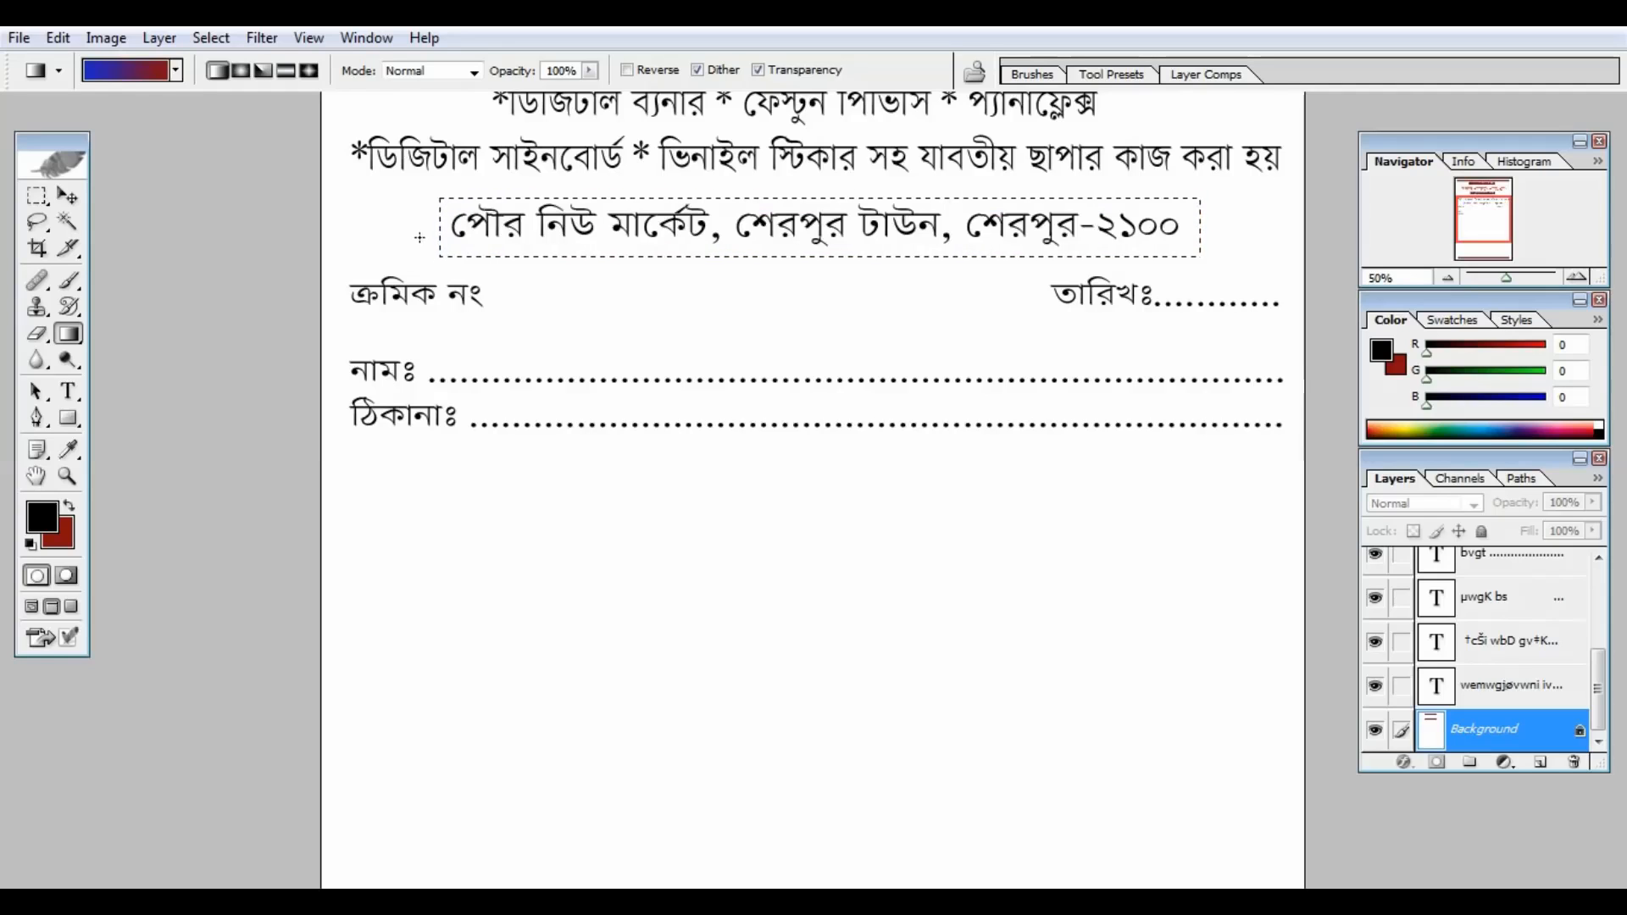
{"action": "left_click_drag", "start_coordinate": [418, 233], "coordinate": [859, 227]}
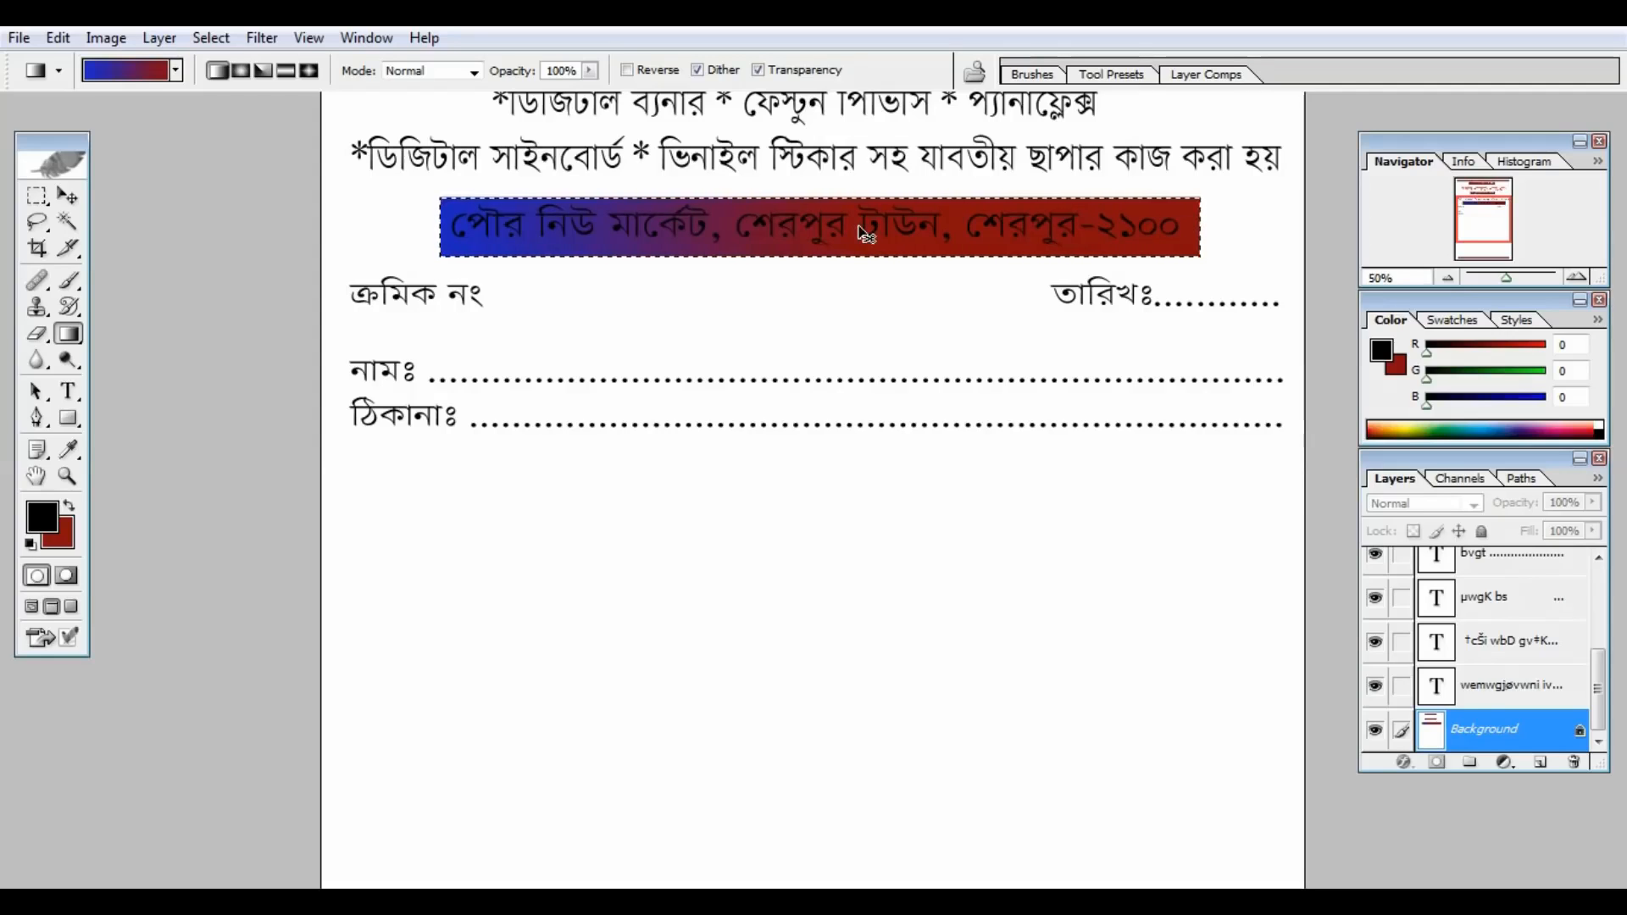
{"action": "key", "text": "ctrl+d"}
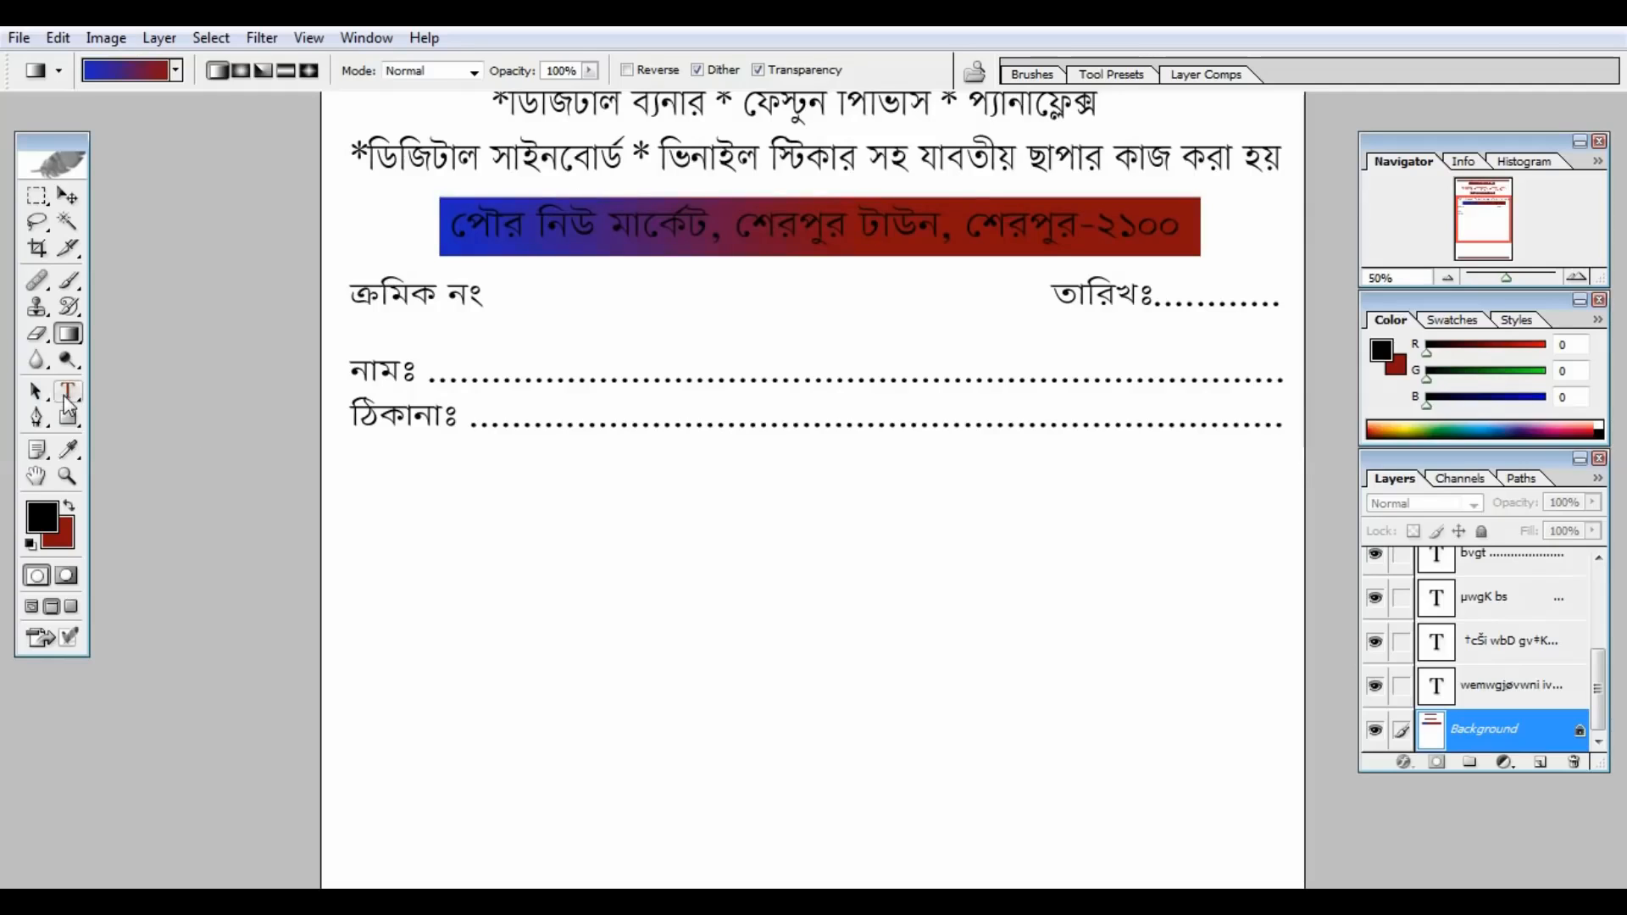
Step: Recolour the address banner text pale pinkish white F0DFDF
{"action": "left_click", "coordinate": [68, 395]}
{"action": "left_click", "coordinate": [868, 230]}
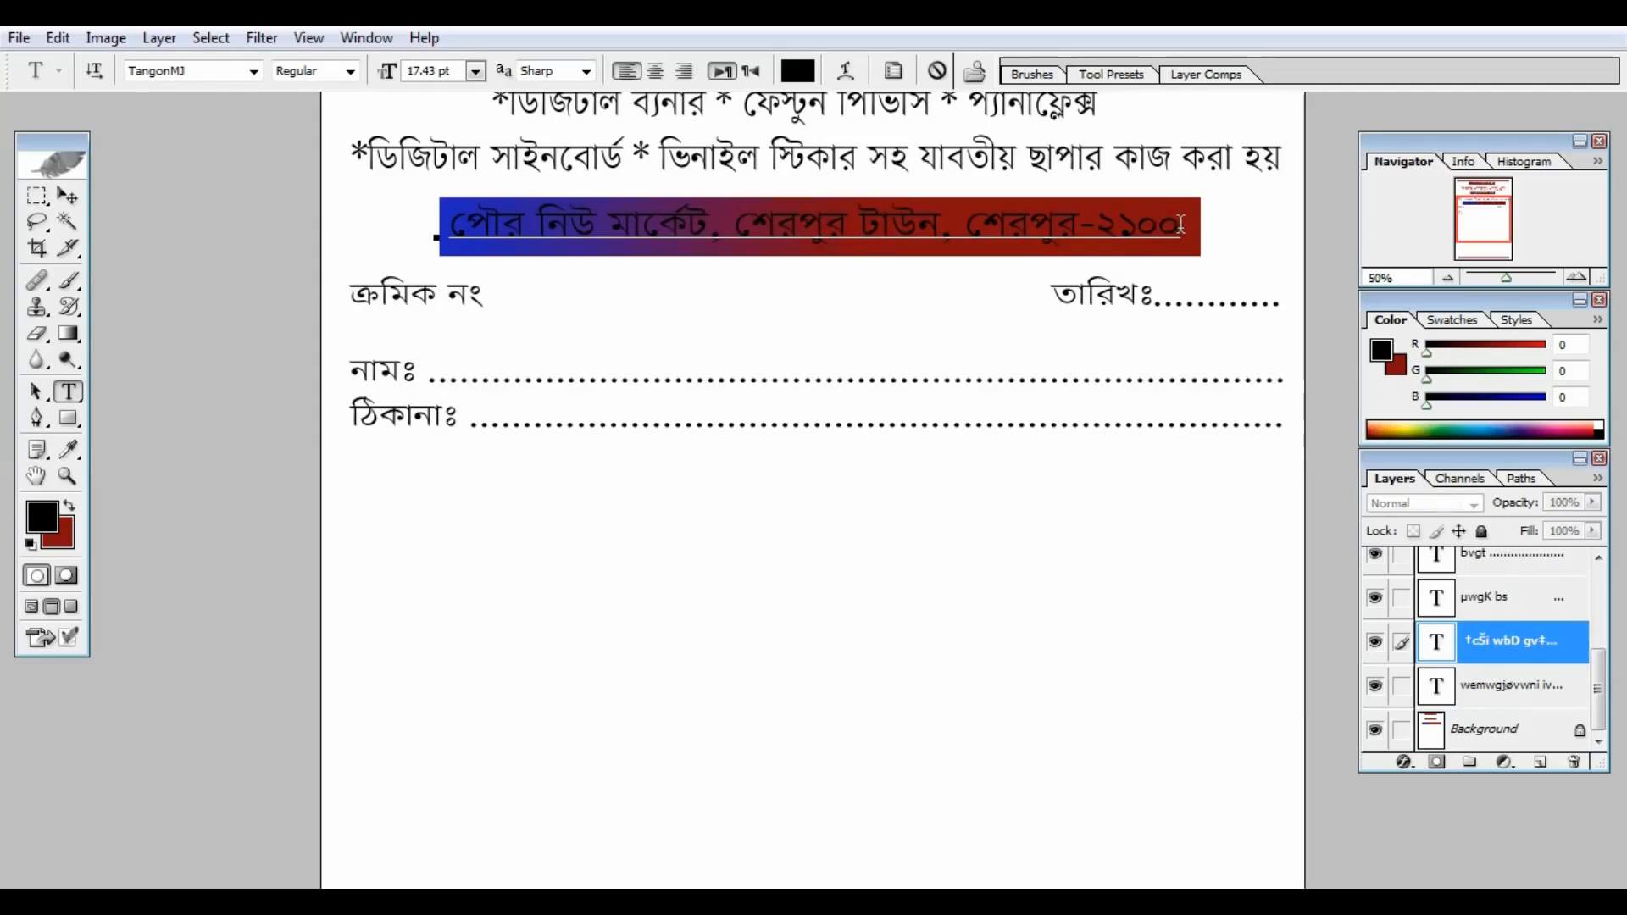
{"action": "left_click_drag", "start_coordinate": [1180, 225], "coordinate": [412, 250]}
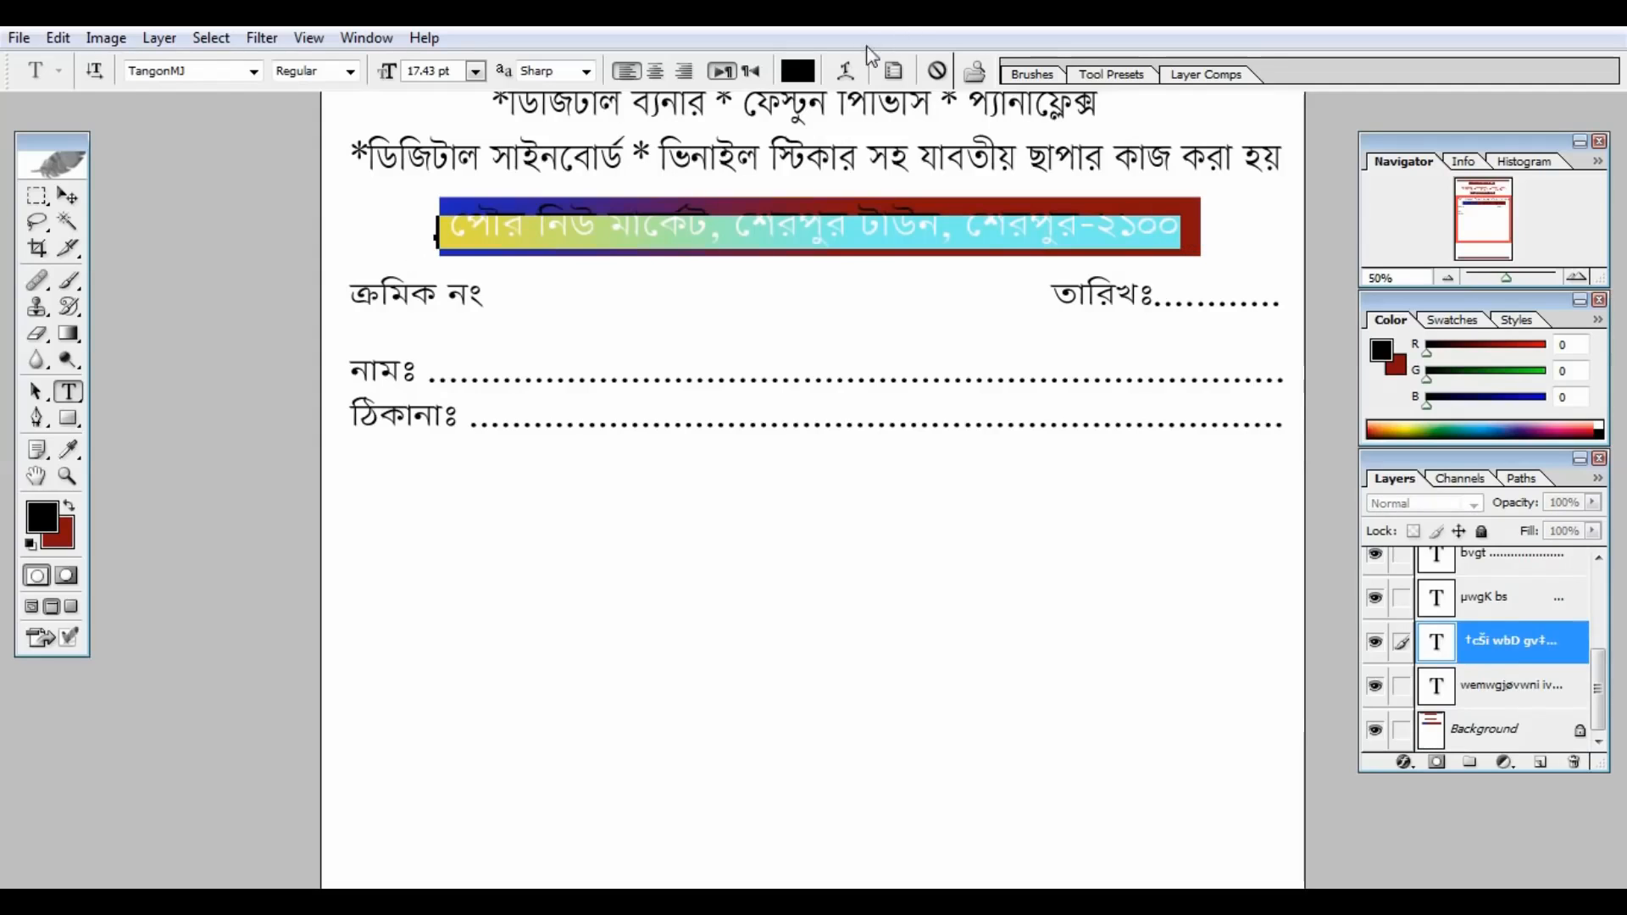
{"action": "left_click", "coordinate": [801, 72]}
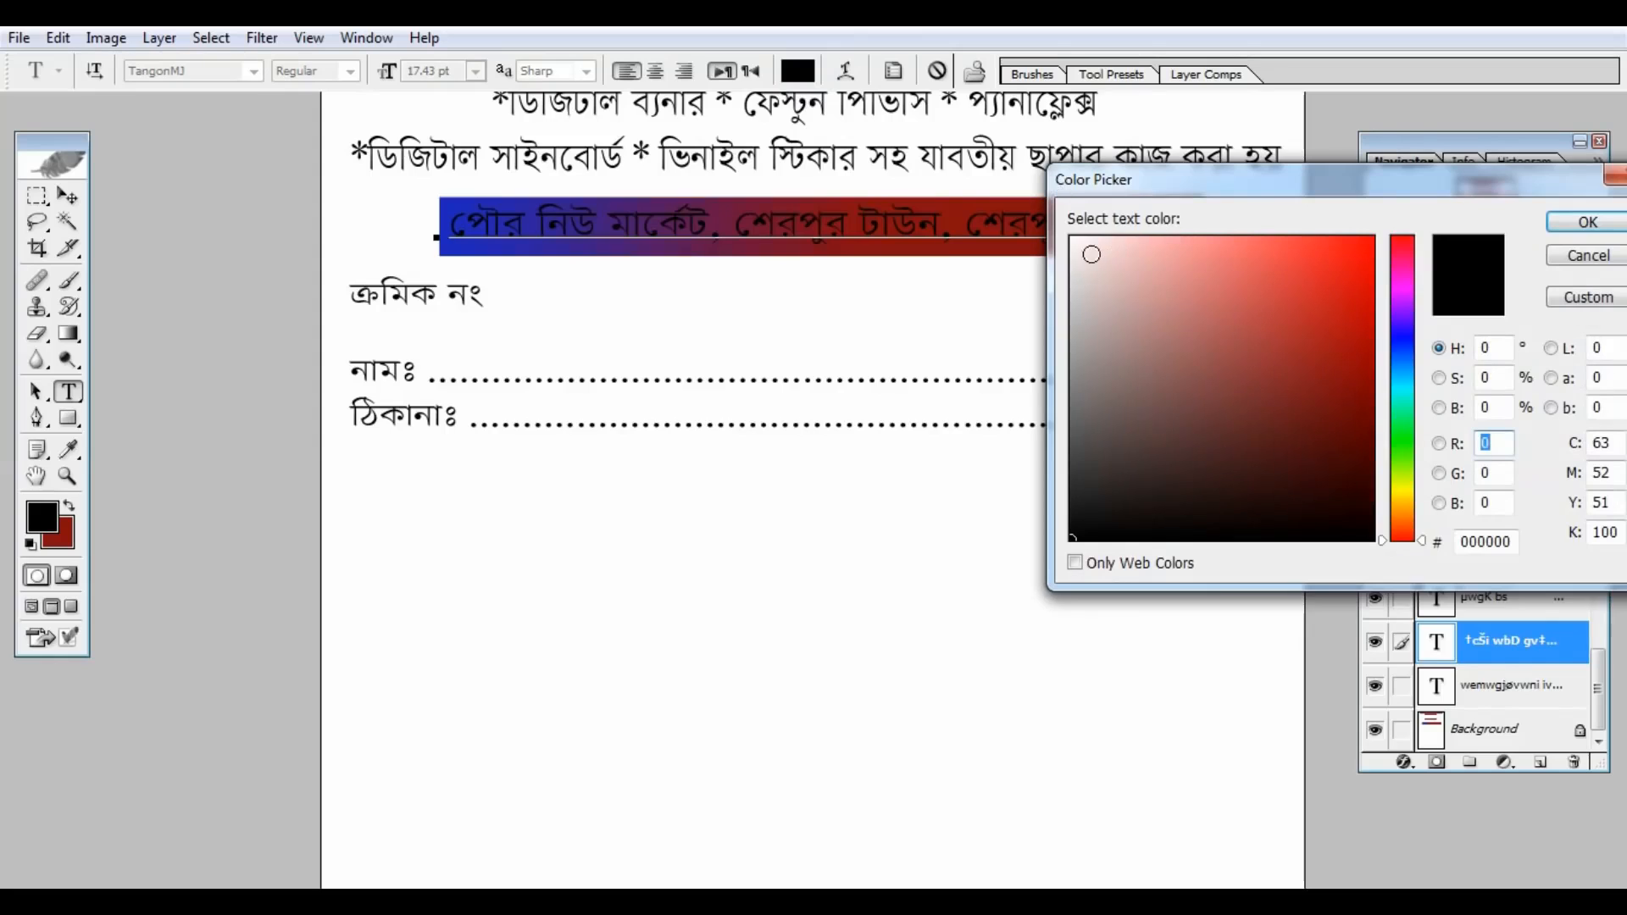
{"action": "left_click", "coordinate": [1091, 255]}
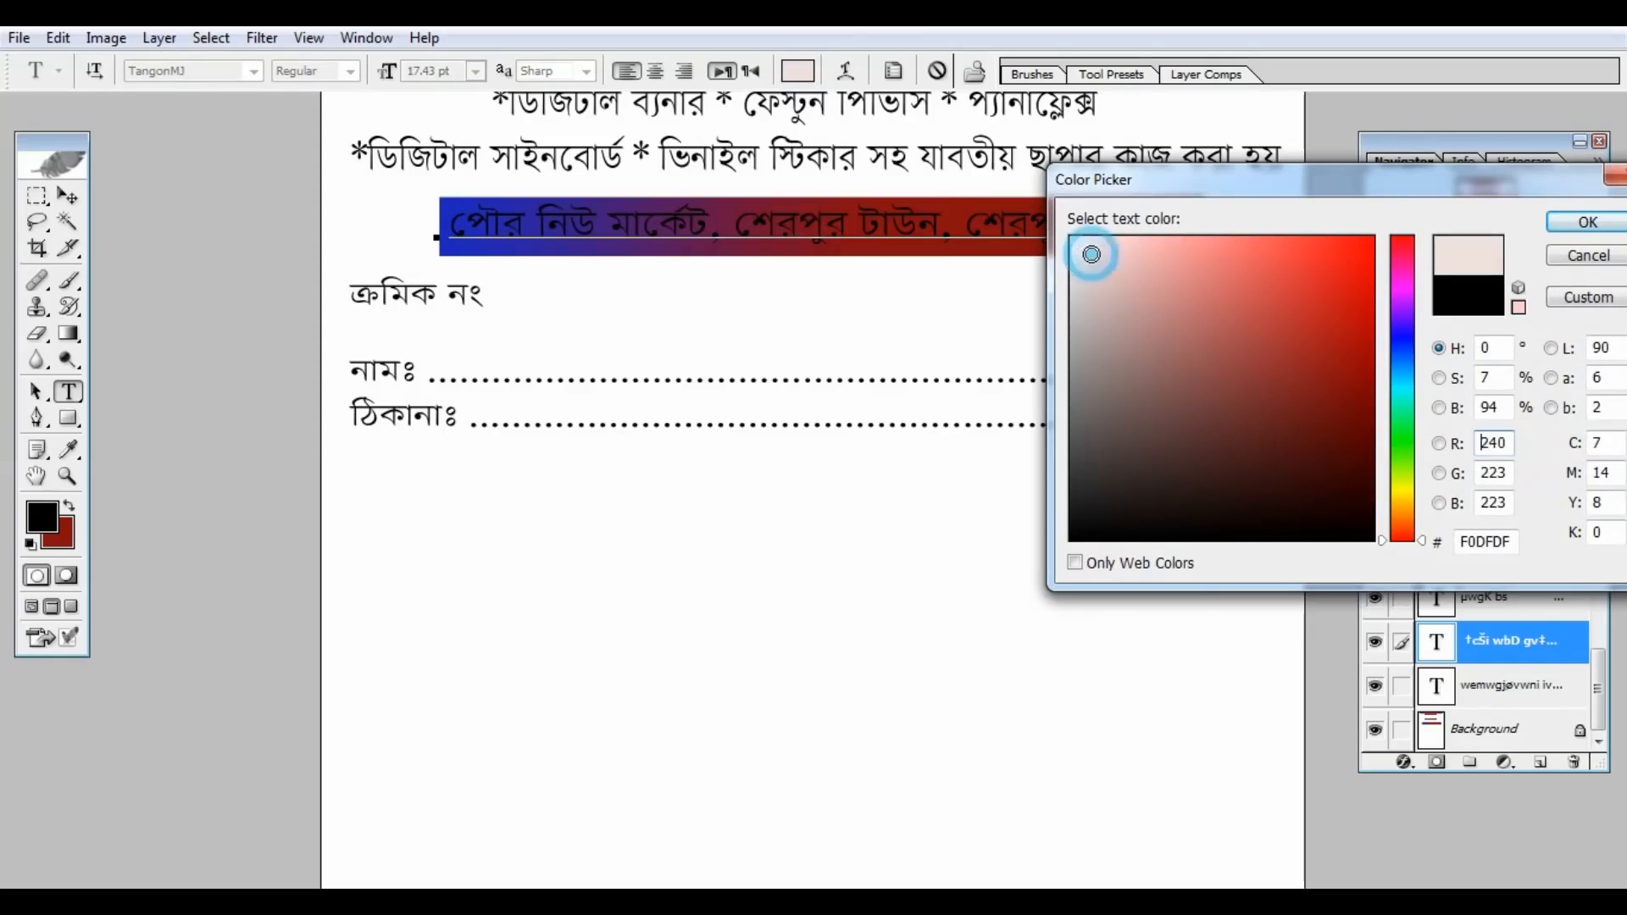
{"action": "left_click", "coordinate": [1581, 222]}
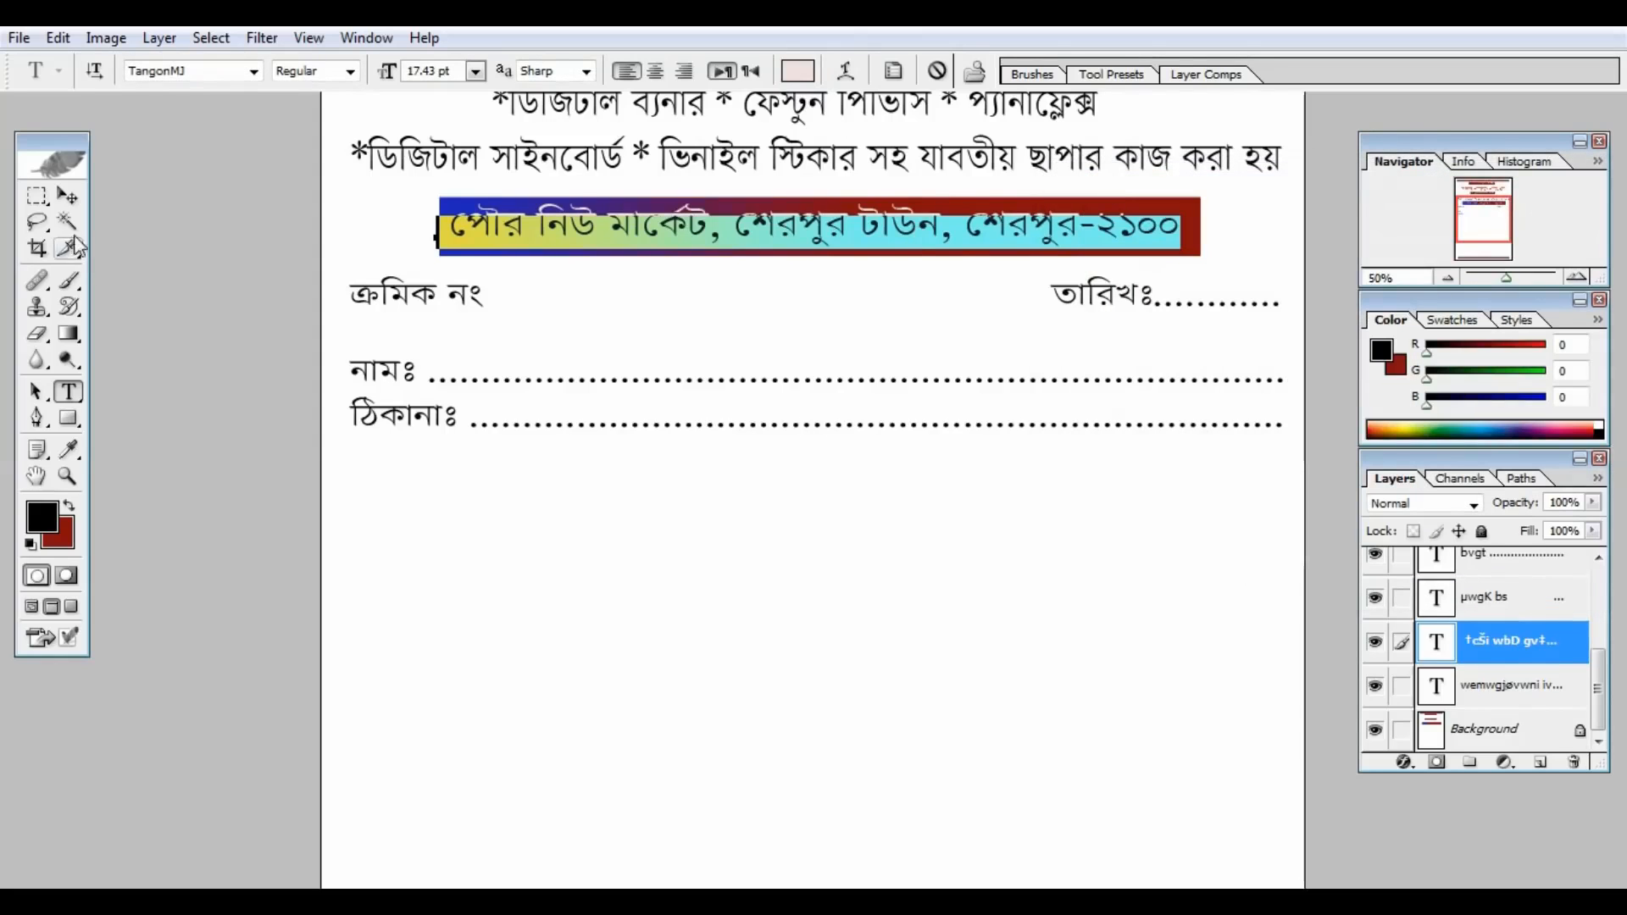
{"action": "left_click", "coordinate": [68, 197]}
{"action": "key", "text": "ctrl+minus"}
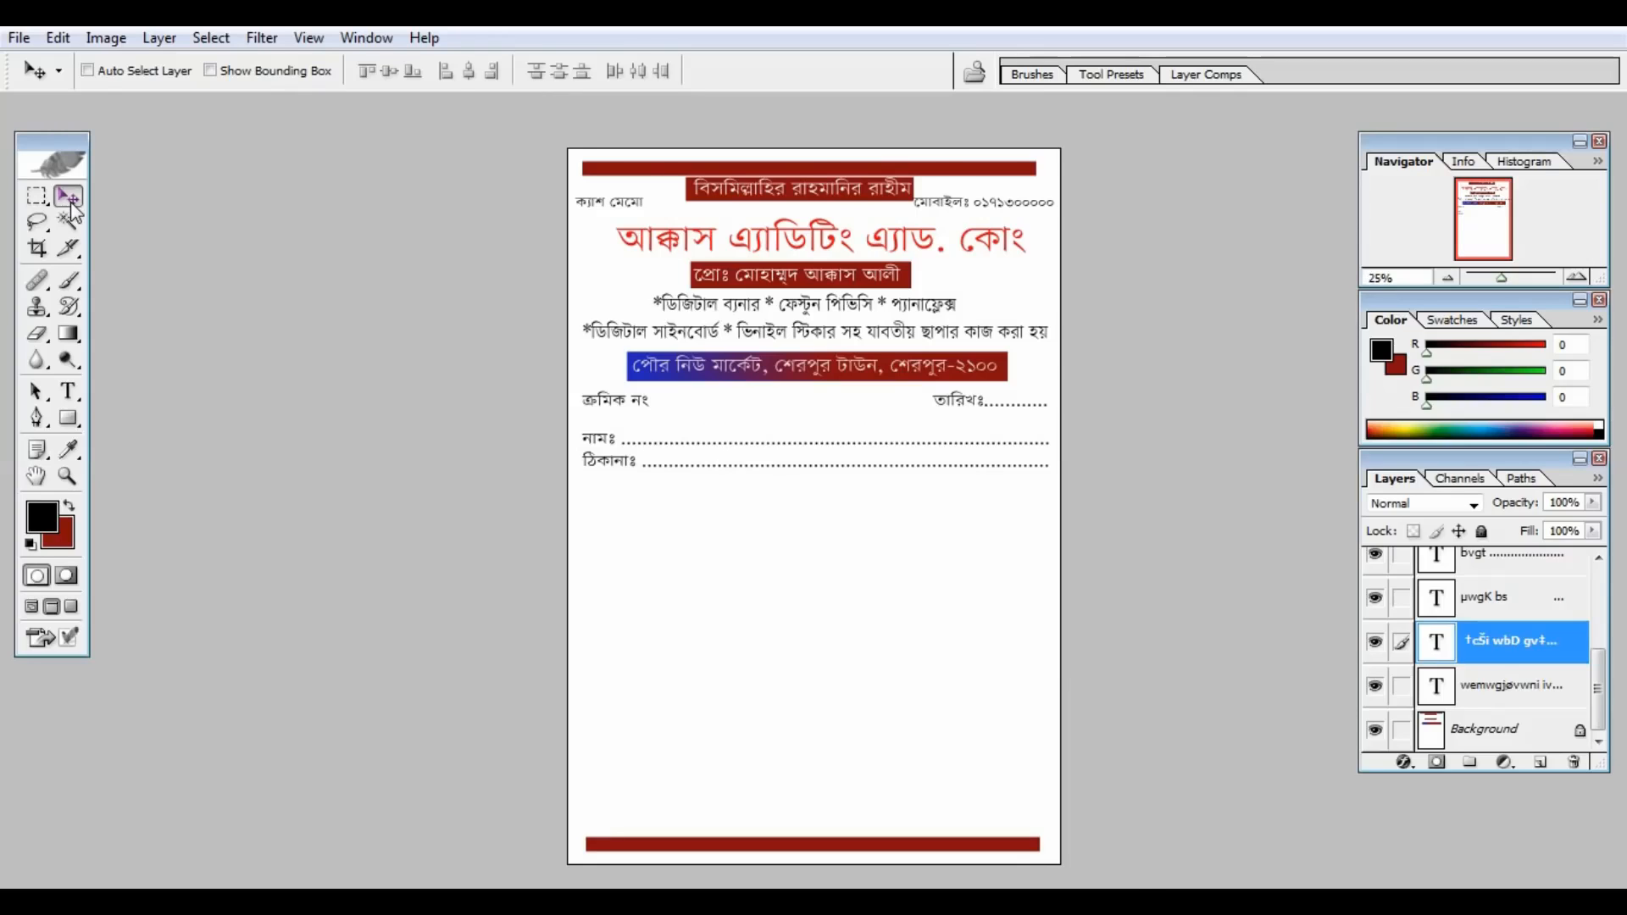
{"action": "key", "text": "ctrl+plus"}
{"action": "key", "text": "ctrl+plus"}
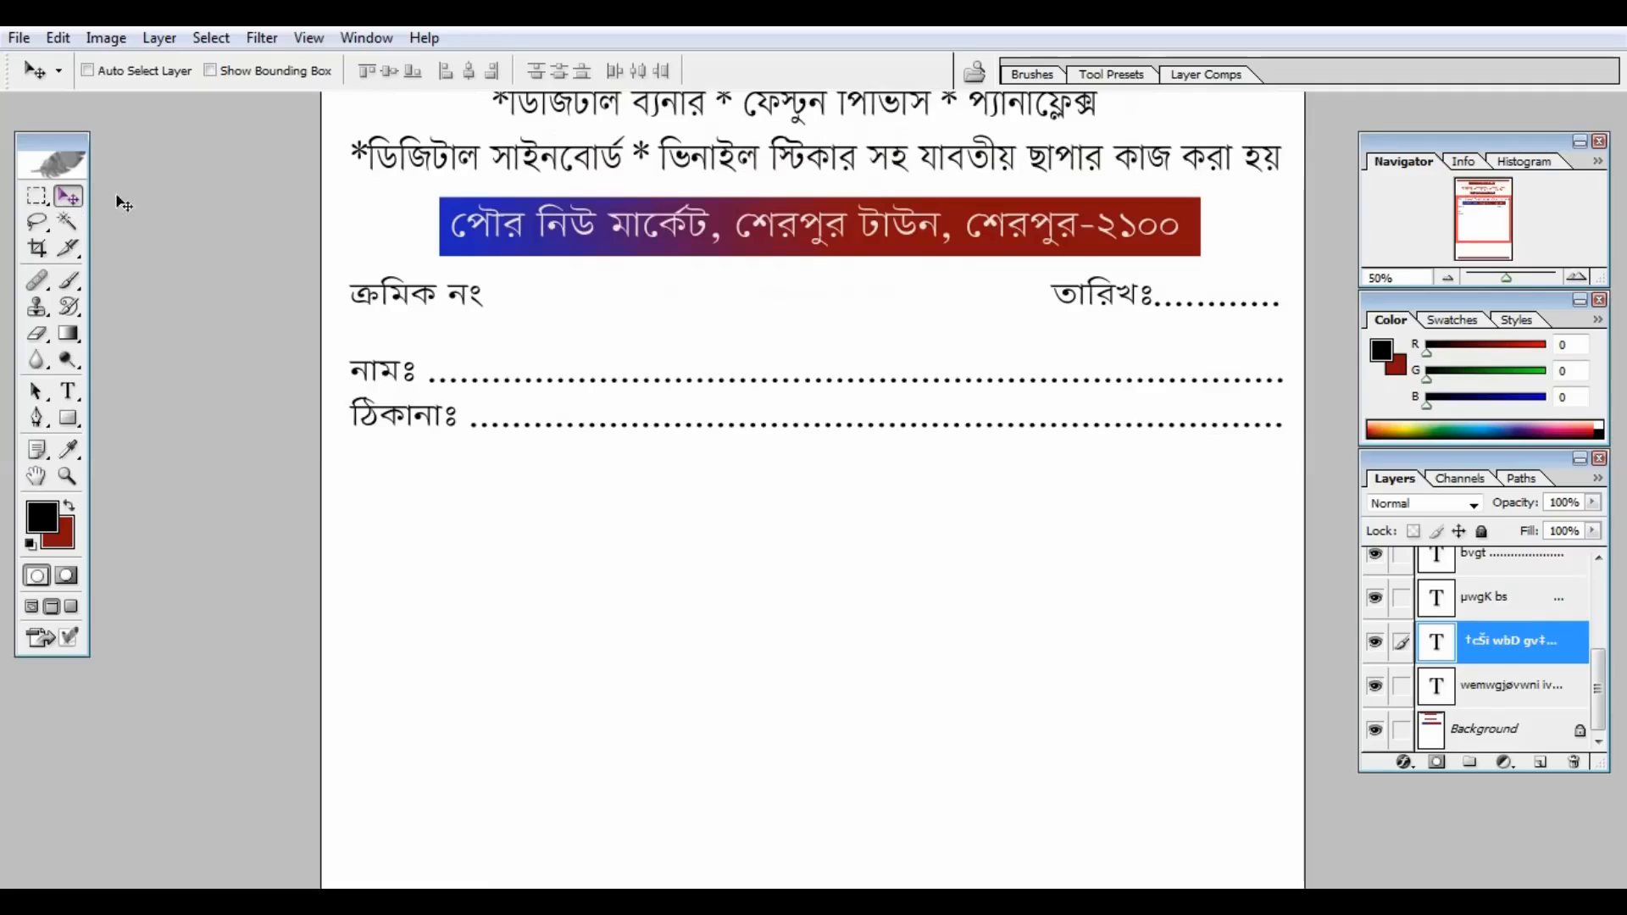
{"action": "left_click_drag", "start_coordinate": [581, 466], "coordinate": [515, 169]}
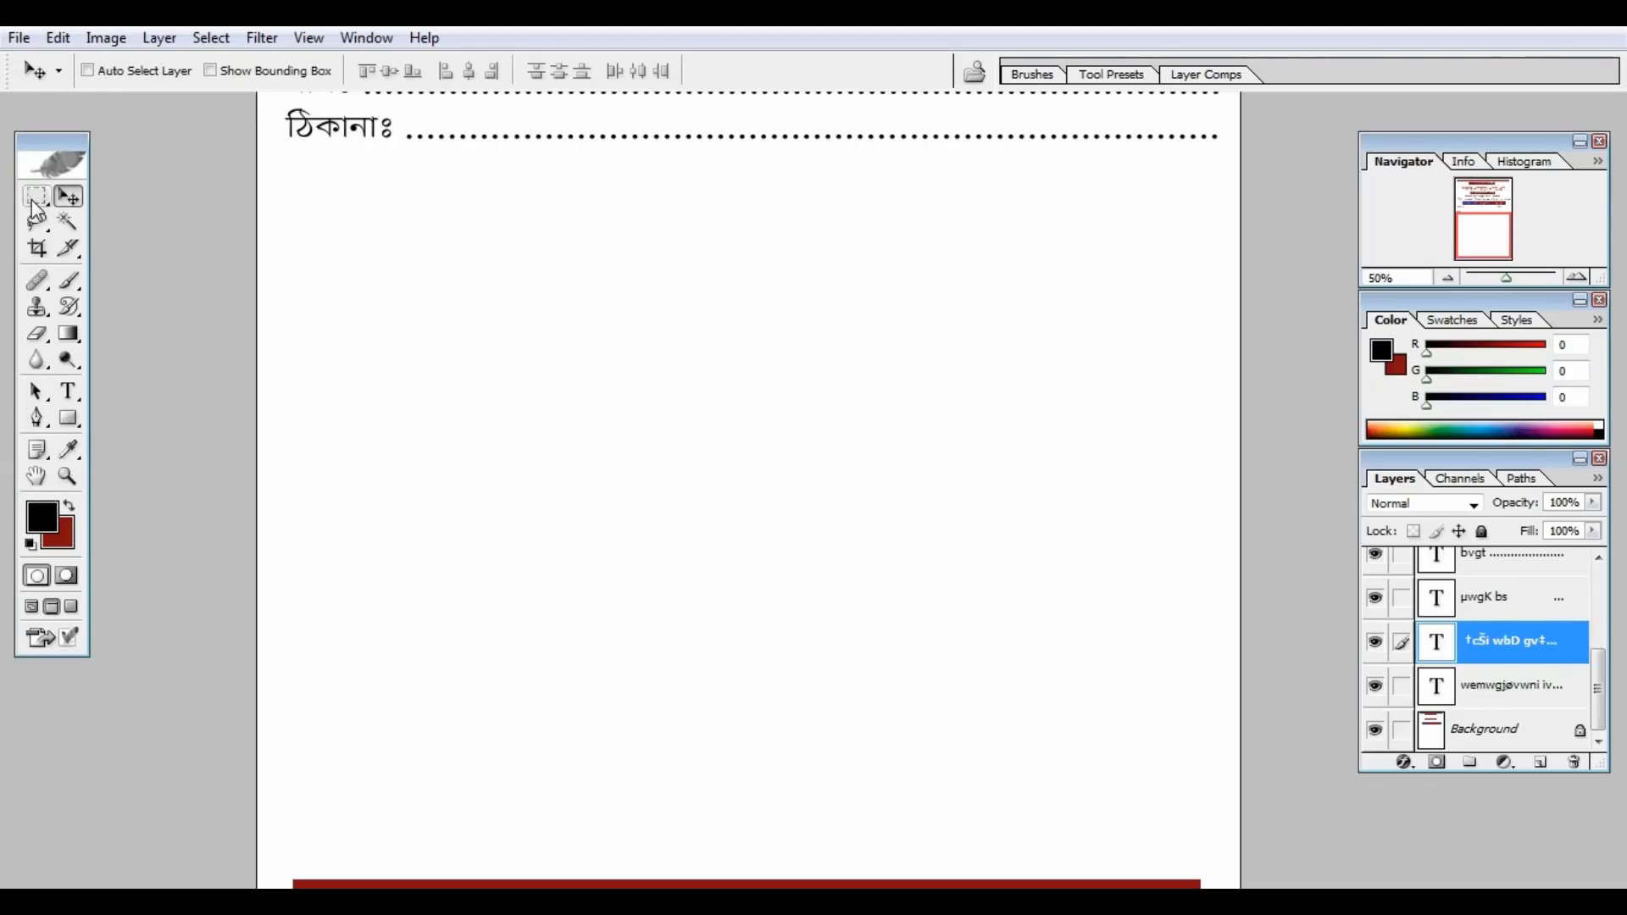
Step: Select a large rectangle below the address line to hold the item table
{"action": "left_click", "coordinate": [34, 197]}
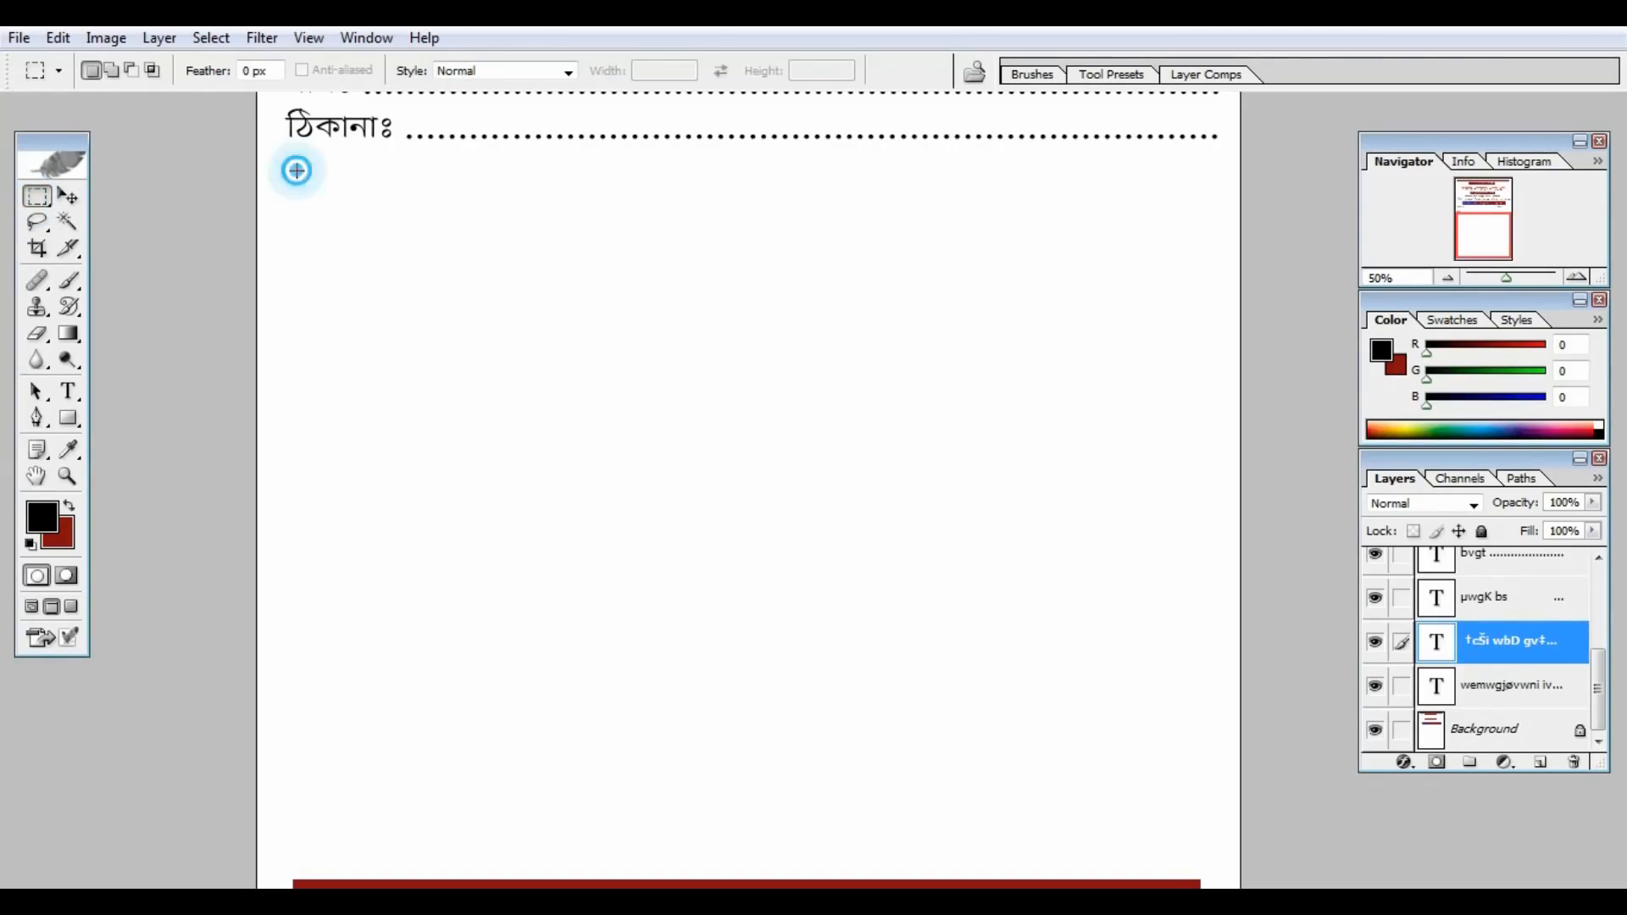
{"action": "left_click_drag", "start_coordinate": [1100, 761], "coordinate": [1201, 772]}
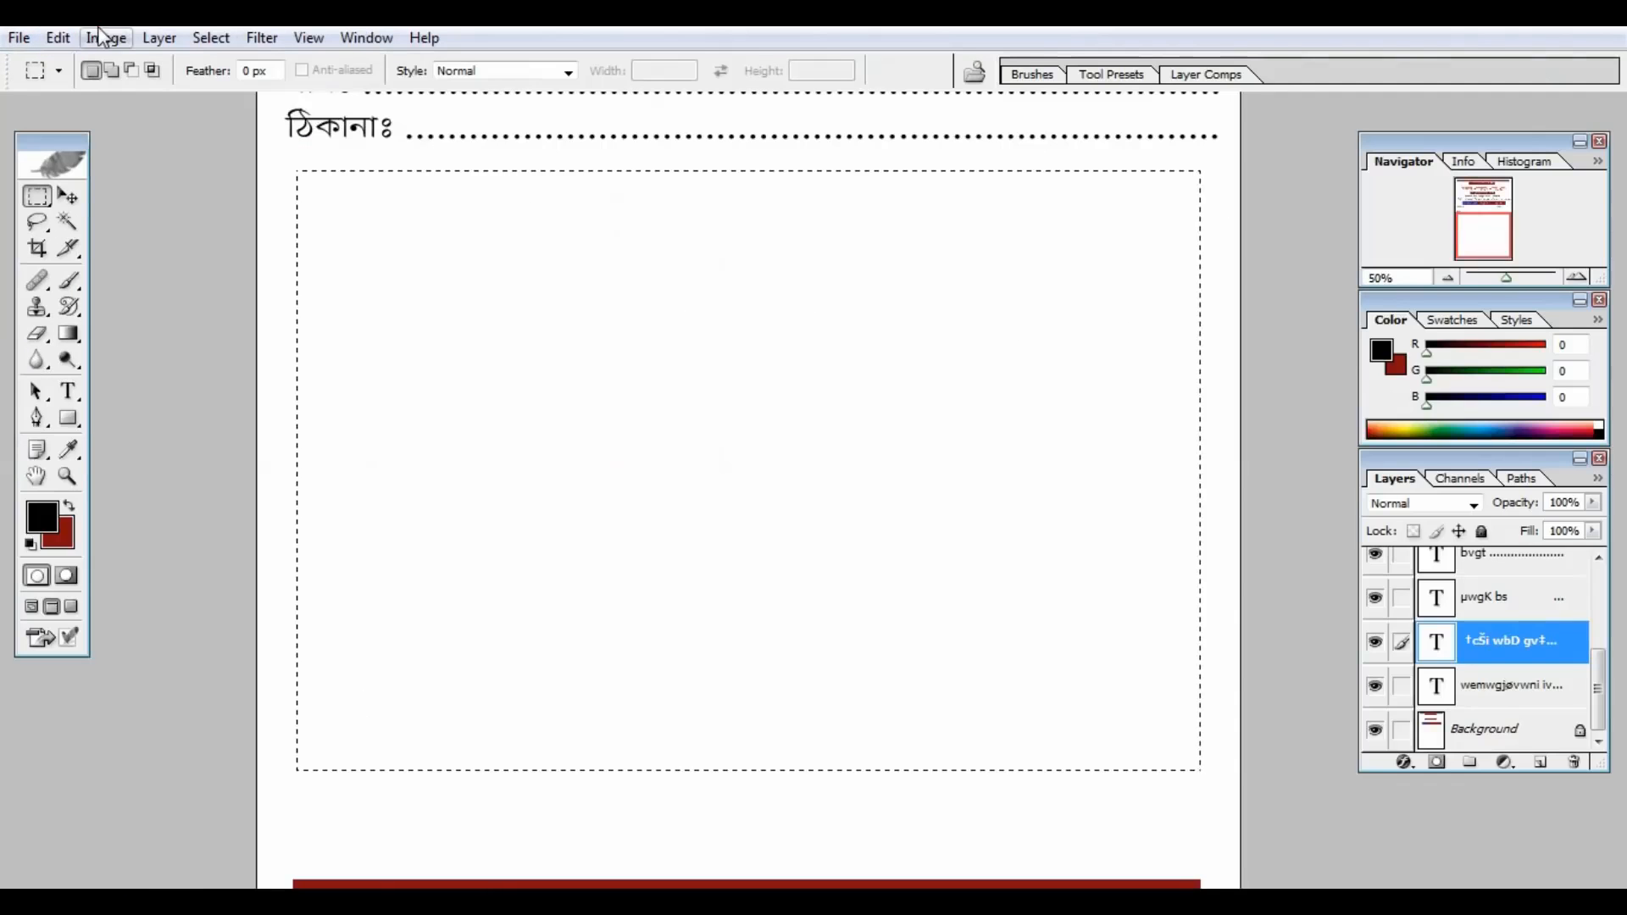
{"action": "left_click", "coordinate": [57, 37]}
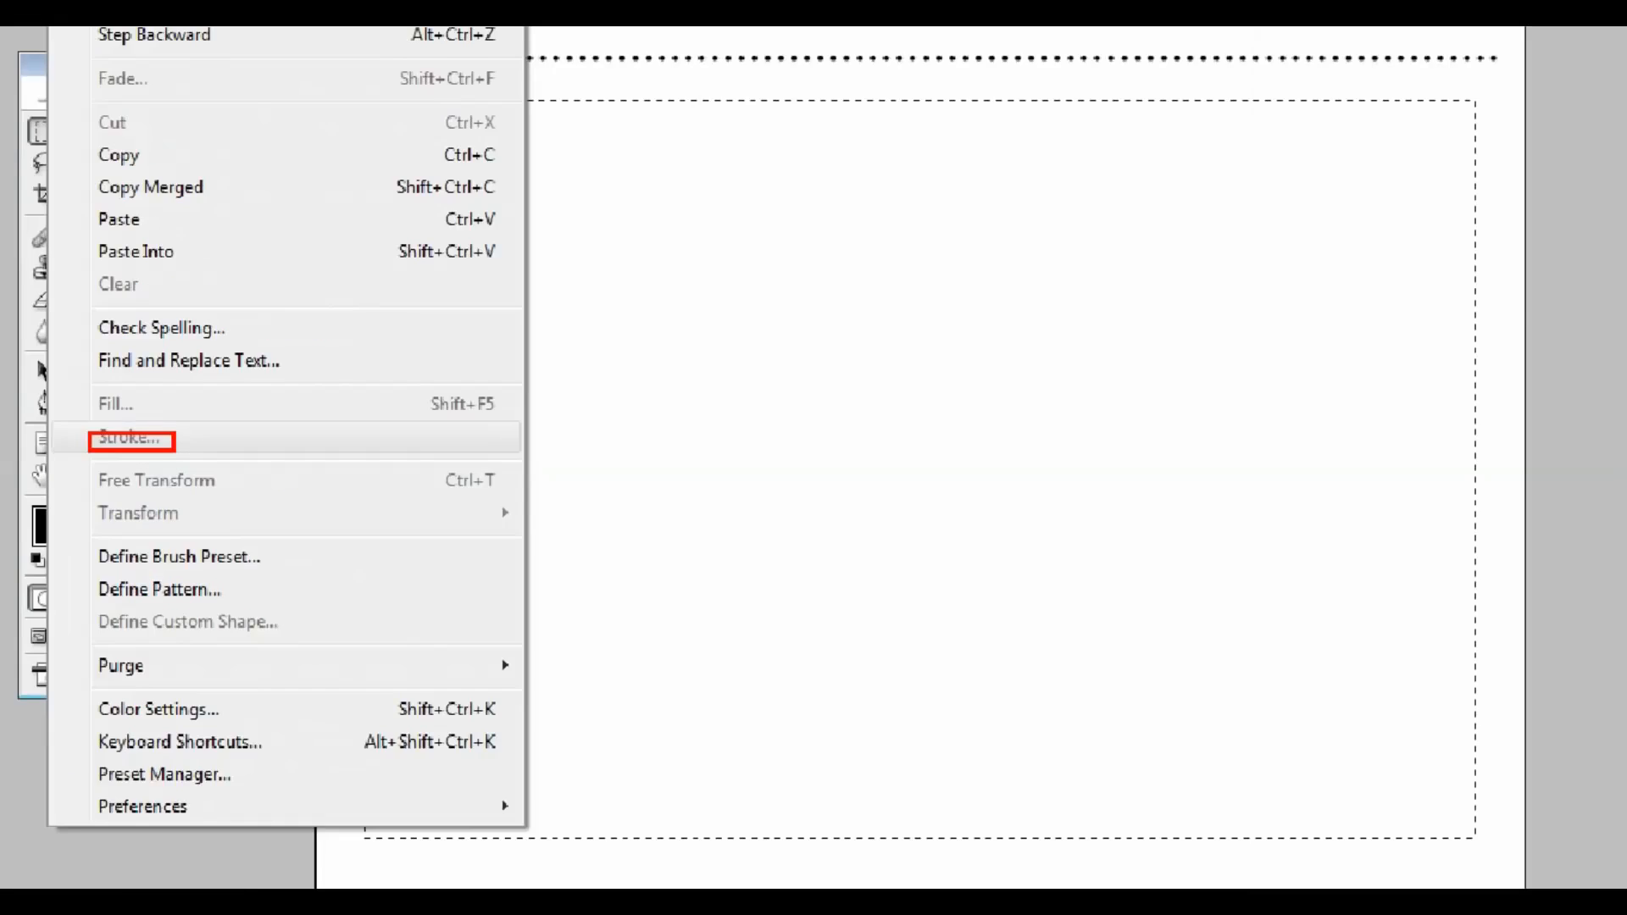
{"action": "key", "text": "Escape"}
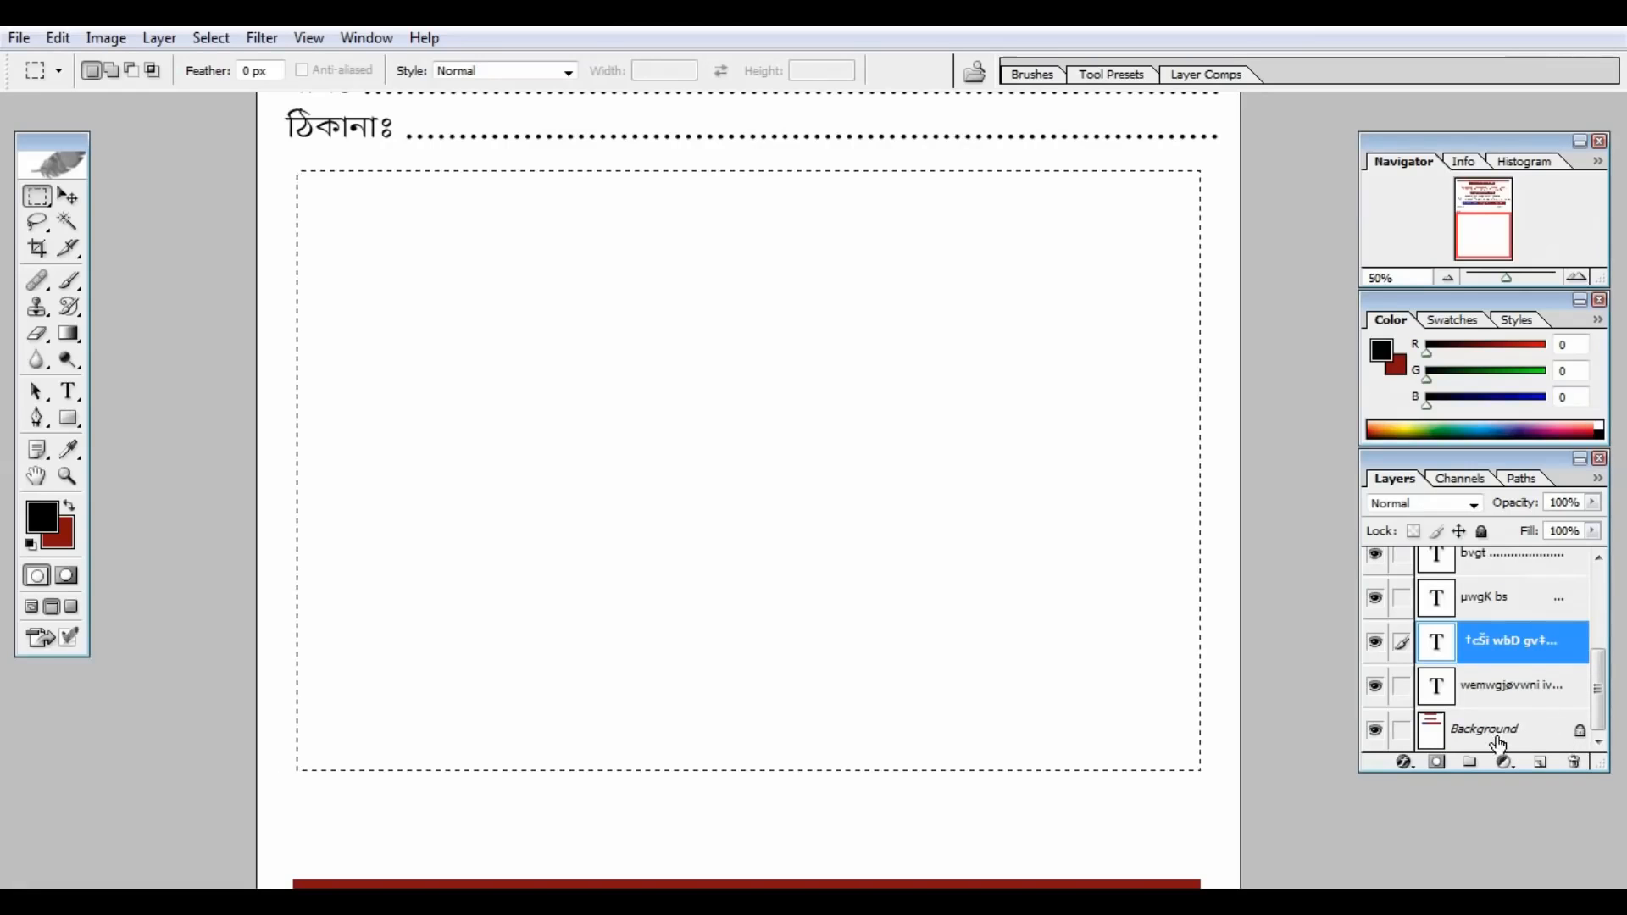
Step: Stroke the selection on the Background layer with a 5 px black inside border
{"action": "left_click", "coordinate": [1203, 699]}
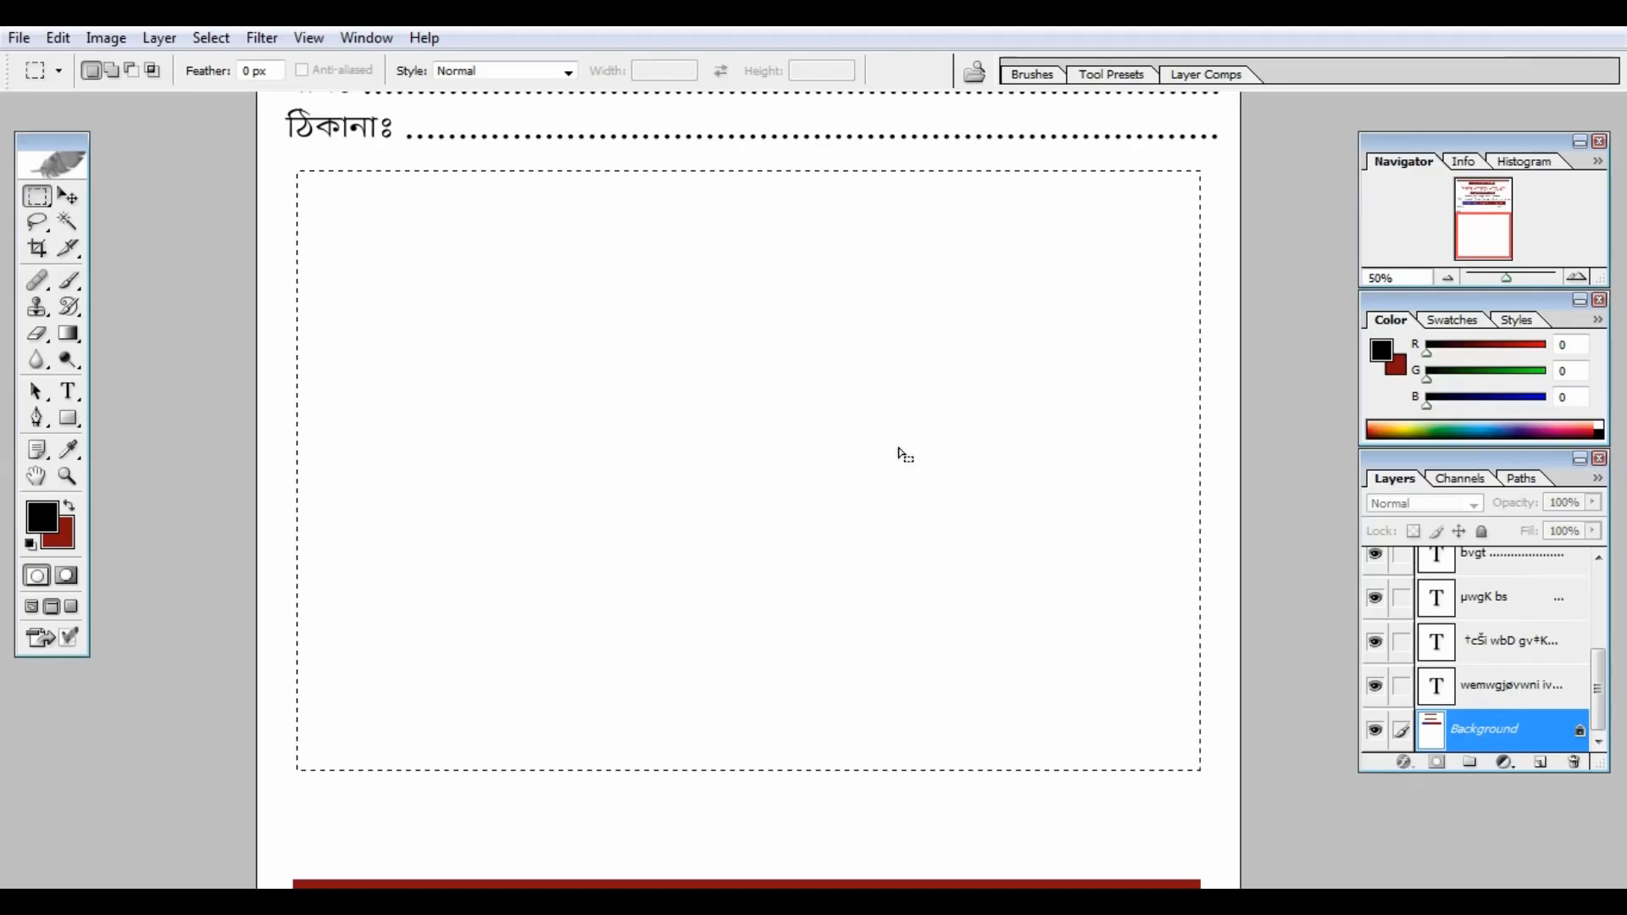
{"action": "left_click", "coordinate": [57, 38]}
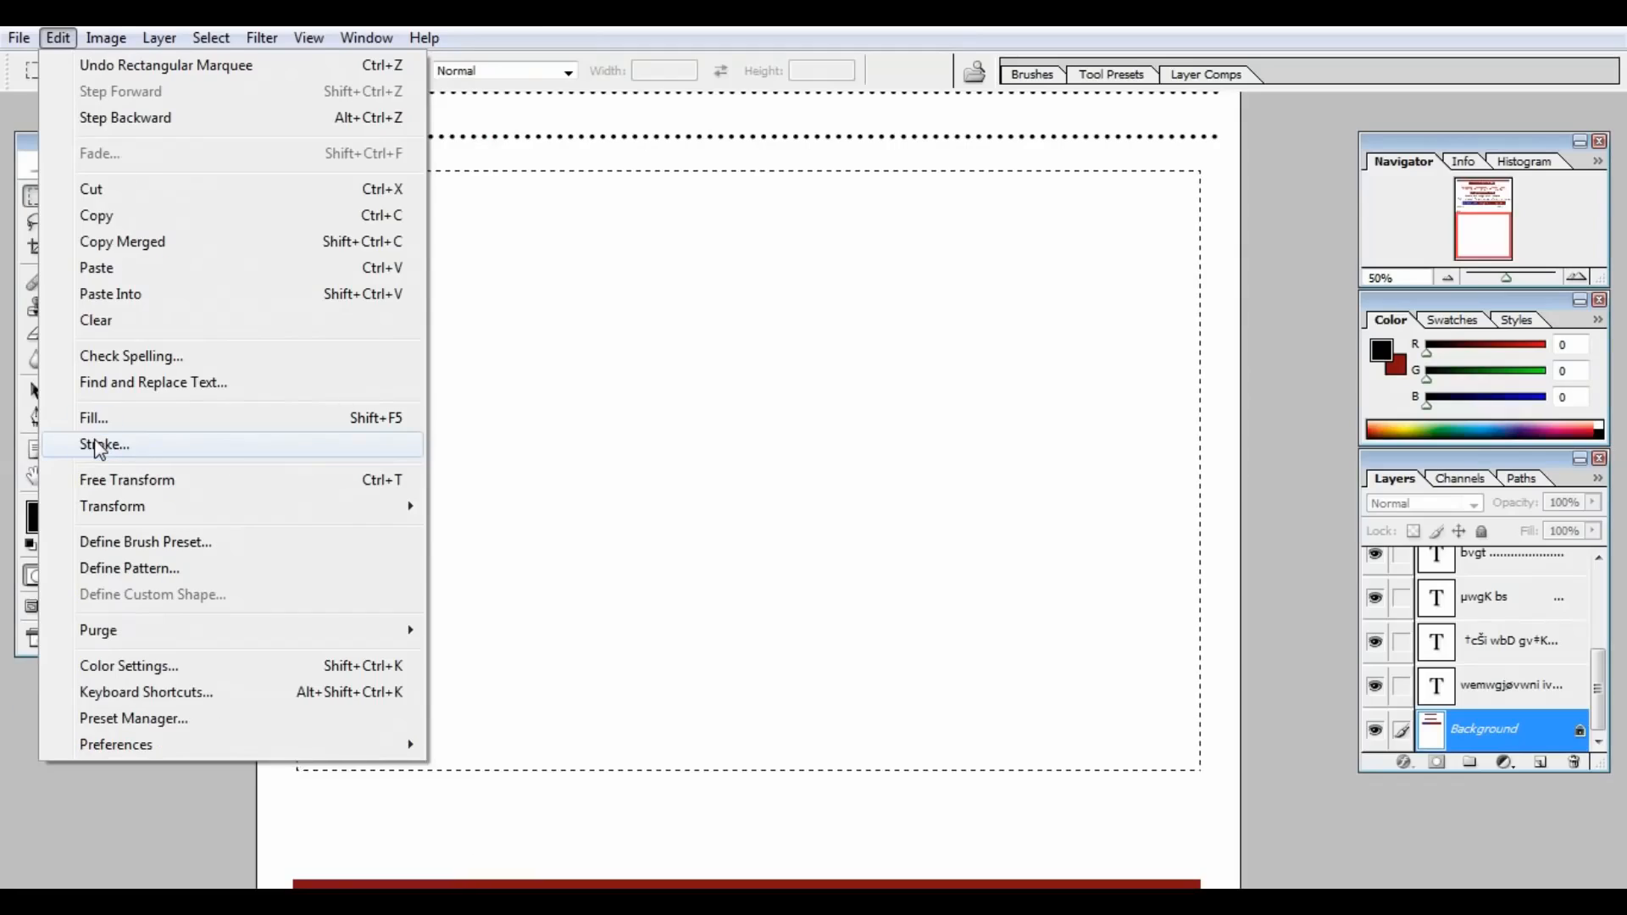
{"action": "left_click", "coordinate": [99, 447]}
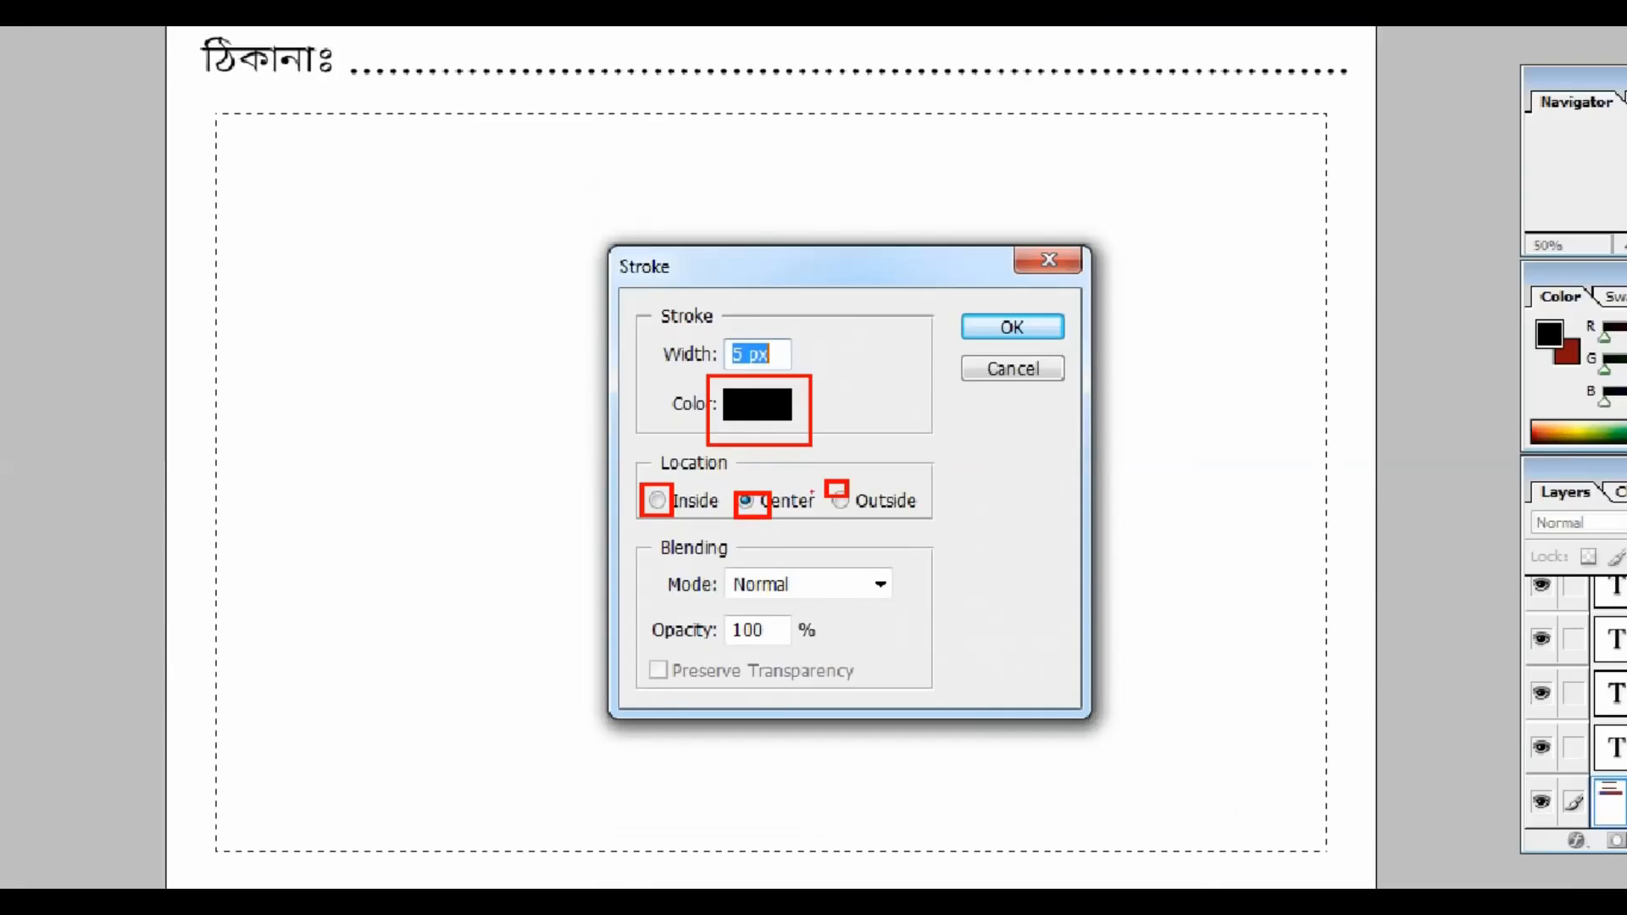
{"action": "left_click", "coordinate": [680, 505]}
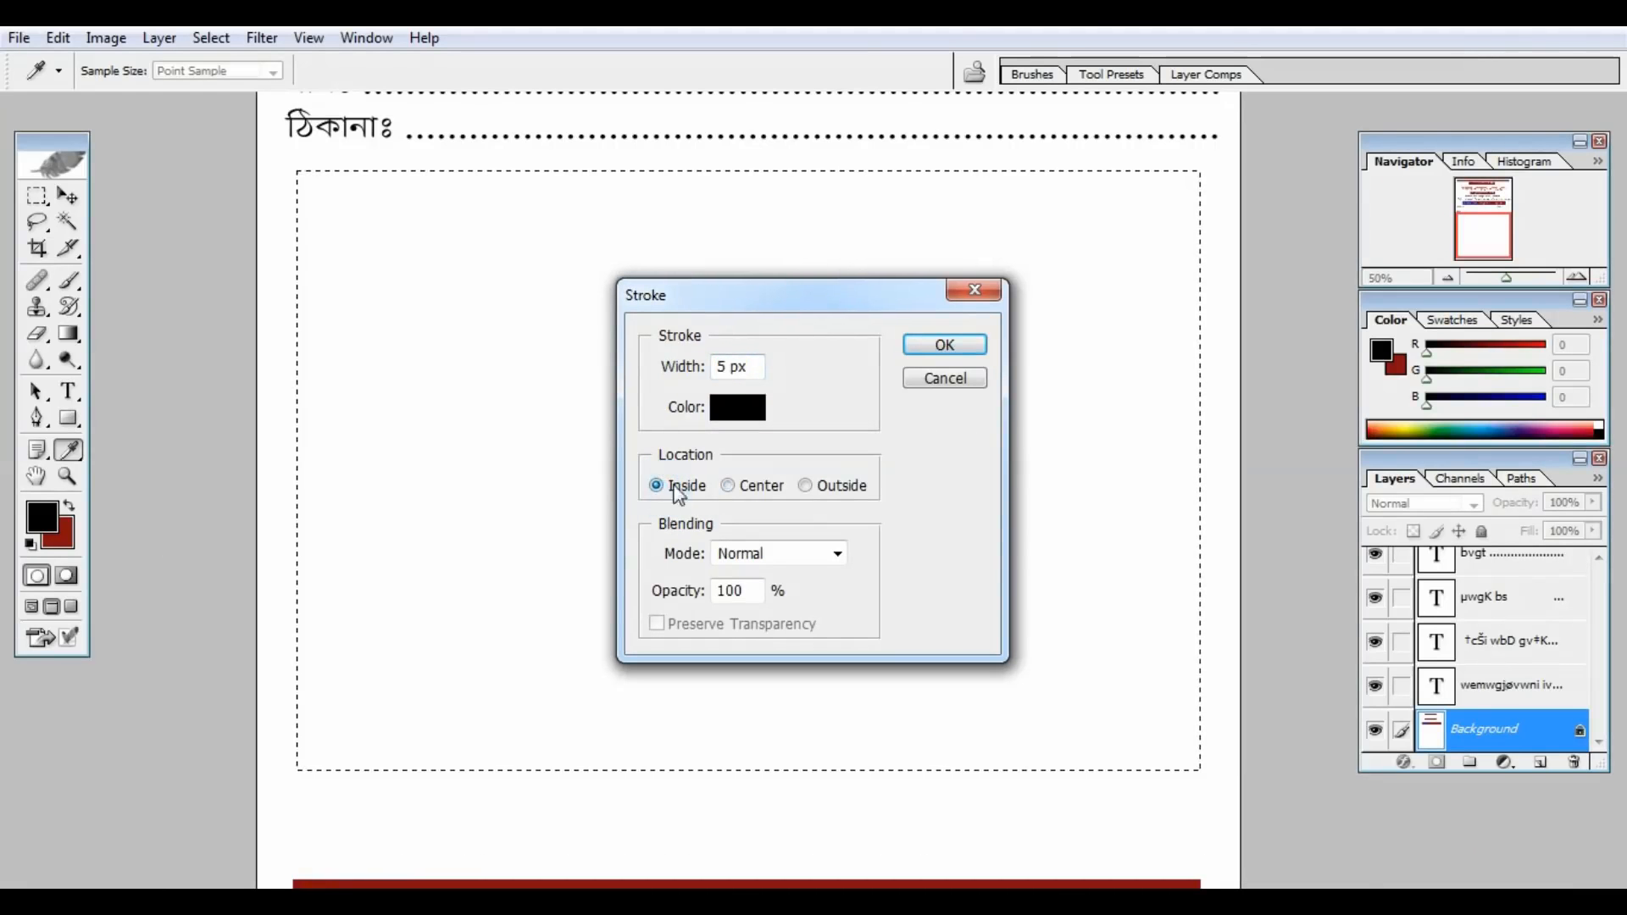
{"action": "left_click", "coordinate": [941, 346]}
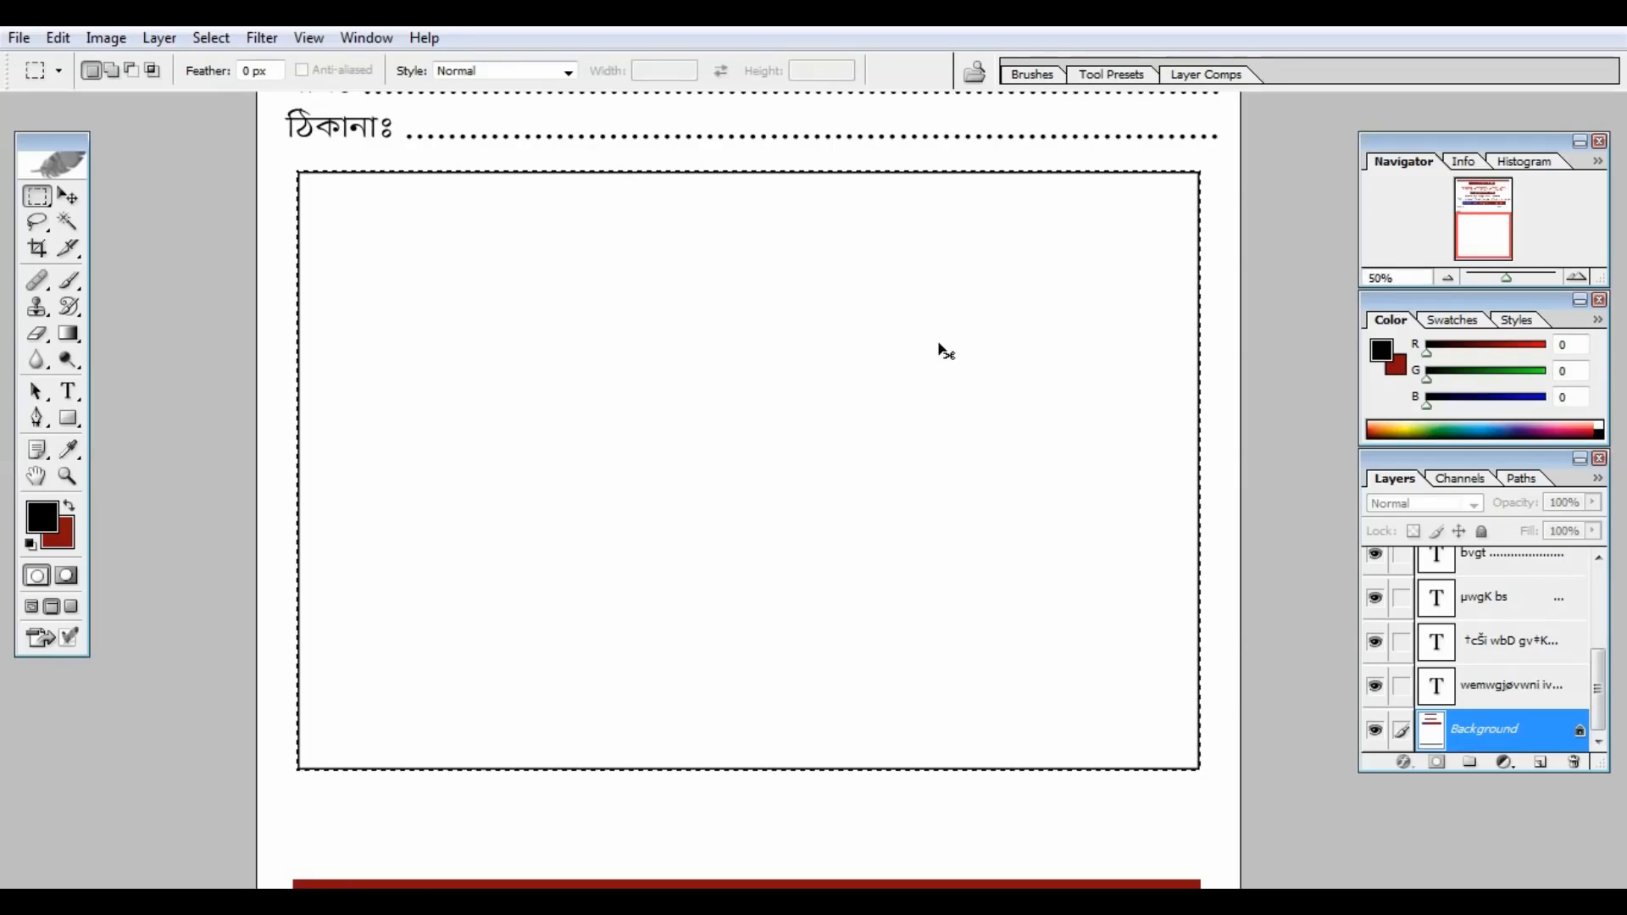
{"action": "key", "text": "ctrl+d"}
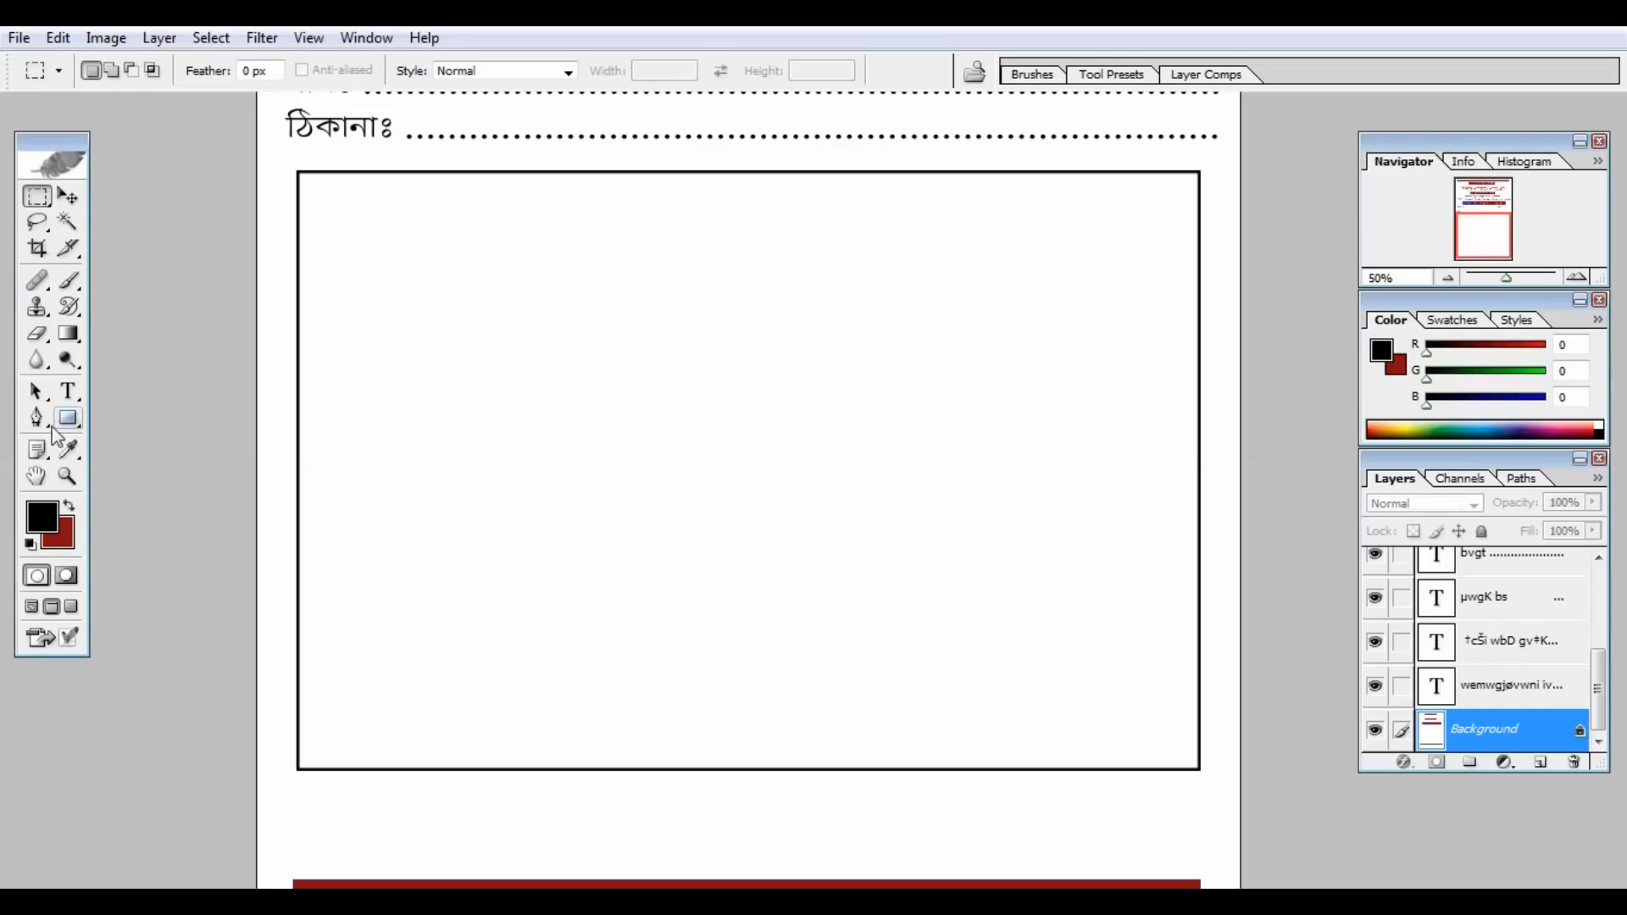
Step: Set up the Brush tool with a 5 px hard brush for ruling lines
{"action": "left_click", "coordinate": [69, 279]}
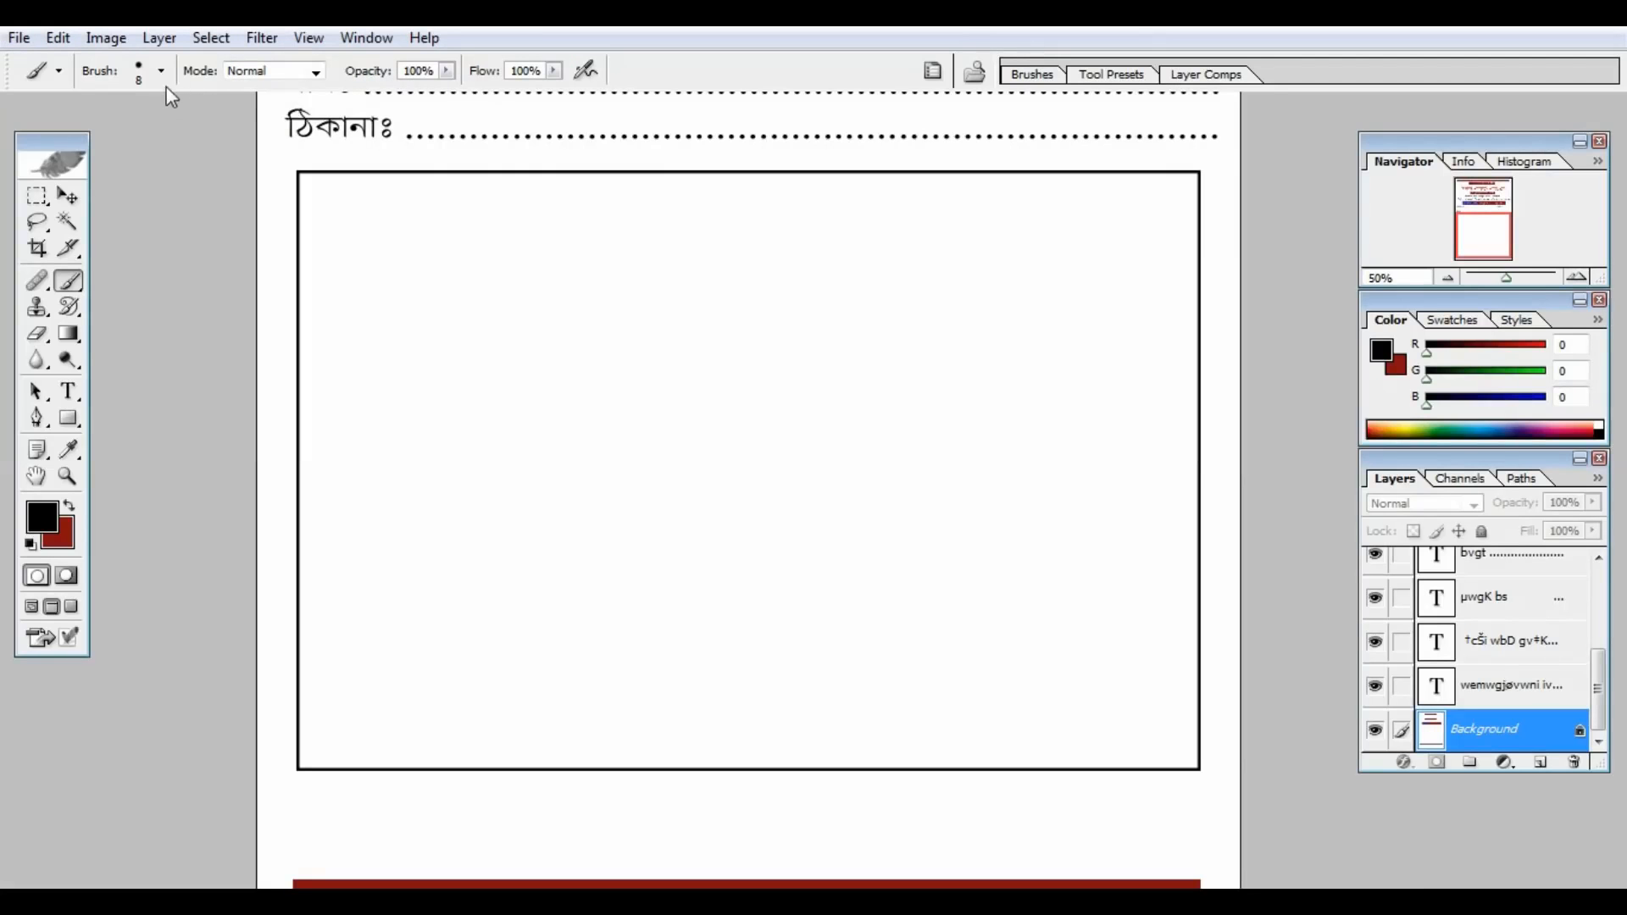
{"action": "left_click", "coordinate": [161, 73]}
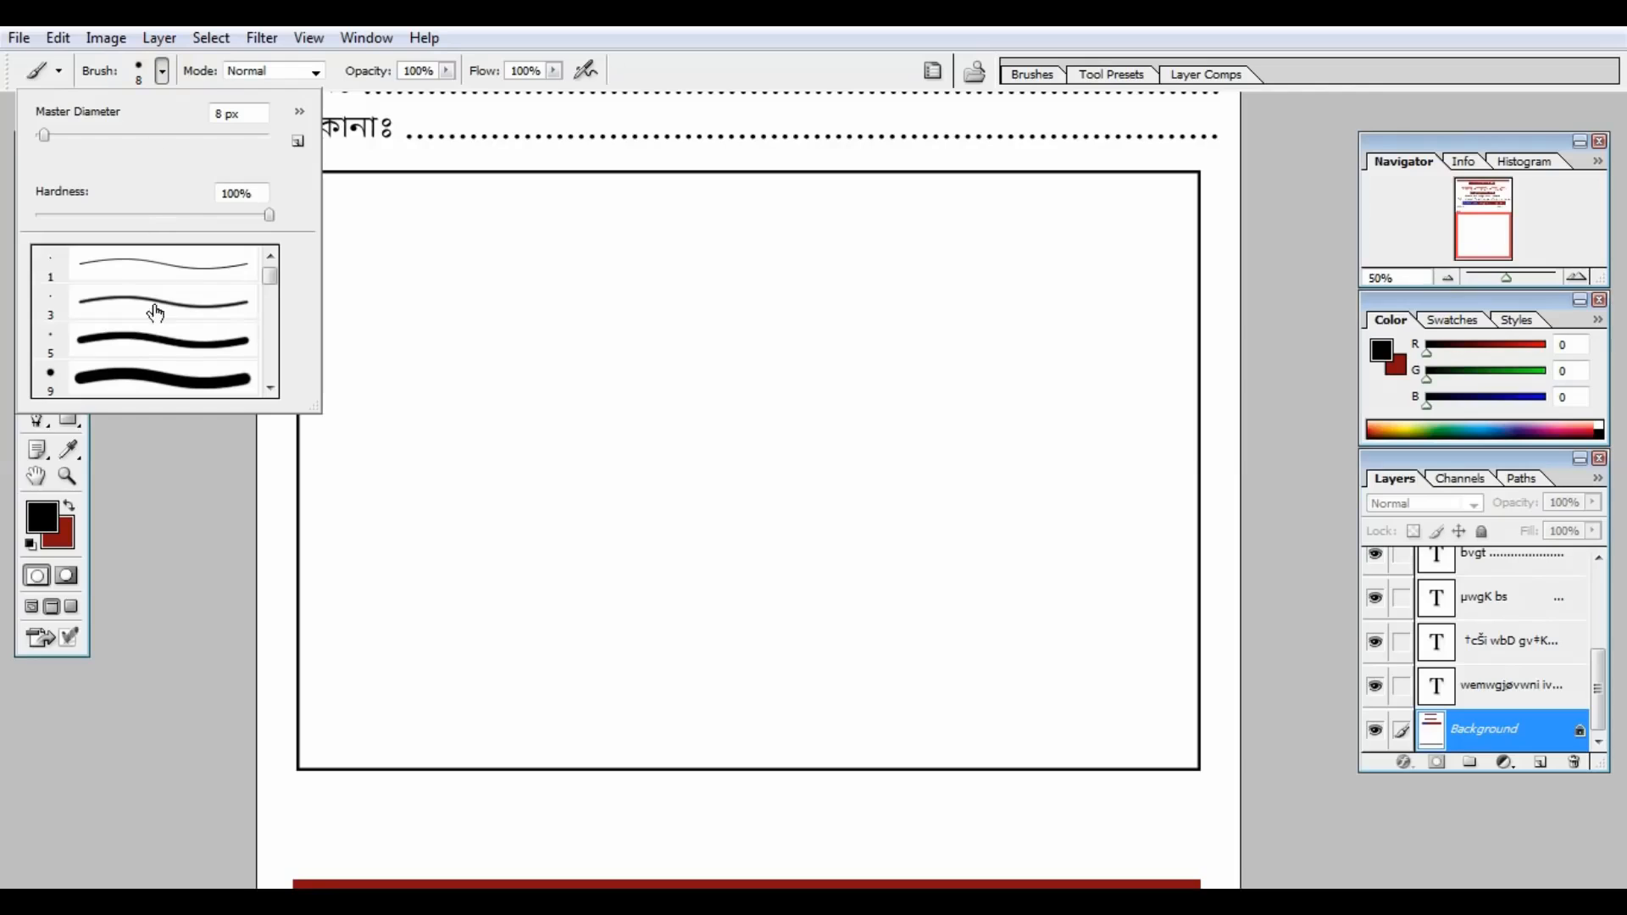
{"action": "left_click", "coordinate": [140, 342]}
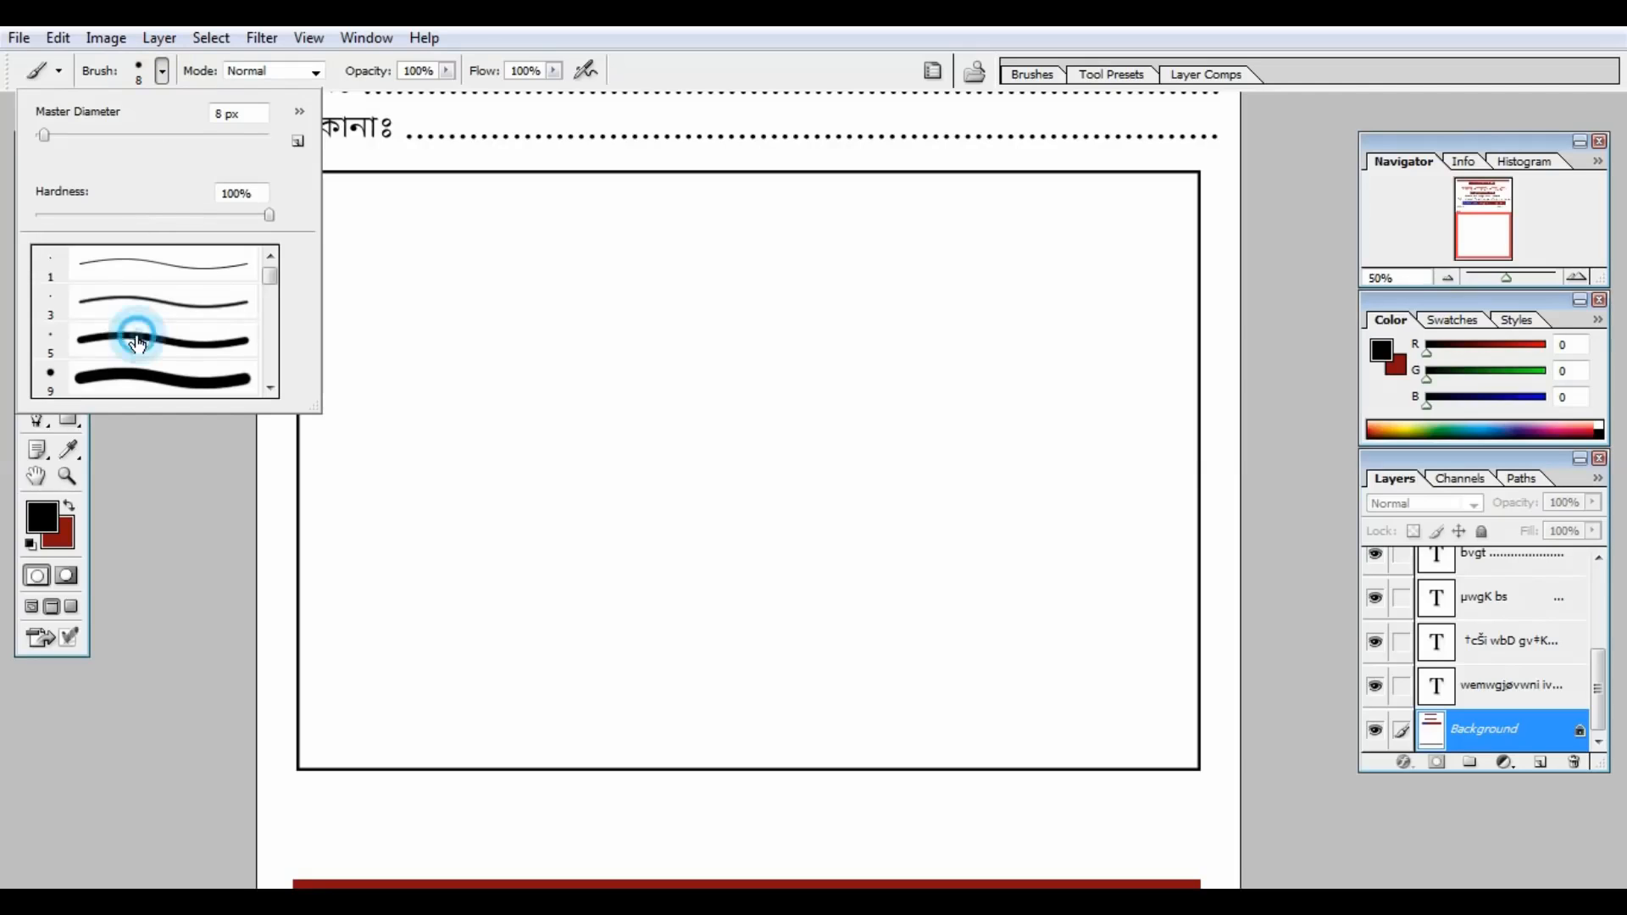
{"action": "left_click", "coordinate": [669, 36]}
{"action": "key", "text": "ctrl+plus"}
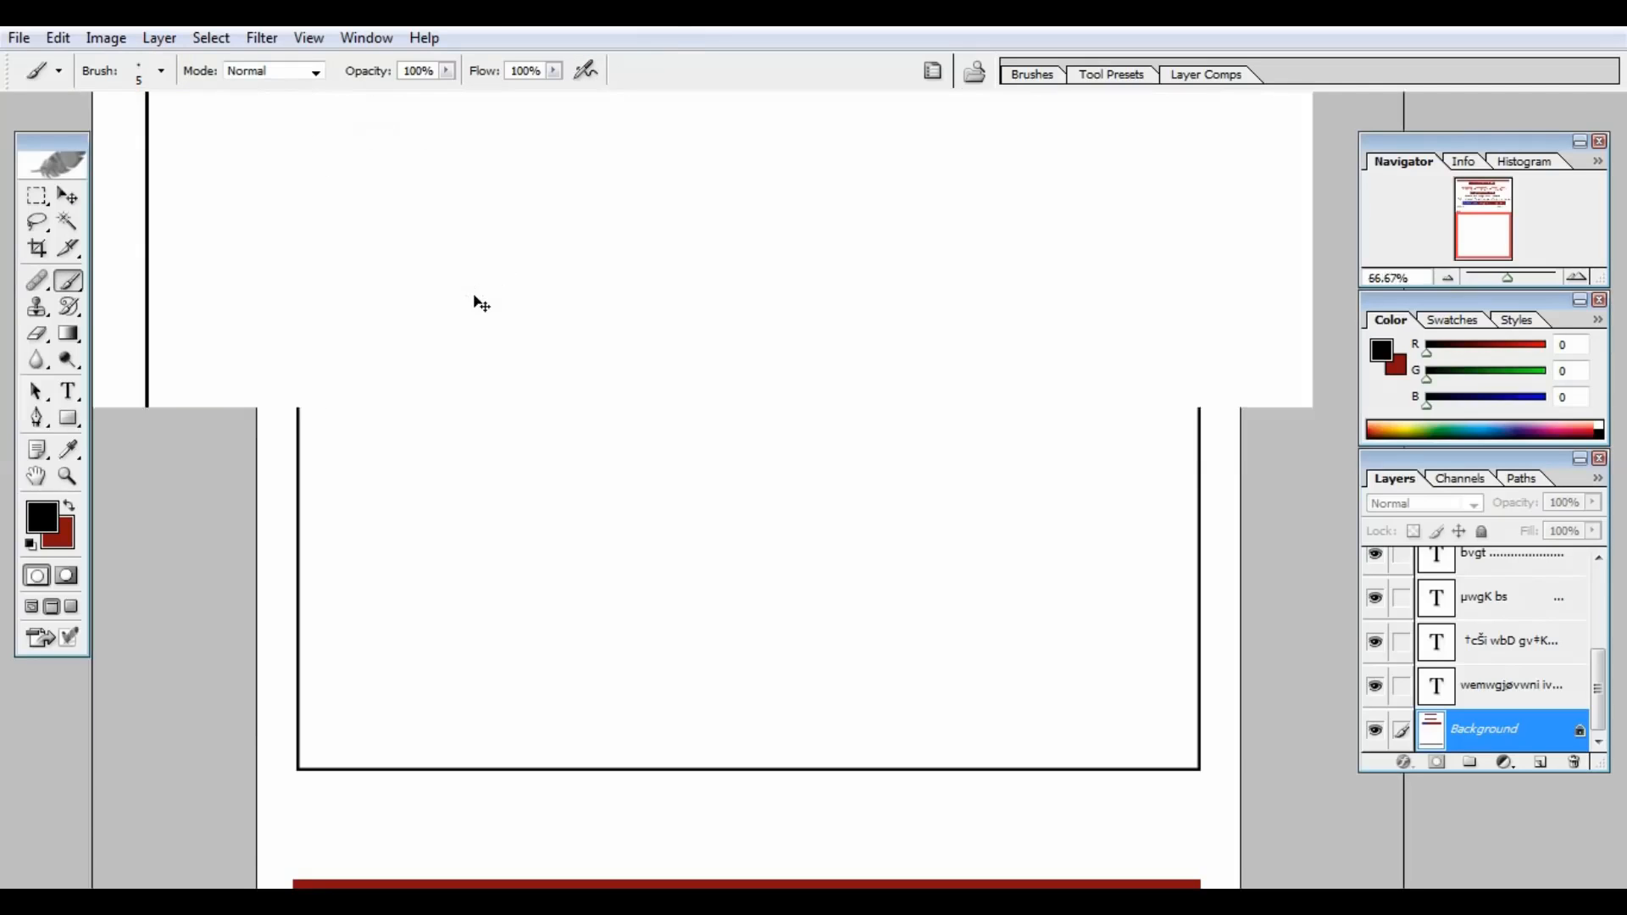
{"action": "key", "text": "ctrl+minus"}
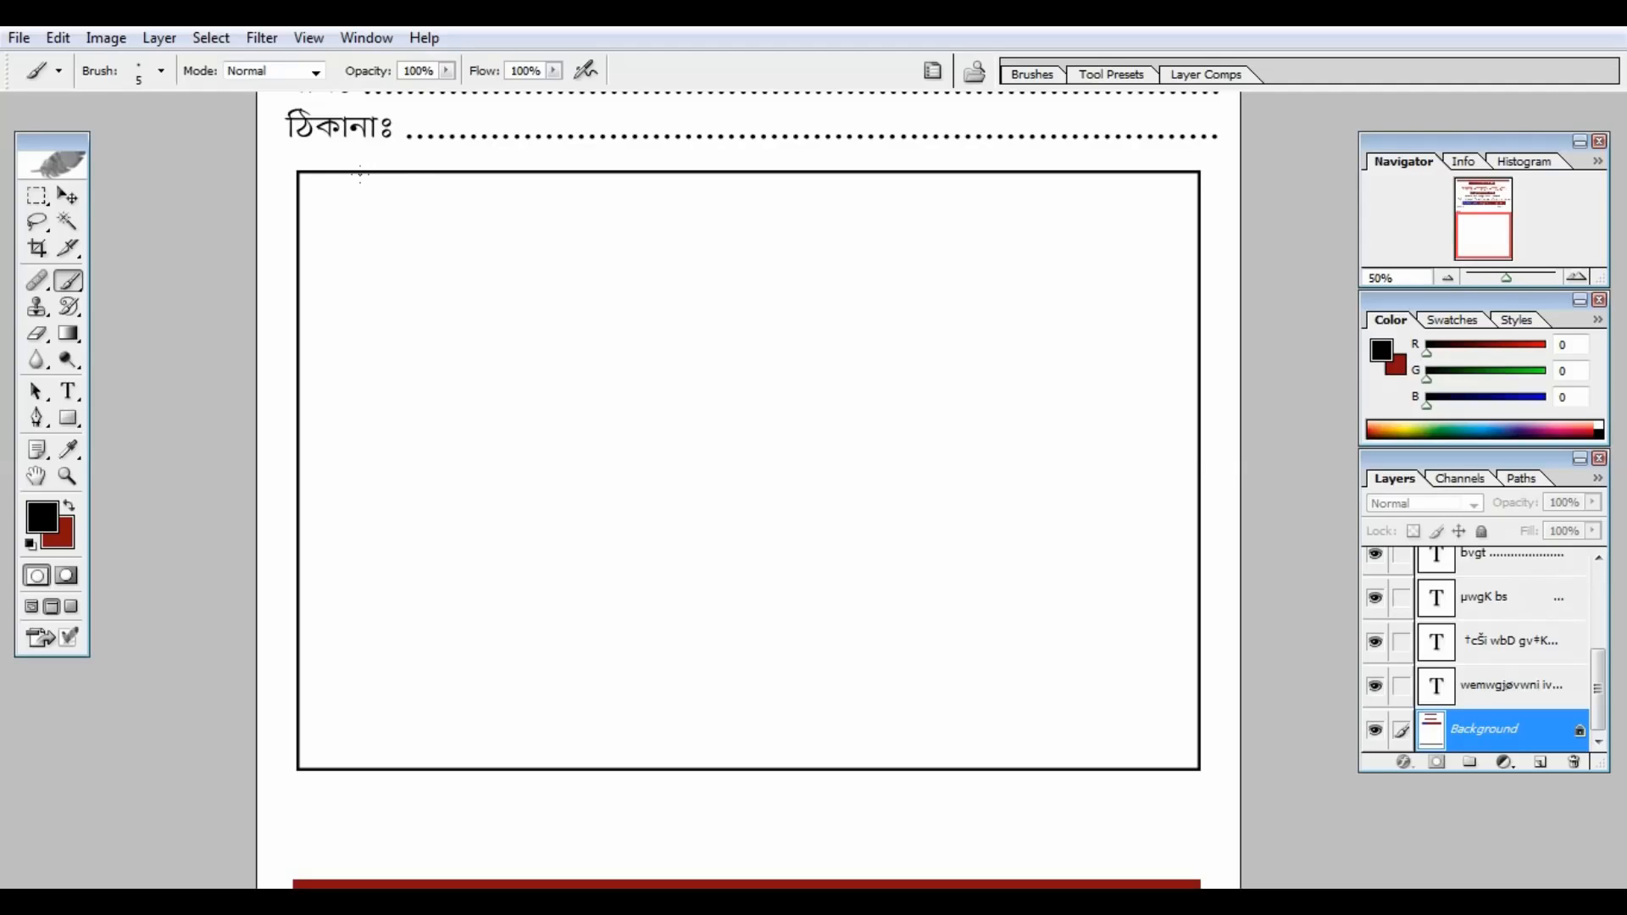
Step: Rule four vertical column dividers down through the table box
{"action": "left_click_drag", "start_coordinate": [360, 174], "coordinate": [382, 607]}
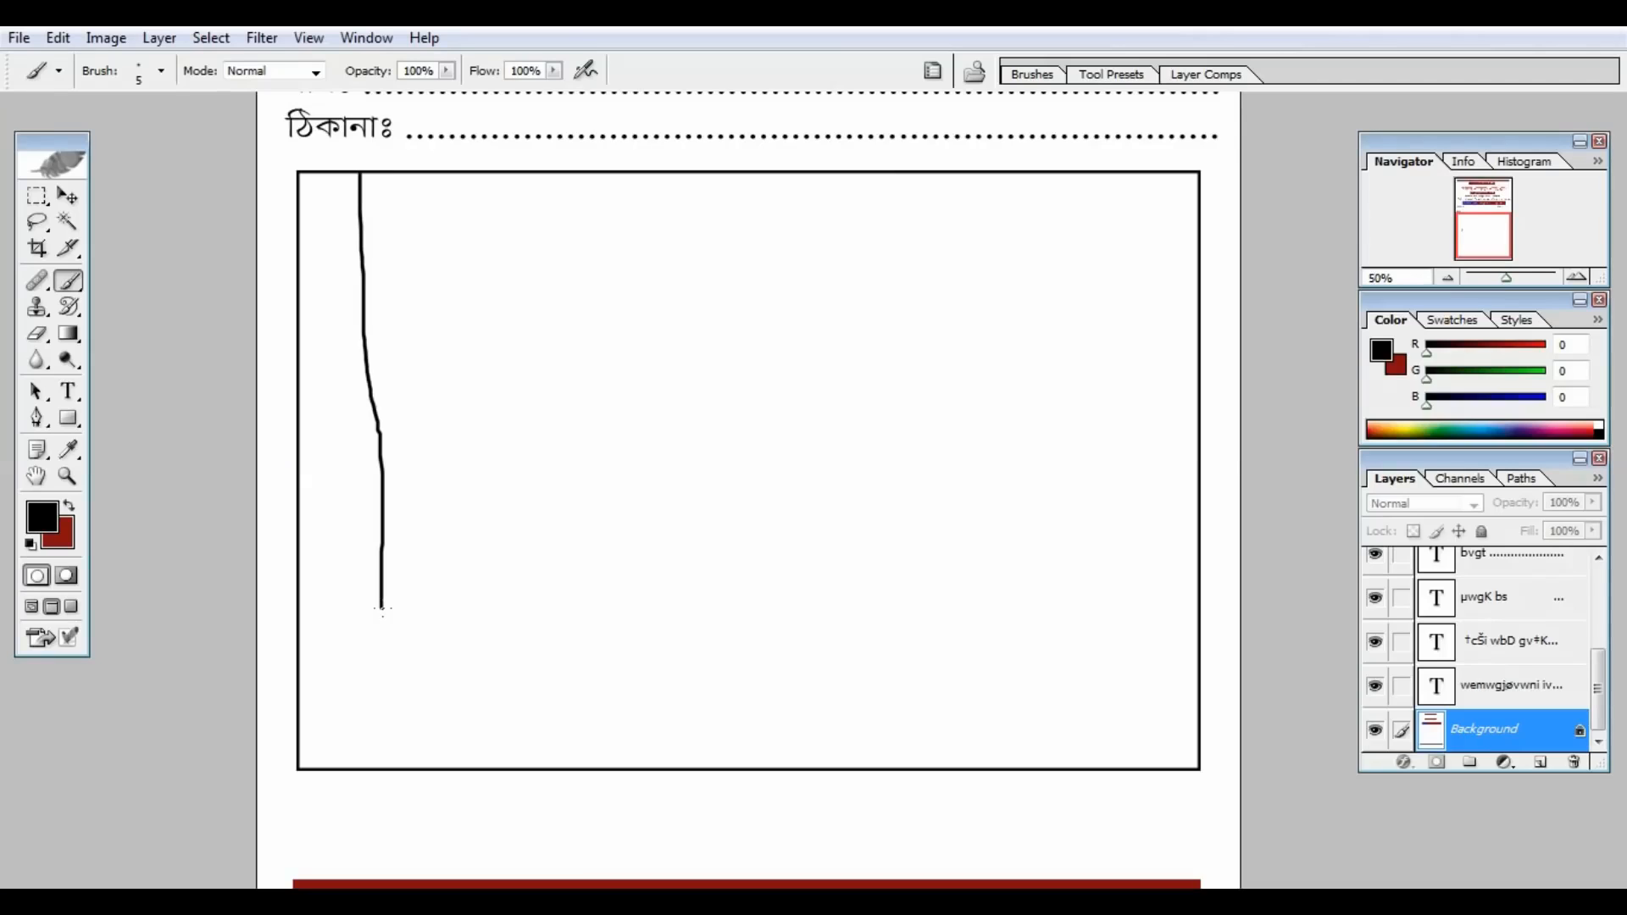
{"action": "key", "text": "ctrl+z"}
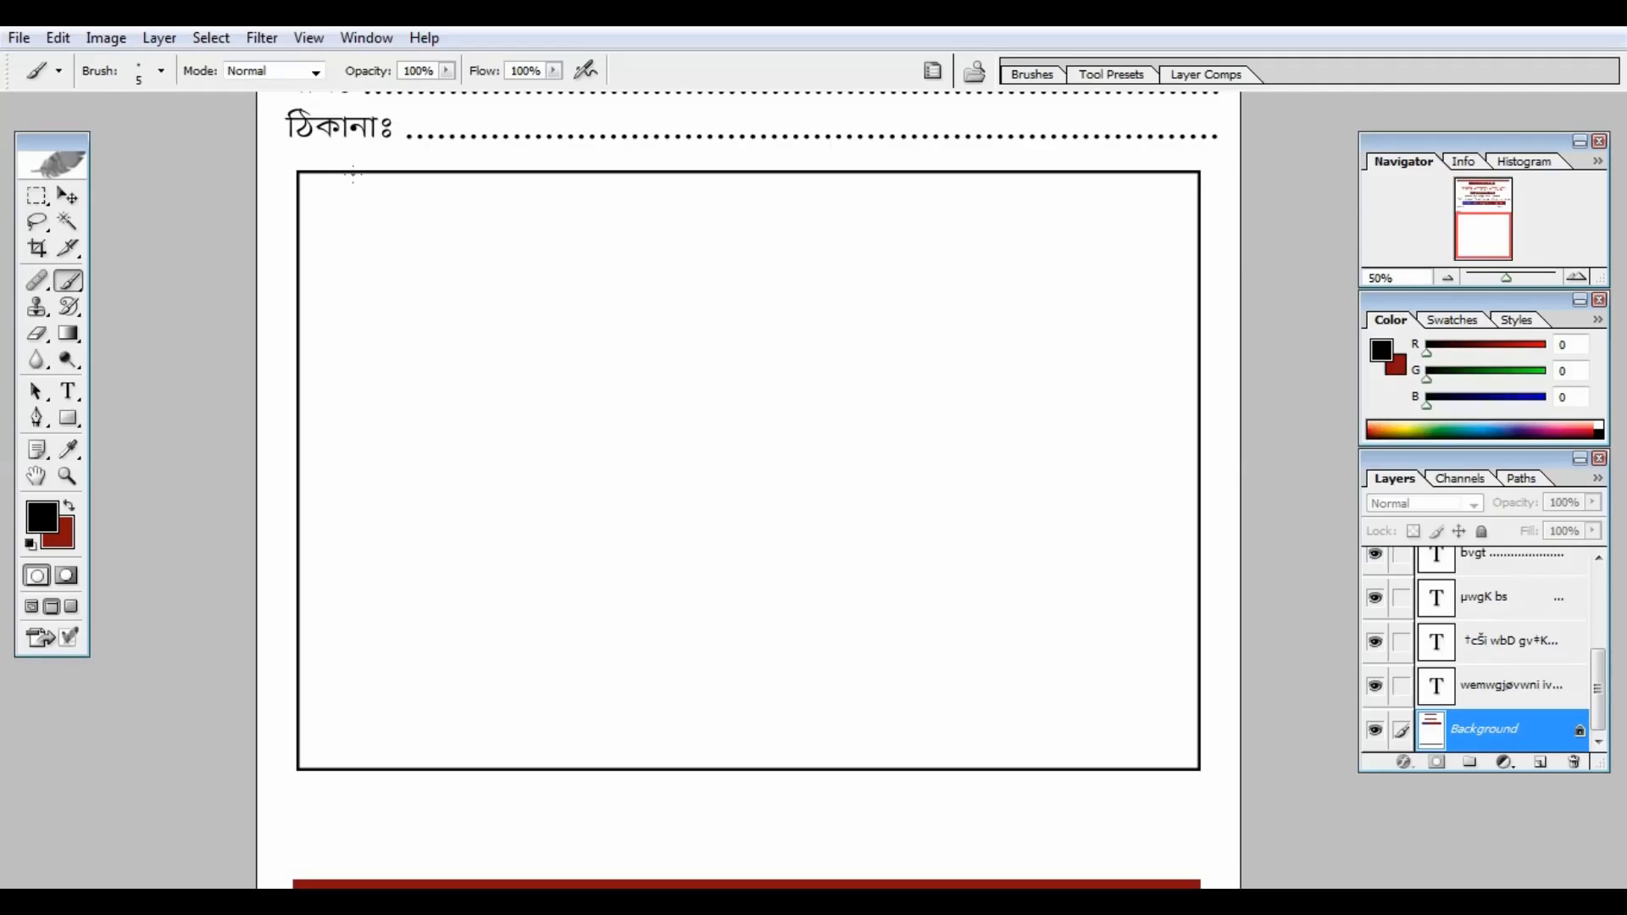
{"action": "mouse_move", "coordinate": [353, 174]}
{"action": "left_mouse_down"}
{"action": "mouse_move", "coordinate": [353, 678]}
{"action": "mouse_move", "coordinate": [324, 760]}
{"action": "left_mouse_up"}
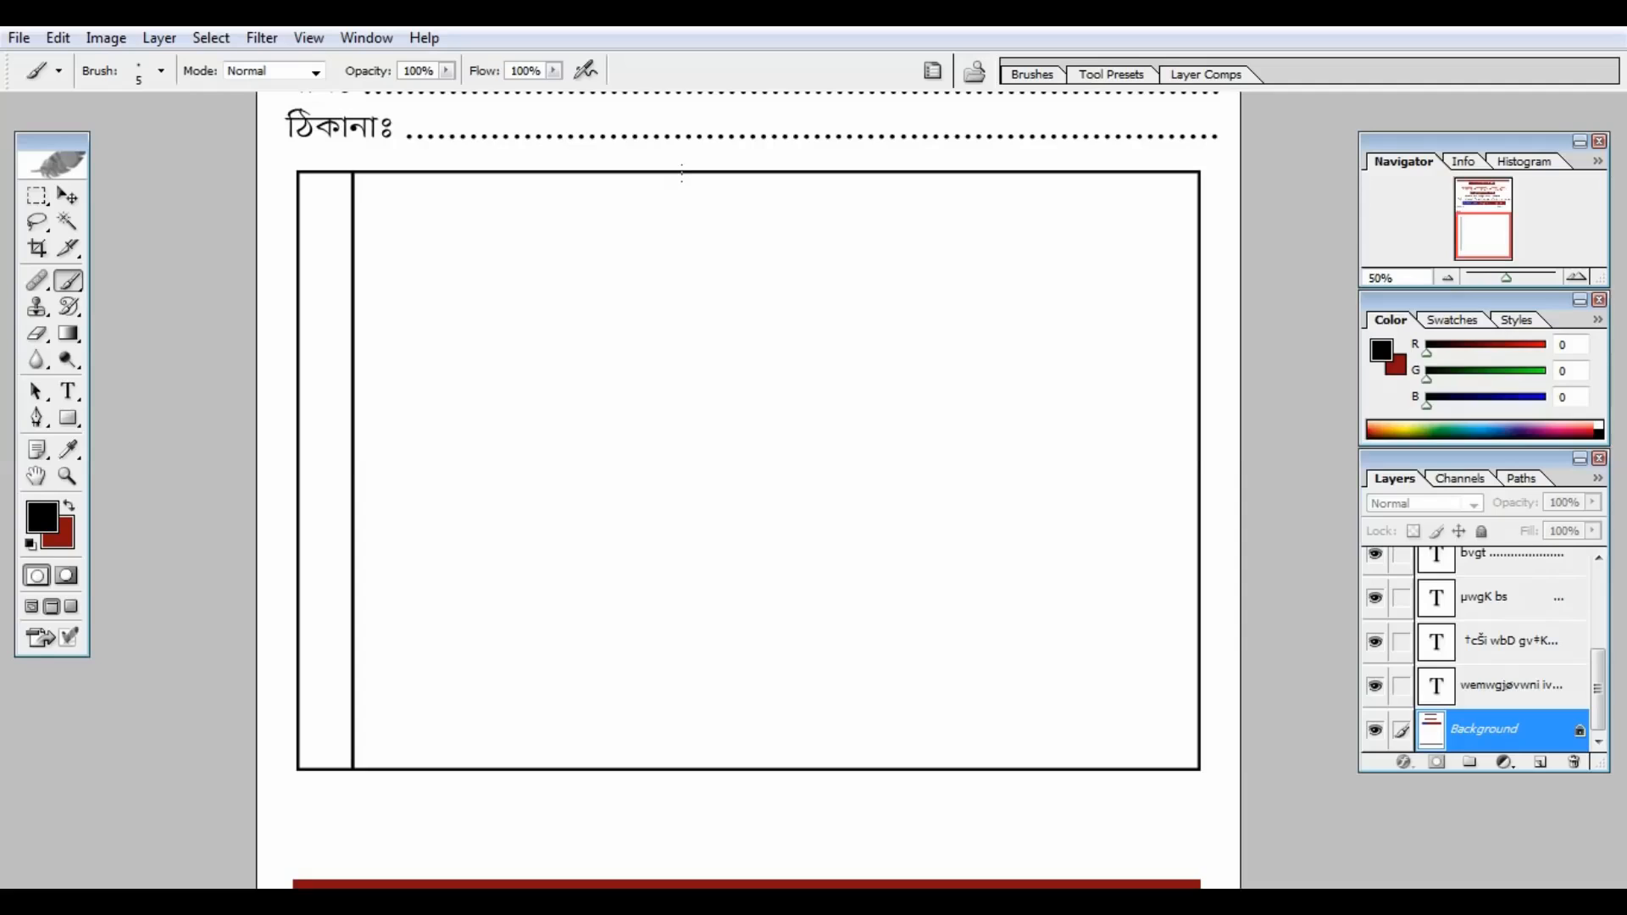
{"action": "left_click_drag", "start_coordinate": [683, 174], "coordinate": [685, 757]}
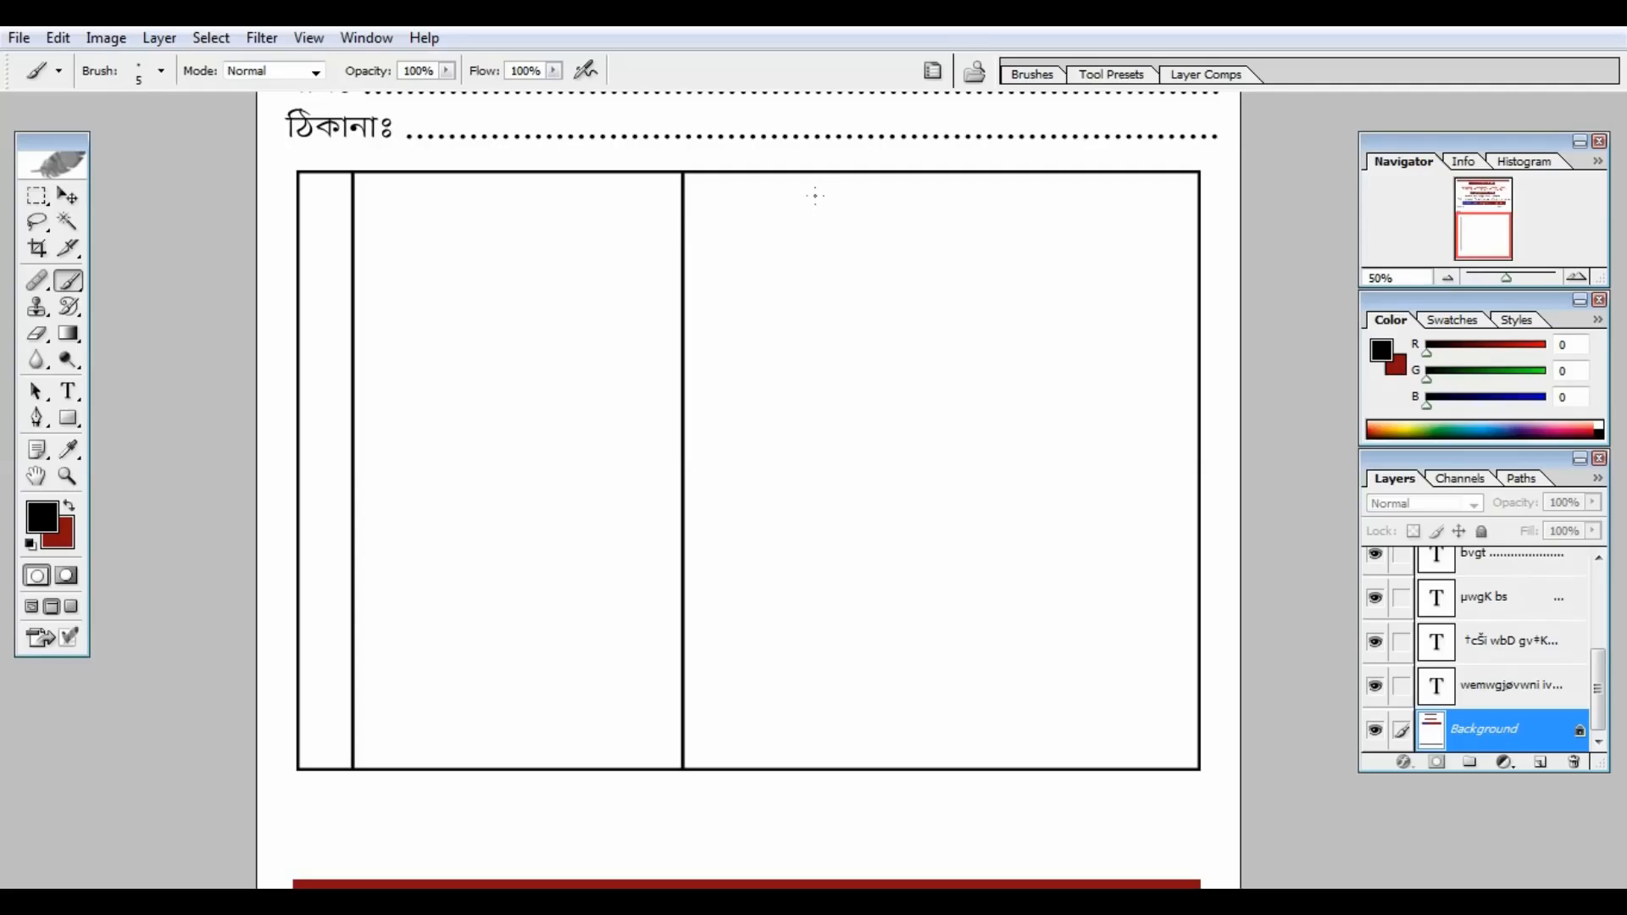
{"action": "left_click_drag", "start_coordinate": [798, 174], "coordinate": [798, 769]}
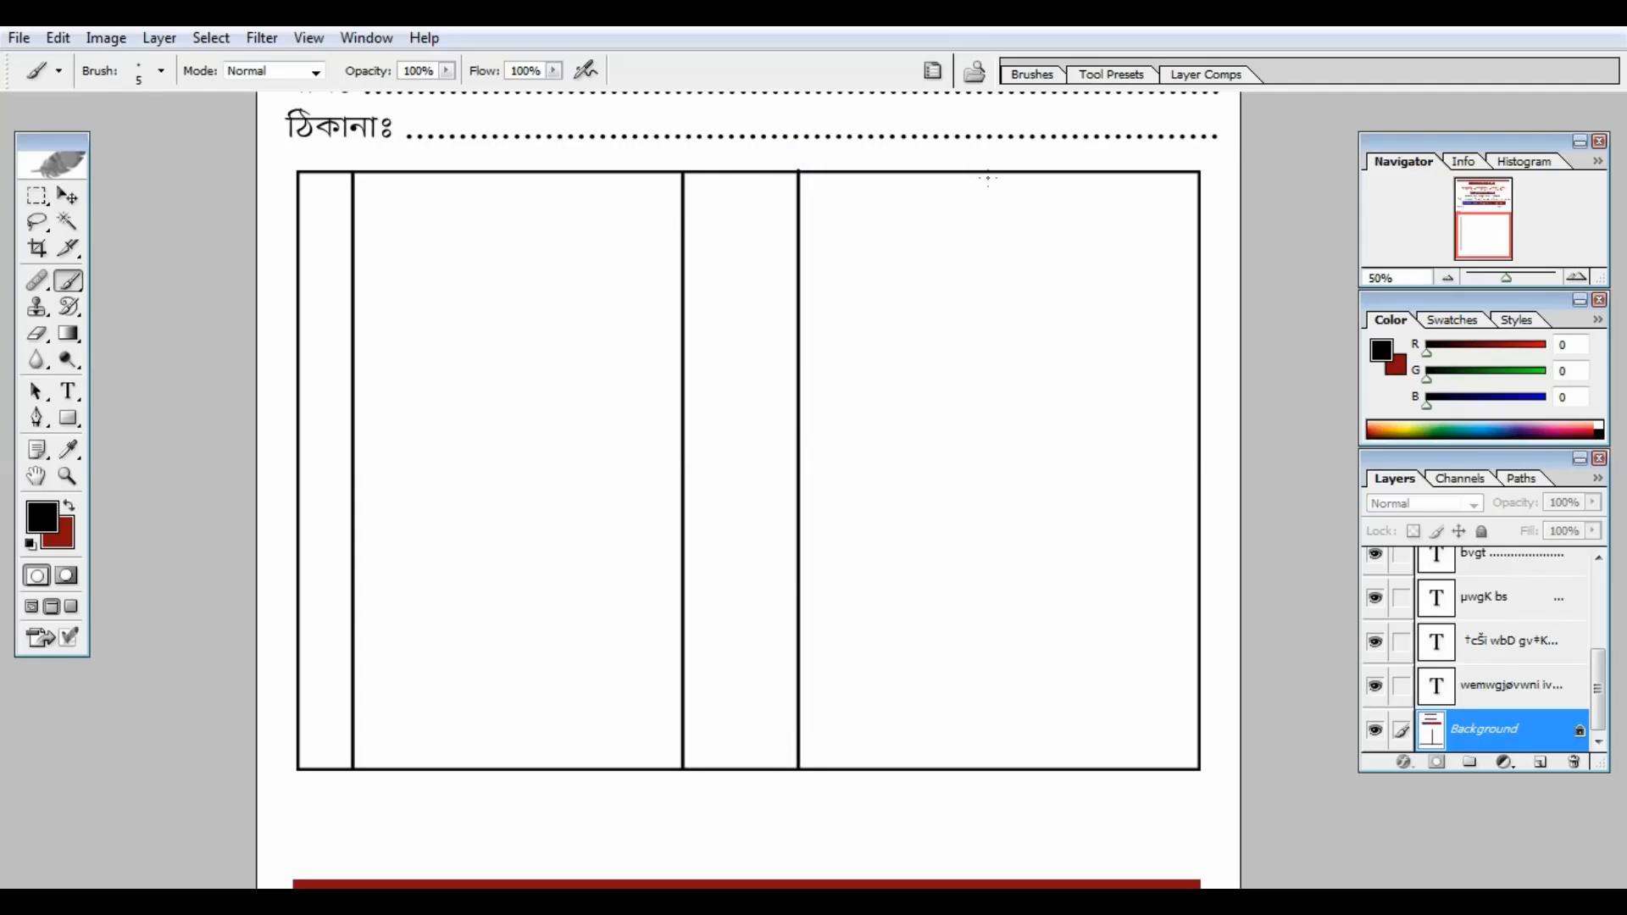
{"action": "left_click_drag", "start_coordinate": [988, 173], "coordinate": [987, 760]}
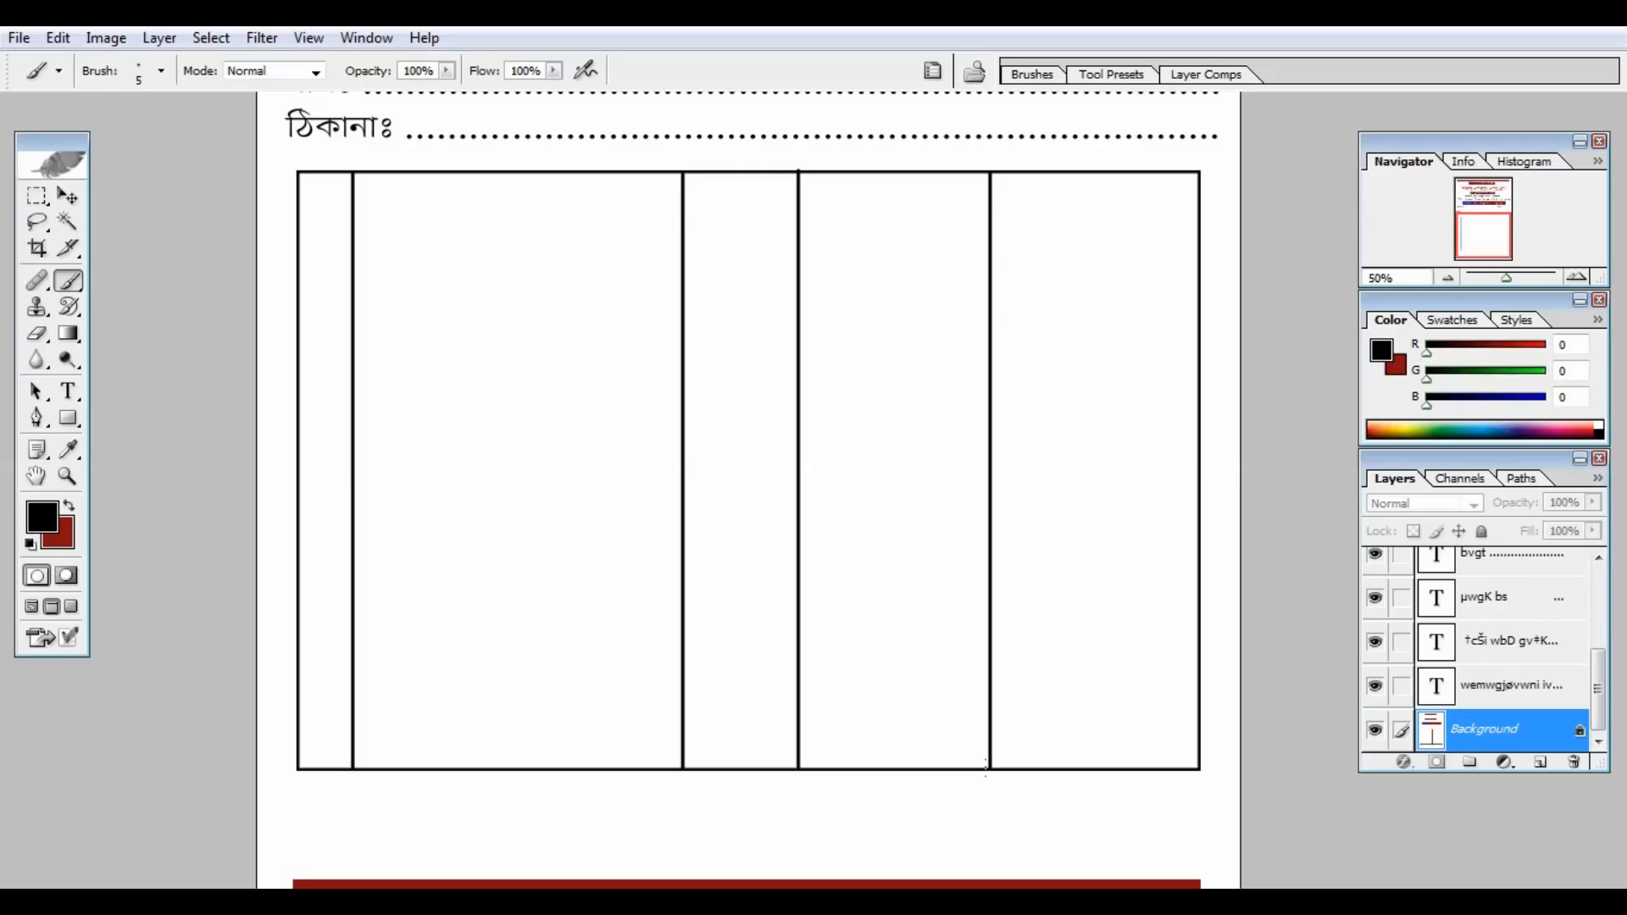
Step: Rule the heading row line and three totals row lines under the right-hand columns
{"action": "left_click_drag", "start_coordinate": [298, 229], "coordinate": [1197, 229]}
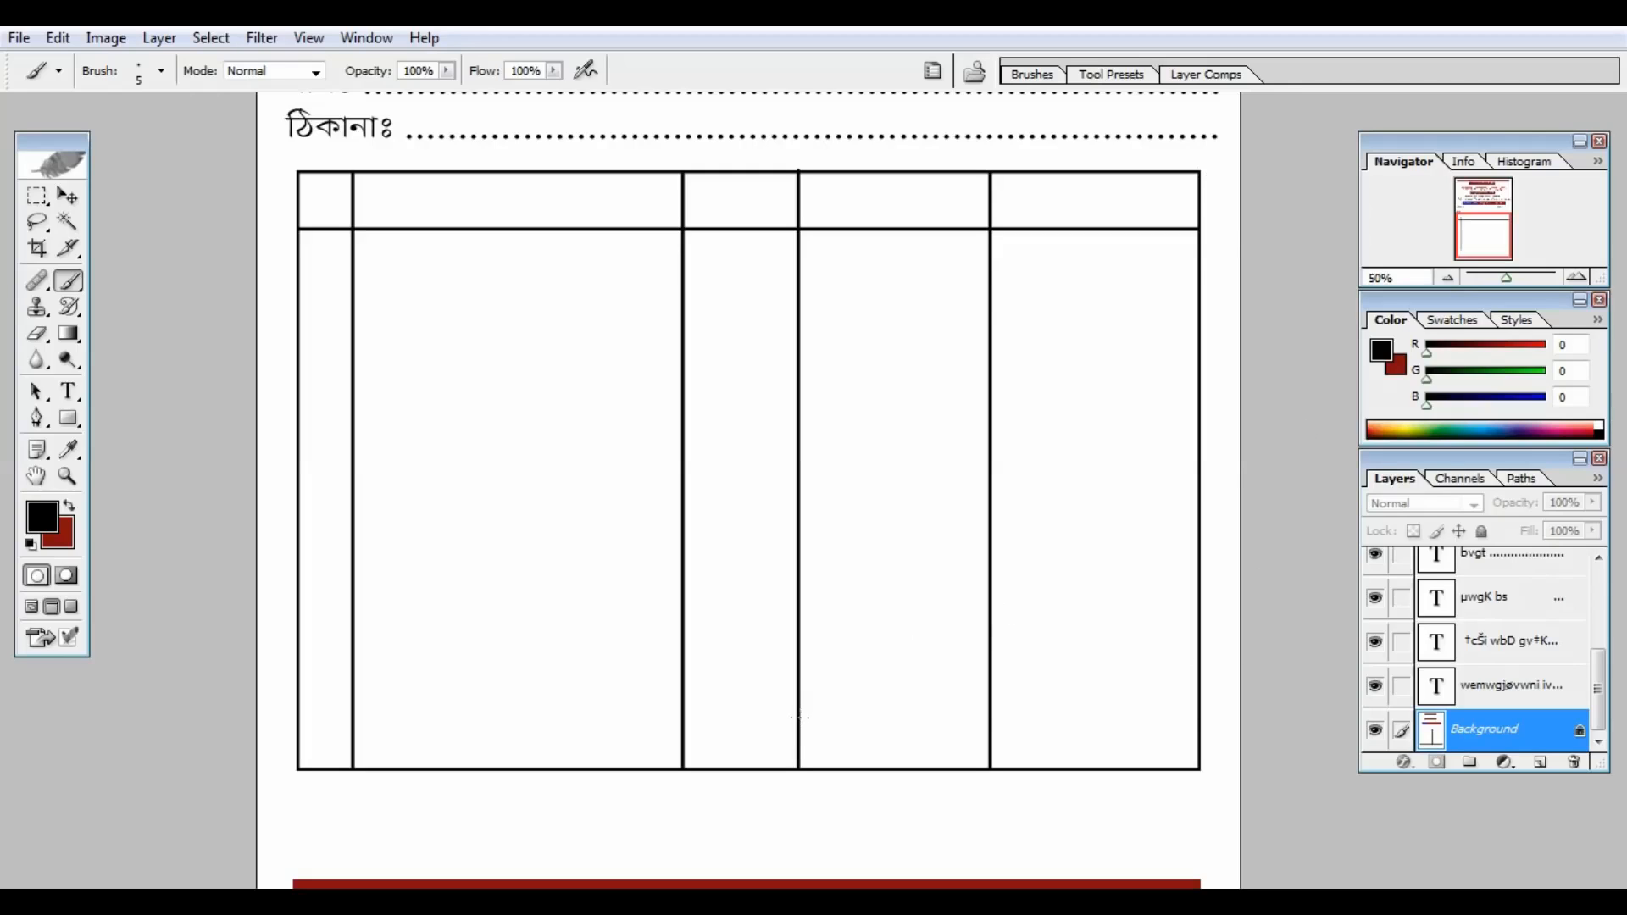
{"action": "left_click_drag", "start_coordinate": [800, 716], "coordinate": [1198, 717]}
{"action": "left_click_drag", "start_coordinate": [798, 671], "coordinate": [1197, 671]}
{"action": "left_click_drag", "start_coordinate": [797, 628], "coordinate": [1198, 628]}
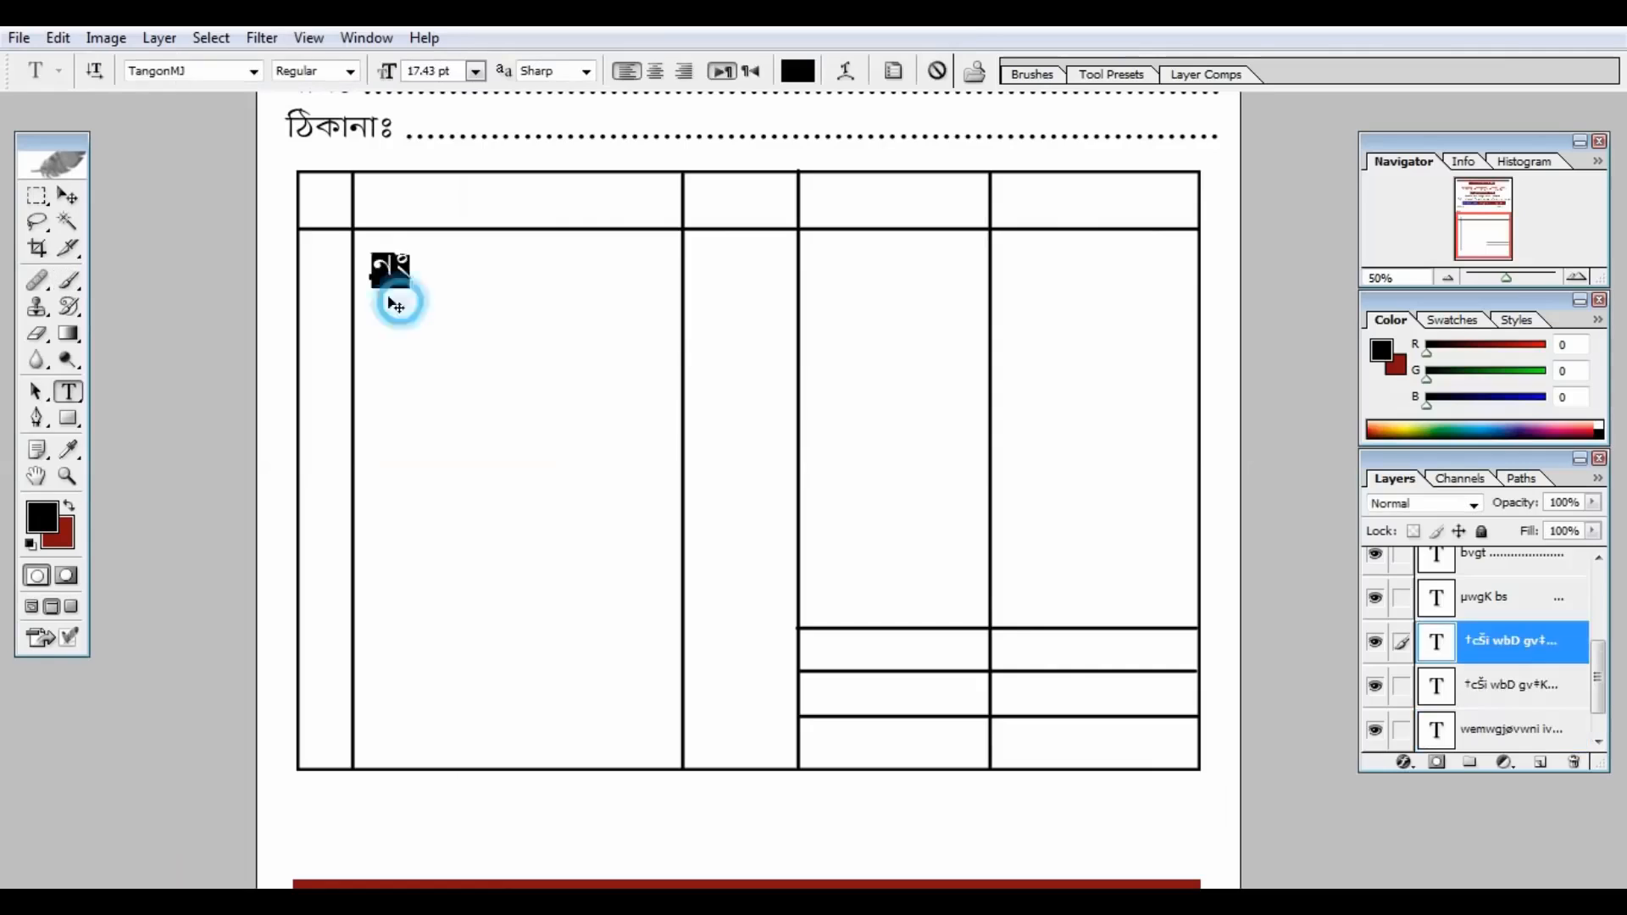
Step: Copy the নং heading into the second and third columns as বিবরণ and পরিমান
{"action": "key", "text": "ctrl+Return"}
{"action": "key", "text": "v"}
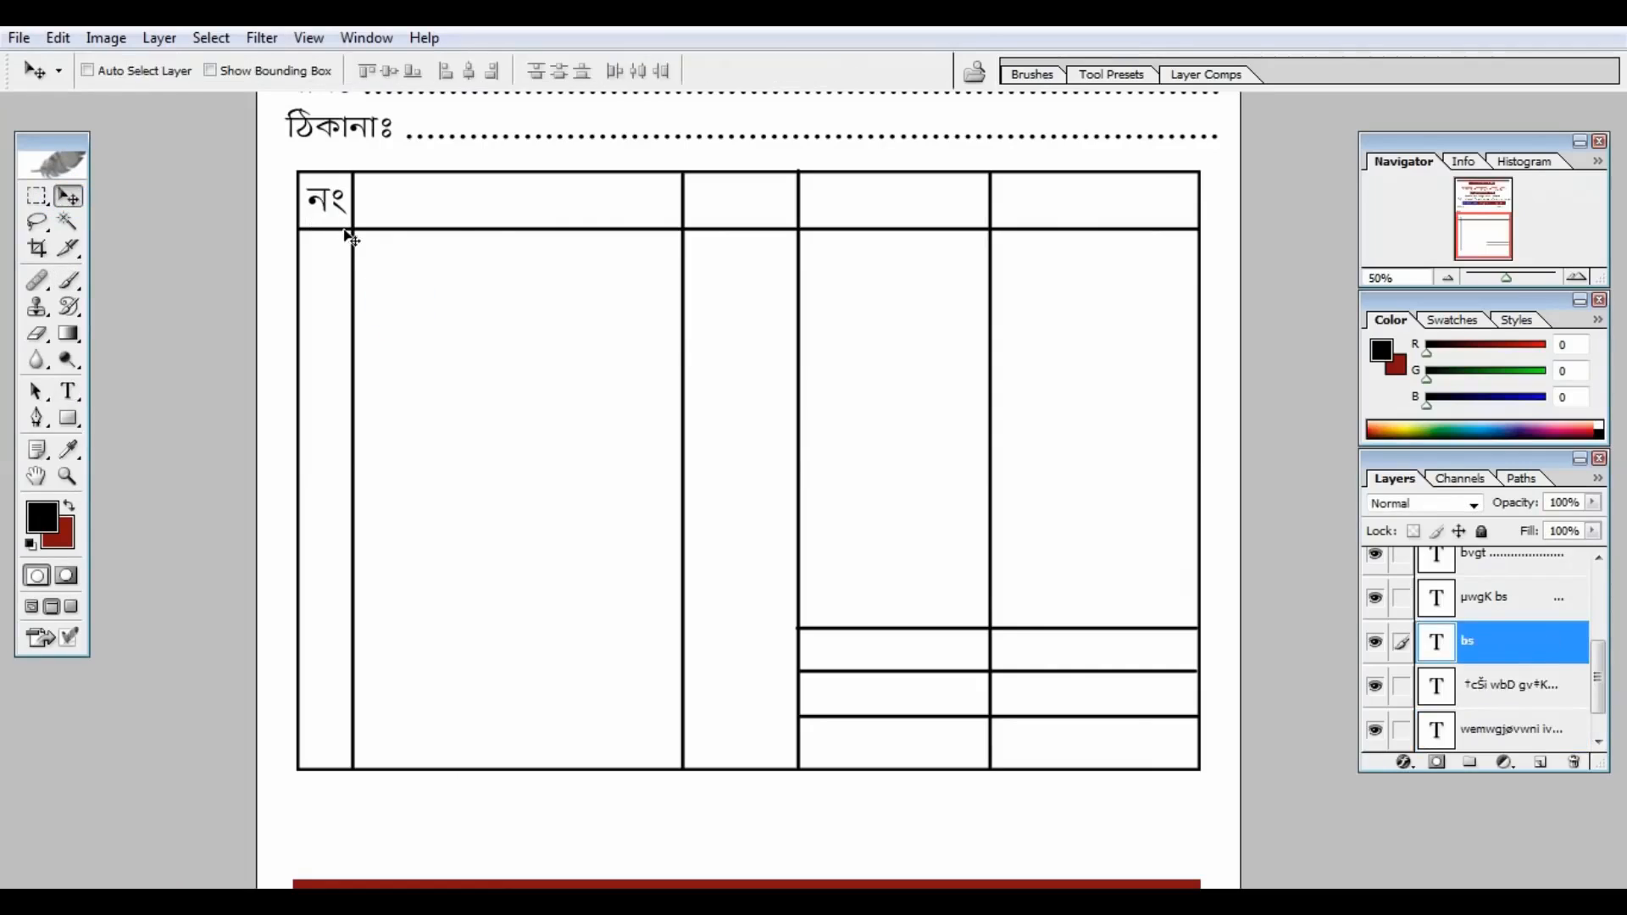
{"action": "left_click", "coordinate": [68, 390]}
{"action": "mouse_move", "coordinate": [331, 203]}
{"action": "left_mouse_down"}
{"action": "mouse_move", "coordinate": [1088, 204]}
{"action": "mouse_move", "coordinate": [1050, 201]}
{"action": "mouse_move", "coordinate": [879, 653]}
{"action": "mouse_move", "coordinate": [805, 661]}
{"action": "mouse_move", "coordinate": [879, 697]}
{"action": "mouse_move", "coordinate": [843, 702]}
{"action": "mouse_move", "coordinate": [879, 741]}
{"action": "mouse_move", "coordinate": [334, 800]}
{"action": "mouse_move", "coordinate": [254, 828]}
{"action": "left_mouse_up"}
{"action": "type", "text": "বিবরণ"}
{"action": "left_click", "coordinate": [68, 196]}
{"action": "left_click", "coordinate": [67, 390]}
{"action": "type", "text": "পরিমান"}
Step: Add the দর and টাকা headings to the fourth and fifth columns
{"action": "left_click", "coordinate": [68, 196]}
{"action": "left_click", "coordinate": [68, 391]}
{"action": "type", "text": "দর"}
{"action": "left_click", "coordinate": [68, 195]}
{"action": "left_click", "coordinate": [68, 391]}
{"action": "type", "text": "টাকা"}
Step: Label the three totals rows মোট=, জমা= and বাকী=
{"action": "left_click", "coordinate": [68, 195]}
{"action": "left_click", "coordinate": [68, 391]}
{"action": "type", "text": "মোট="}
{"action": "left_click", "coordinate": [68, 196]}
{"action": "left_click", "coordinate": [67, 390]}
{"action": "left_click", "coordinate": [941, 698]}
{"action": "type", "text": "জমা="}
{"action": "left_click", "coordinate": [68, 196]}
{"action": "left_click", "coordinate": [68, 391]}
{"action": "type", "text": "বাকী="}
Step: Add a কথায়ঃ in-words dotted line below the table
{"action": "left_click", "coordinate": [68, 195]}
{"action": "left_click", "coordinate": [67, 391]}
{"action": "type", "text": "কথায়ঃ ."}
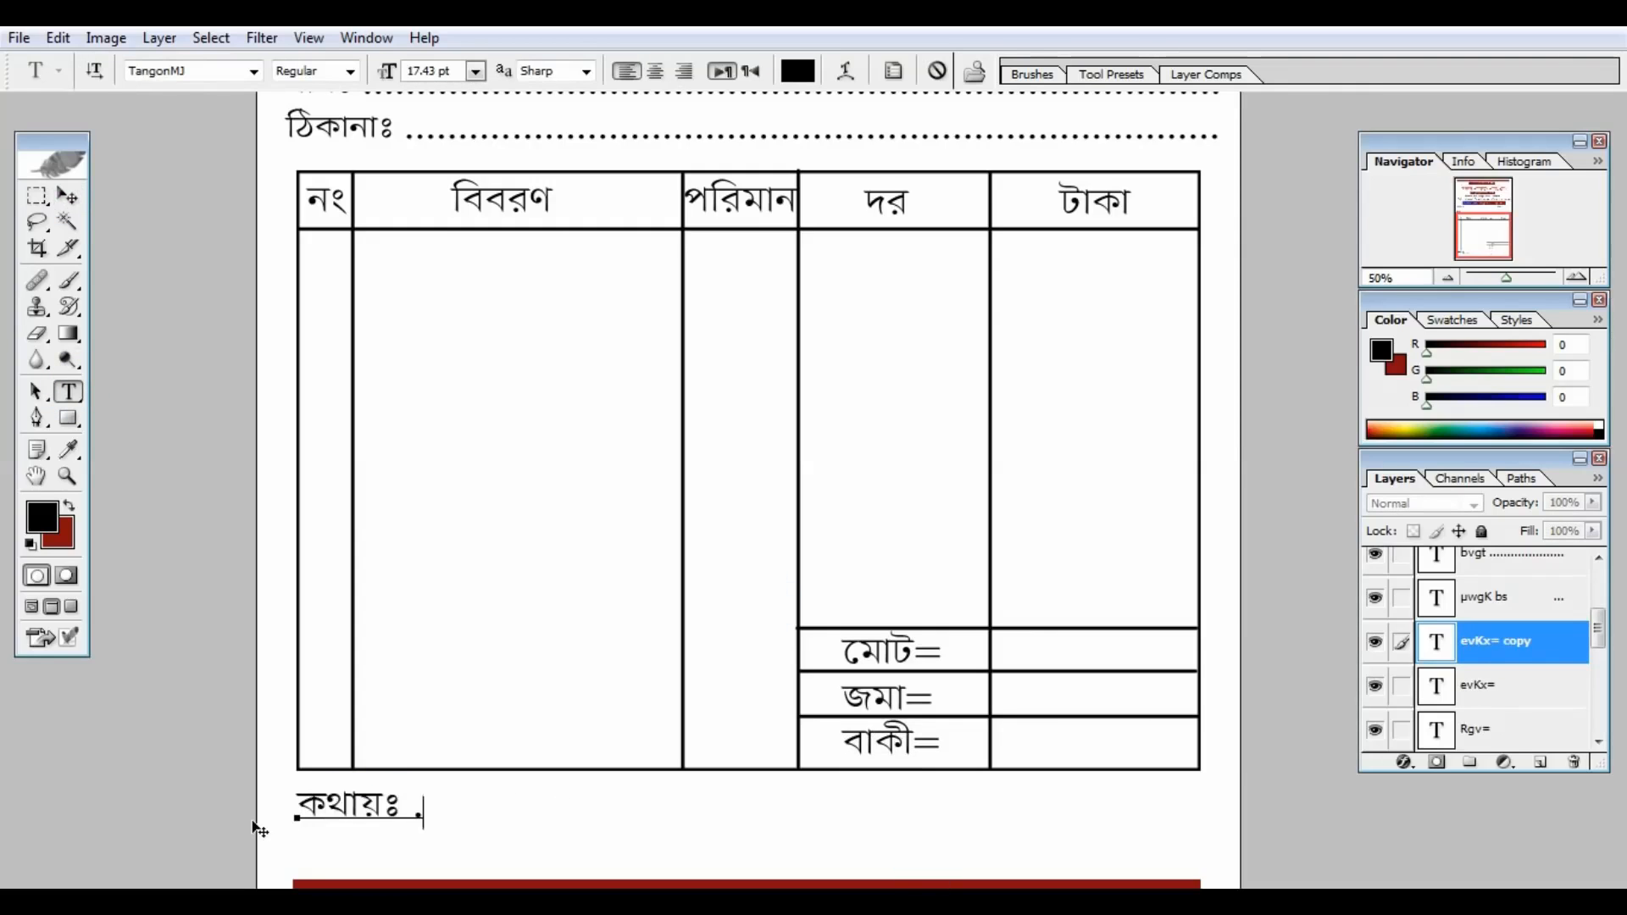
{"action": "type", "text": ".................................................................."}
{"action": "left_click", "coordinate": [68, 196]}
Step: Add a স্বাক্ষর signature label at the bottom right of the memo
{"action": "left_click_drag", "start_coordinate": [515, 696], "coordinate": [515, 737]}
{"action": "left_click", "coordinate": [68, 391]}
{"action": "left_click_drag", "start_coordinate": [1209, 848], "coordinate": [242, 837]}
{"action": "type", "text": "স্বা"}
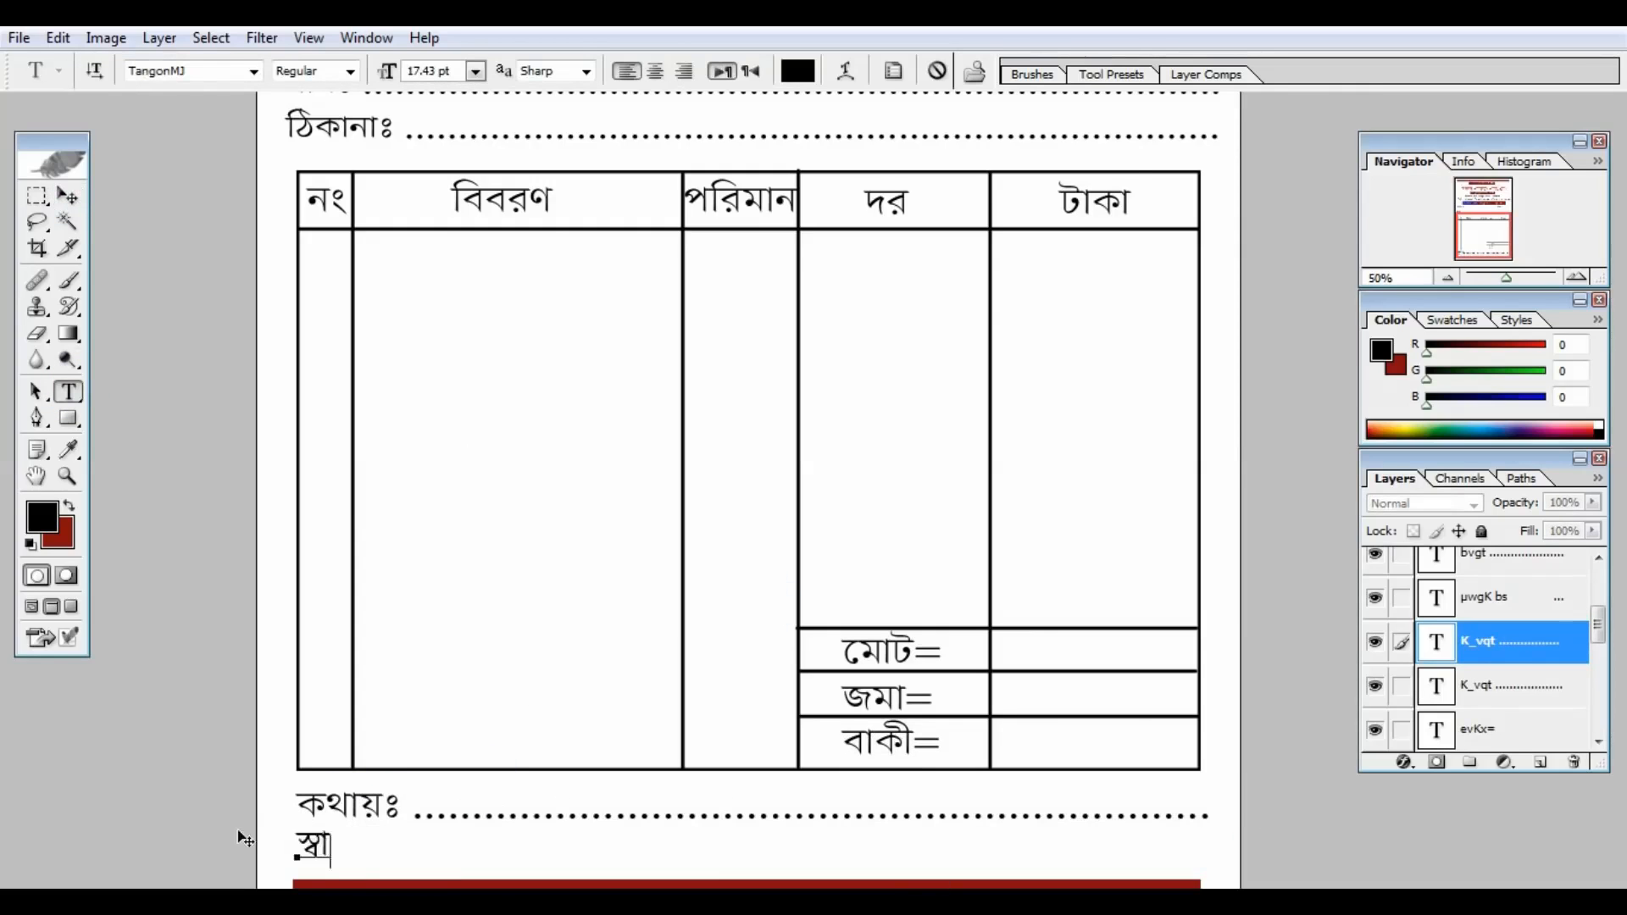
{"action": "type", "text": "ক্ষর"}
{"action": "left_click", "coordinate": [68, 196]}
{"action": "key", "text": "ctrl+minus"}
{"action": "left_click_drag", "start_coordinate": [635, 832], "coordinate": [1036, 835]}
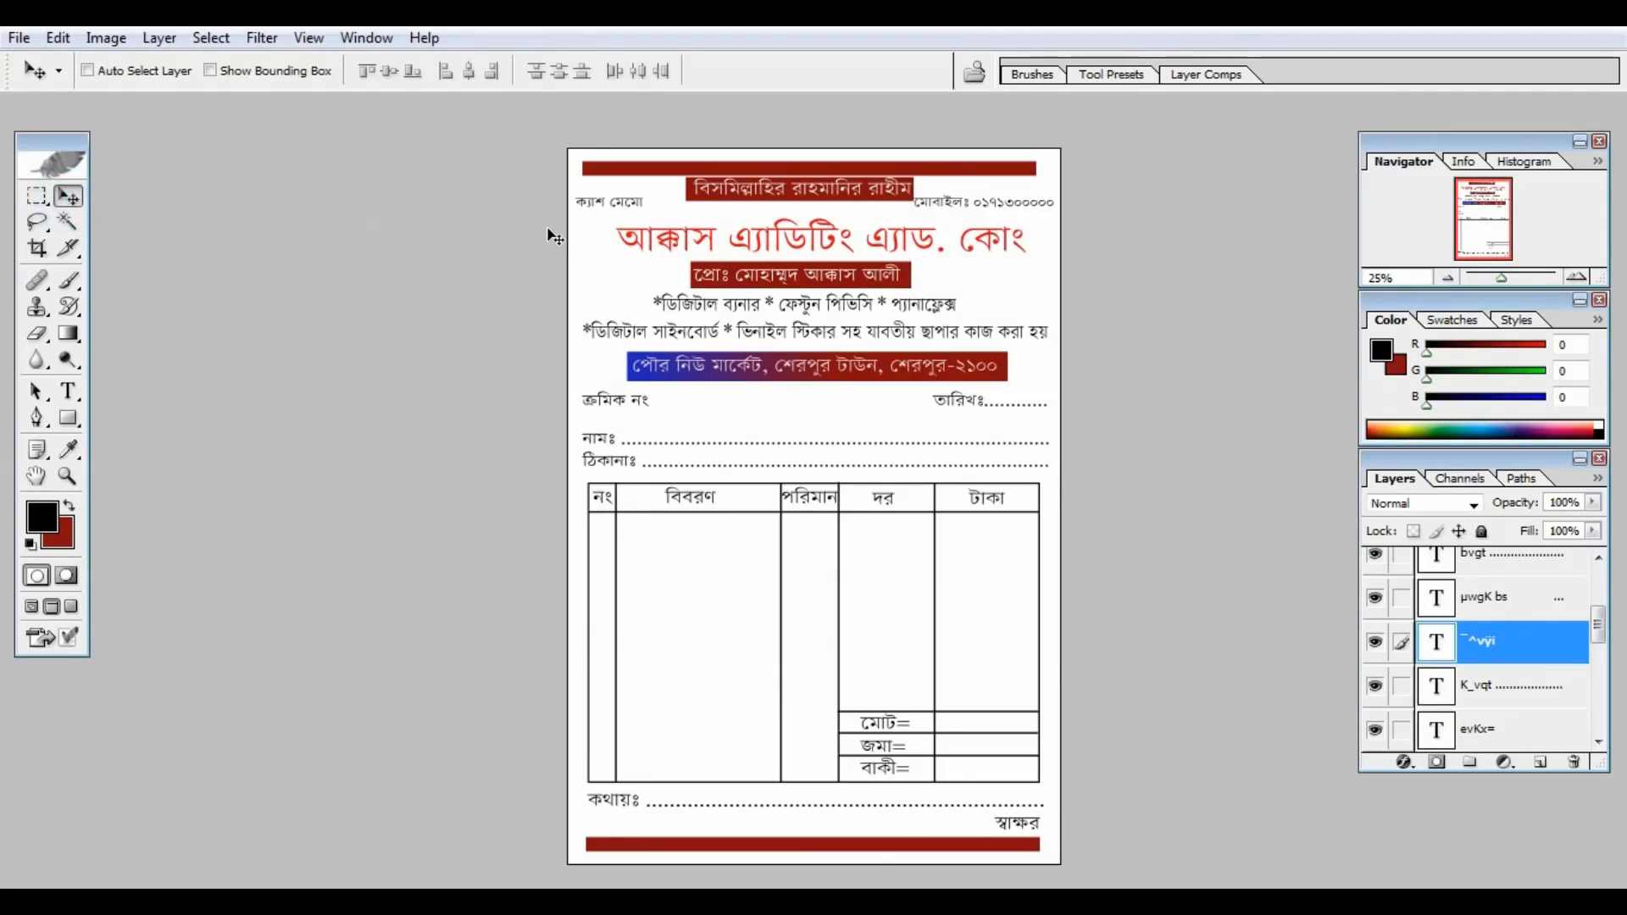
Step: Select the red company-name layer from the canvas and nudge the title slightly left
{"action": "key", "text": "ctrl+plus"}
{"action": "key", "text": "ctrl+plus"}
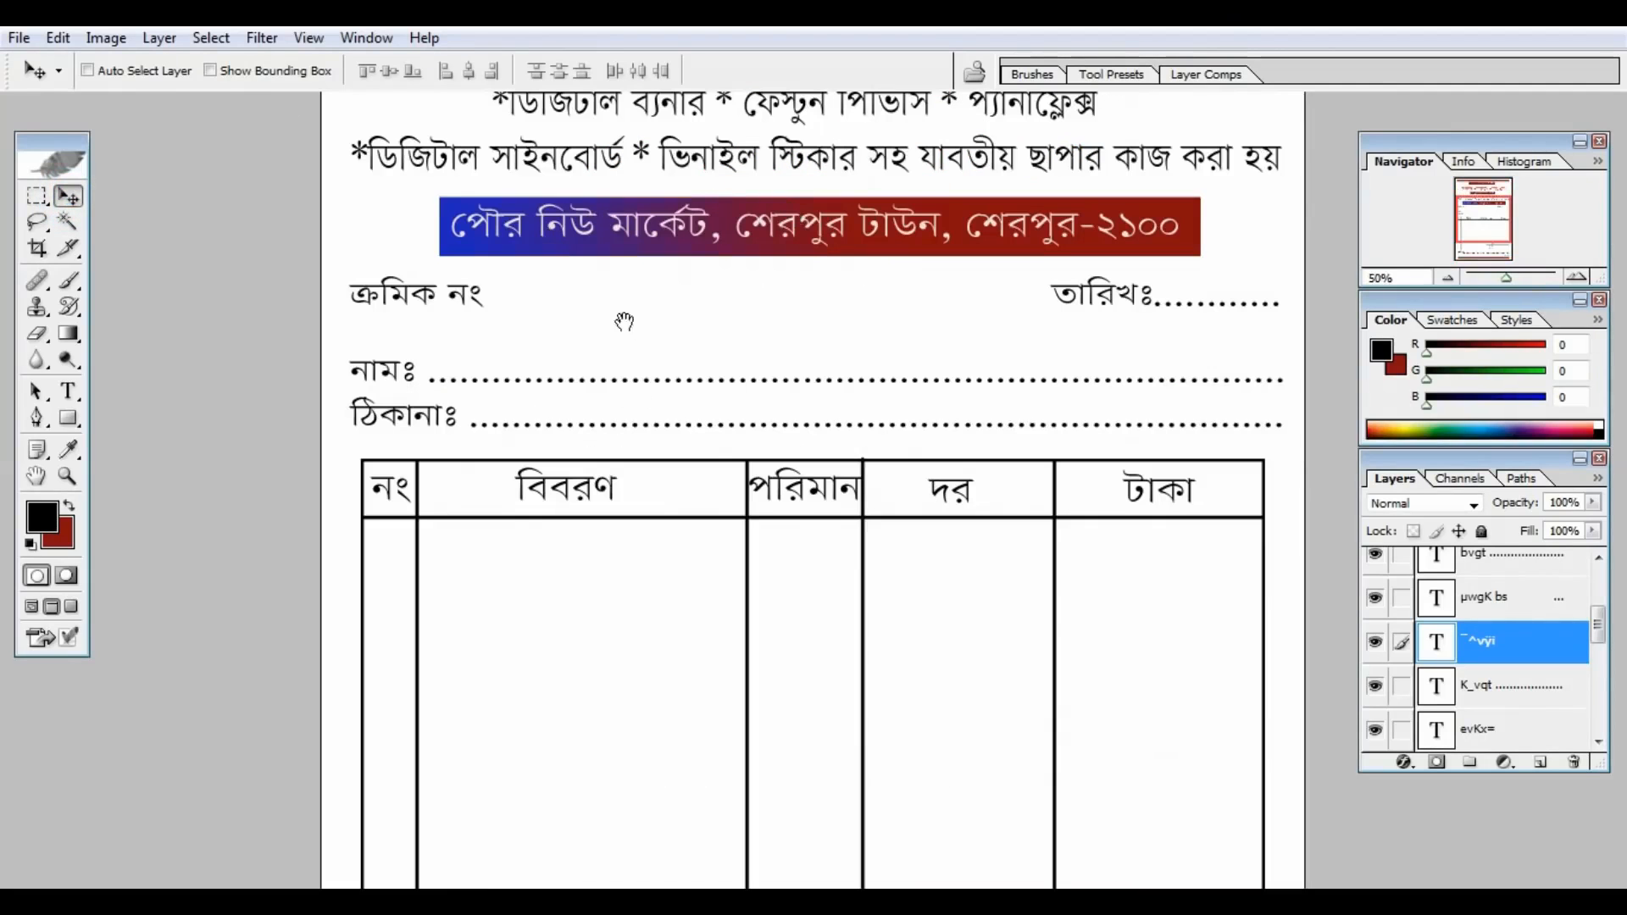
{"action": "left_click_drag", "start_coordinate": [624, 319], "coordinate": [624, 624]}
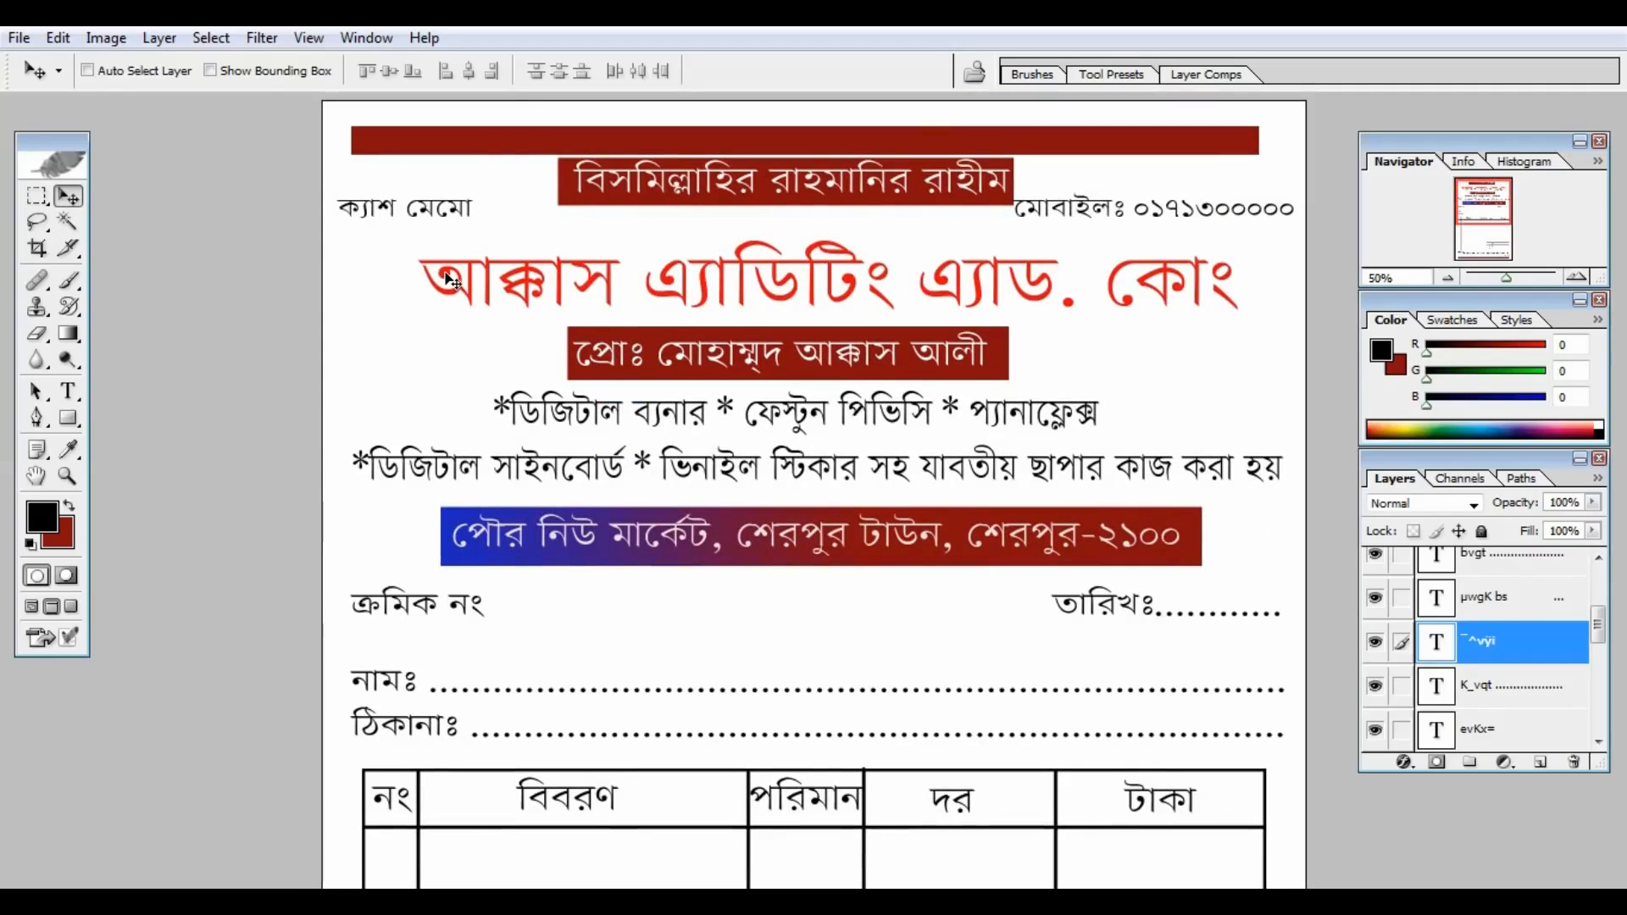
{"action": "right_click", "coordinate": [450, 279]}
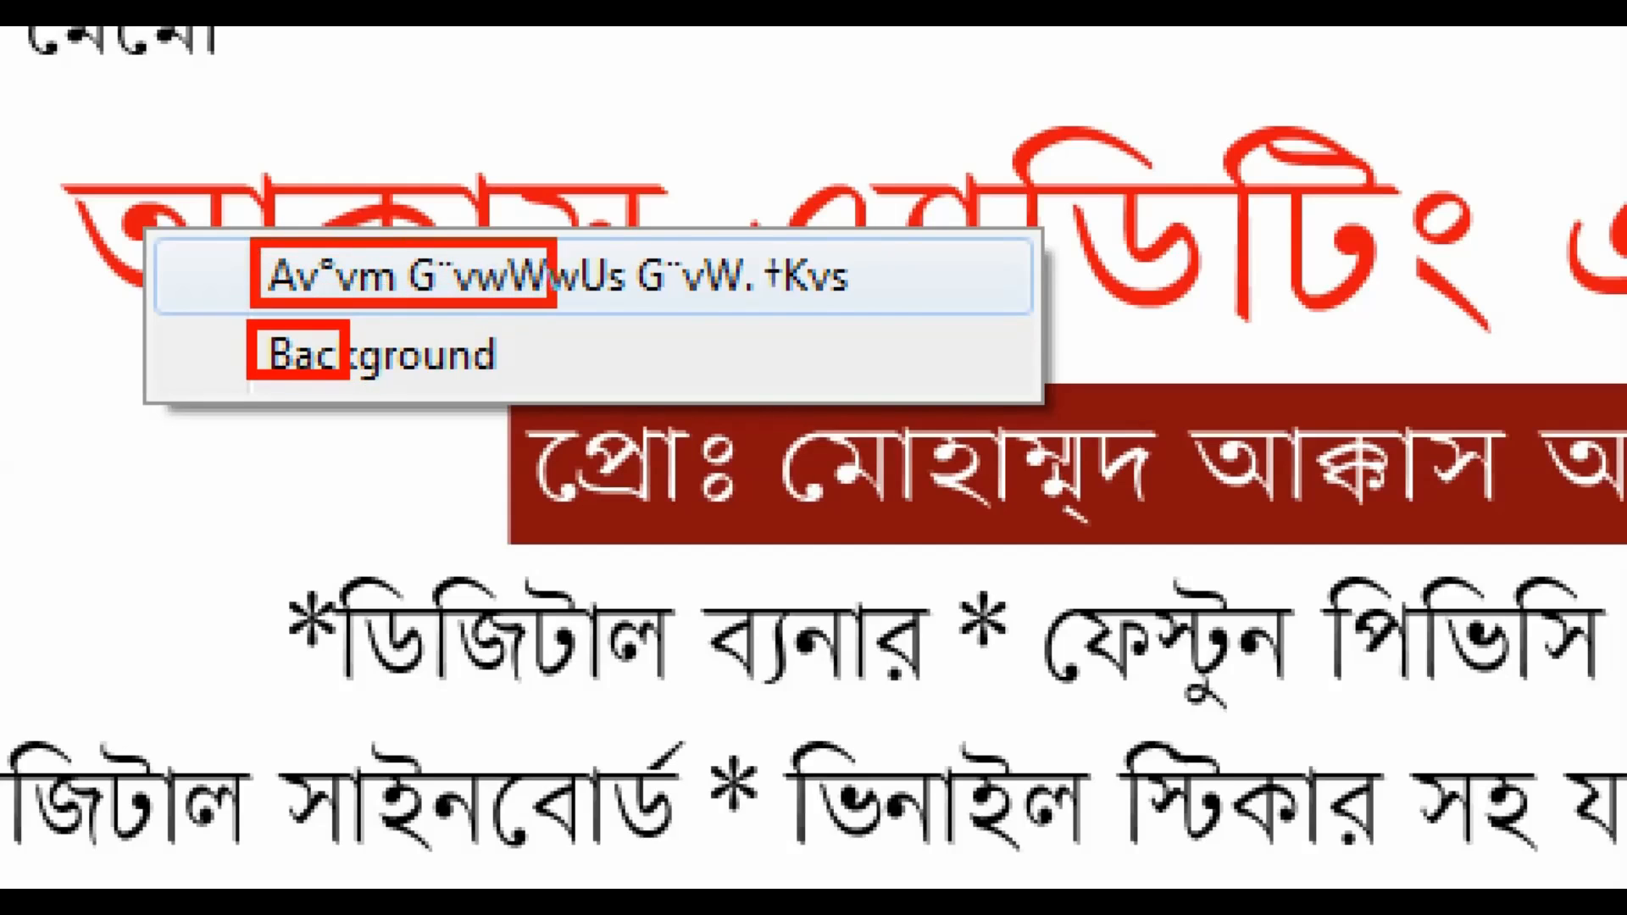
{"action": "left_click", "coordinate": [593, 287]}
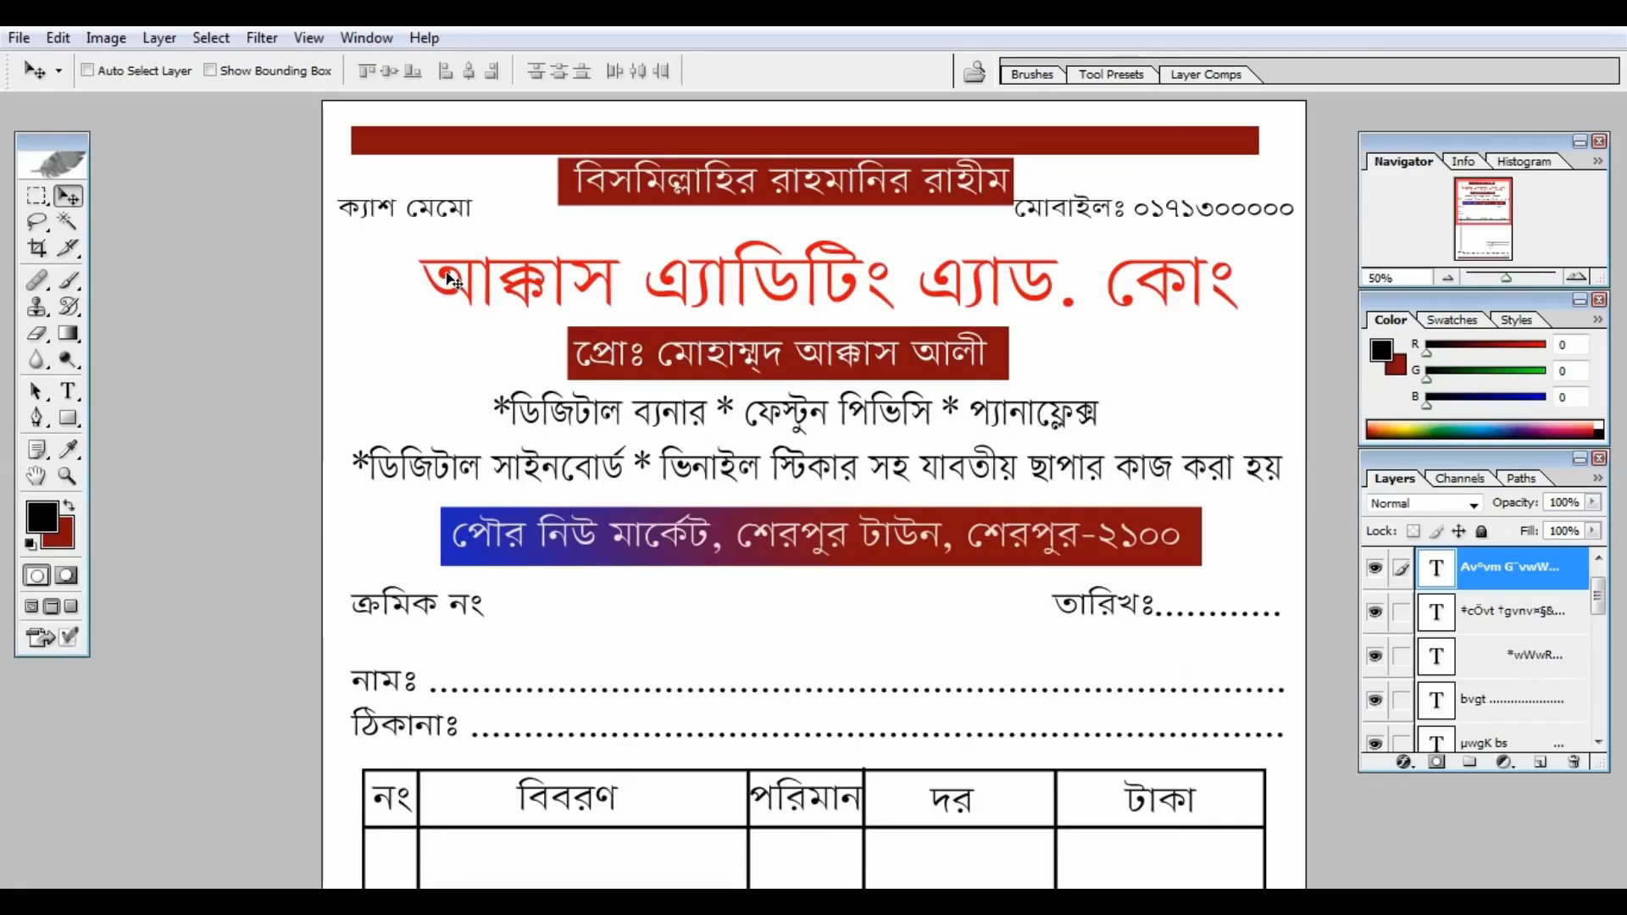
{"action": "right_click", "coordinate": [450, 280]}
{"action": "left_click", "coordinate": [496, 292]}
{"action": "mouse_move", "coordinate": [781, 315]}
{"action": "left_mouse_down"}
{"action": "mouse_move", "coordinate": [760, 315]}
{"action": "mouse_move", "coordinate": [780, 313]}
{"action": "left_mouse_up"}
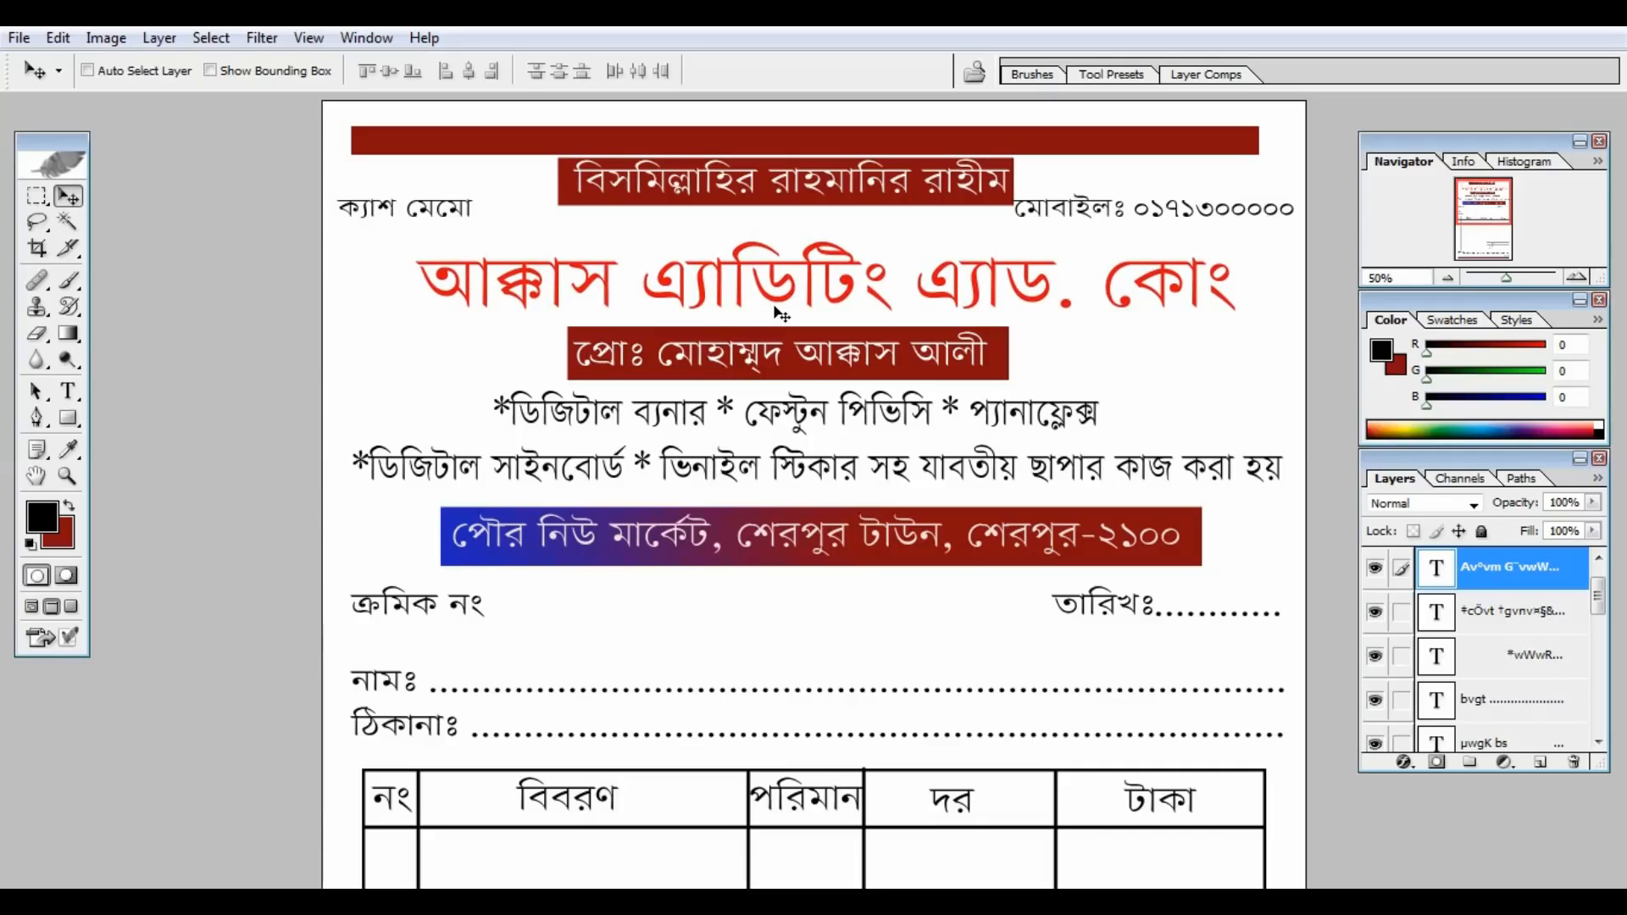
{"action": "key", "text": "ctrl+minus"}
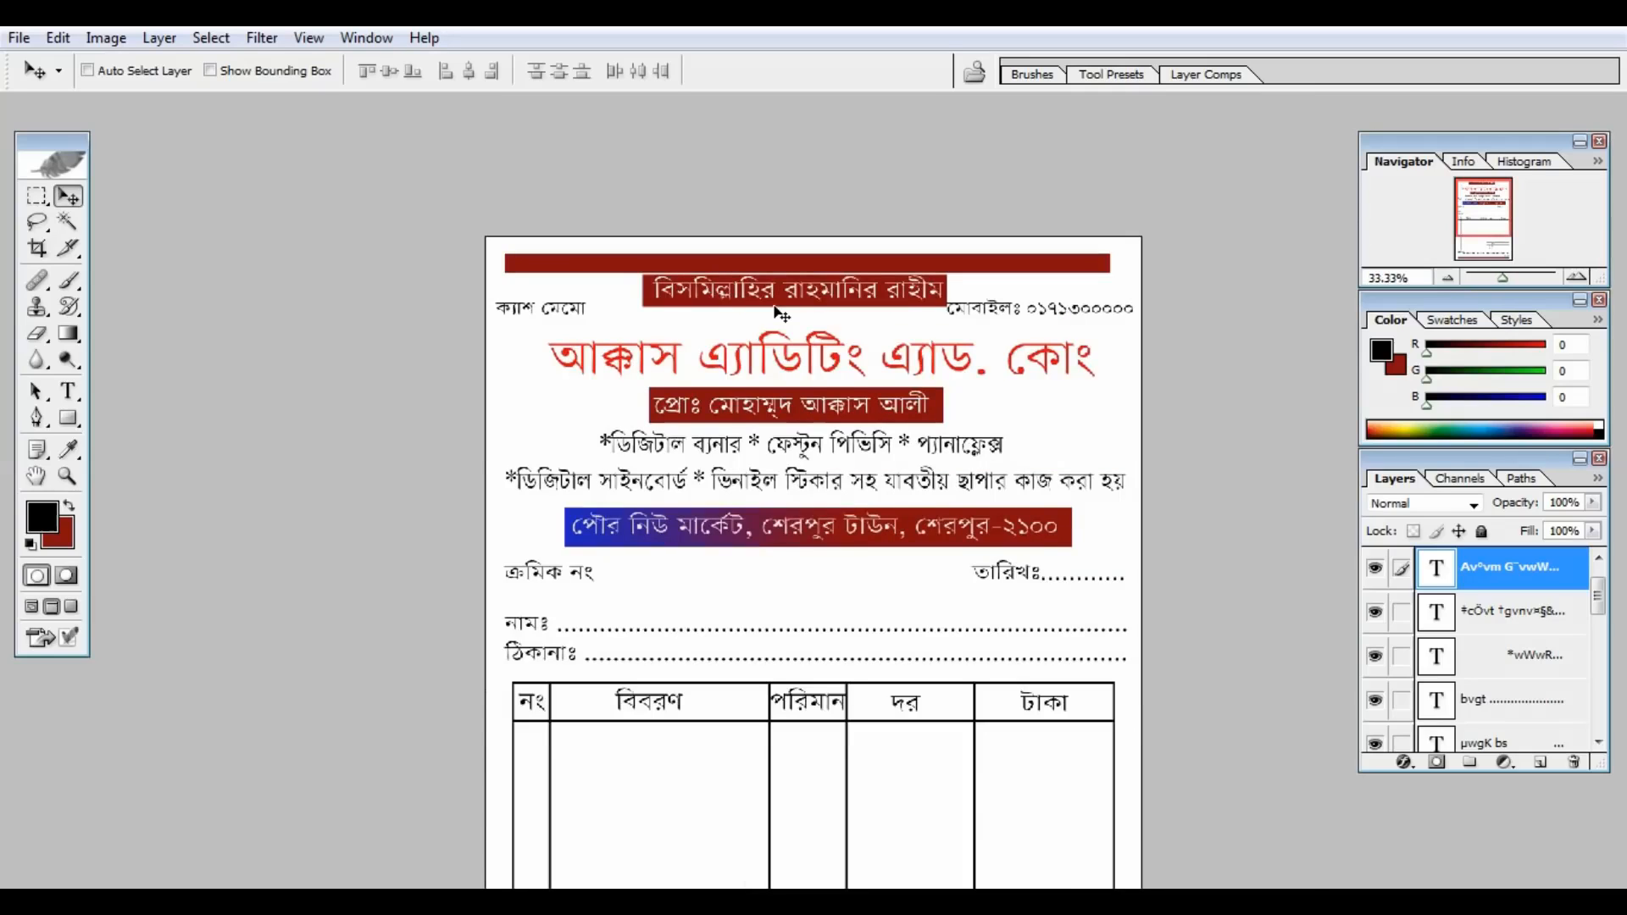
Step: Duplicate the red company name down into the item table
{"action": "left_click_drag", "start_coordinate": [781, 316], "coordinate": [756, 591]}
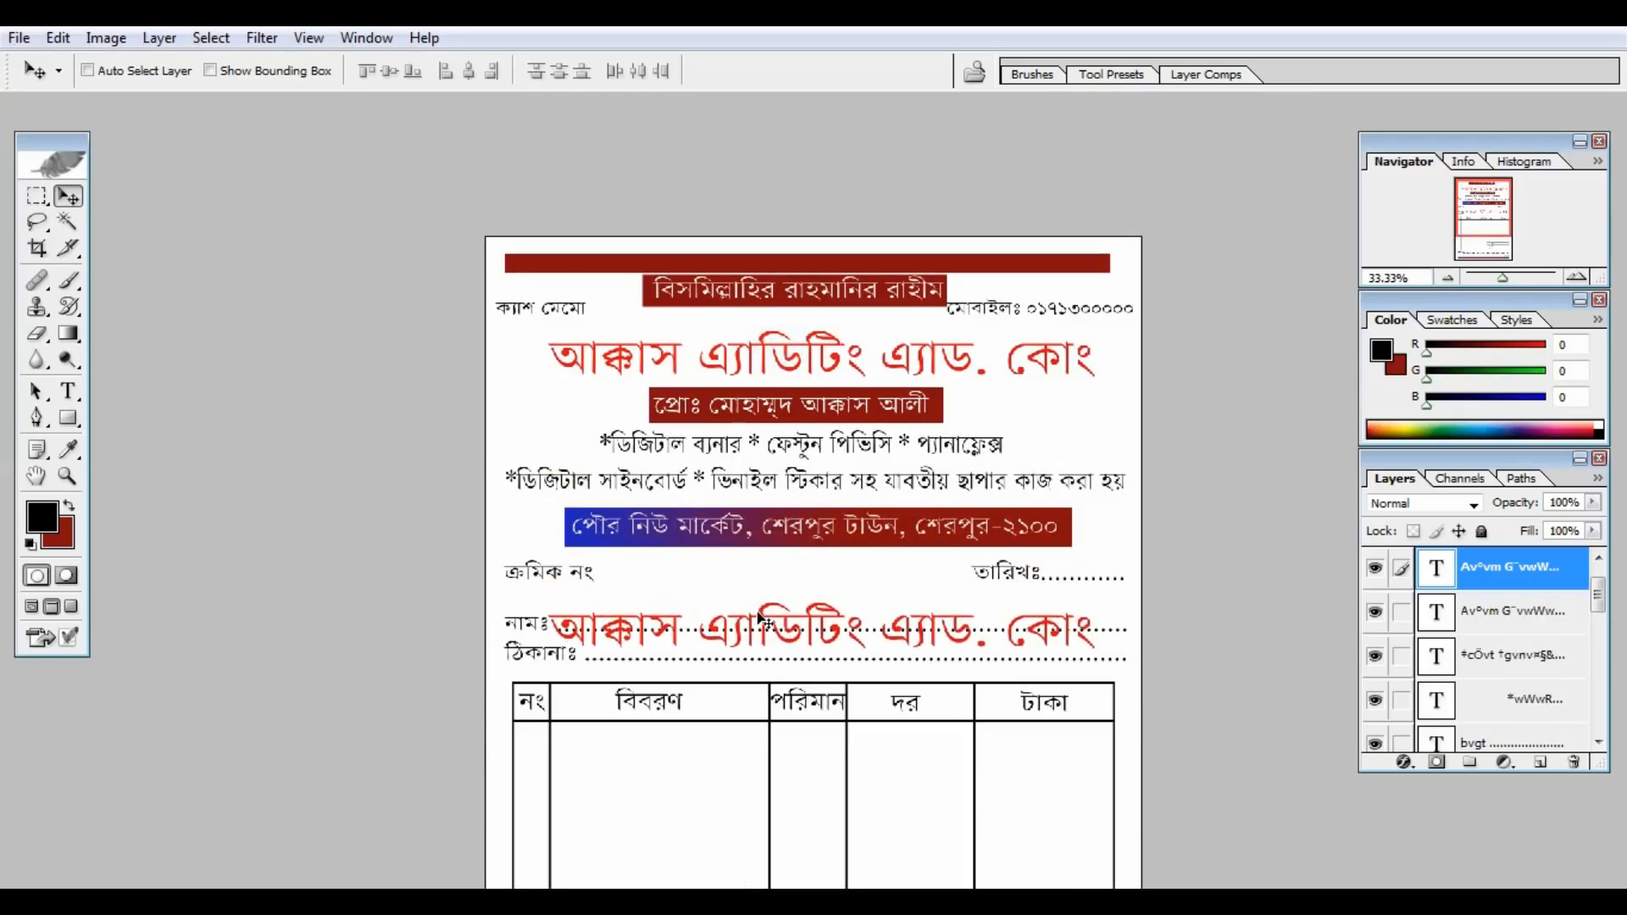
{"action": "key", "text": "ctrl+minus"}
{"action": "left_click_drag", "start_coordinate": [808, 477], "coordinate": [797, 654]}
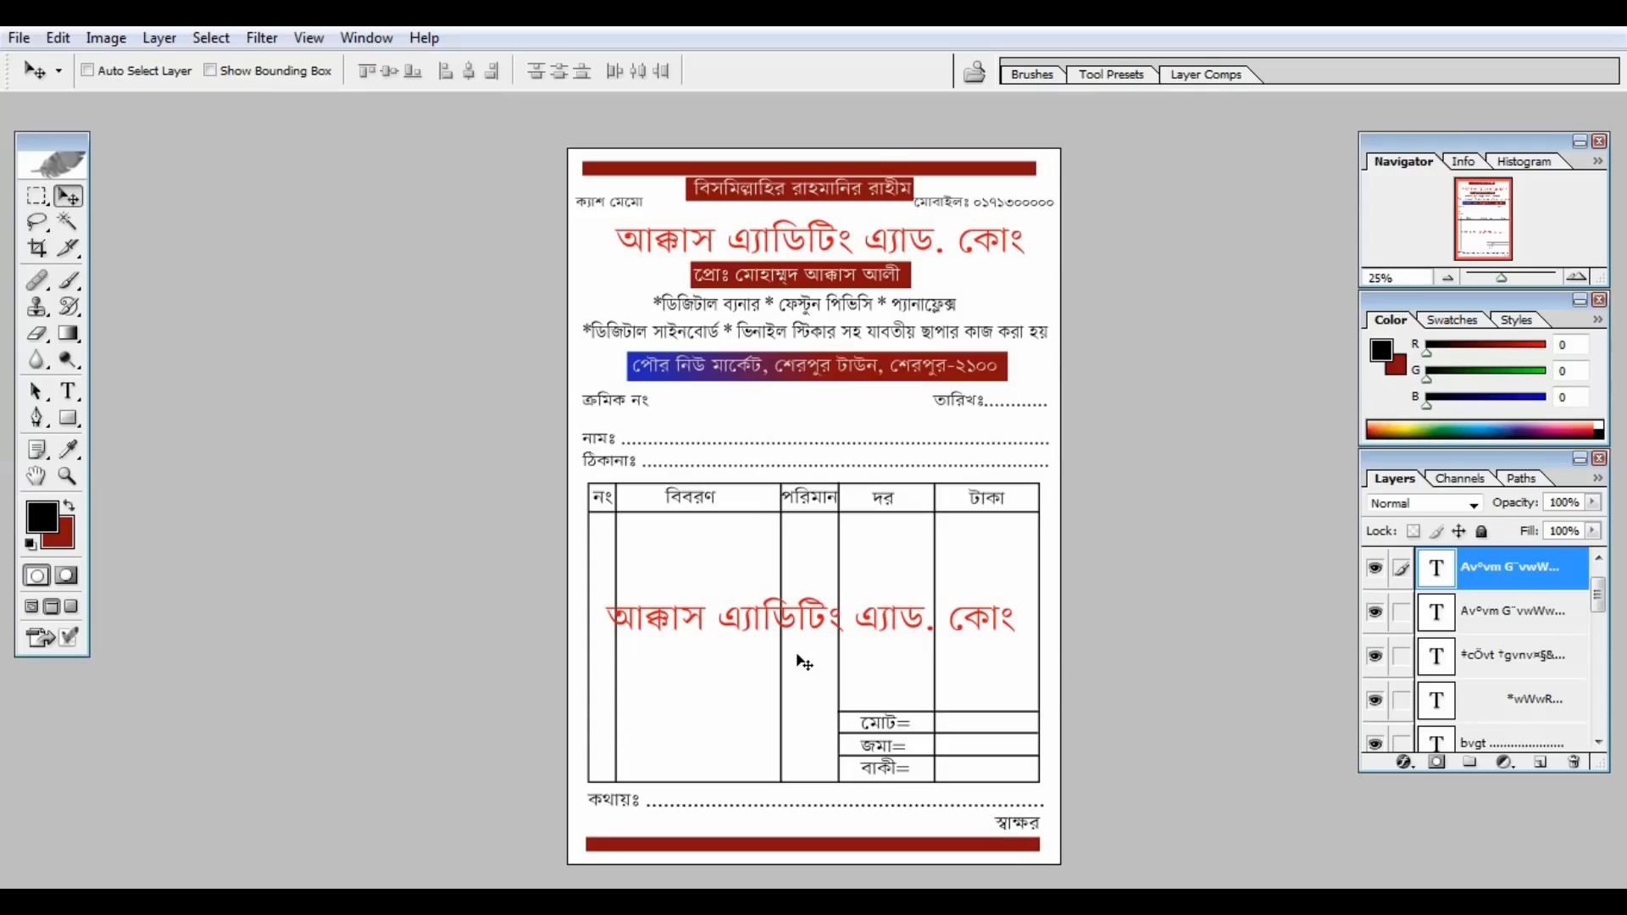
Step: Rotate the copy about -28° across the table and lower its opacity to 30%
{"action": "key", "text": "ctrl+t"}
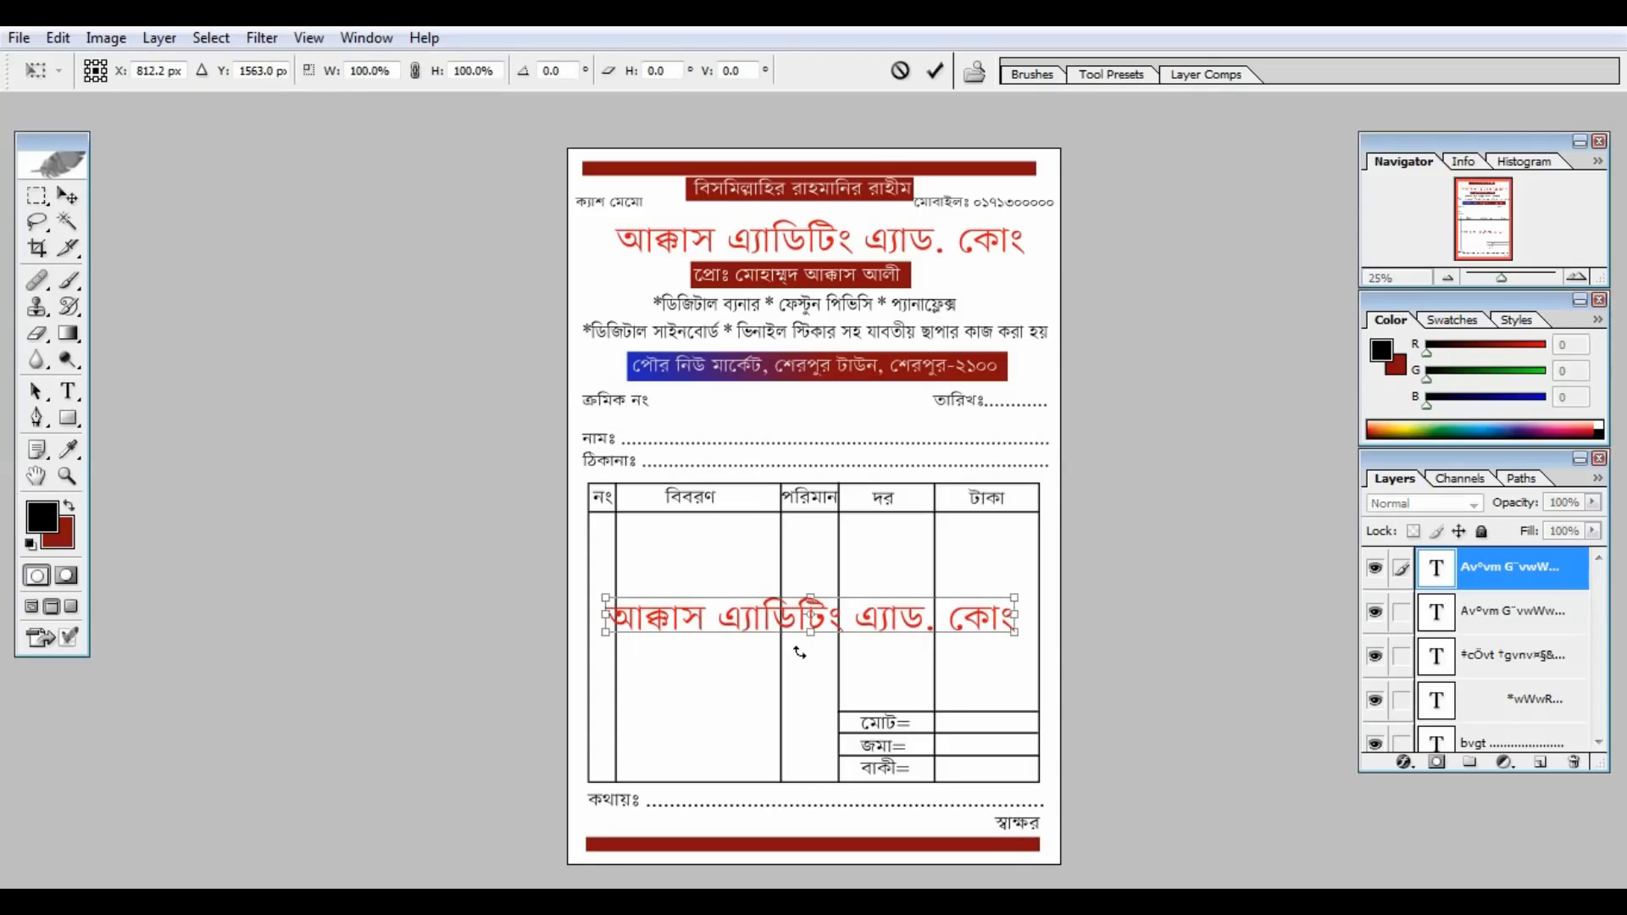
{"action": "left_click_drag", "start_coordinate": [1062, 627], "coordinate": [1052, 504]}
{"action": "key", "text": "Return"}
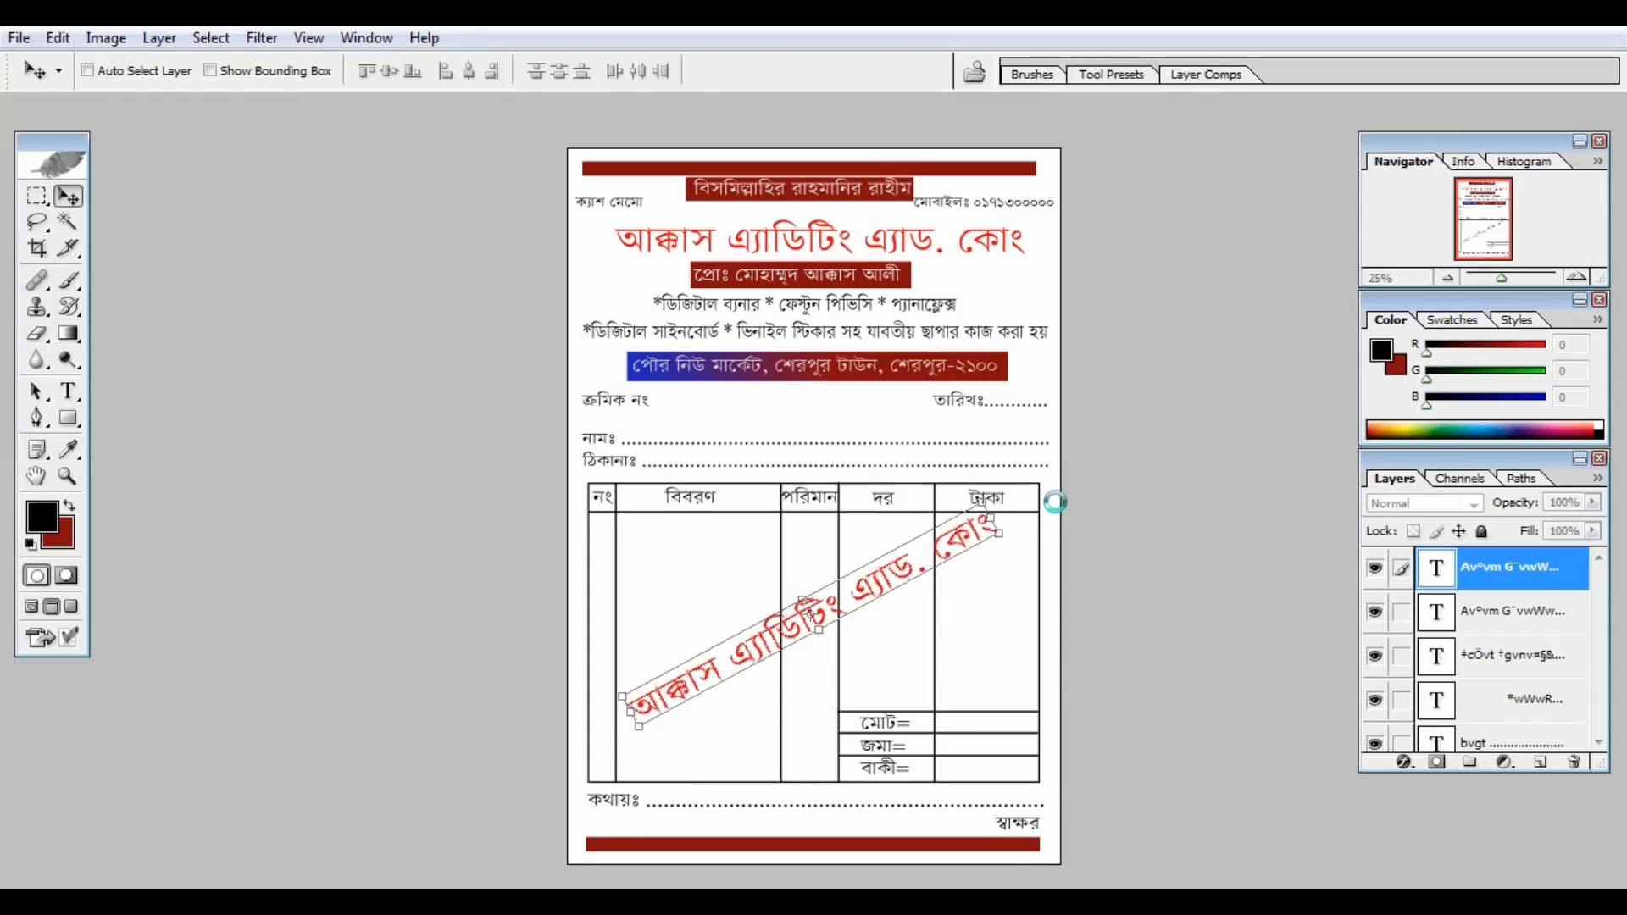
{"action": "left_click_drag", "start_coordinate": [938, 545], "coordinate": [929, 577]}
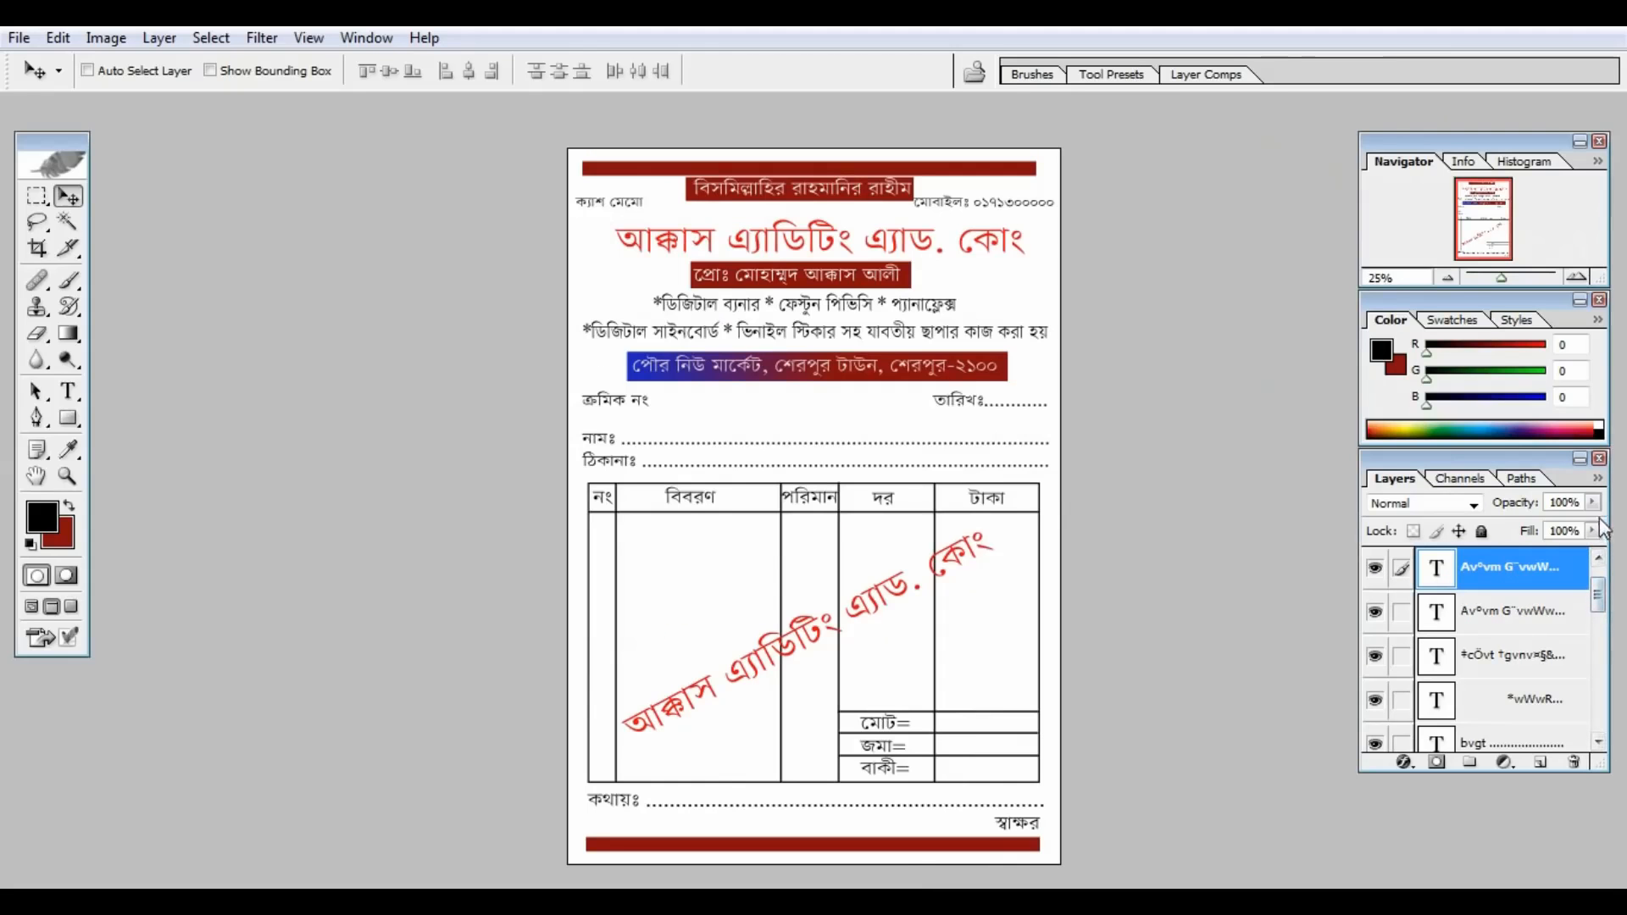
{"action": "left_click", "coordinate": [1594, 506]}
{"action": "left_click_drag", "start_coordinate": [1597, 526], "coordinate": [1544, 526]}
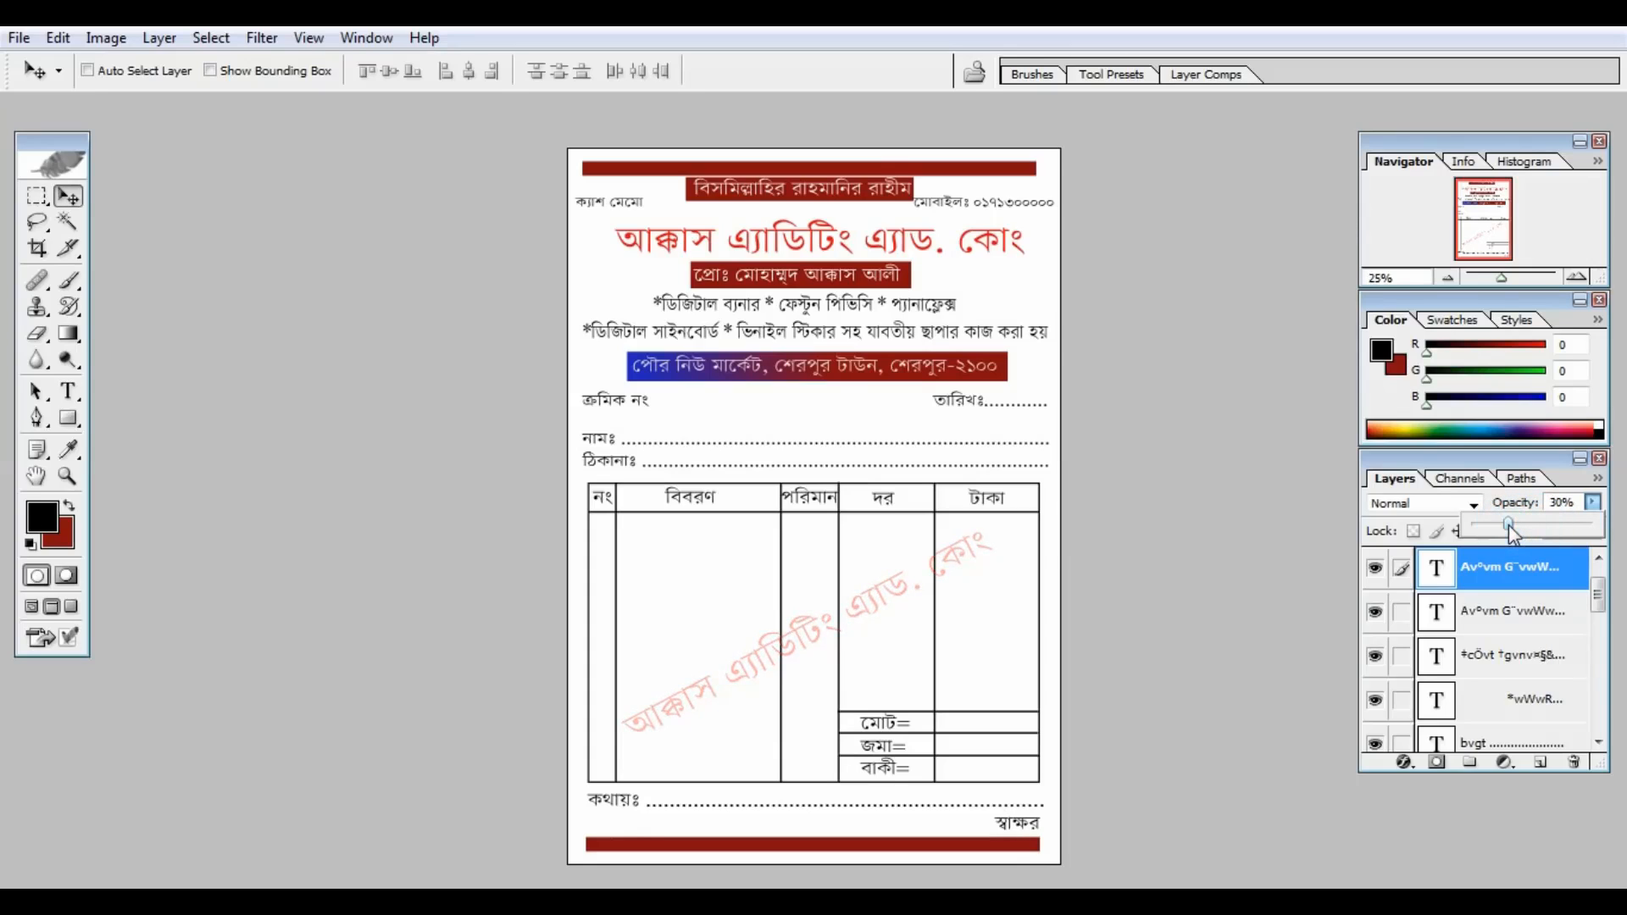
{"action": "key", "text": "ctrl+plus"}
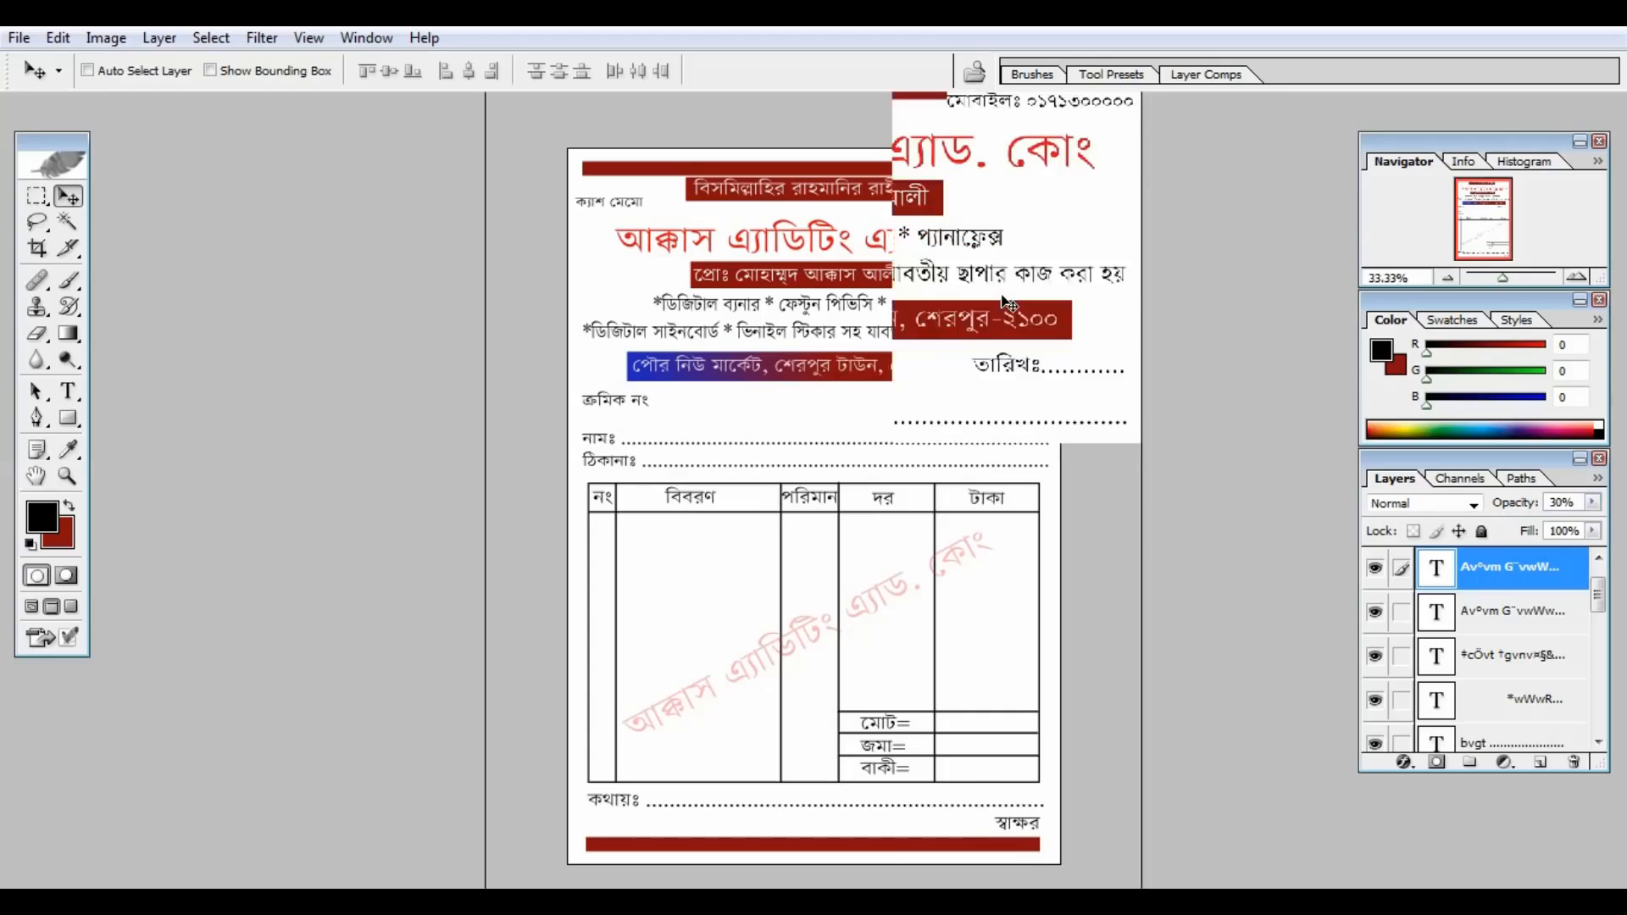
{"action": "key", "text": "ctrl+plus"}
{"action": "key", "text": "ctrl+plus"}
{"action": "left_click_drag", "start_coordinate": [1031, 382], "coordinate": [975, 40]}
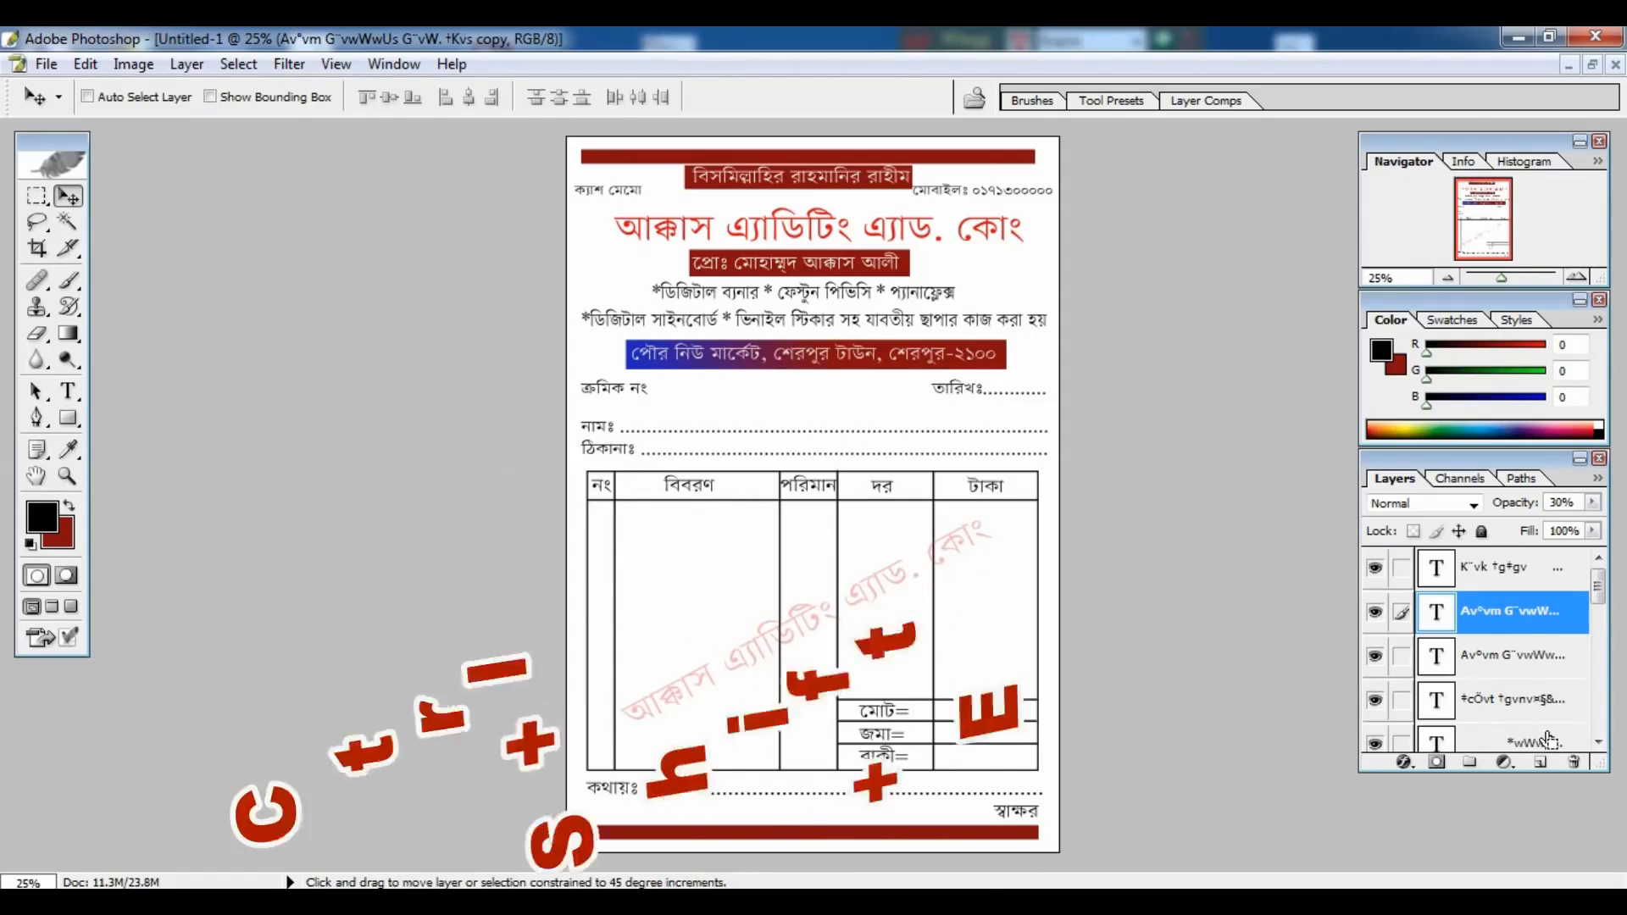
{"action": "key", "text": "ctrl+shift+e"}
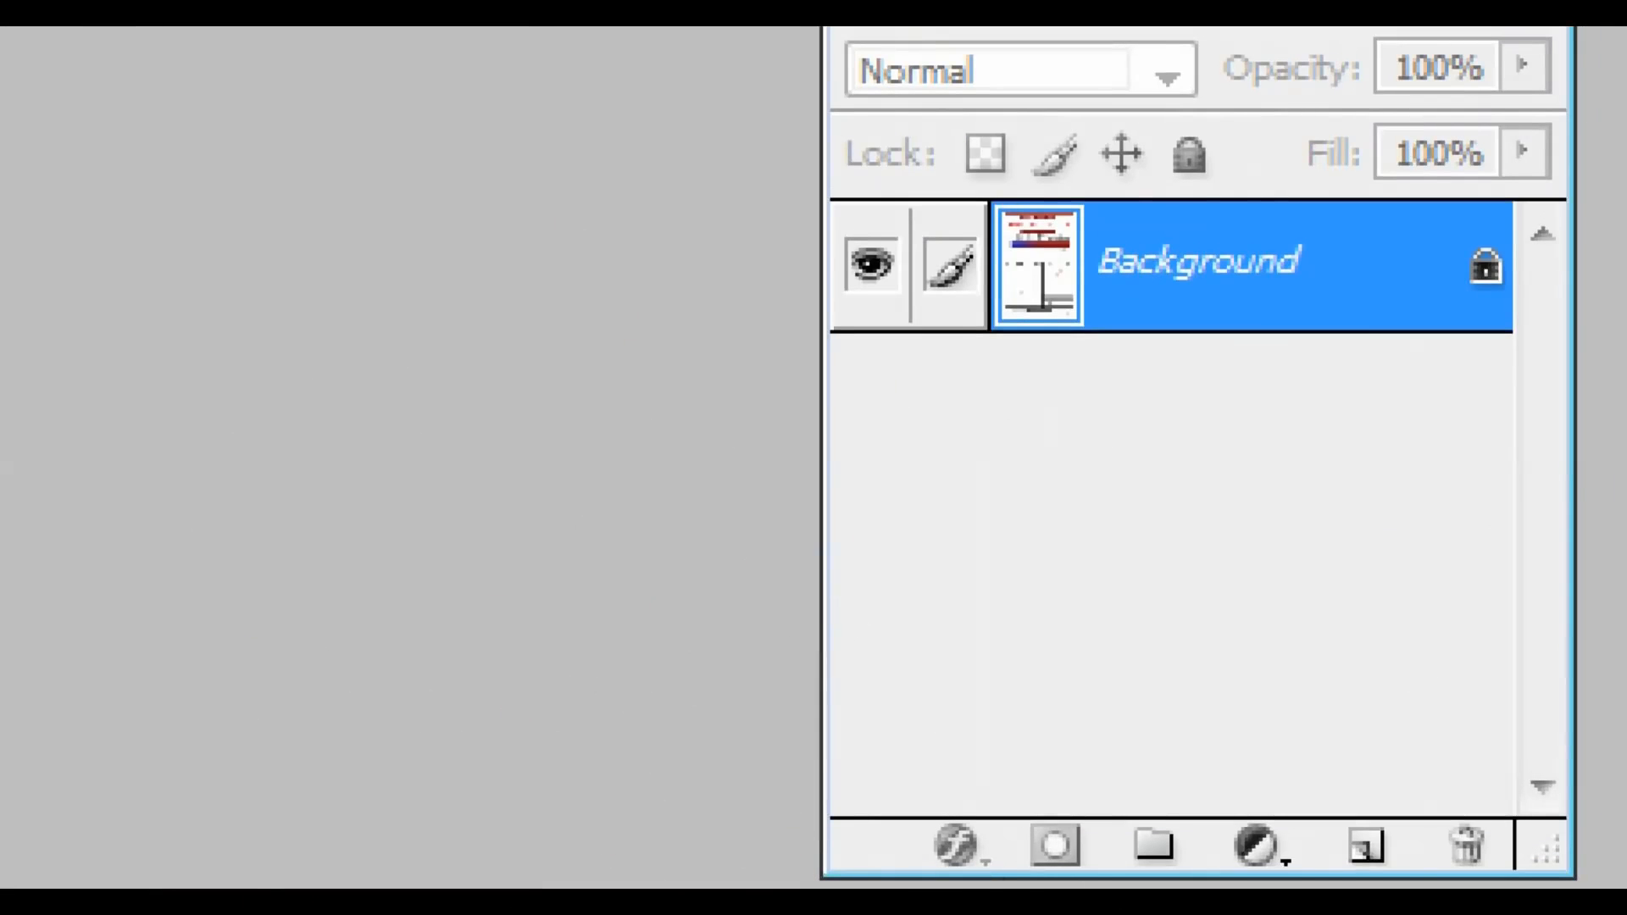
{"action": "mouse_move", "coordinate": [957, 380]}
{"action": "left_mouse_down"}
{"action": "mouse_move", "coordinate": [917, 416]}
{"action": "mouse_move", "coordinate": [955, 405]}
{"action": "mouse_move", "coordinate": [944, 386]}
{"action": "left_mouse_up"}
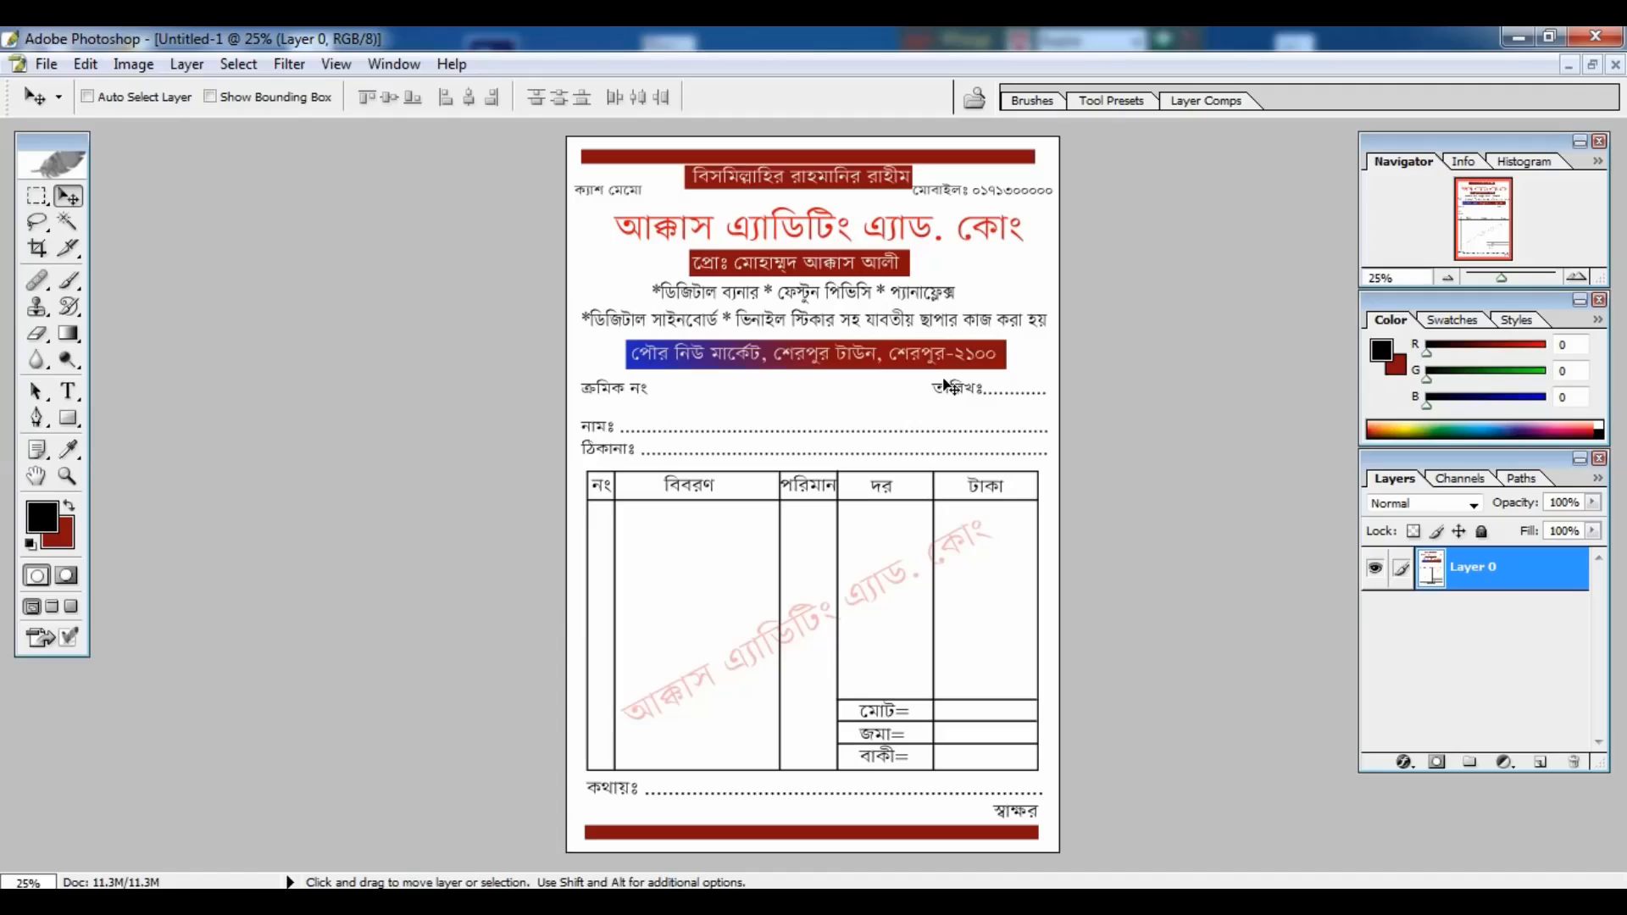
{"action": "key", "text": "ctrl+alt+z"}
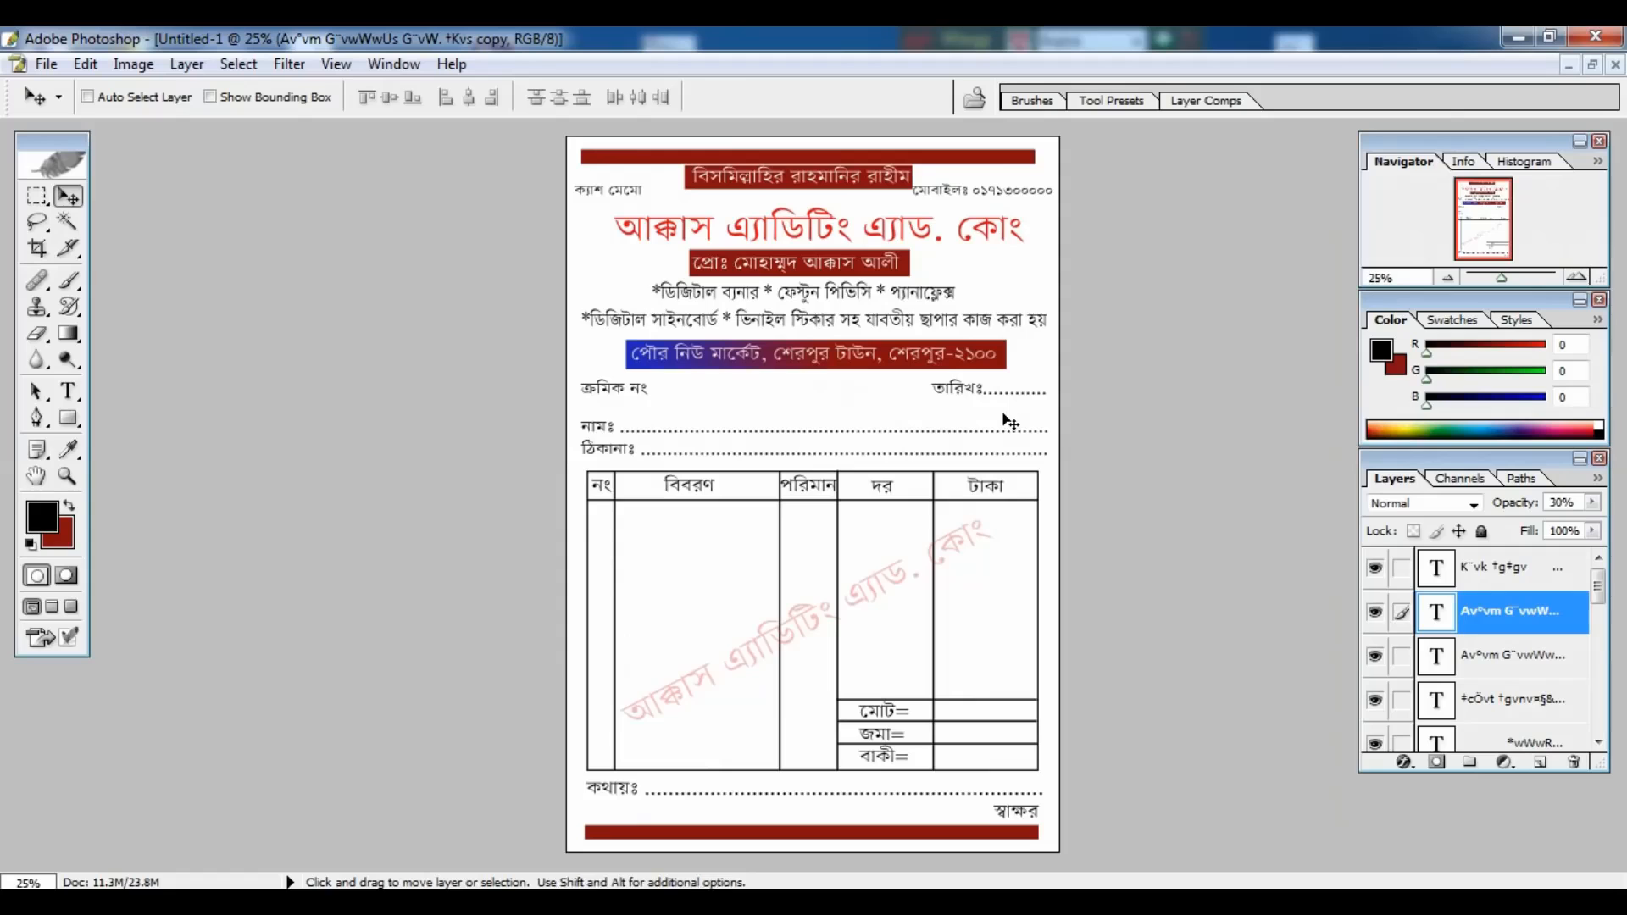
{"action": "key", "text": "ctrl+shift+s"}
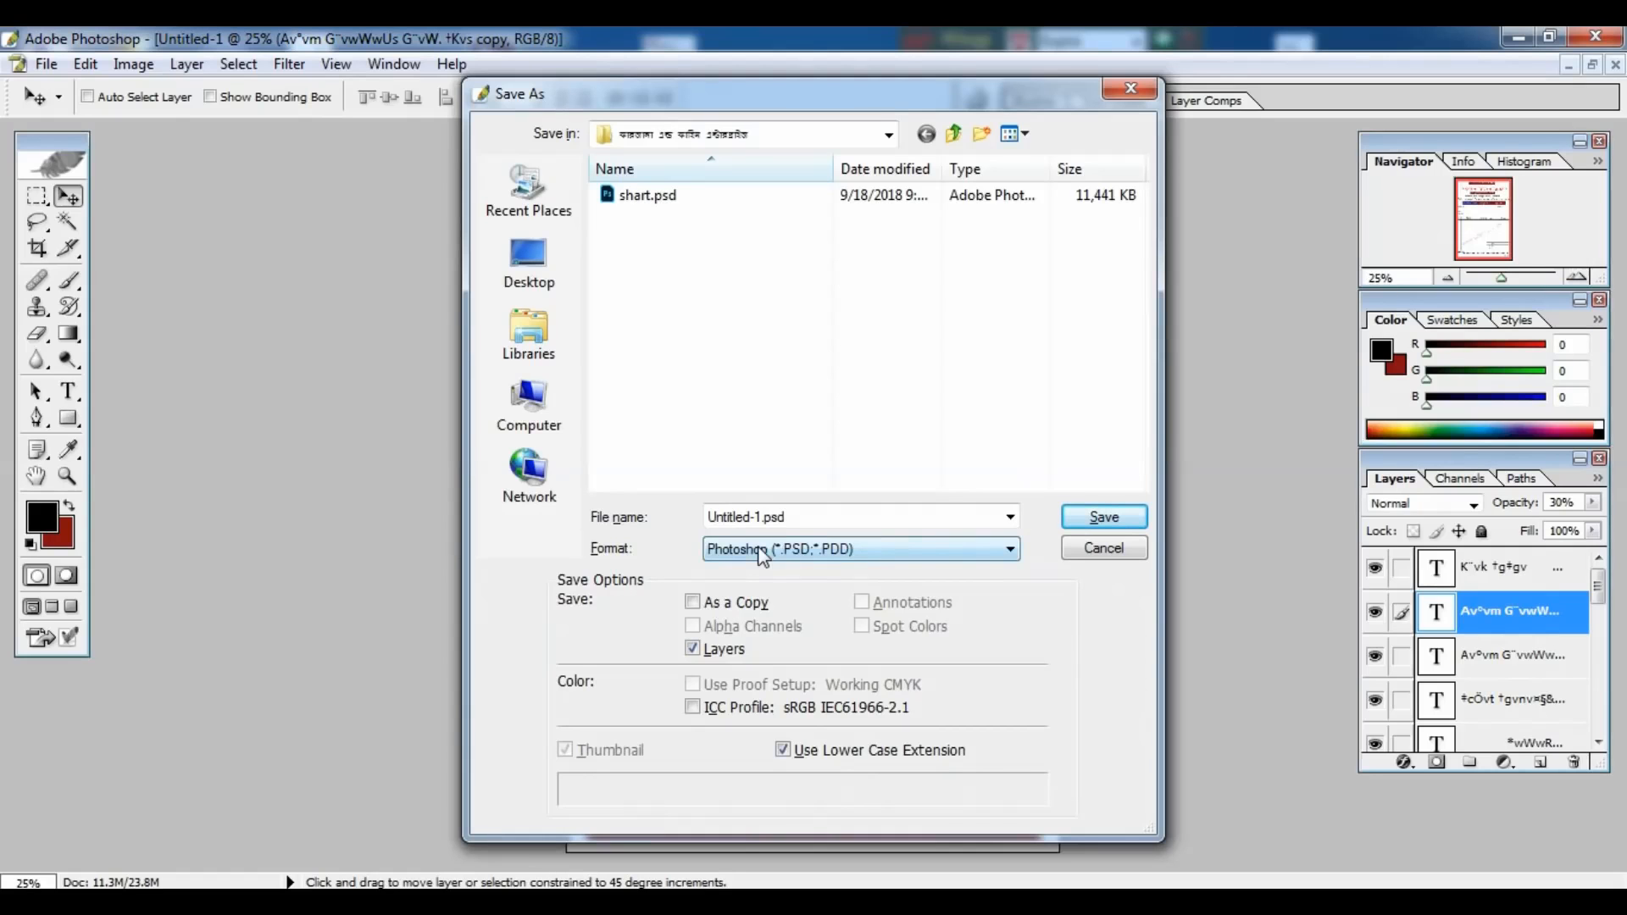
{"action": "left_click", "coordinate": [922, 551]}
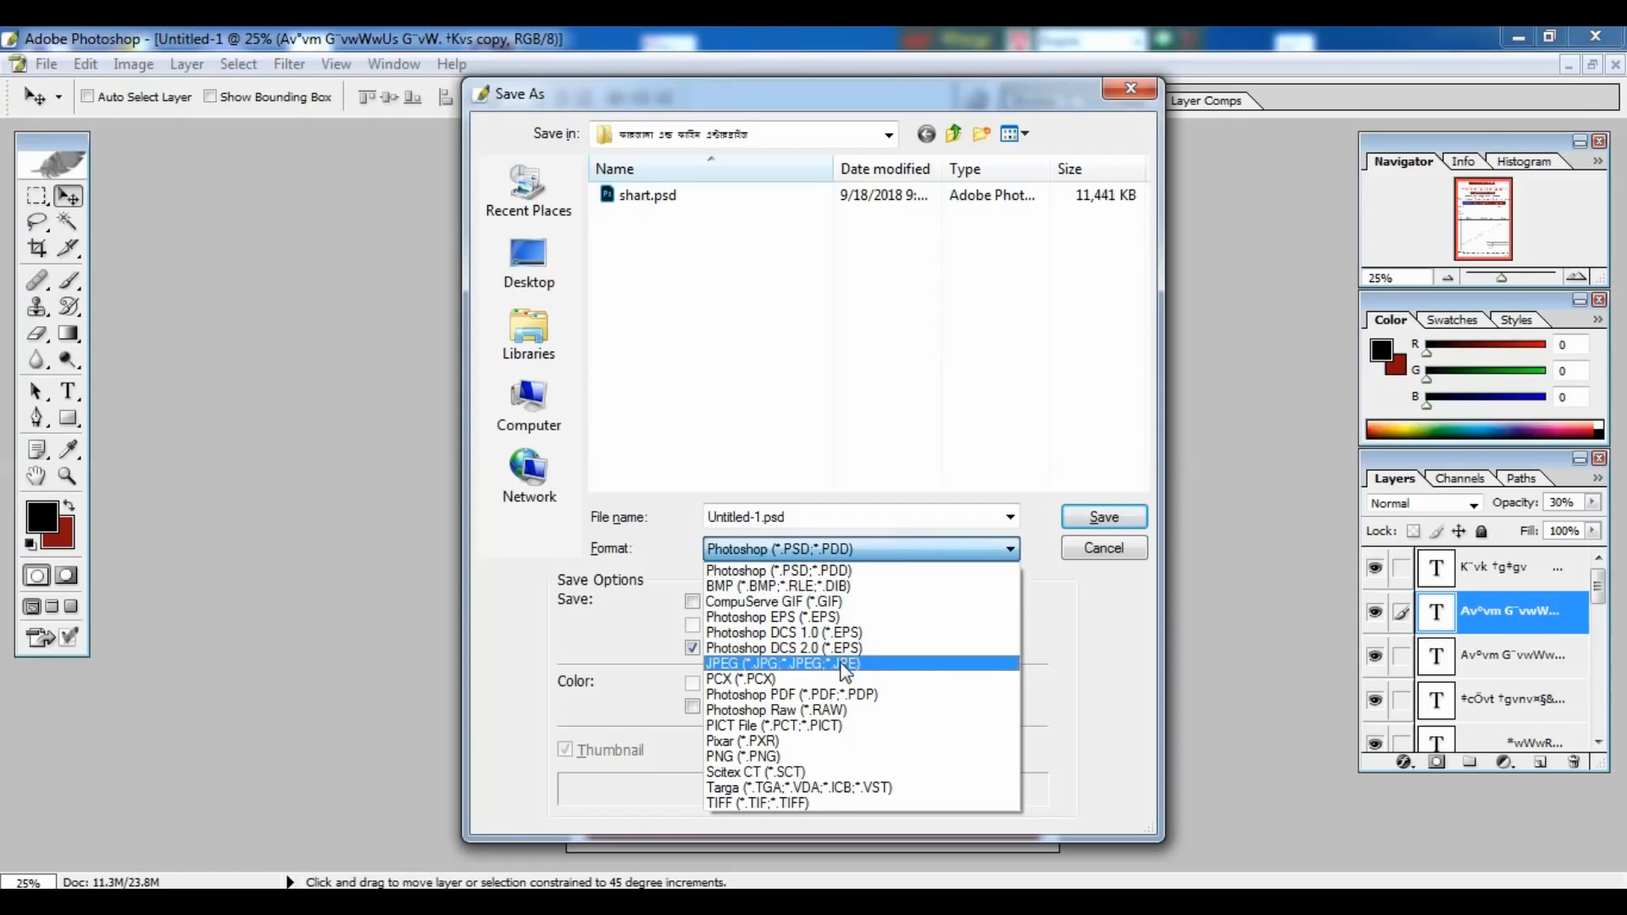
{"action": "left_click", "coordinate": [848, 663]}
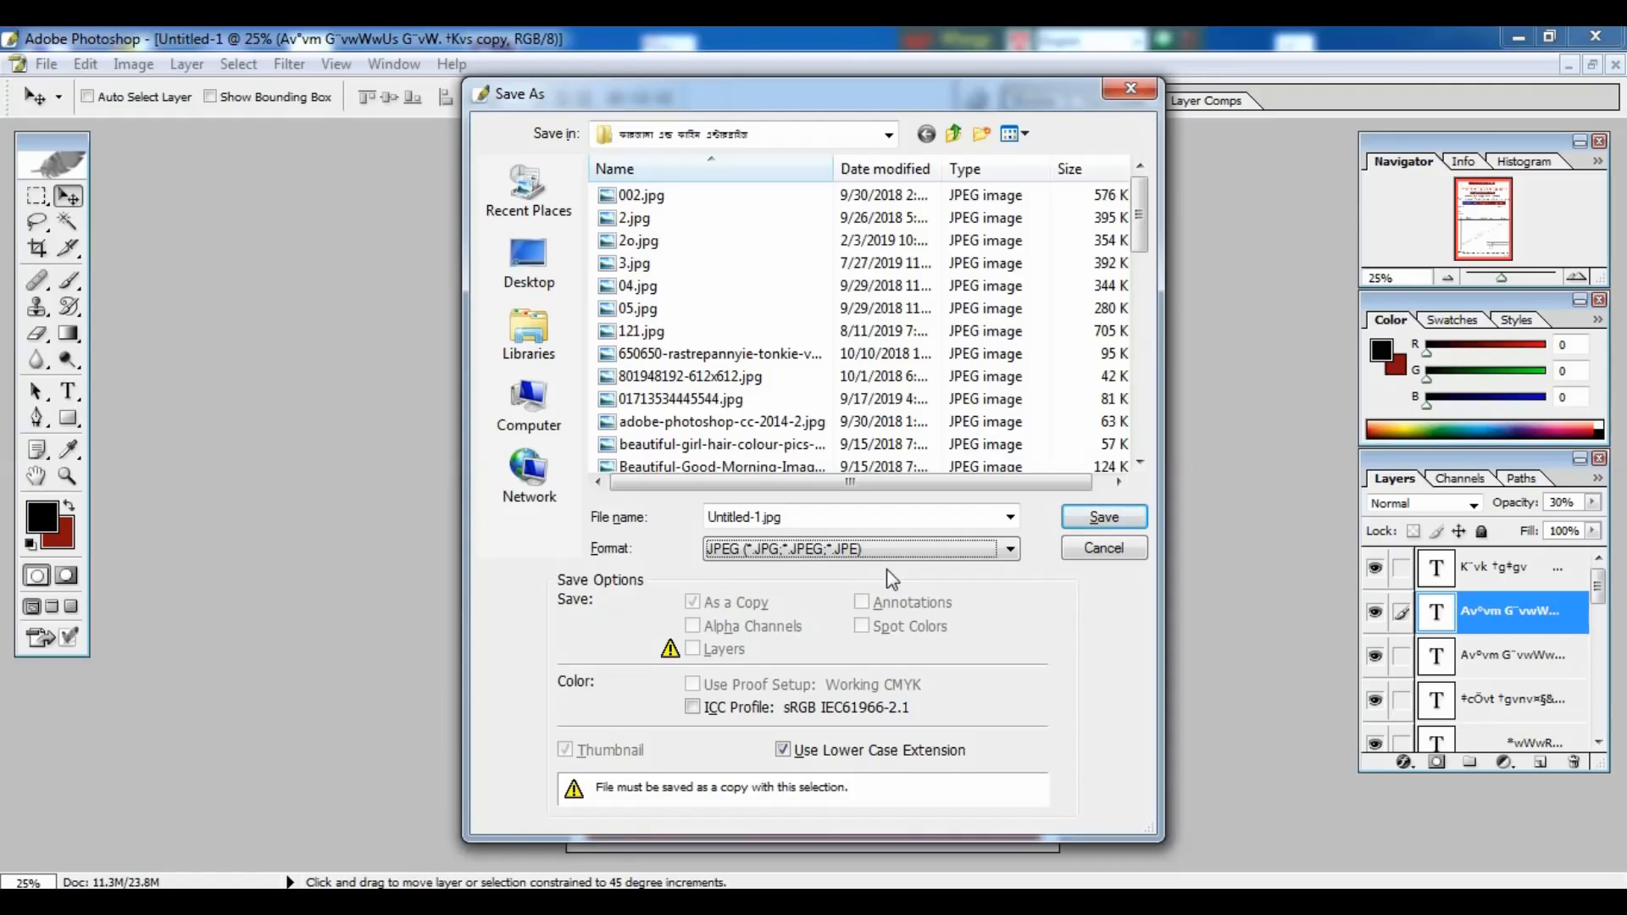
{"action": "left_click", "coordinate": [1127, 92]}
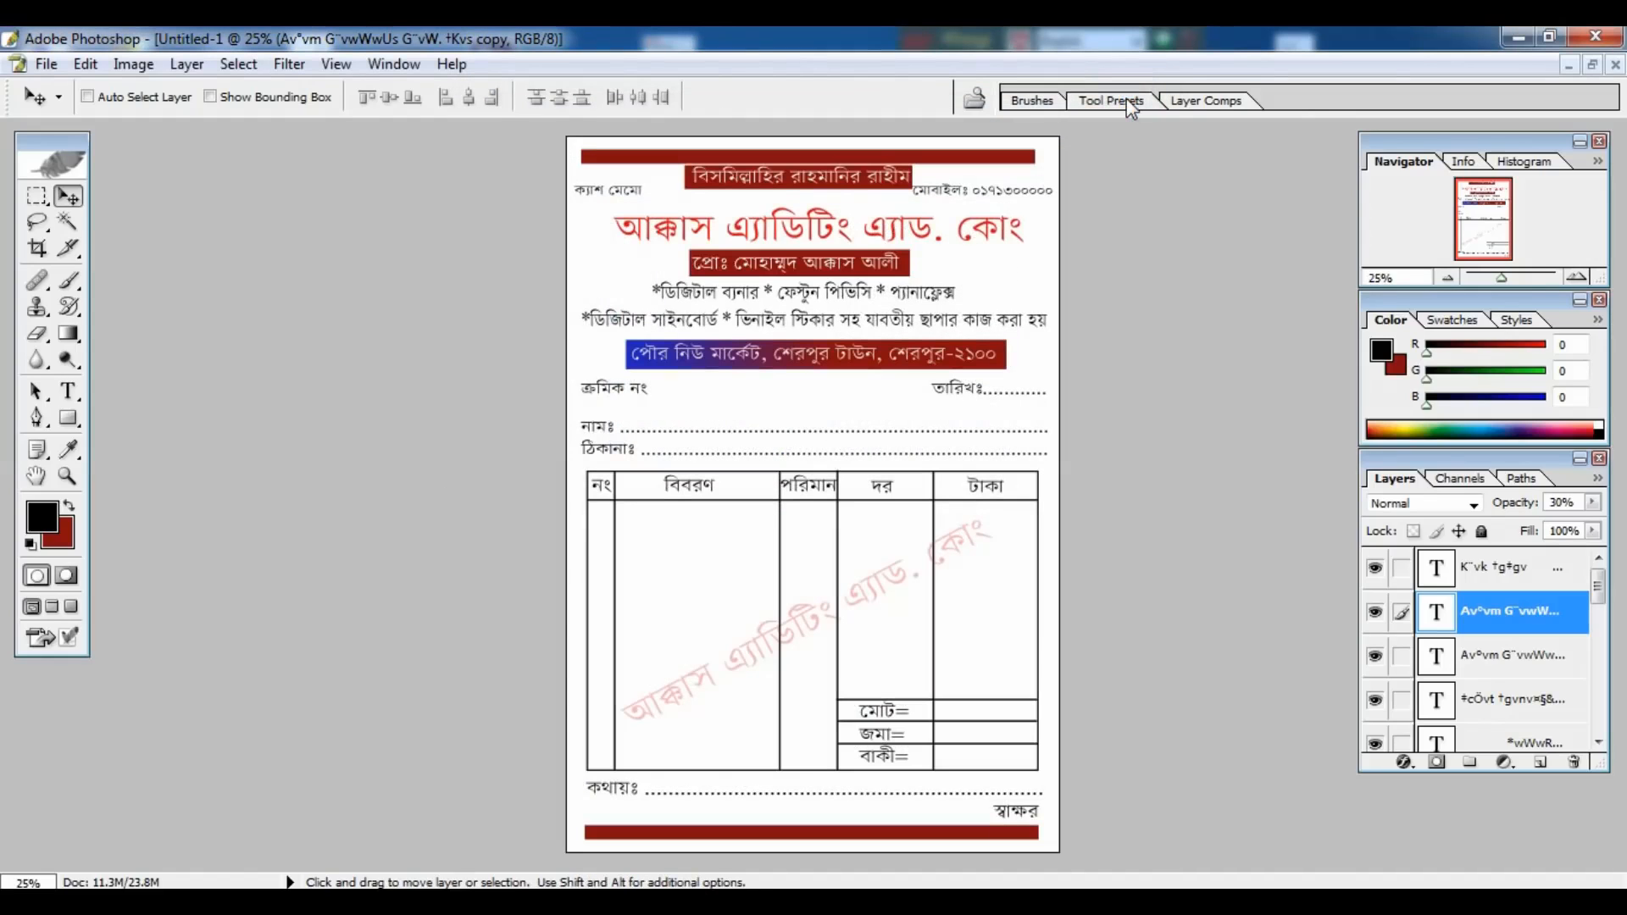